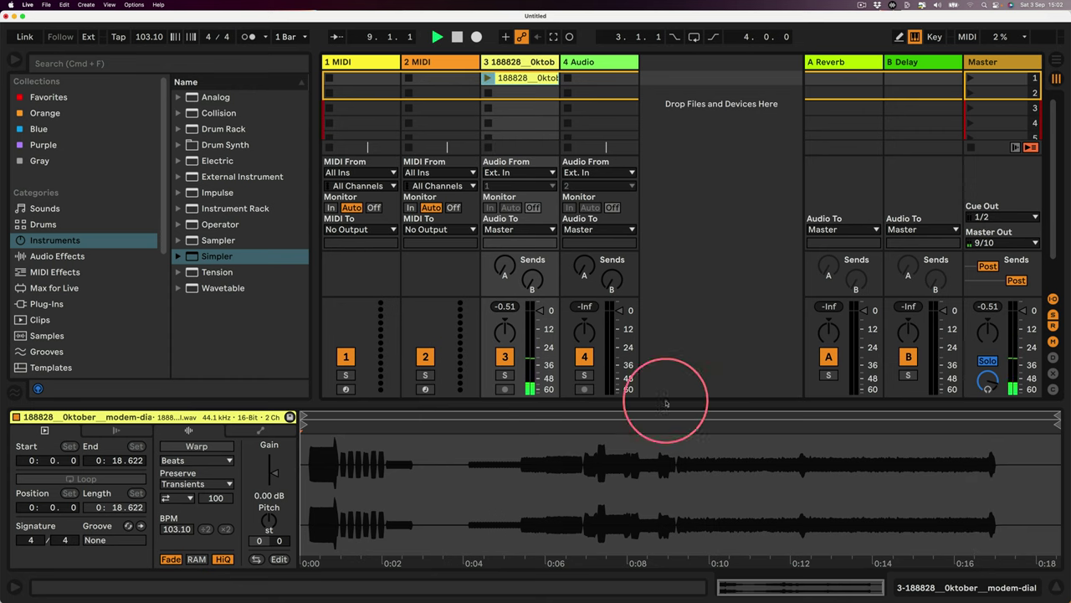
Audition the end of the modem clip from a start point of about 16.8 seconds, and restore its start marker to 0.
left_click_drag(303, 428, 991, 448)
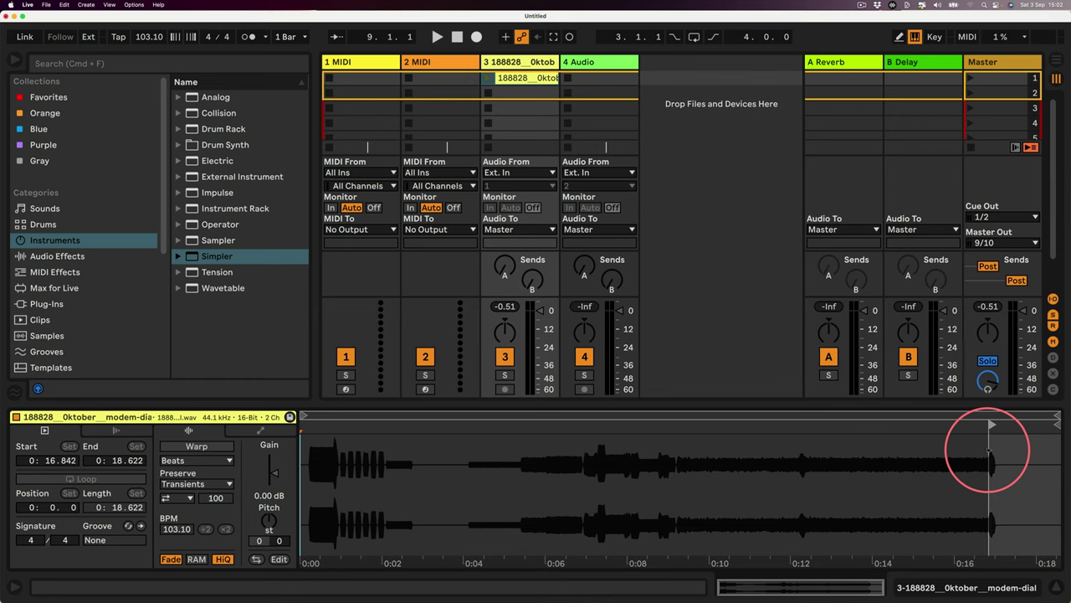
left_click(487, 78)
left_click_drag(991, 427, 303, 494)
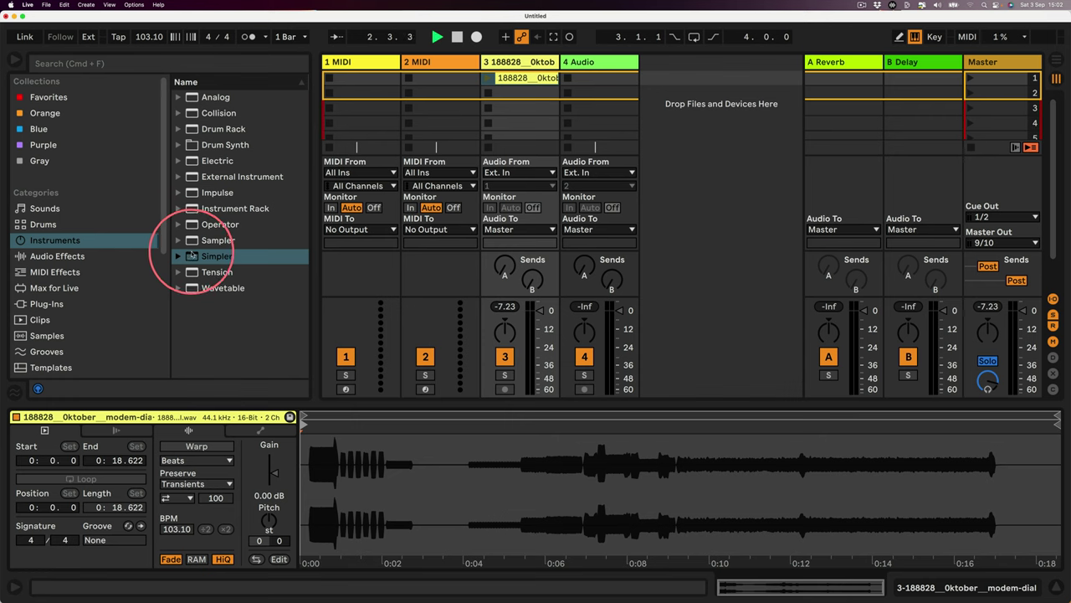
Add Simpler on a new track and delete the two empty MIDI tracks and the empty audio track.
left_click_drag(205, 256, 688, 125)
left_click(429, 63)
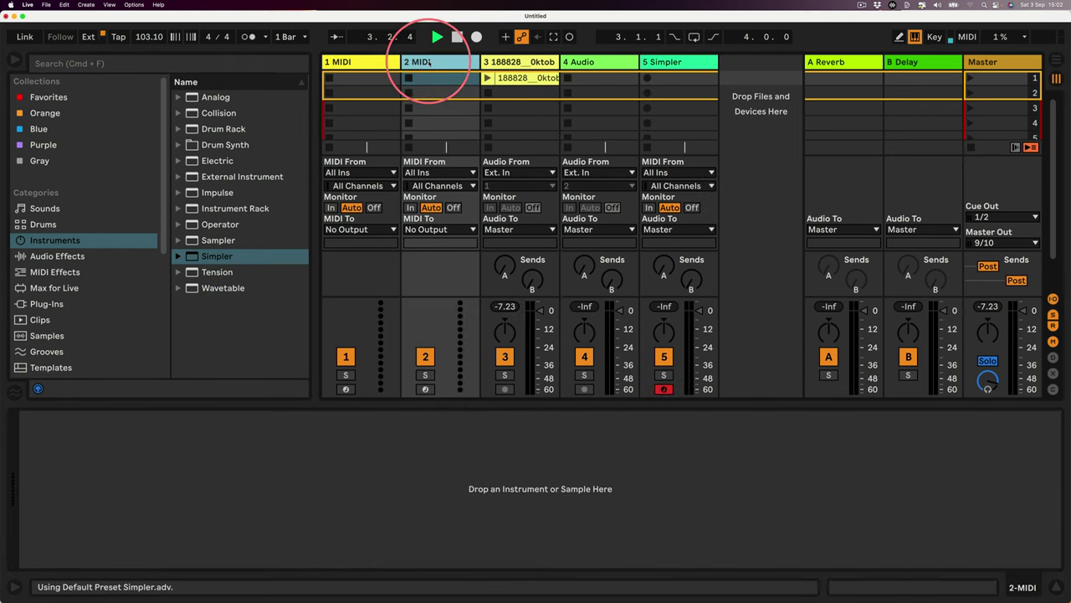
key("Delete")
left_click(335, 62)
key("Delete")
left_click(431, 61)
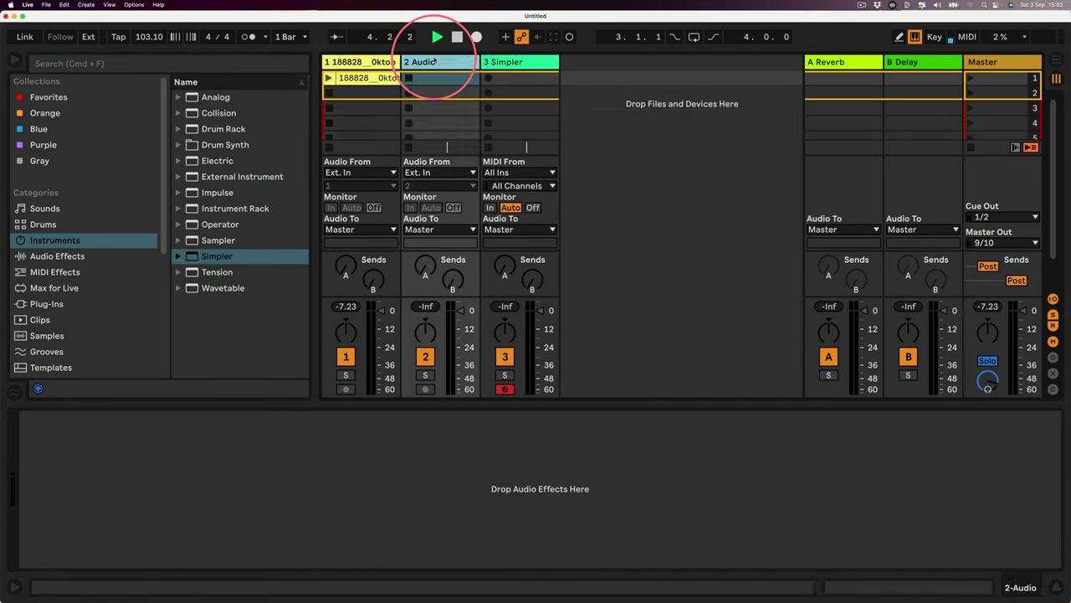
key("Delete")
Load the modem audio clip into Simpler as its sample and switch Simpler to Slice mode.
left_click_drag(383, 72, 322, 469)
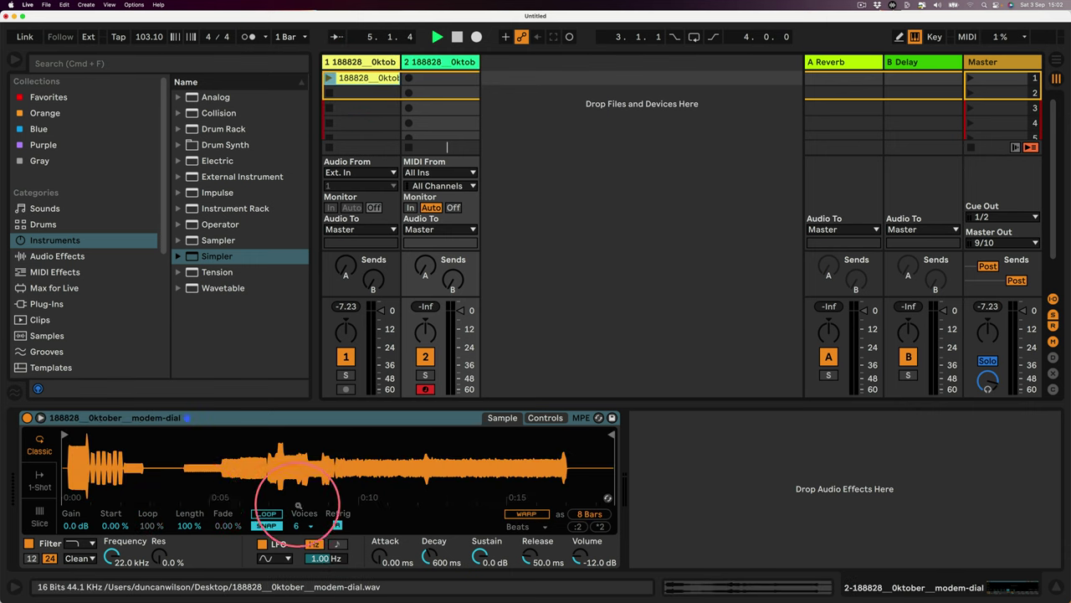
left_click(32, 516)
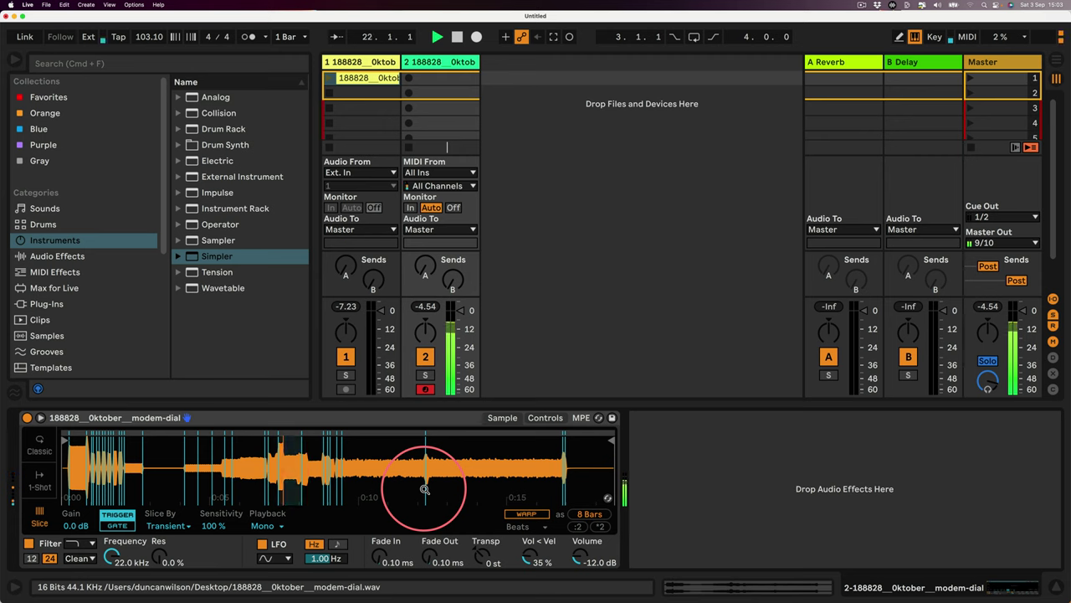
Capture the played slices as a MIDI clip and loop it from 10.1.1 with a length of 4 bars.
left_click(552, 37)
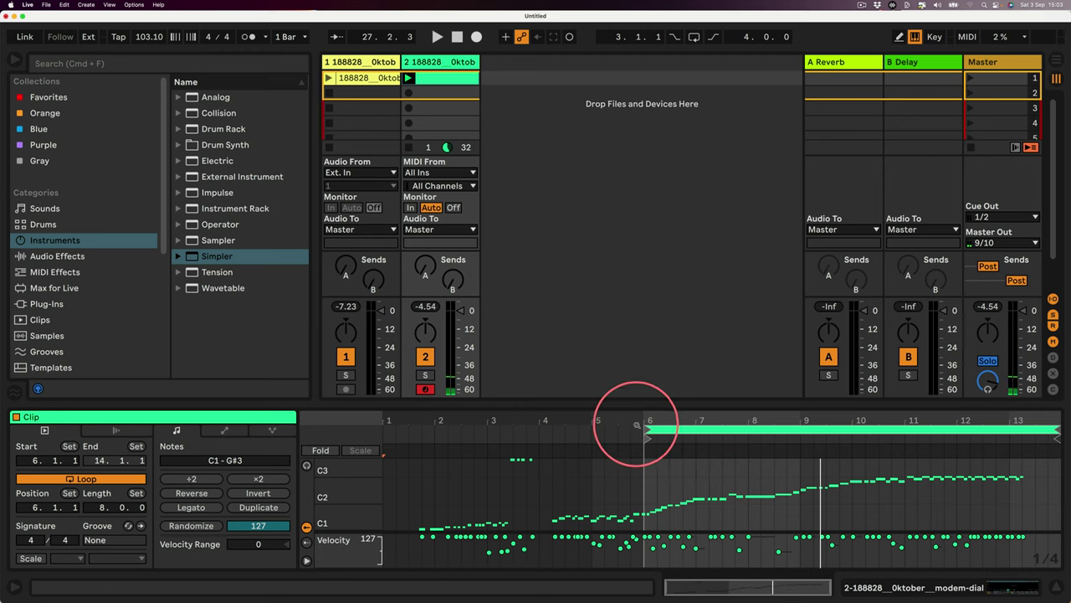
left_click_drag(649, 437, 849, 457)
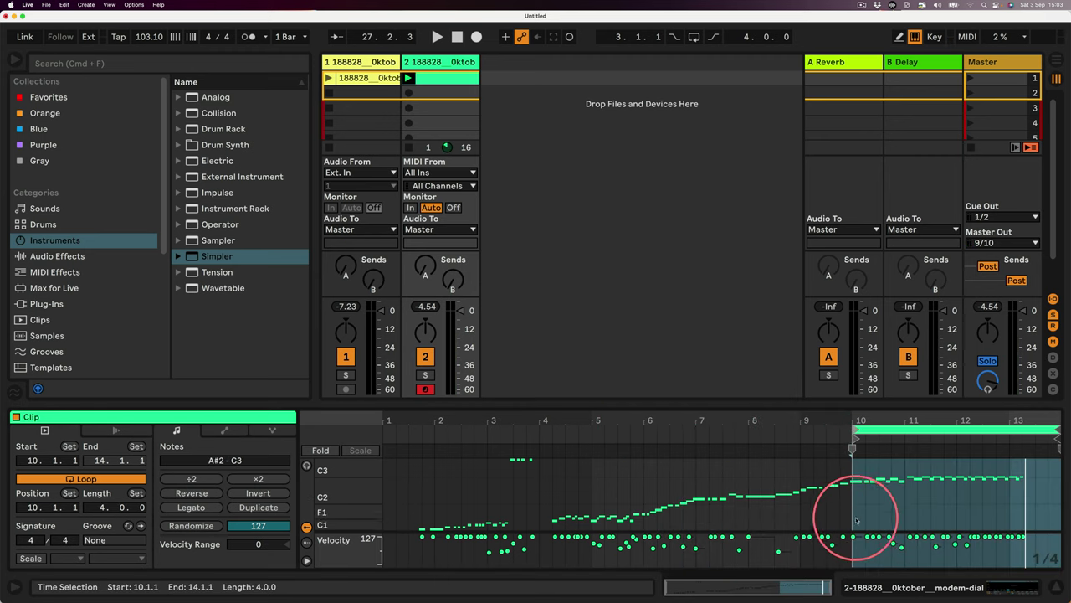
left_click_drag(853, 511, 1049, 467)
left_click(913, 443)
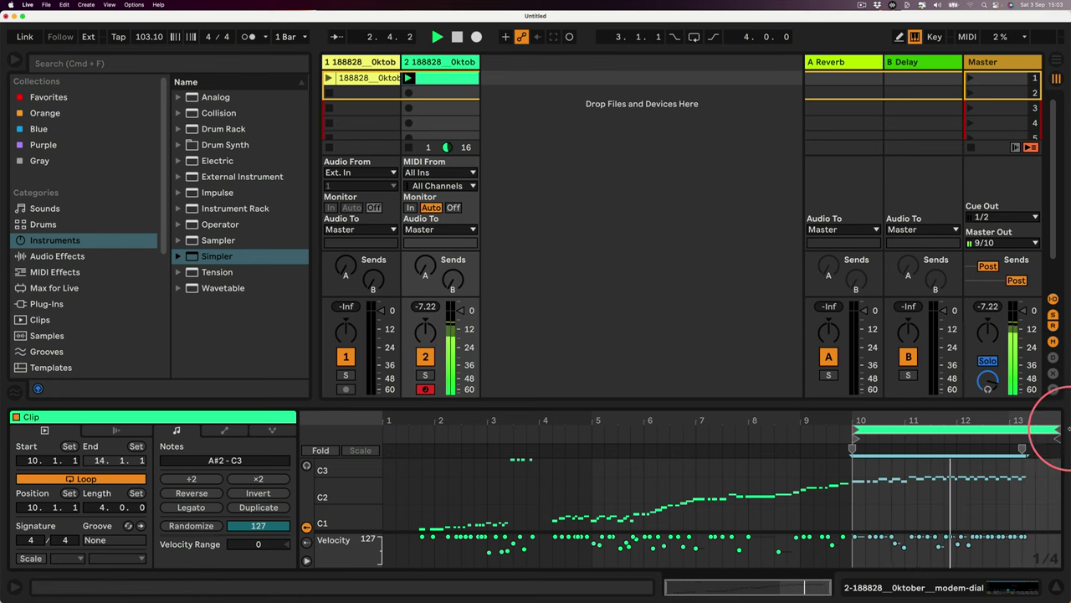
left_click_drag(1040, 420, 1023, 425)
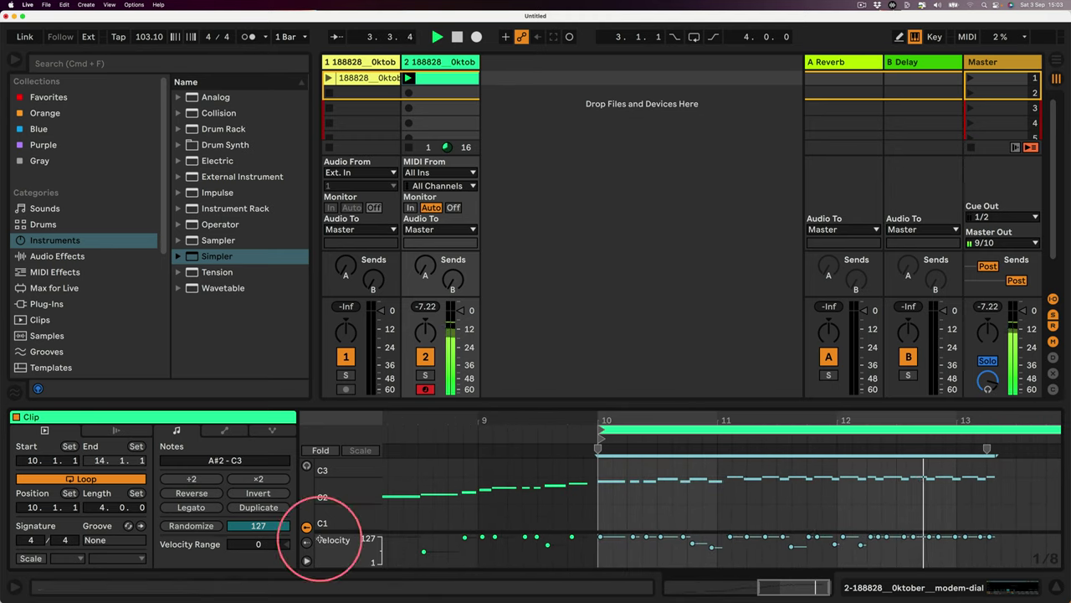
key("space")
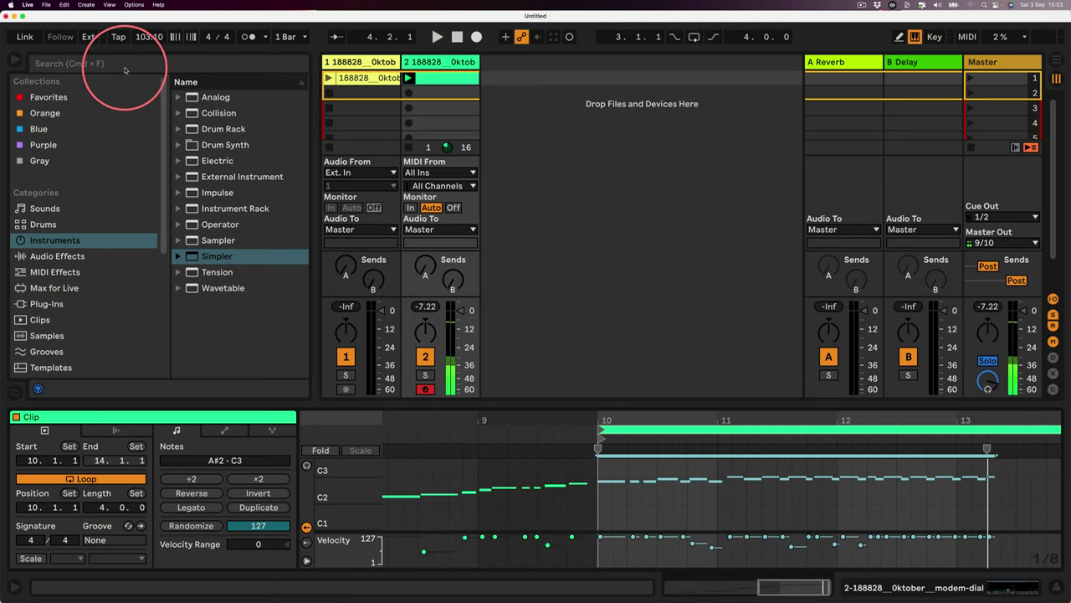
Move the captured clip's loop start to 11.1.2, set that point as 1.1.1, and play the clip.
mouse_move(599, 434)
left_mouse_down()
mouse_move(745, 429)
mouse_move(729, 438)
left_mouse_up()
right_click(729, 439)
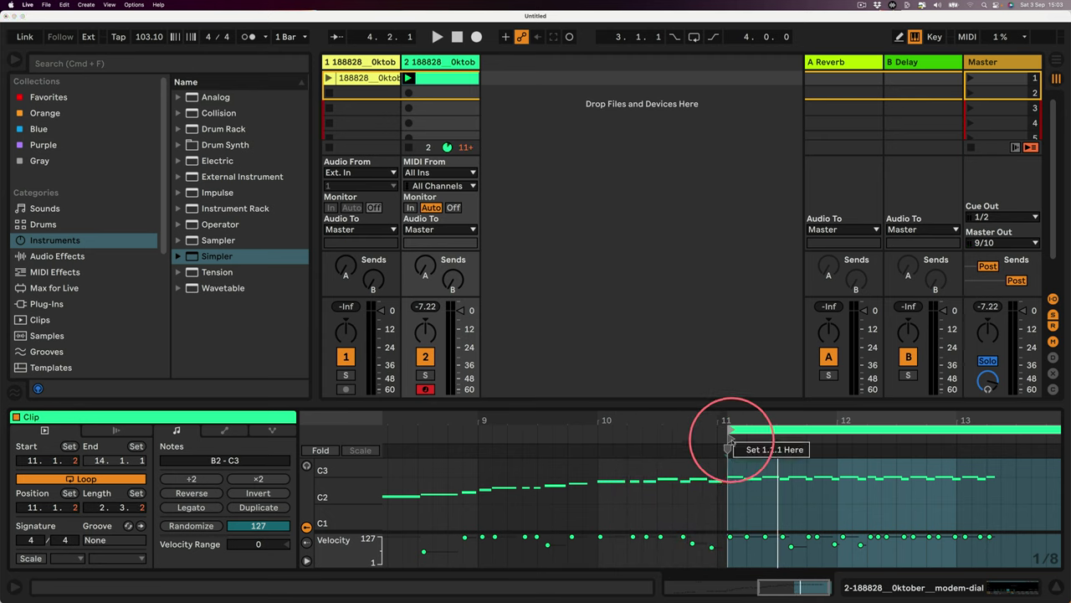
left_click(762, 444)
key("space")
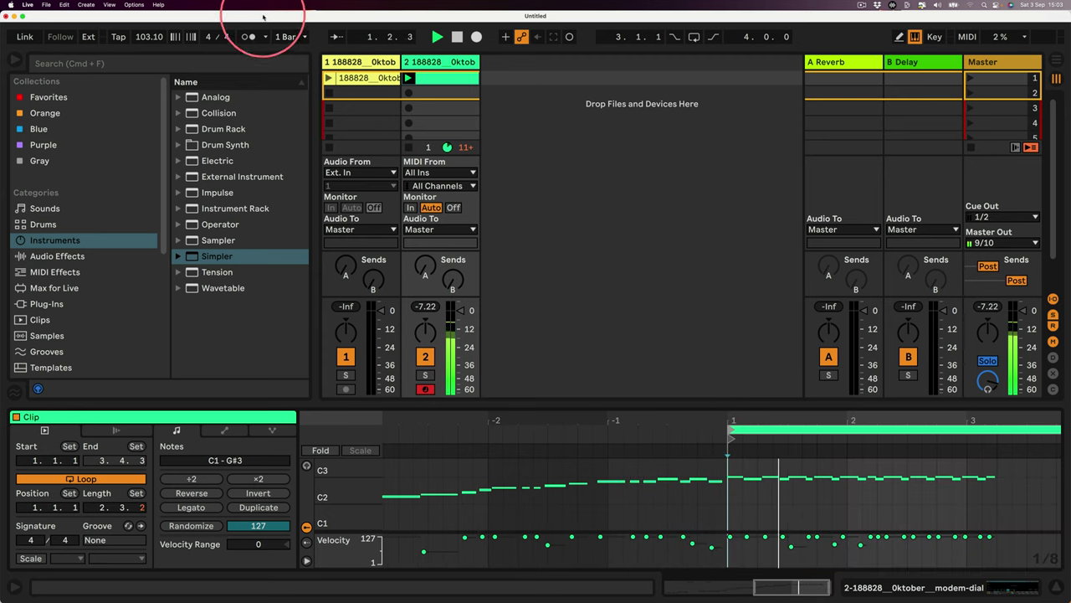
Turn on the metronome and route the Master track's Cue Out to 9/10.
left_click(248, 36)
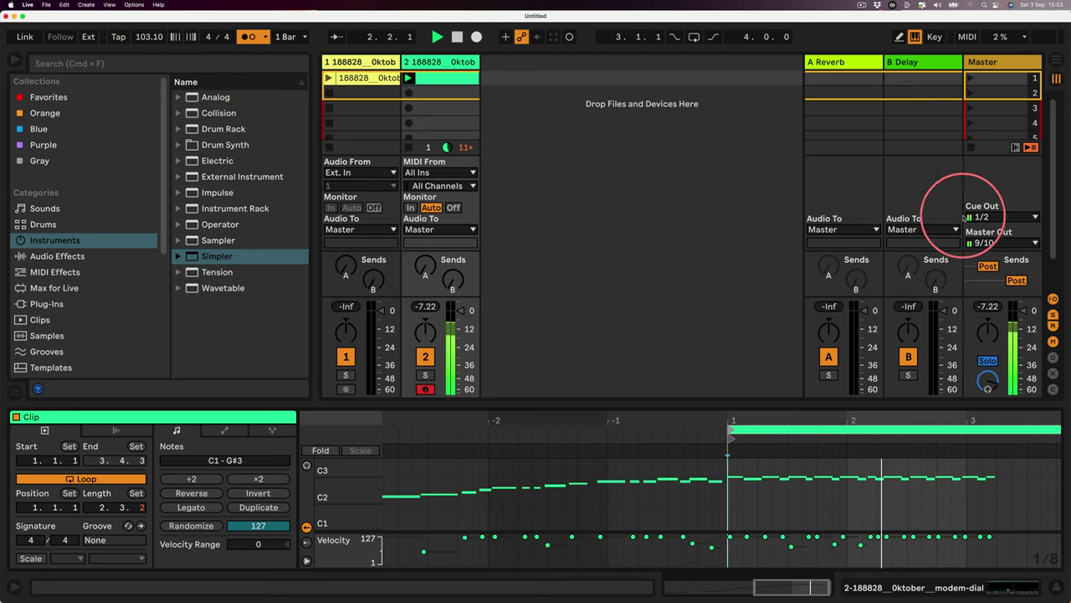
left_click(992, 218)
left_click(984, 282)
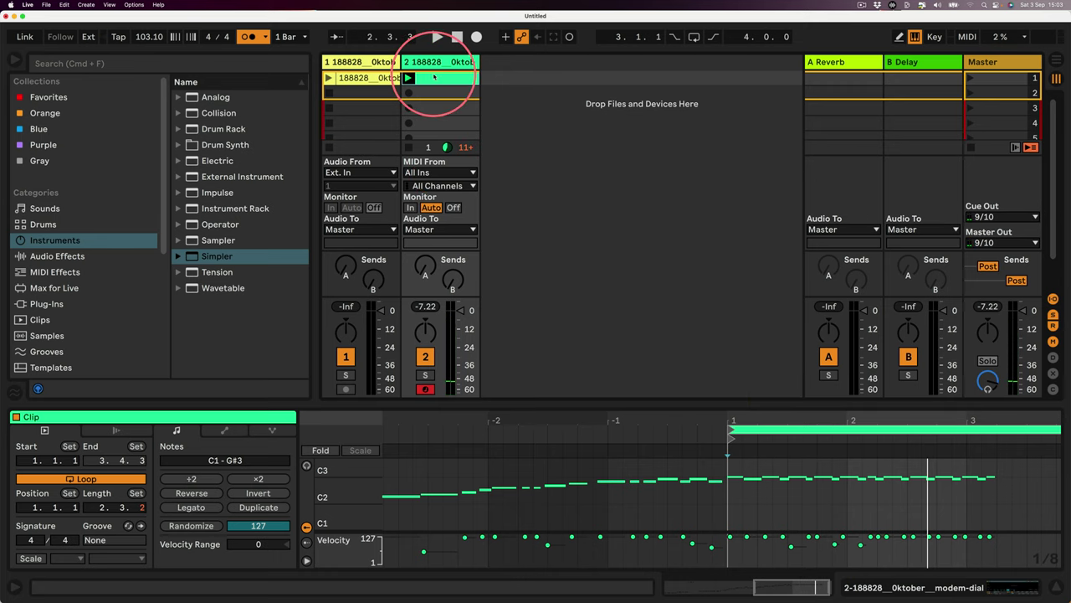
Delete the captured MIDI clip from the Simpler track and set the project tempo to 160 BPM.
key("Delete")
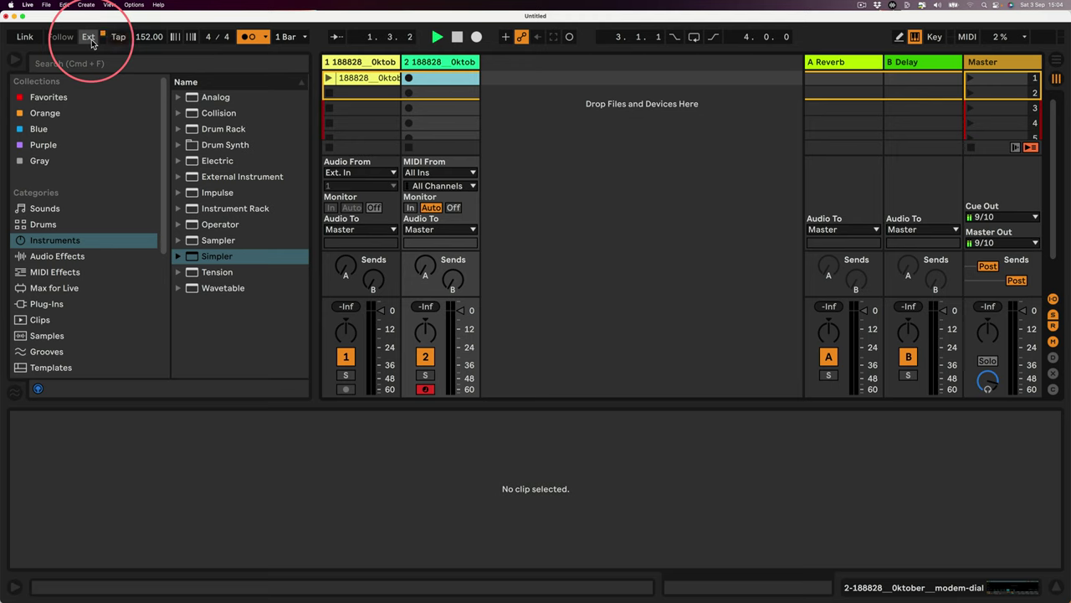
left_click(149, 37)
type("160")
key("Return")
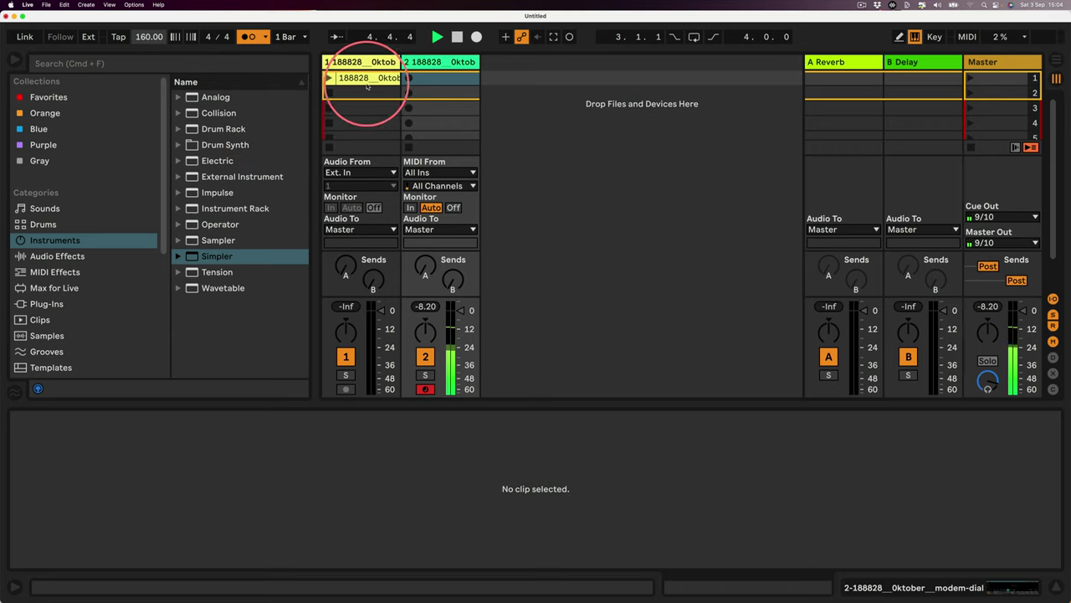
Capture the newly played slices as a MIDI clip and loop the single bar from 6.1.1 to 7.1.1.
left_click(555, 40)
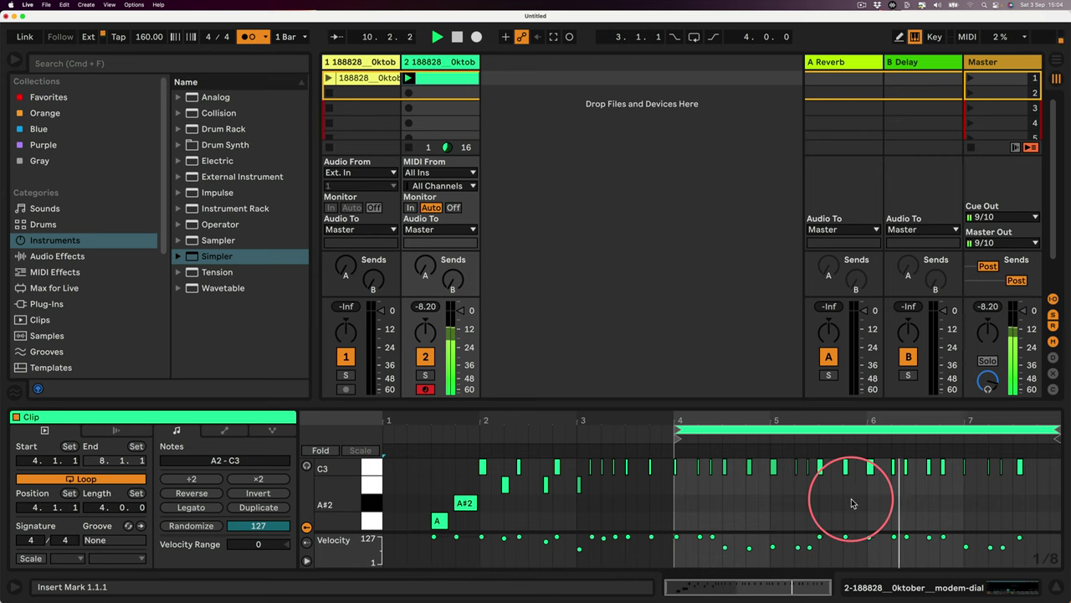
left_click_drag(868, 496, 969, 507)
key("super+l")
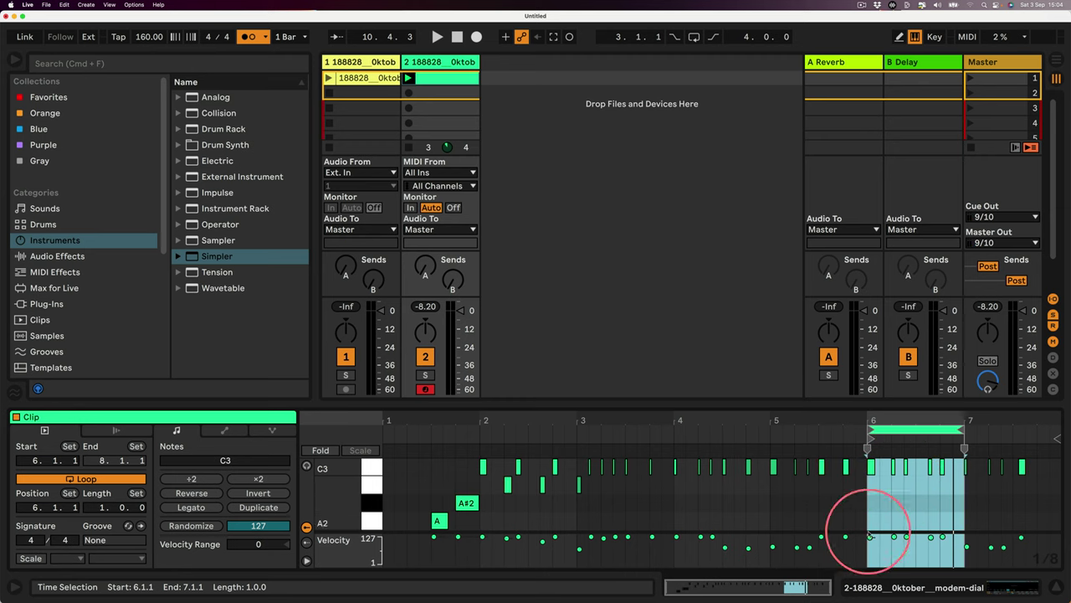
Set Simpler's Vol < Vel to 0% and its Volume to 0 dB, and play the looped clip.
left_click(895, 586)
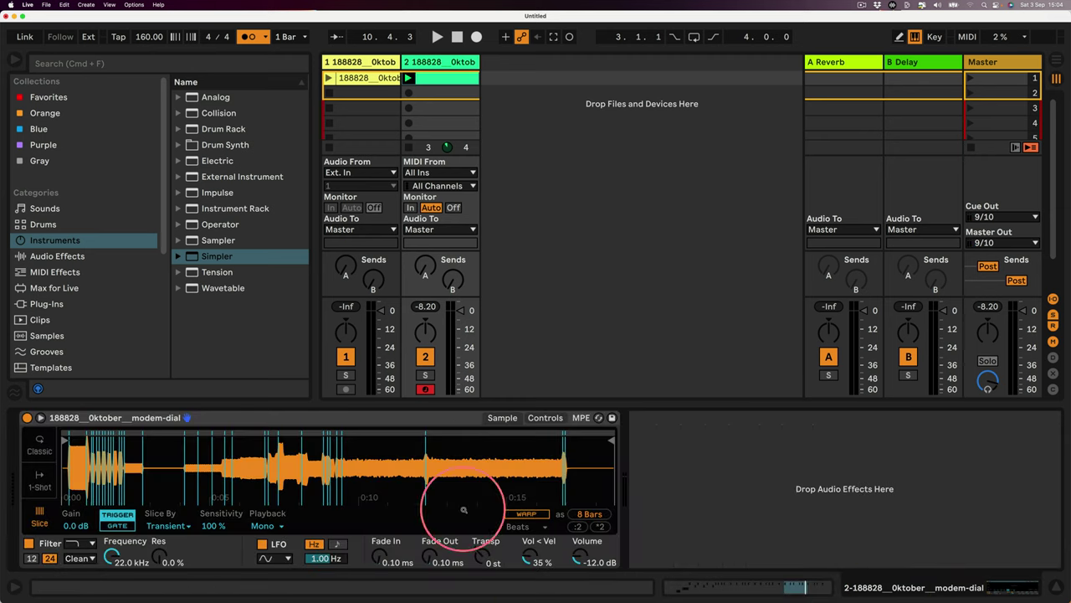
left_click_drag(526, 553, 525, 588)
left_click(579, 558)
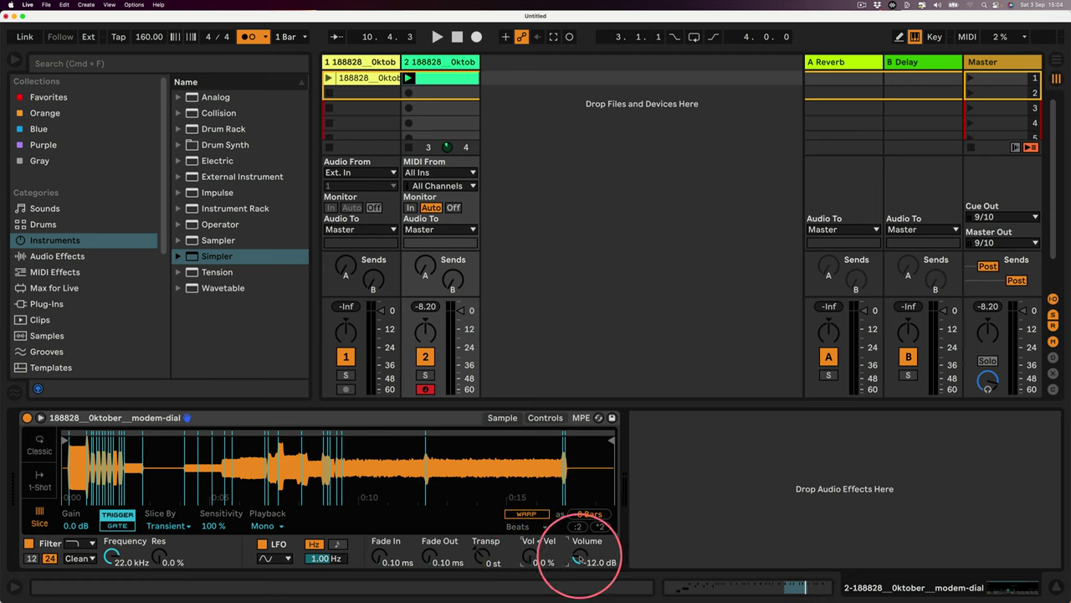
left_click_drag(580, 559, 580, 549)
key("space")
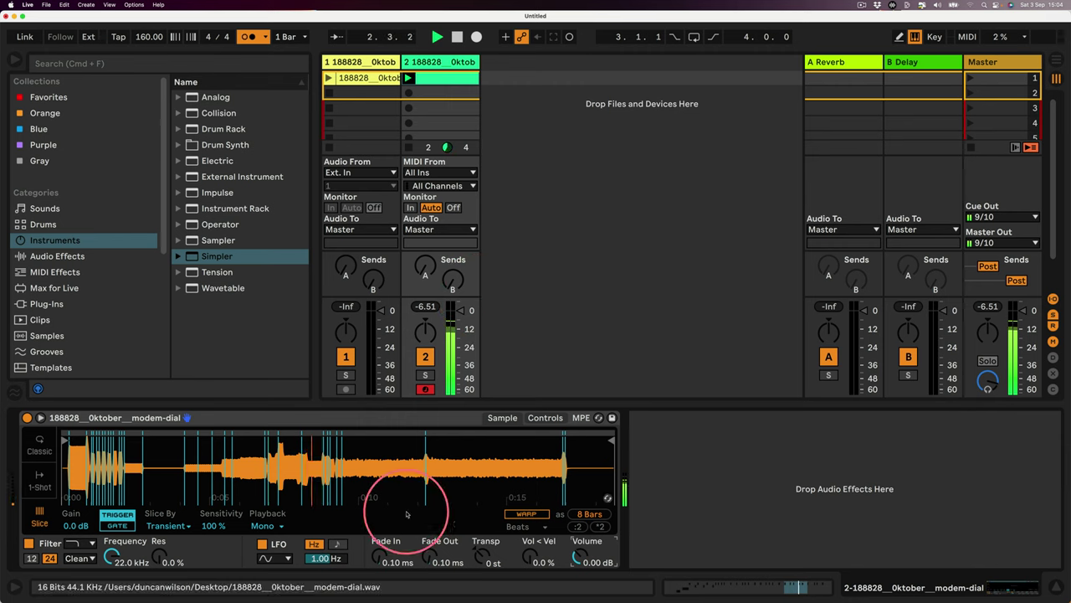
Lower Simpler's filter frequency to 457 Hz and set its filter envelope to an amount of 50 and a decay of 322 ms.
left_click(543, 417)
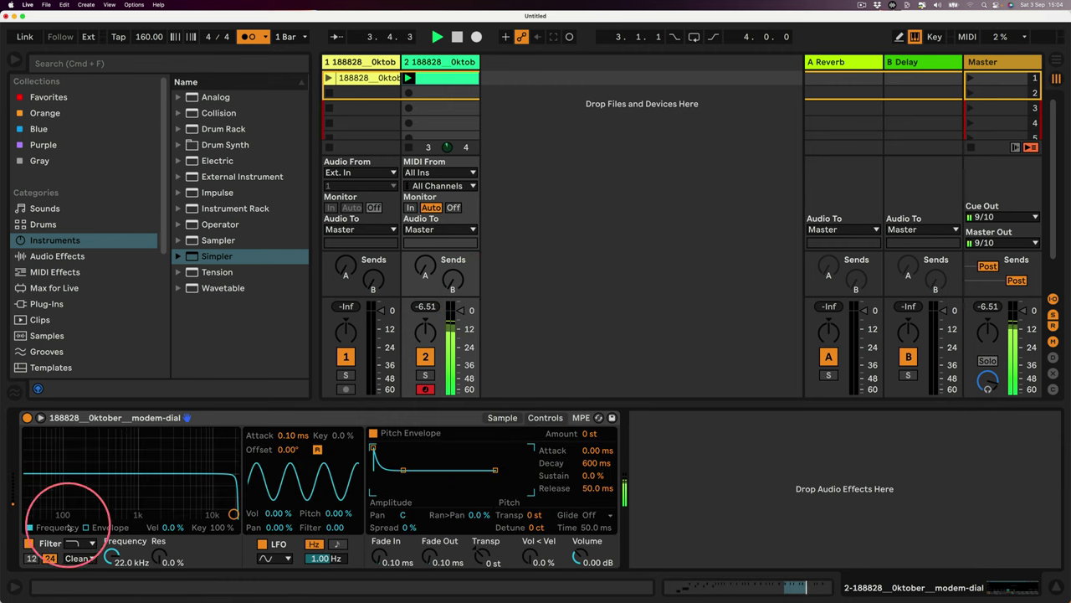
left_click_drag(112, 559, 112, 586)
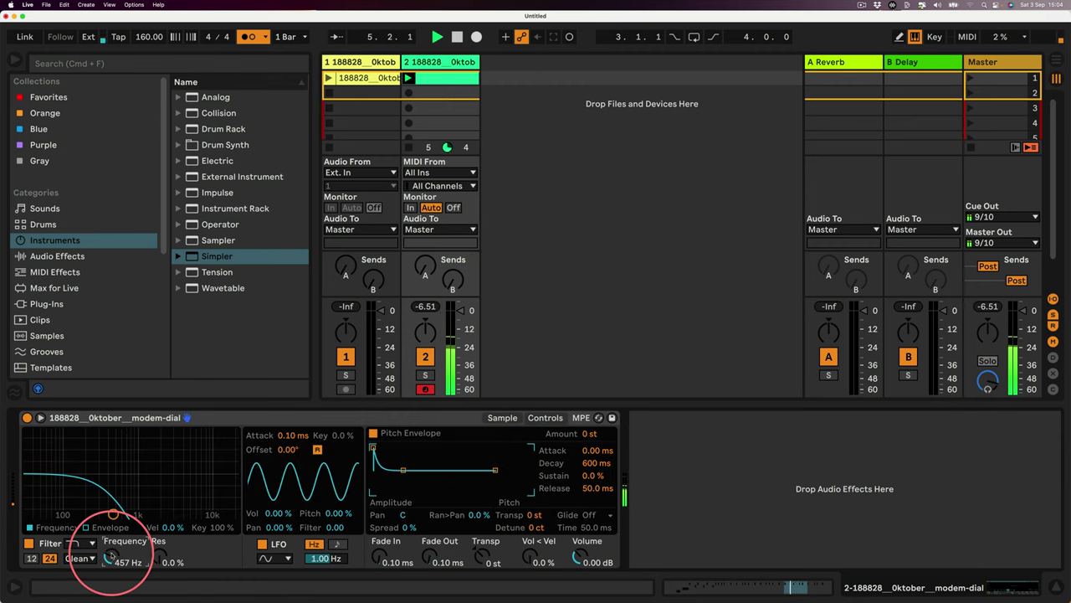
left_click(87, 528)
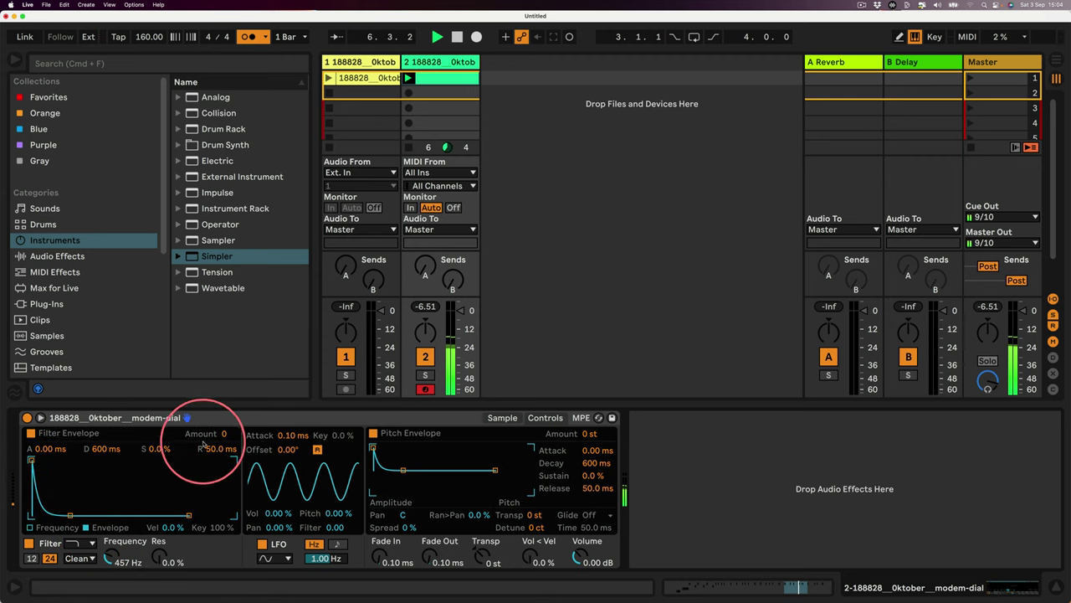
left_click_drag(224, 434, 224, 425)
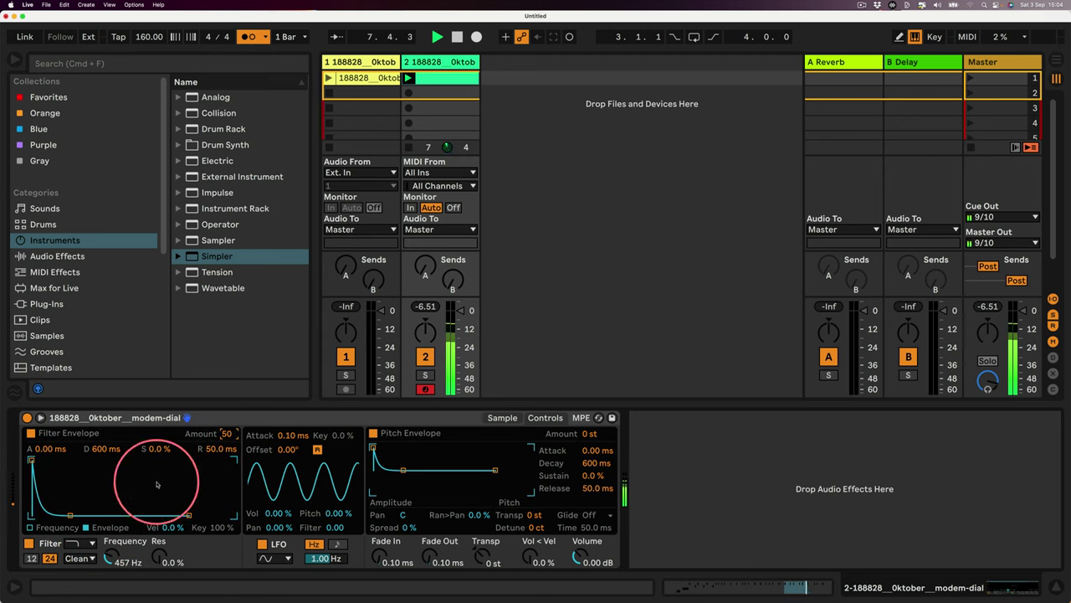
left_click_drag(69, 515, 67, 515)
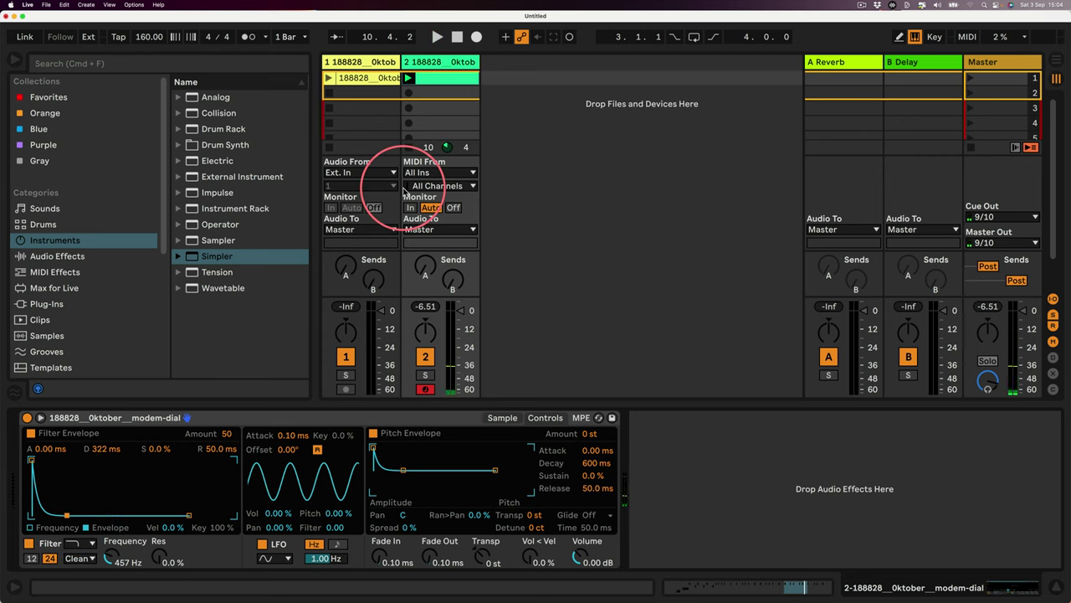
Add Sampler on a new track and load the modem audio clip into it as its sample.
left_click(343, 81)
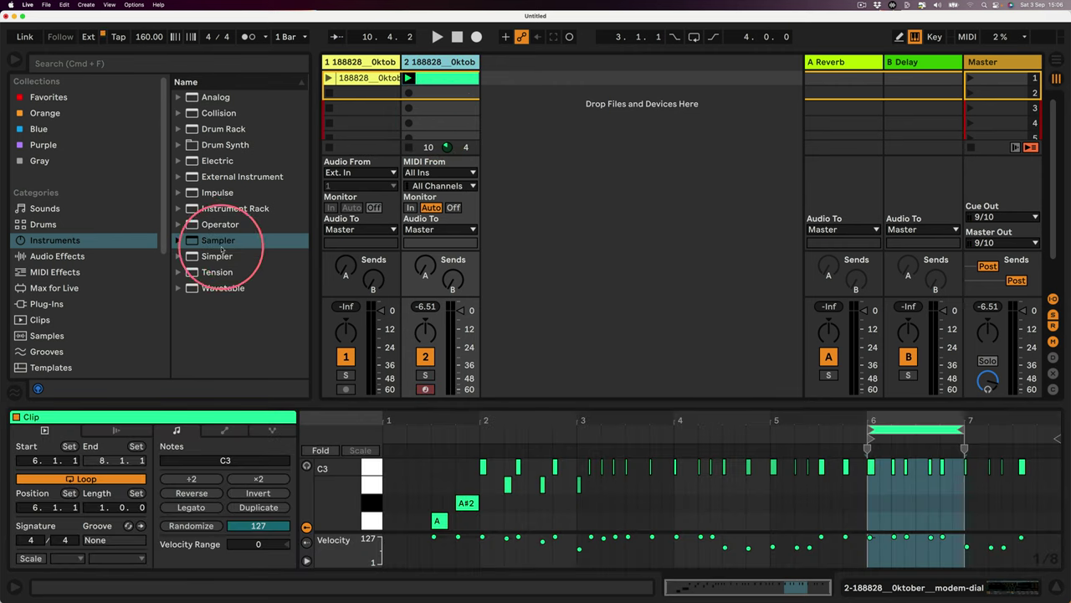
left_click(194, 241)
left_click_drag(195, 241, 569, 106)
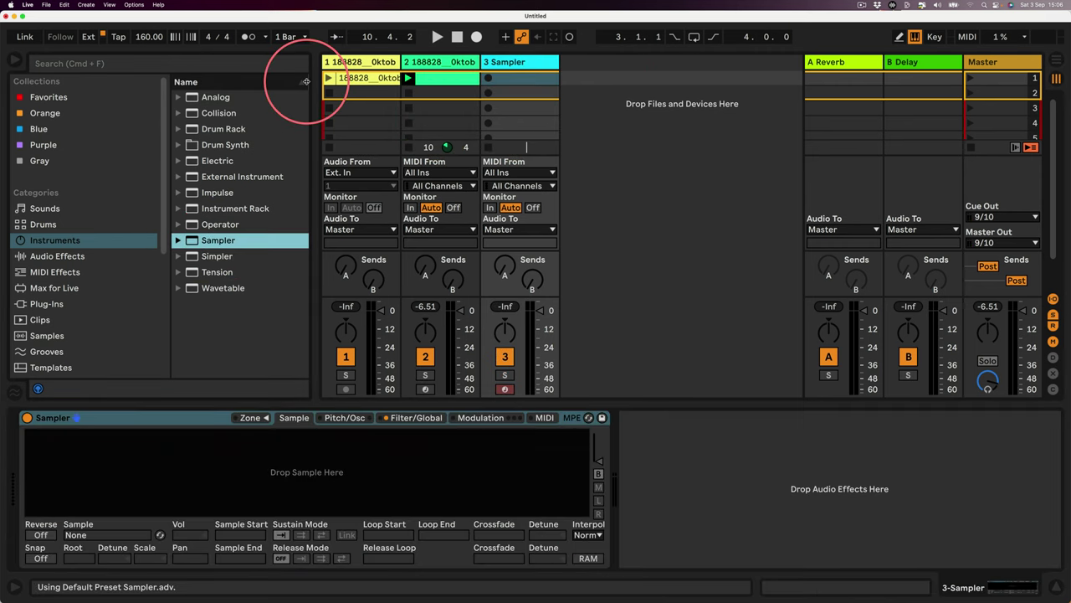
left_click_drag(355, 78, 179, 467)
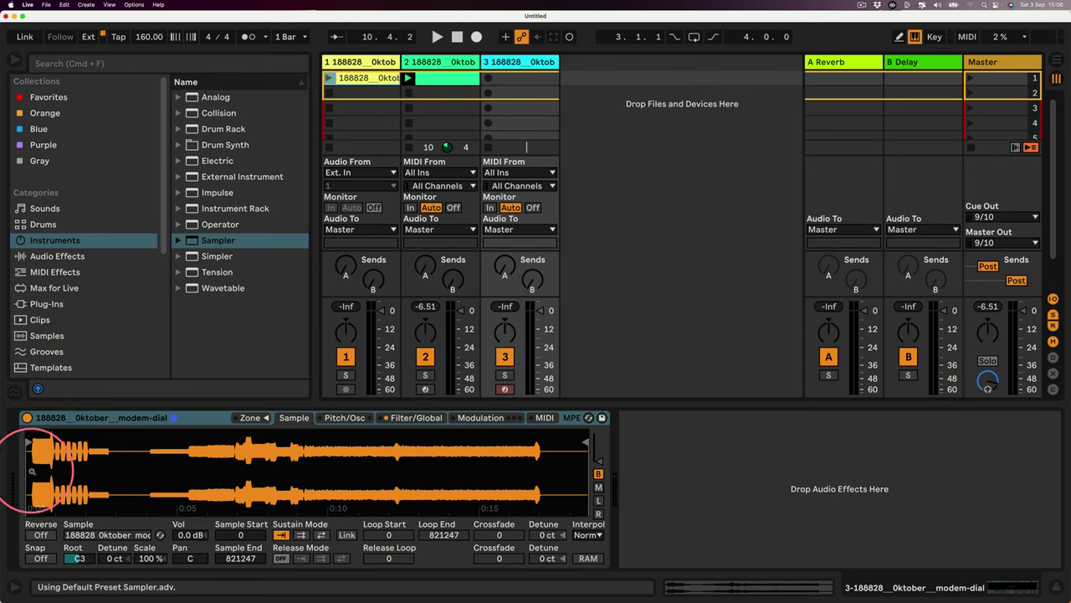
Trim the Sampler sample to a start of 94858 and an end of 114603, auditioning it, and turn Snap on.
mouse_move(27, 443)
left_mouse_down()
mouse_move(91, 449)
mouse_move(91, 461)
mouse_move(125, 429)
mouse_move(120, 438)
mouse_move(203, 441)
mouse_move(210, 457)
left_mouse_up()
key("a")
mouse_move(561, 459)
left_mouse_down()
mouse_move(91, 442)
mouse_move(98, 462)
mouse_move(246, 454)
left_mouse_up()
key("a")
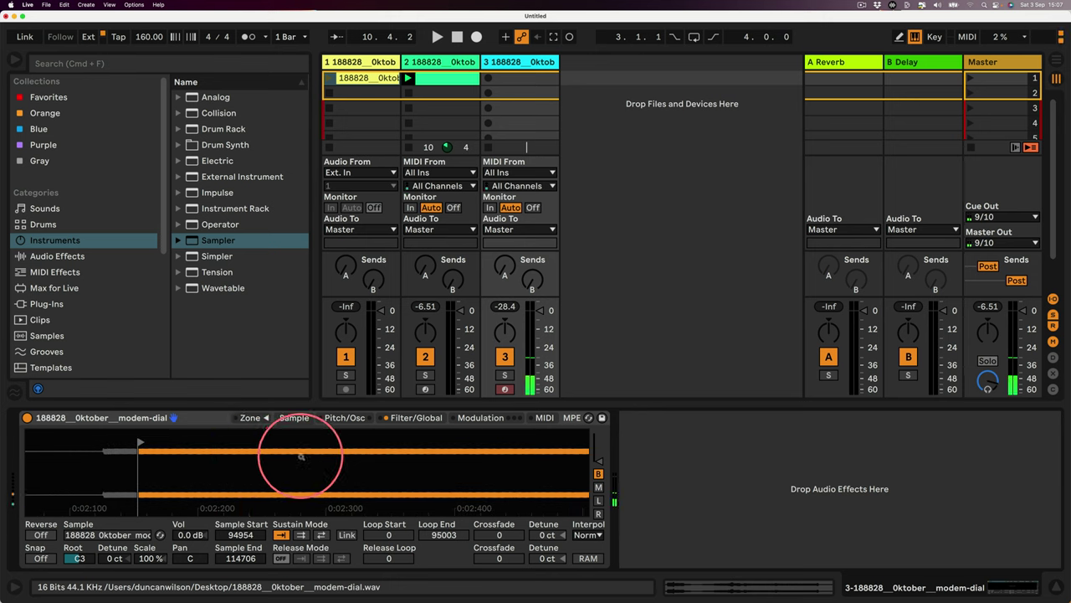
mouse_move(129, 468)
left_mouse_down()
mouse_move(151, 452)
mouse_move(139, 439)
mouse_move(175, 444)
mouse_move(163, 463)
mouse_move(164, 452)
left_mouse_up()
left_click(33, 561)
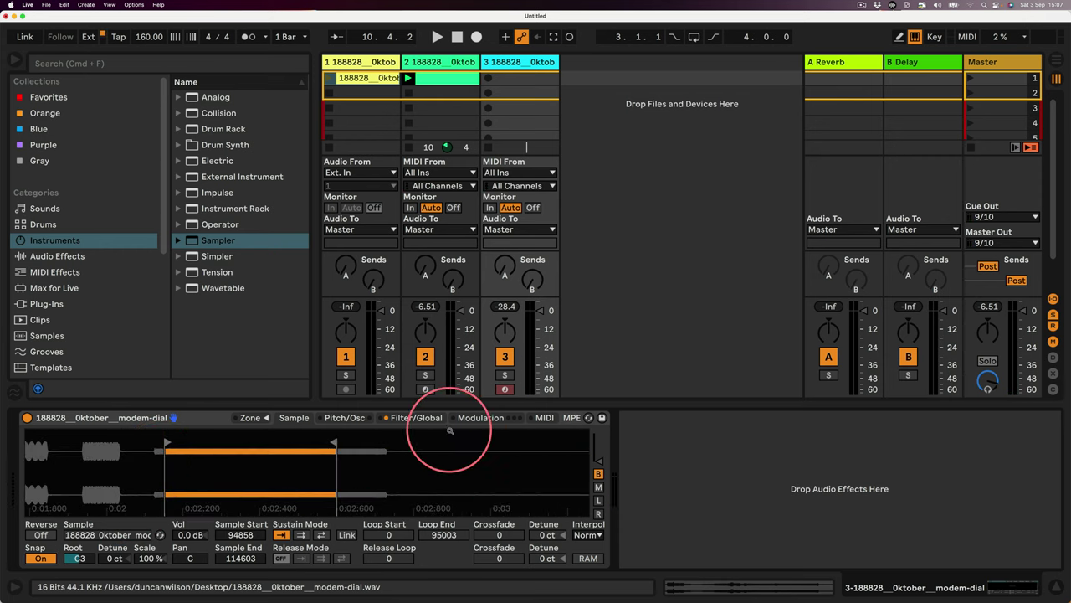
Set Sampler's volume to 0 dB, switch off its filter, and play a note to audition the sound.
left_click(416, 417)
left_click(423, 444)
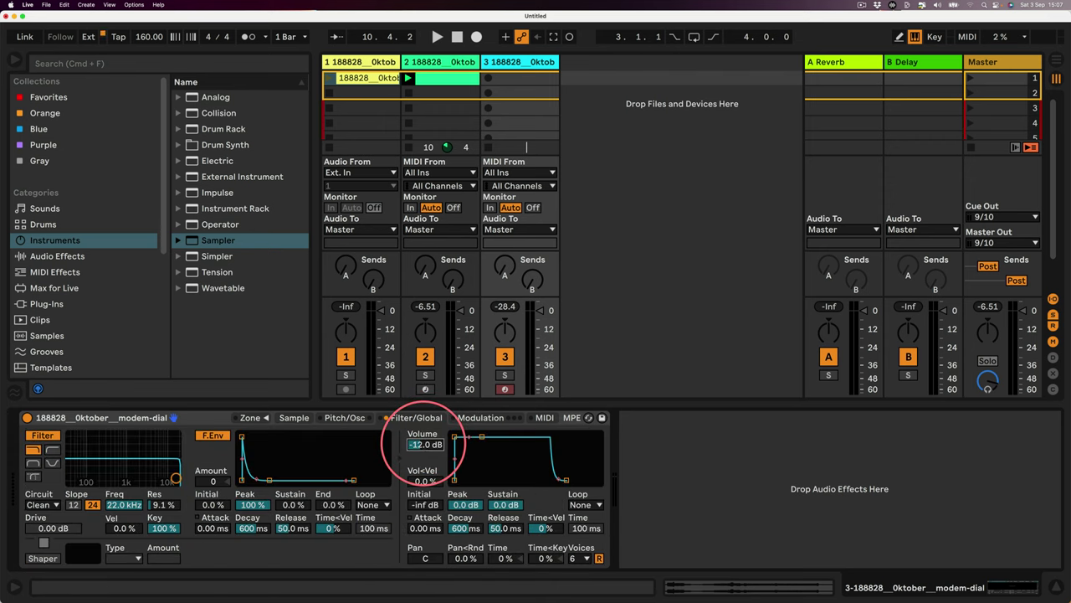
left_click(42, 436)
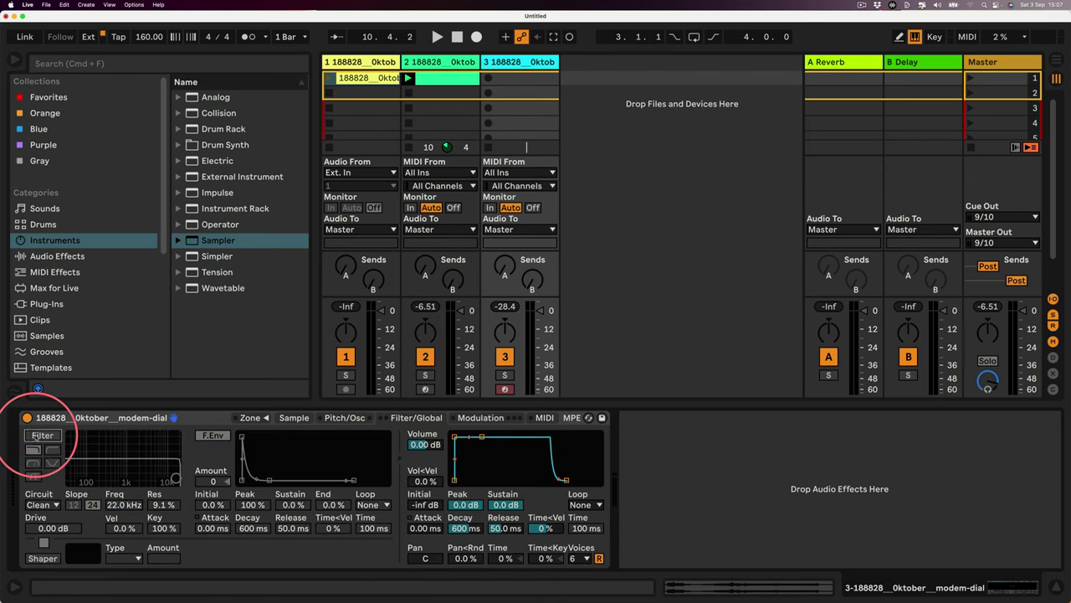
key("a")
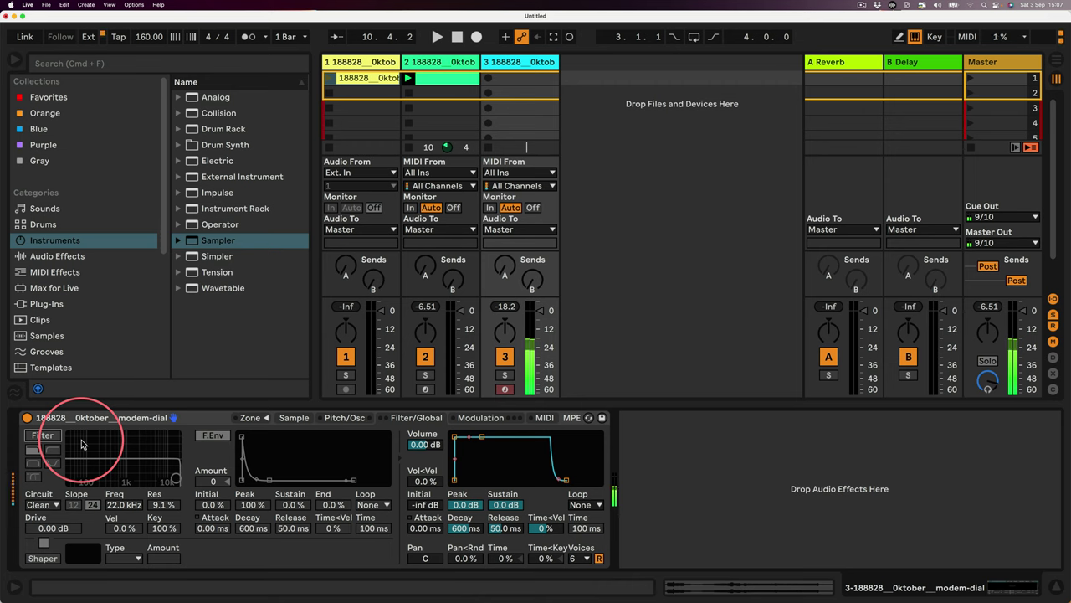
Group the modem Sampler into a Drum Rack and select its C1 pad.
right_click(131, 416)
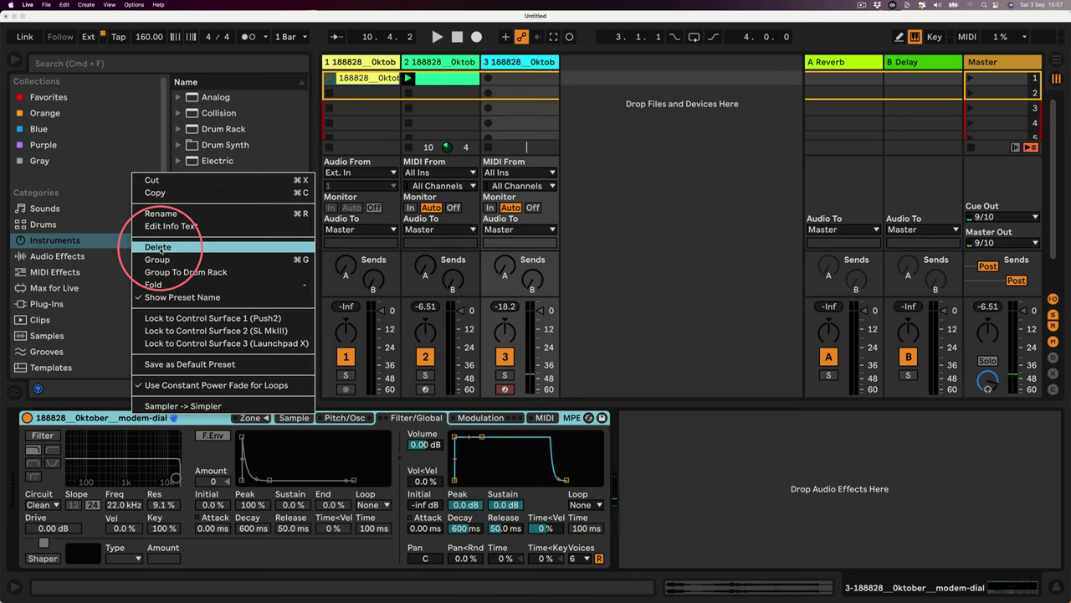
left_click(157, 273)
left_click(78, 538)
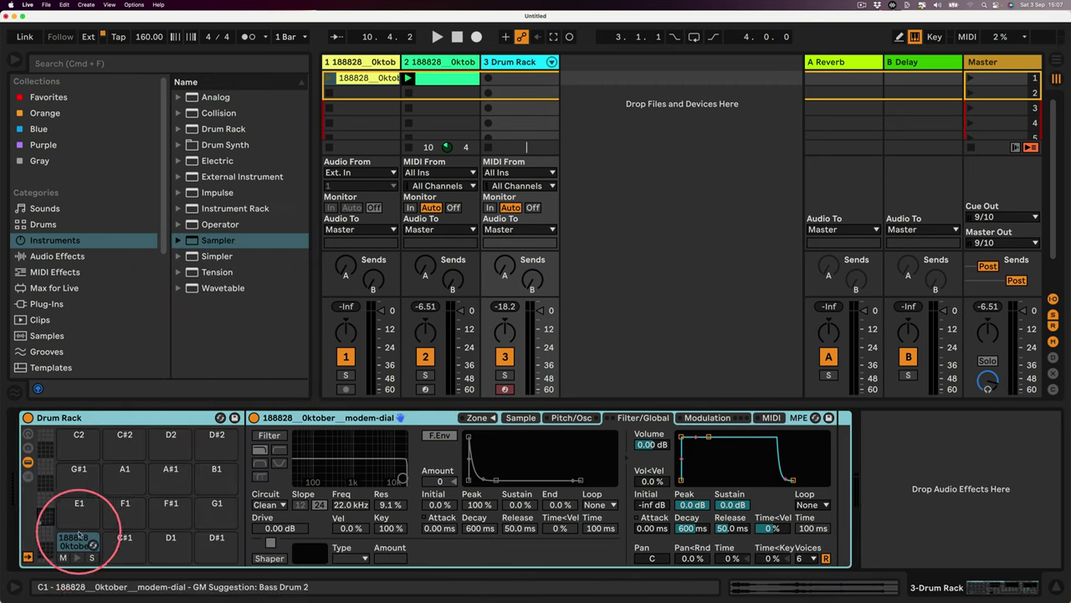
left_click(706, 15)
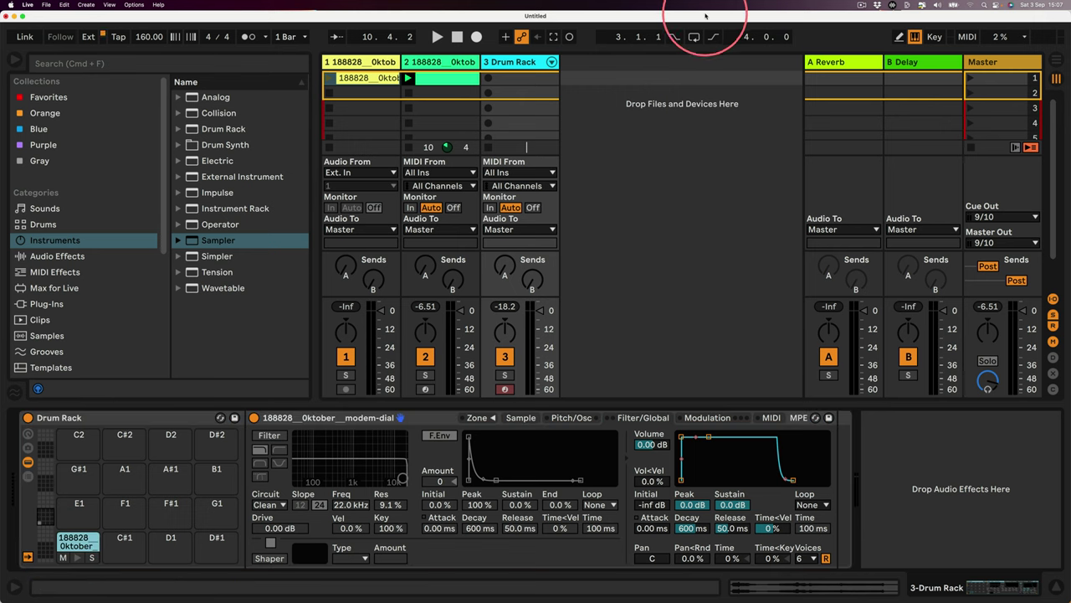
Create a MIDI clip on the Drum Rack track with C1 sixteenth notes at 1.1.1, 1.1.4, 1.2.3 and 1.3.2.
double_click(516, 79)
double_click(461, 468)
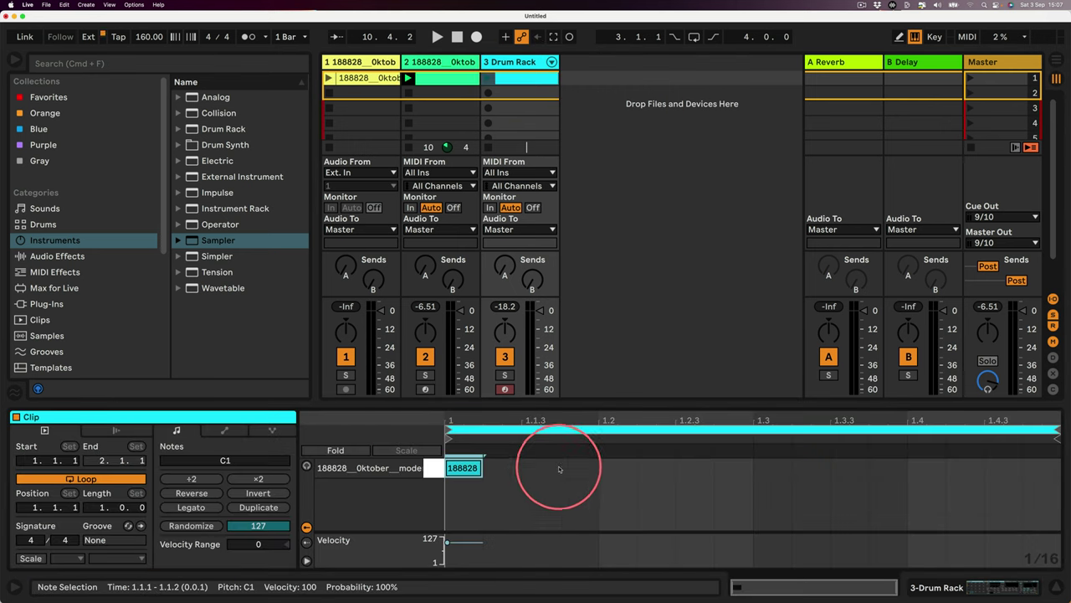
double_click(569, 468)
double_click(685, 469)
left_click(811, 473)
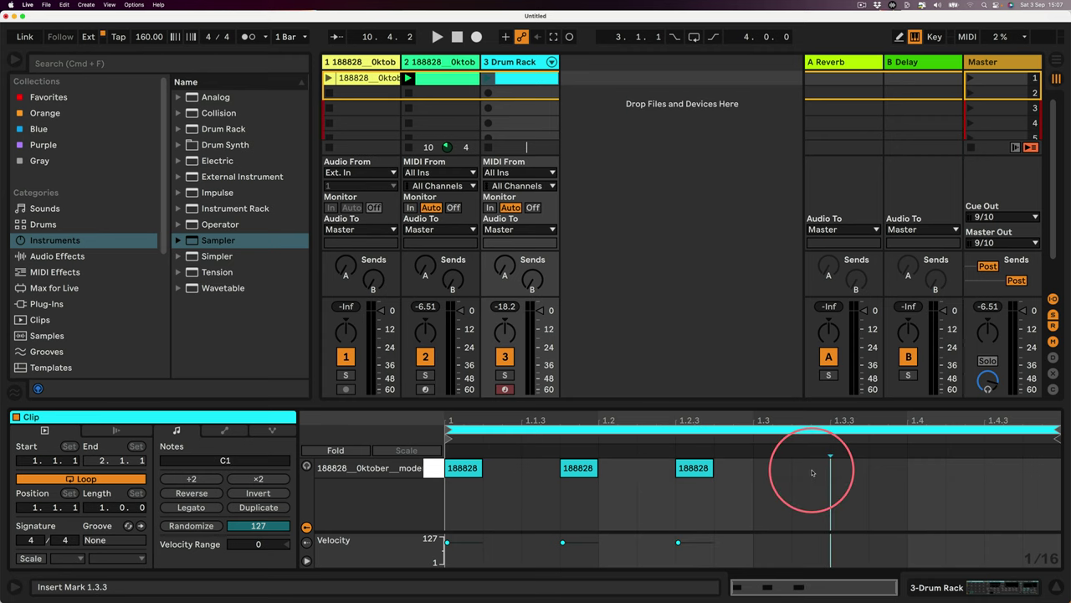
double_click(811, 473)
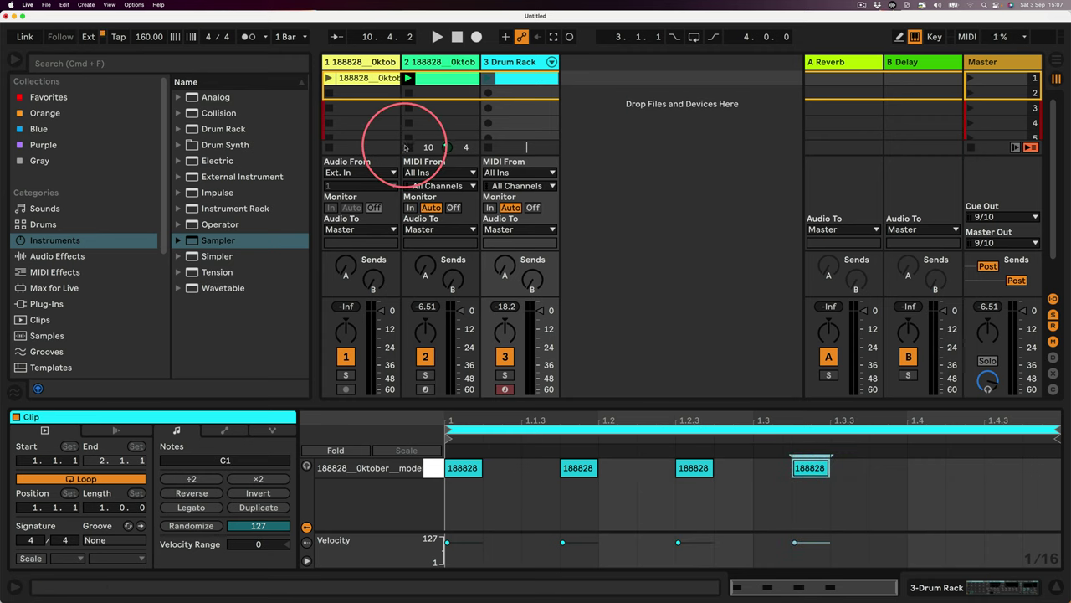
Launch the Drum Rack clip and add a fifth C1 note at 1.4.1 while it plays.
left_click(487, 78)
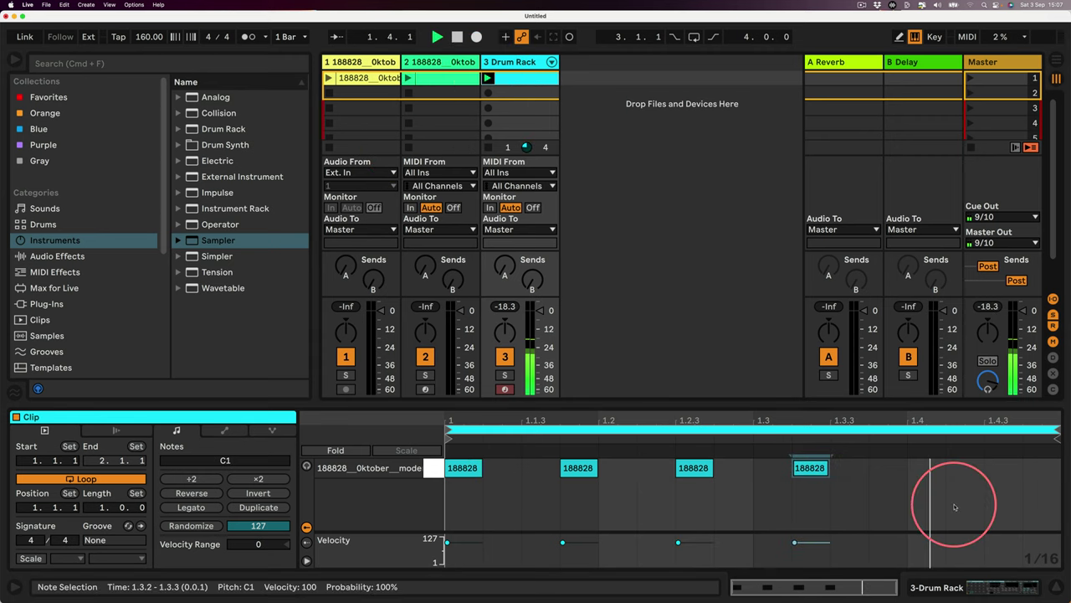
double_click(963, 468)
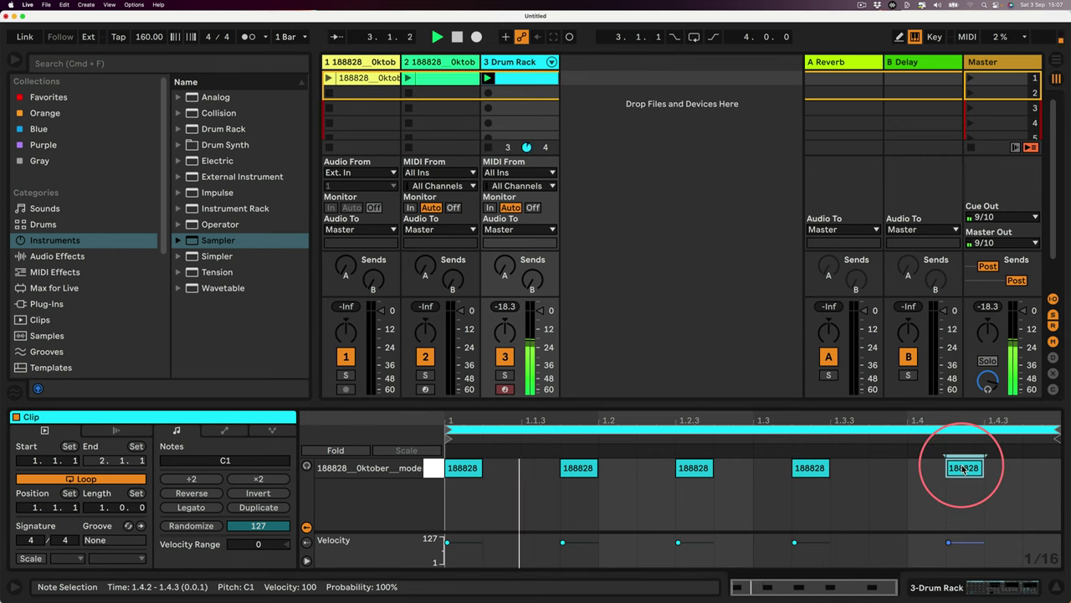
left_click_drag(962, 468, 925, 468)
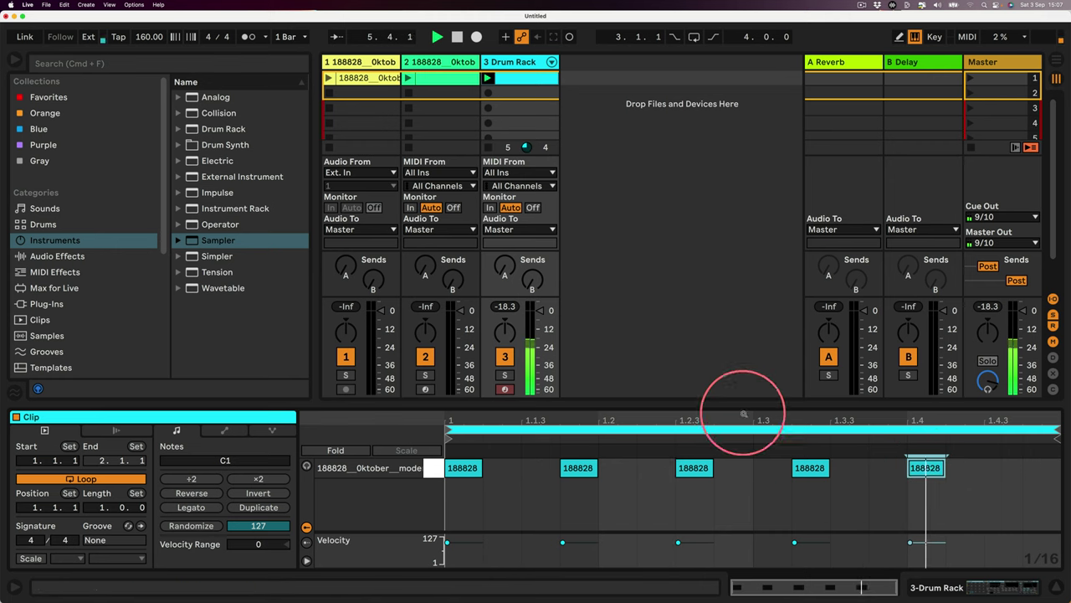
Stop the clip and audition the pattern against the metronome.
key("space")
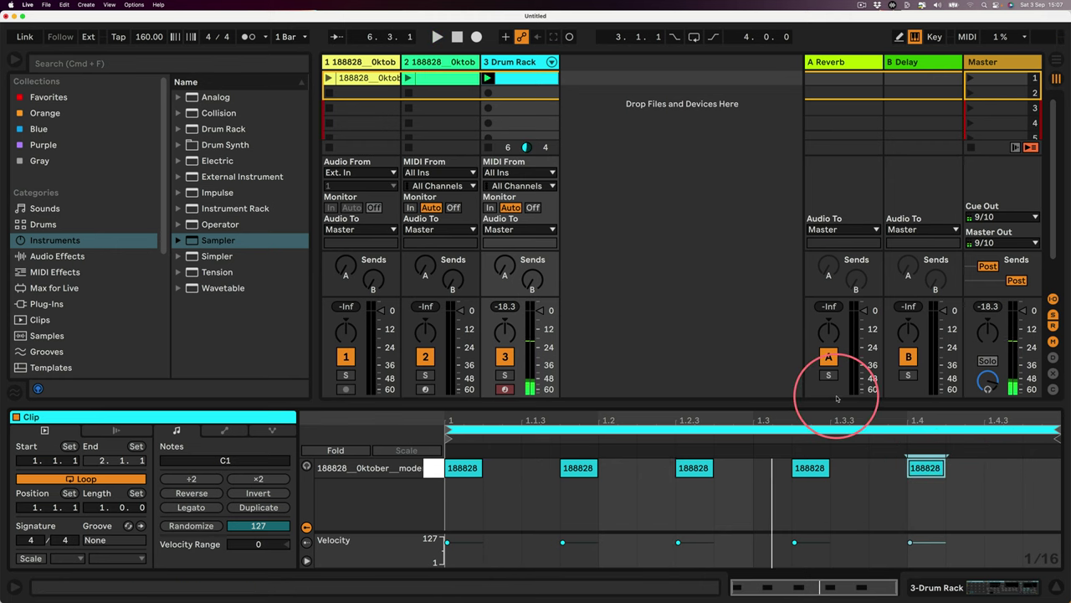
left_click(249, 36)
key("space")
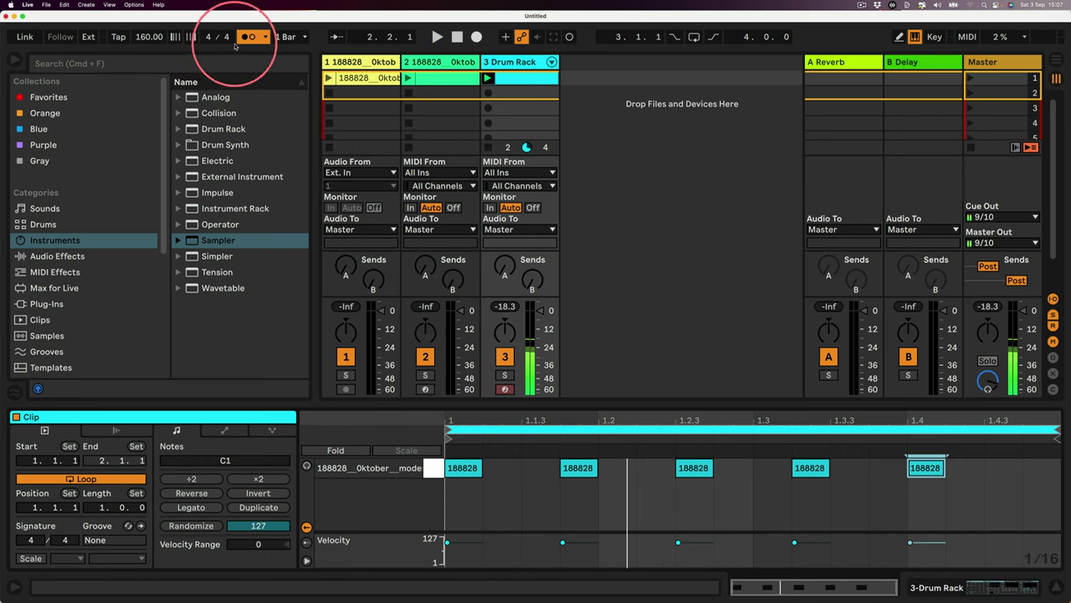
Switch on the C1 Sampler's pitch envelope and set its amount to +48 st.
key("shift+Tab")
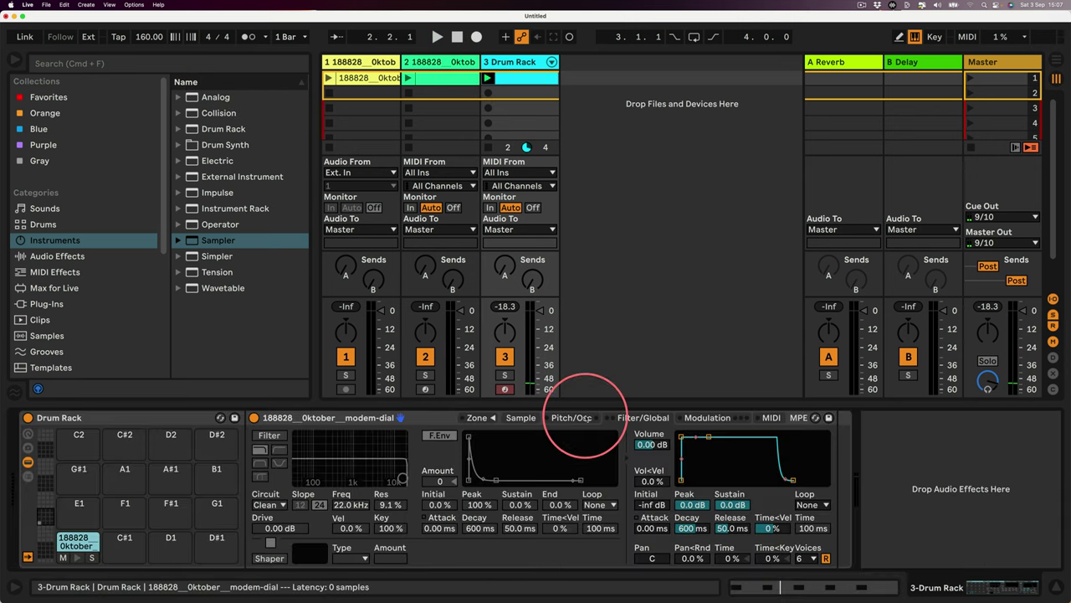
left_click(561, 420)
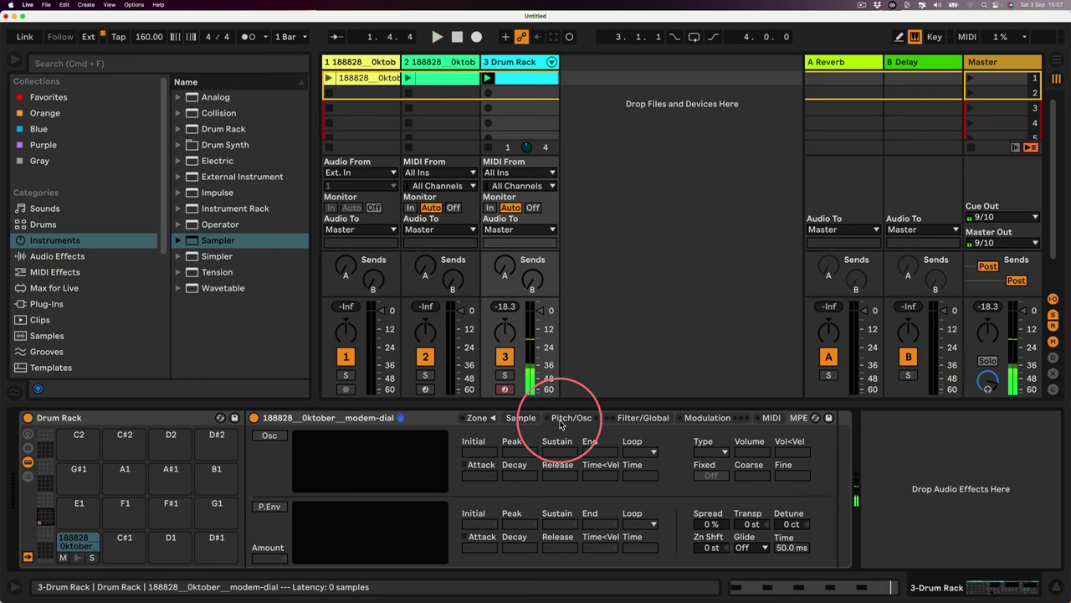
left_click(269, 506)
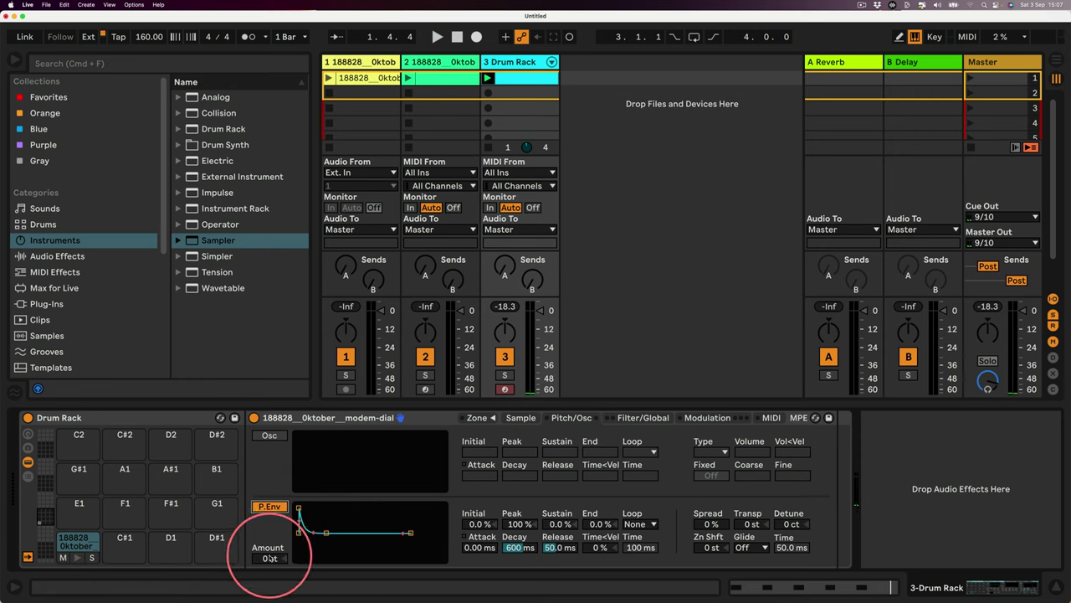
left_click_drag(270, 558, 269, 486)
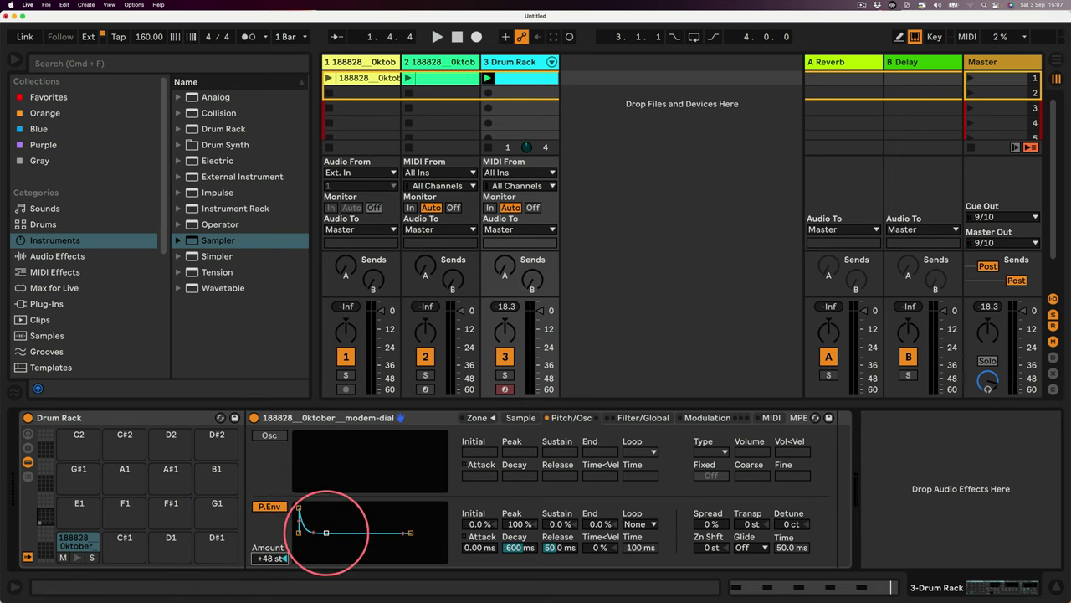
Shape the pitch envelope with peak -1.7%, decay 84.7 ms, sustain and end -100% and release 69.9 ms, and set transpose to -12 st.
left_click_drag(326, 532, 318, 557)
left_click_drag(411, 533, 412, 556)
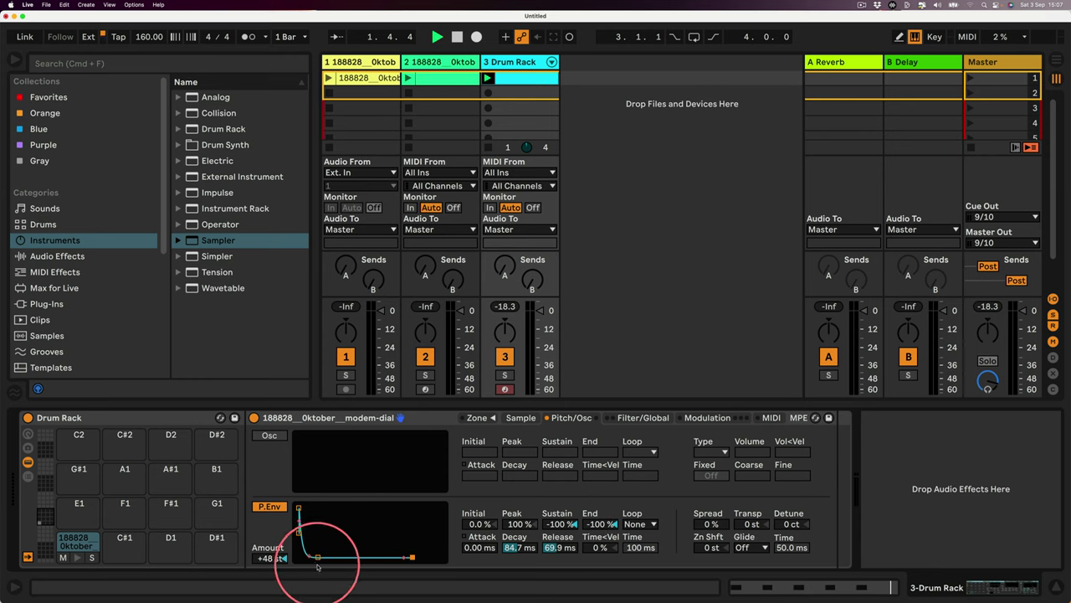
left_click_drag(308, 558, 323, 556)
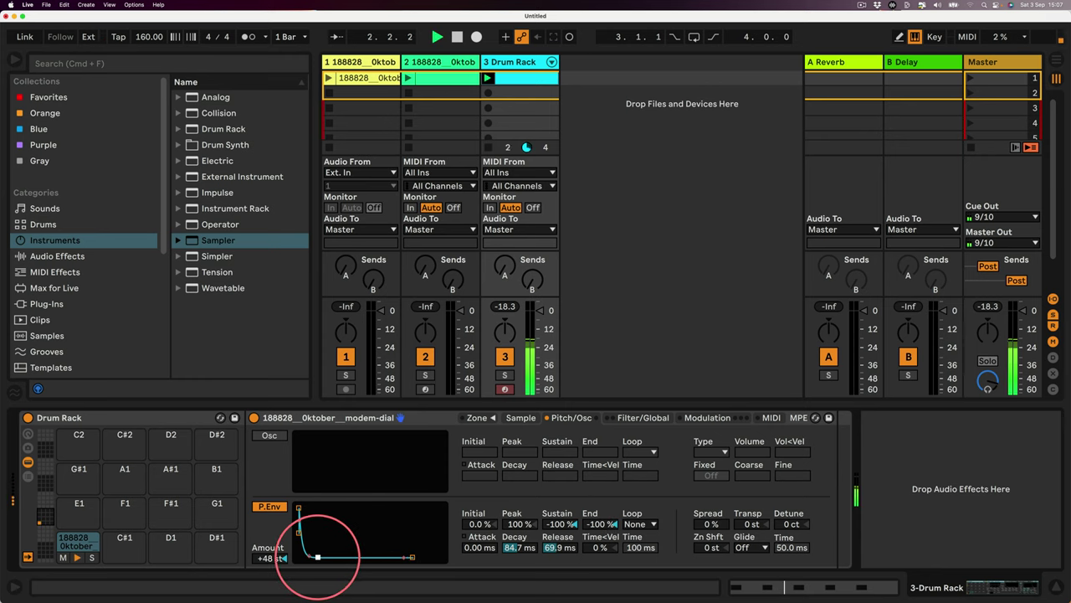
left_click_drag(298, 508, 316, 554)
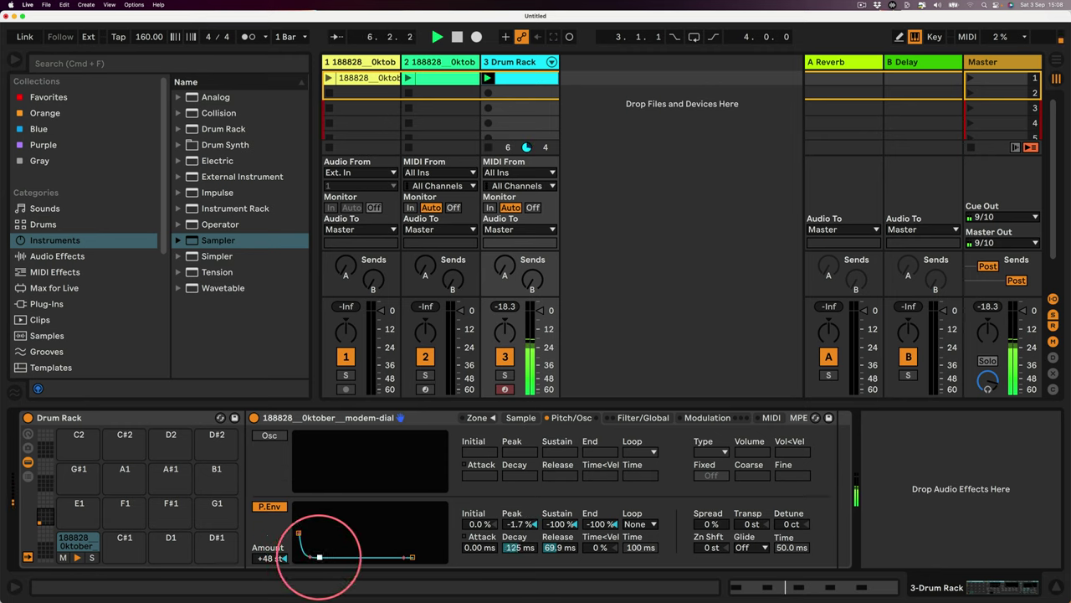
left_click_drag(751, 523, 752, 536)
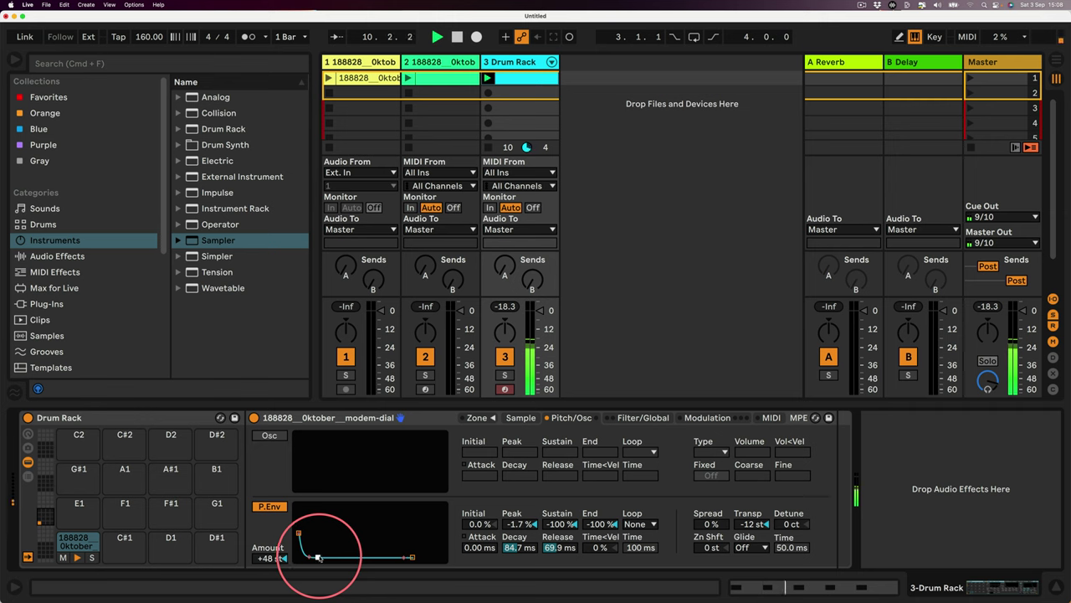
Switch on the C1 Sampler's filter at 6.26 kHz with resonance 0% and key tracking 0%.
left_click(640, 417)
left_click(270, 435)
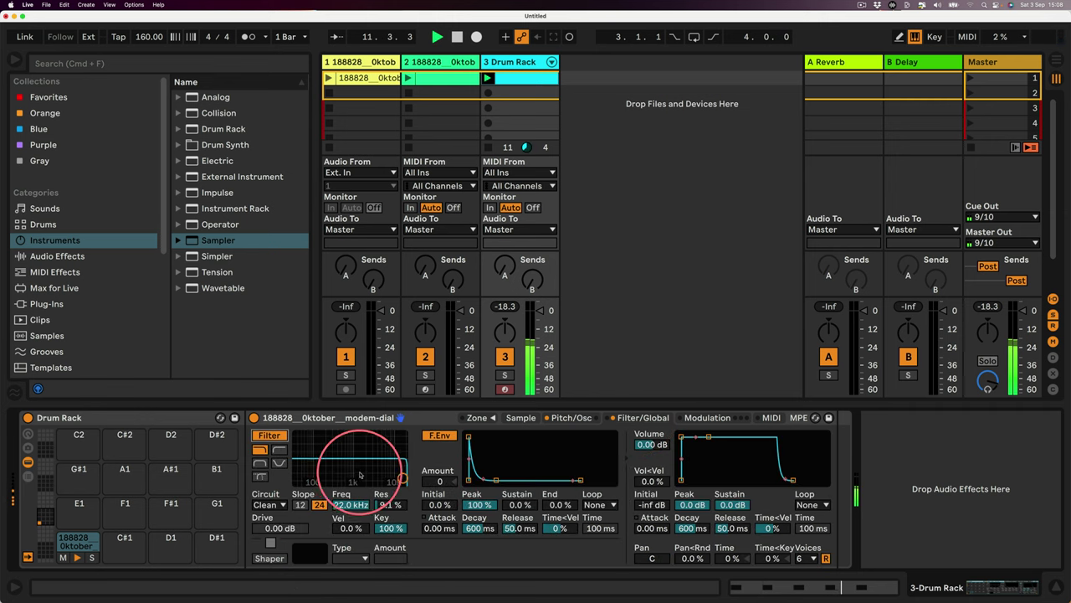
mouse_move(360, 475)
left_mouse_down()
mouse_move(350, 468)
mouse_move(351, 481)
left_mouse_up()
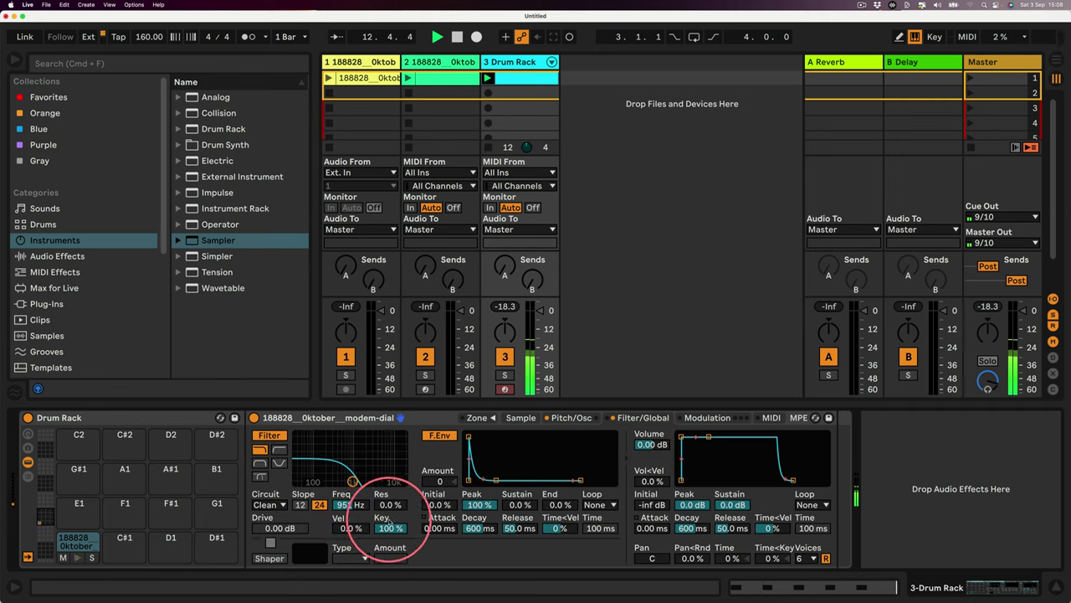
left_click_drag(390, 528, 390, 577)
left_click_drag(352, 482, 383, 482)
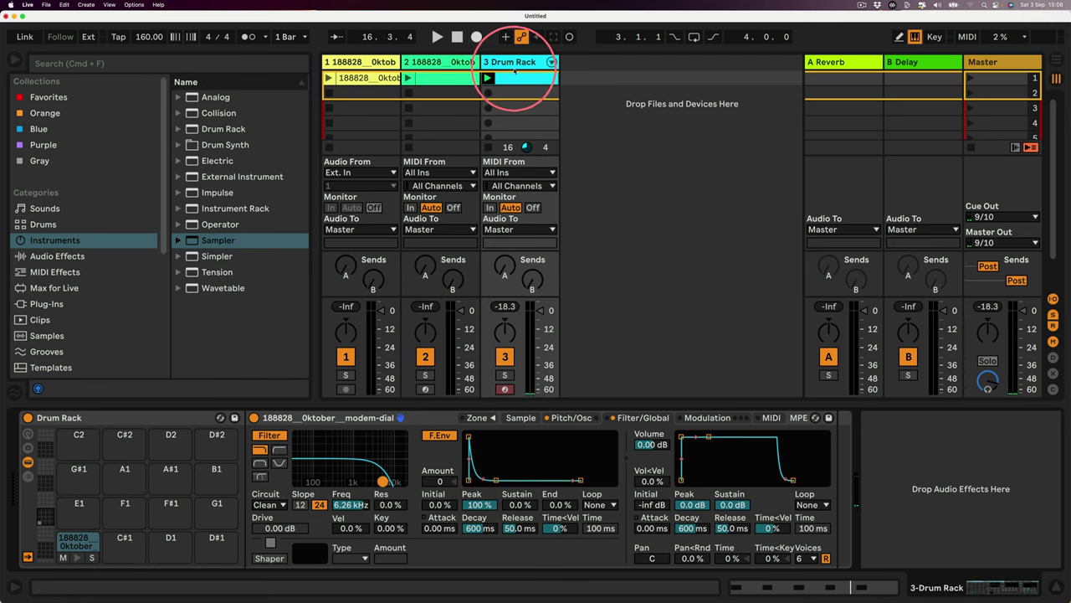
Add a new Sampler to the Drum Rack's C#1 pad, load the modem clip into it, and set the sample start to 97622.
left_click(360, 61)
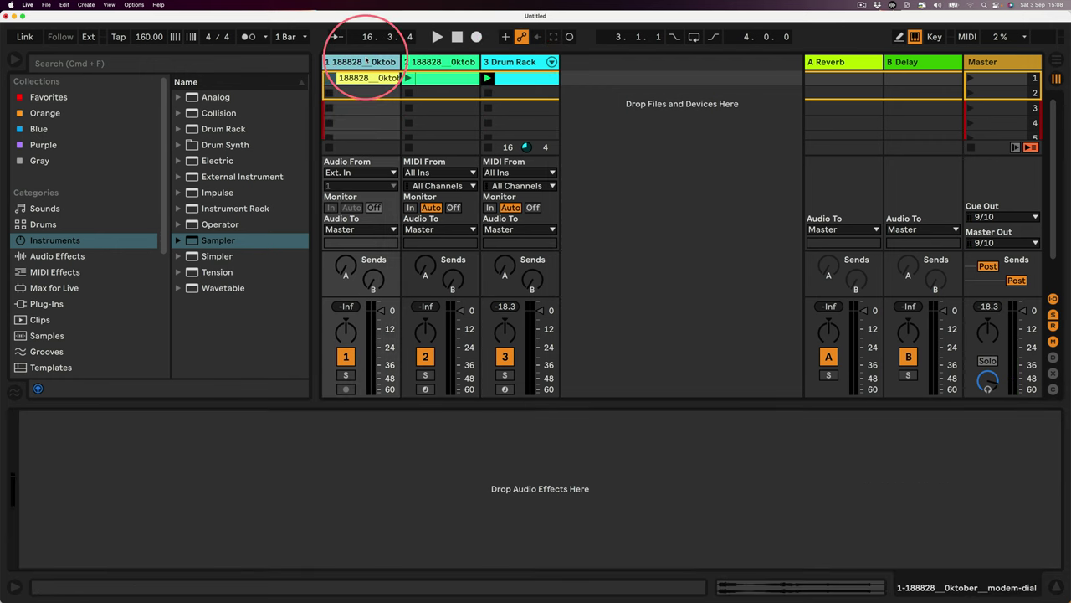
left_click(526, 60)
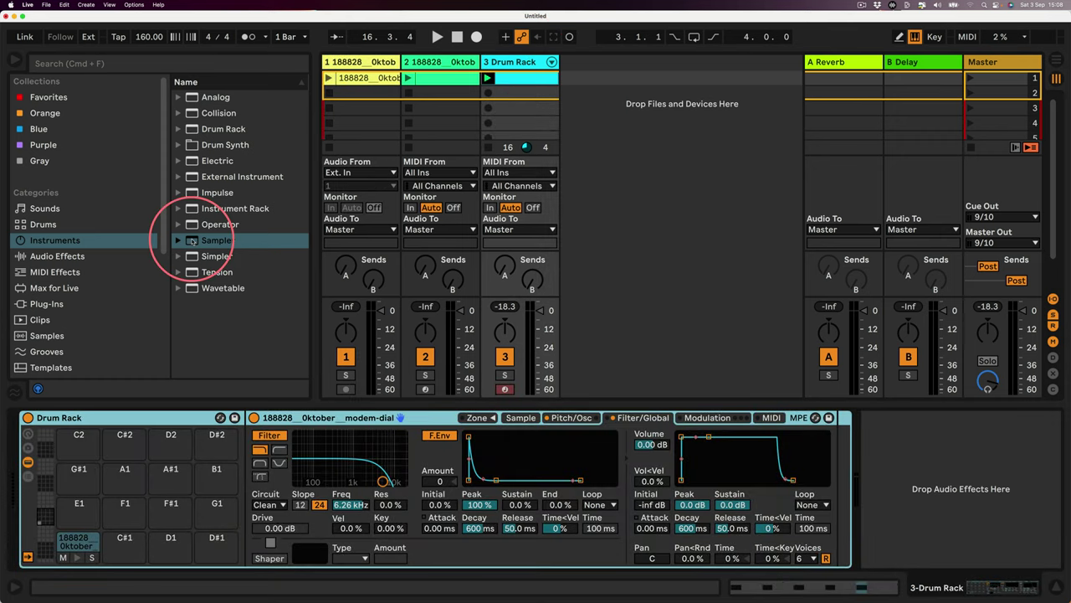
left_click_drag(191, 239, 117, 544)
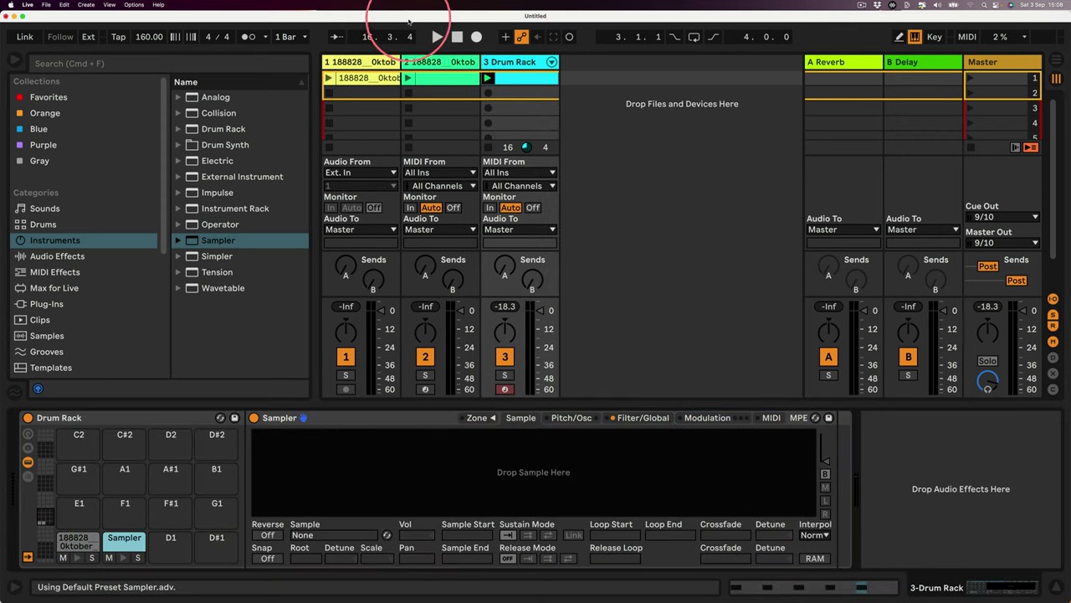
mouse_move(360, 78)
left_mouse_down()
mouse_move(370, 466)
mouse_move(268, 457)
mouse_move(321, 456)
left_mouse_up()
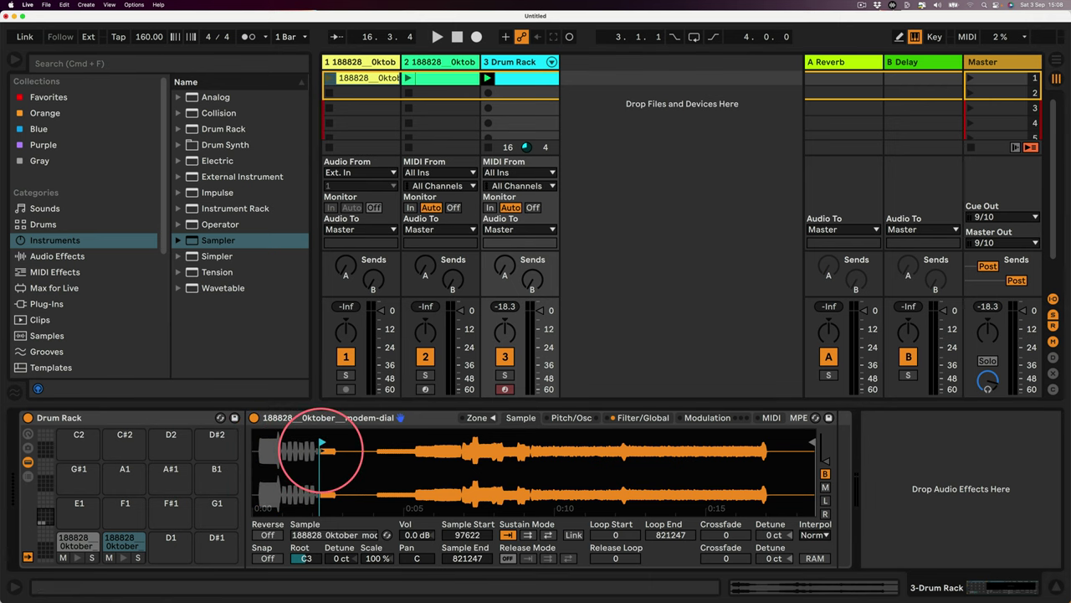
key("w")
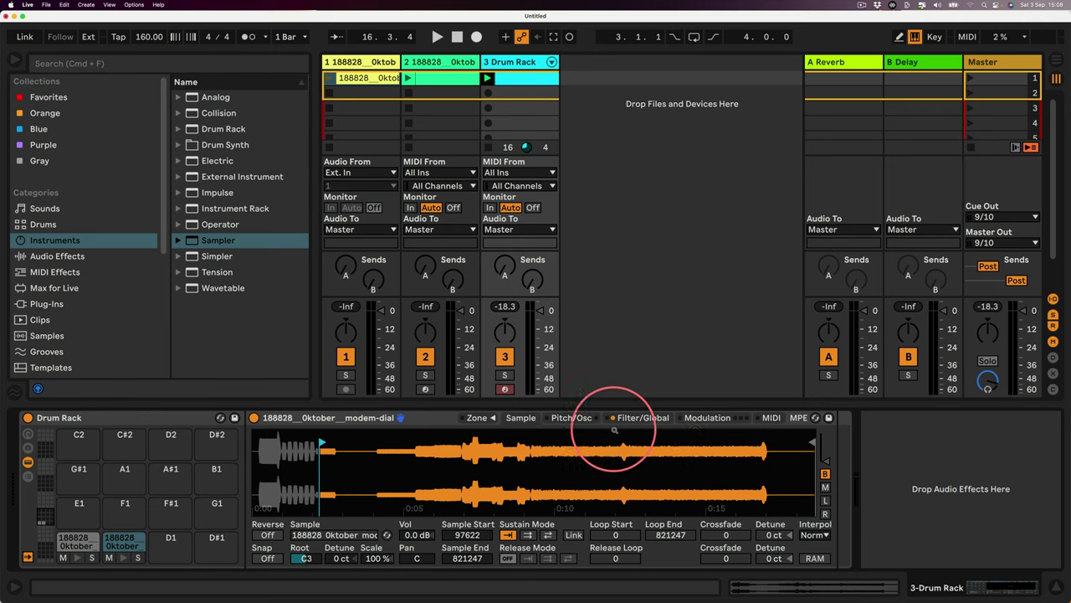
Enable the C#1 pitch envelope: amount +48 st, peak 39%, decay 270 ms, sustain and end -100%, release 39.1 ms; set transpose to +10 st.
left_click(629, 417)
left_click(564, 419)
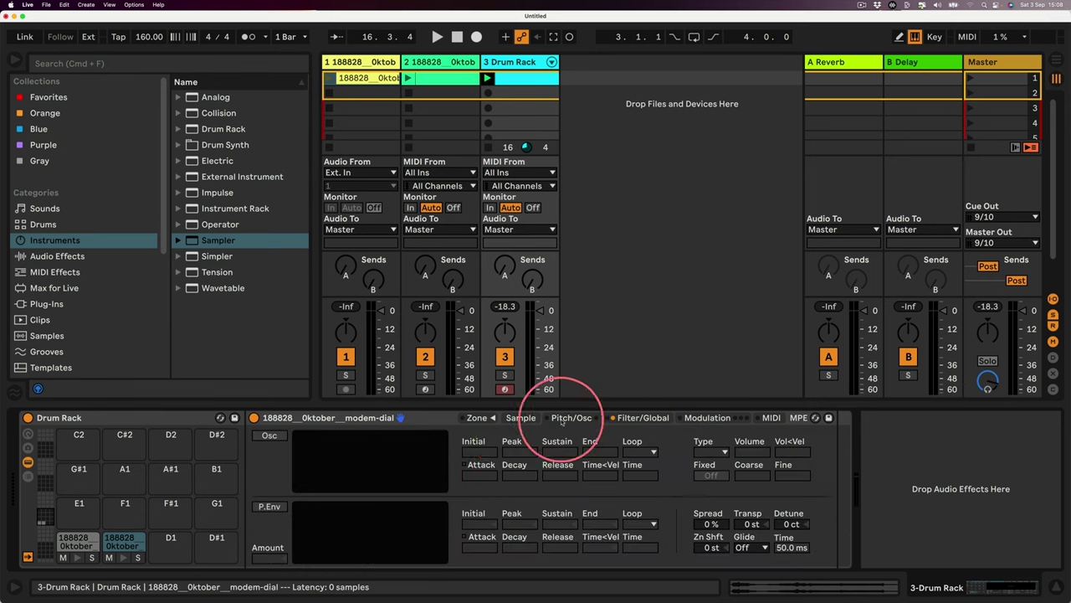
left_click(270, 506)
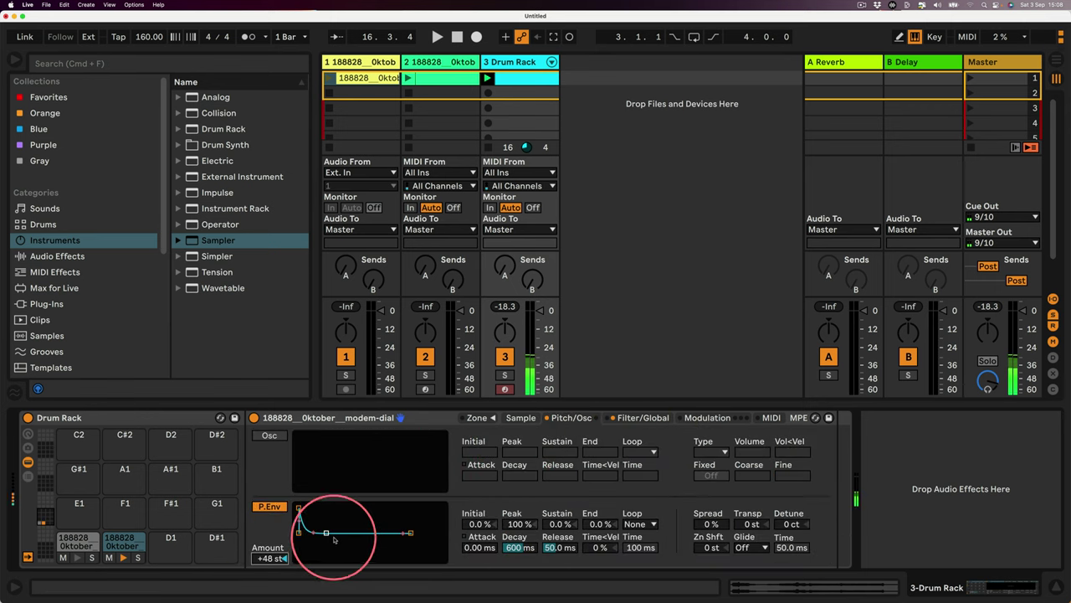
left_click_drag(326, 533, 323, 558)
left_click_drag(411, 547, 409, 557)
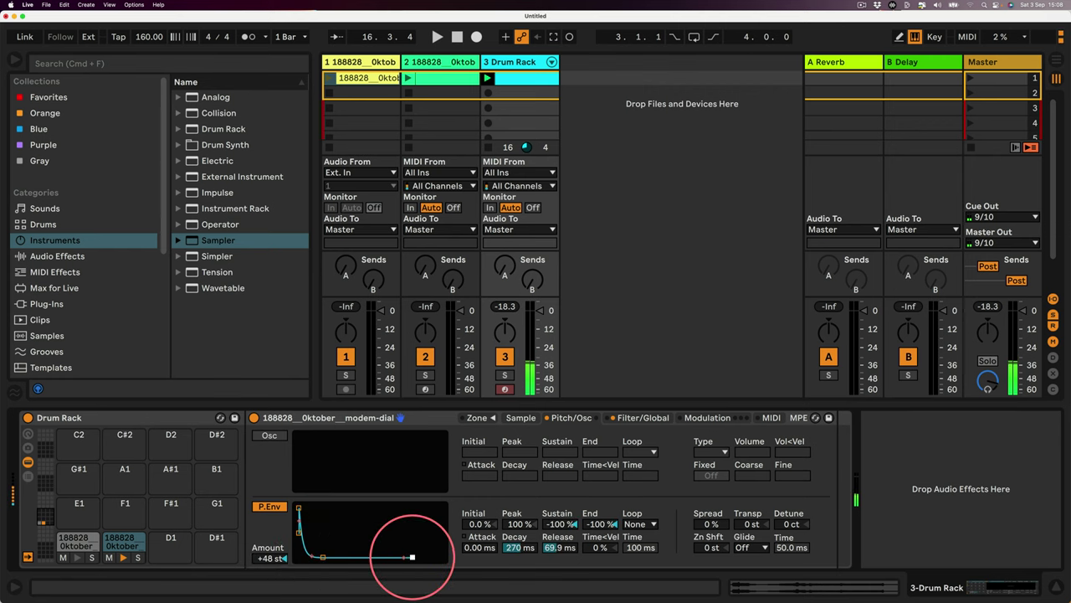
left_click_drag(299, 508, 298, 521)
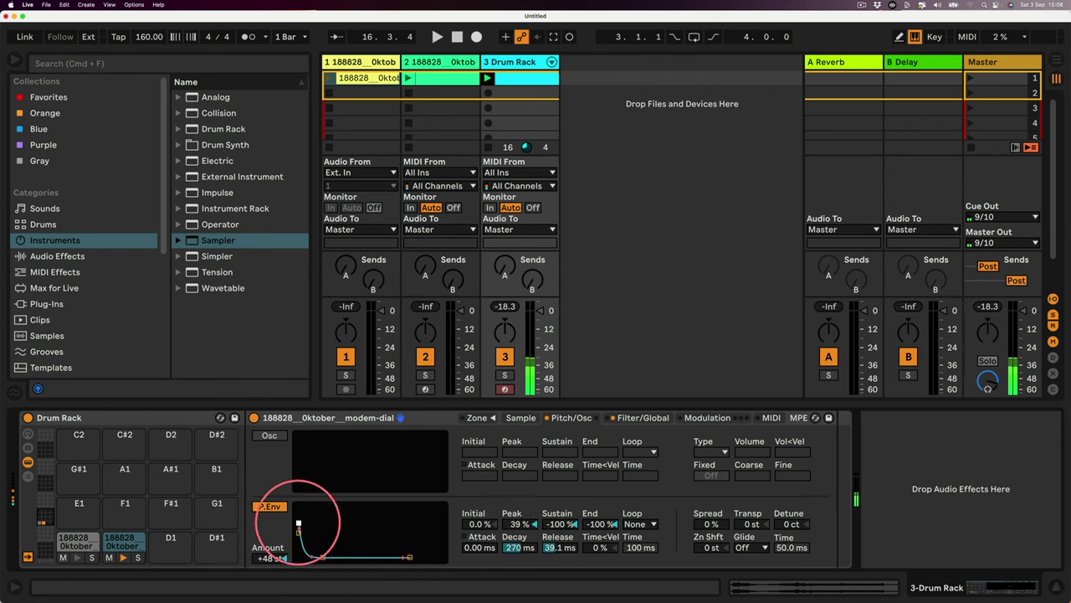
left_click_drag(751, 524, 747, 520)
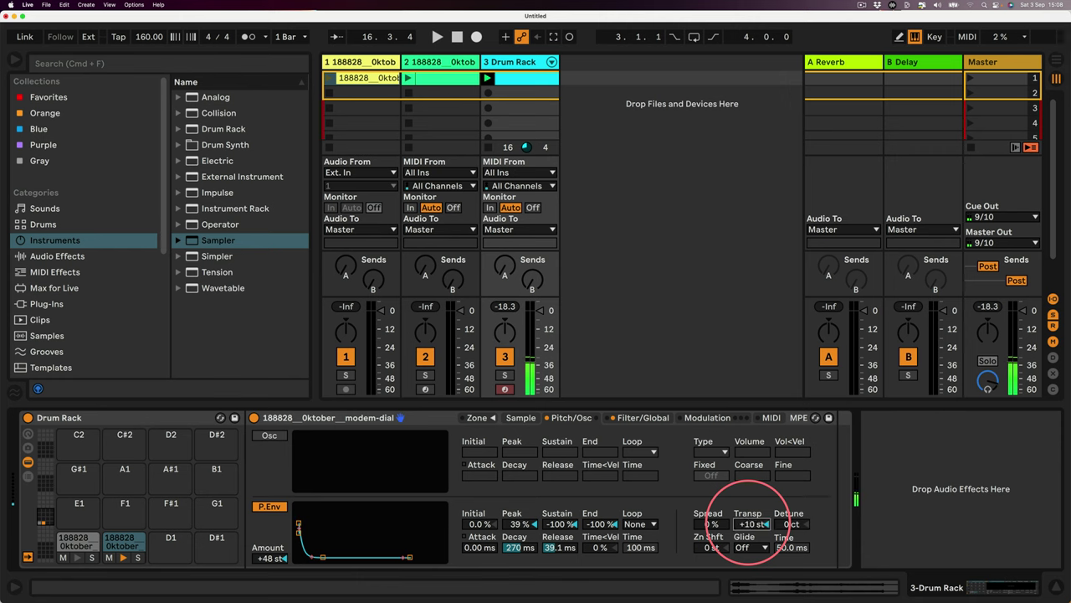
Set the C#1 Sampler's volume to 0 dB and switch off its filter.
left_click(643, 418)
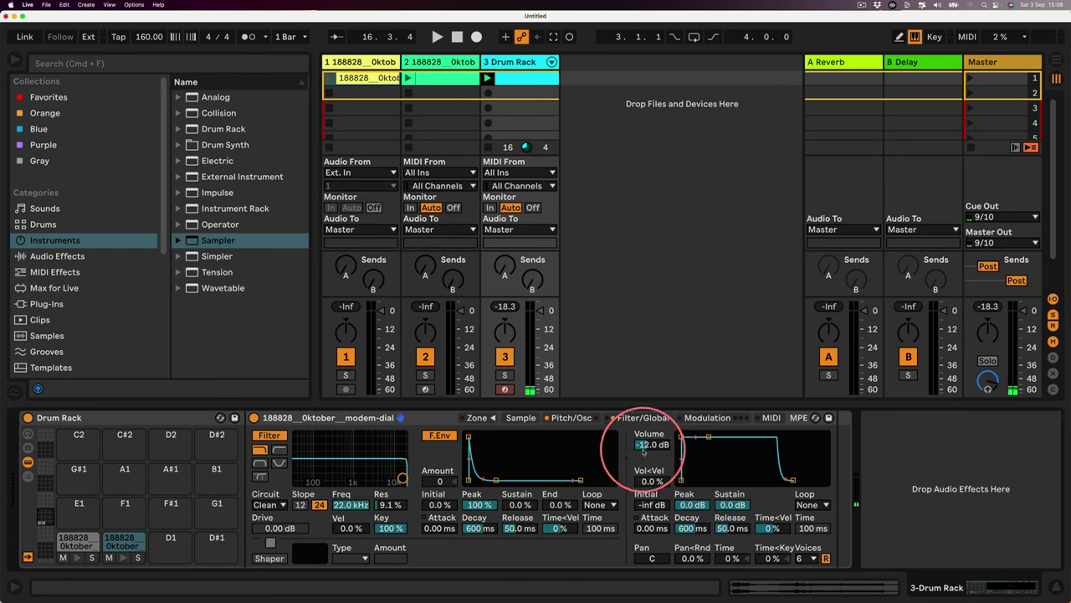
left_click(652, 445)
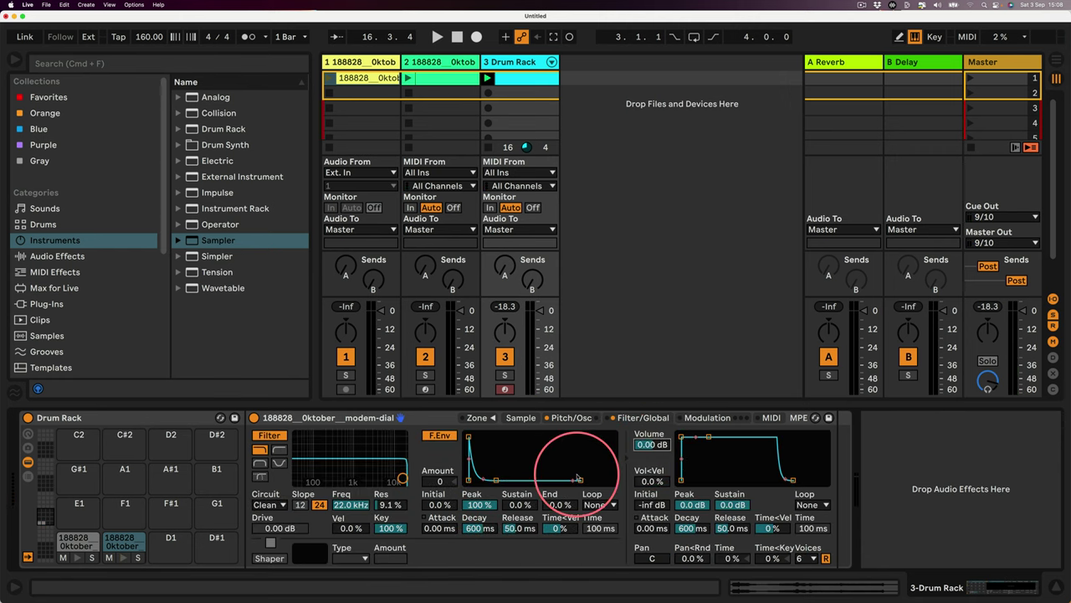
left_click(269, 435)
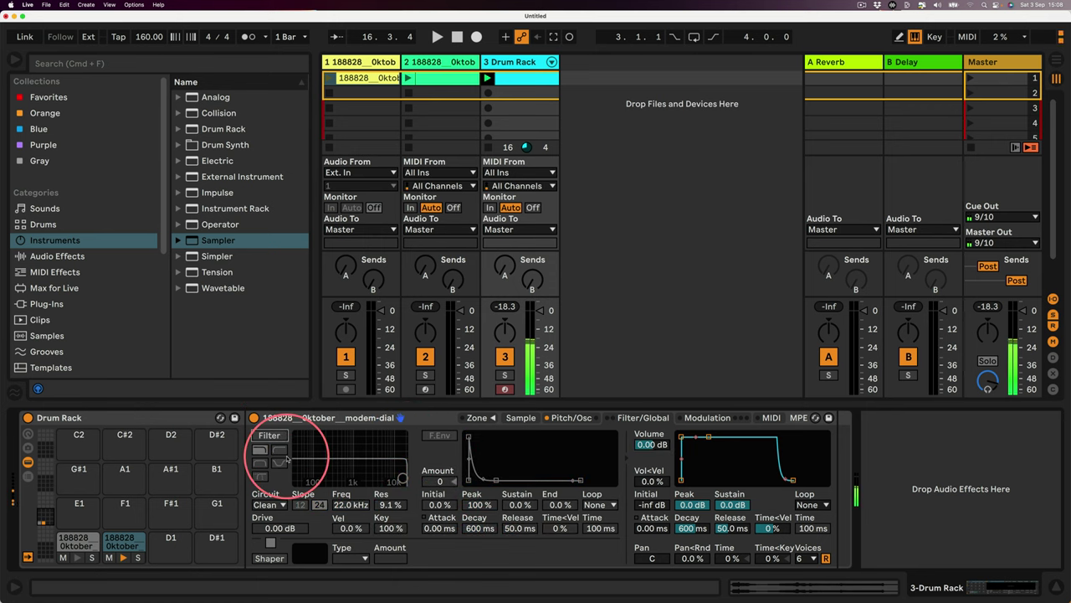
Set the C#1 Sampler's volume envelope to a sustain of -inf dB and a decay of 1.26 s.
left_click(558, 417)
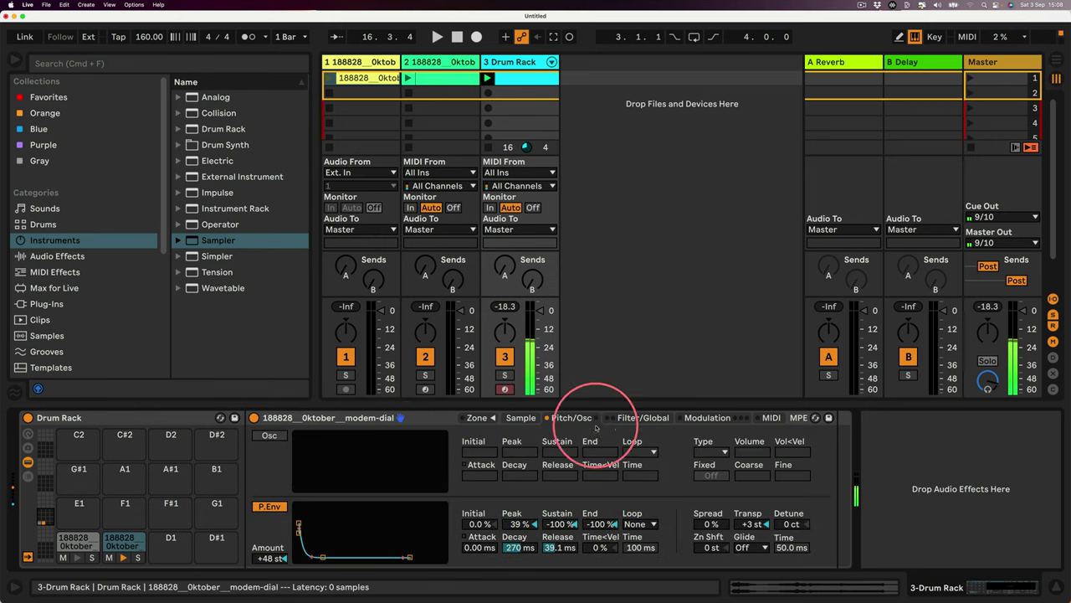
left_click(651, 418)
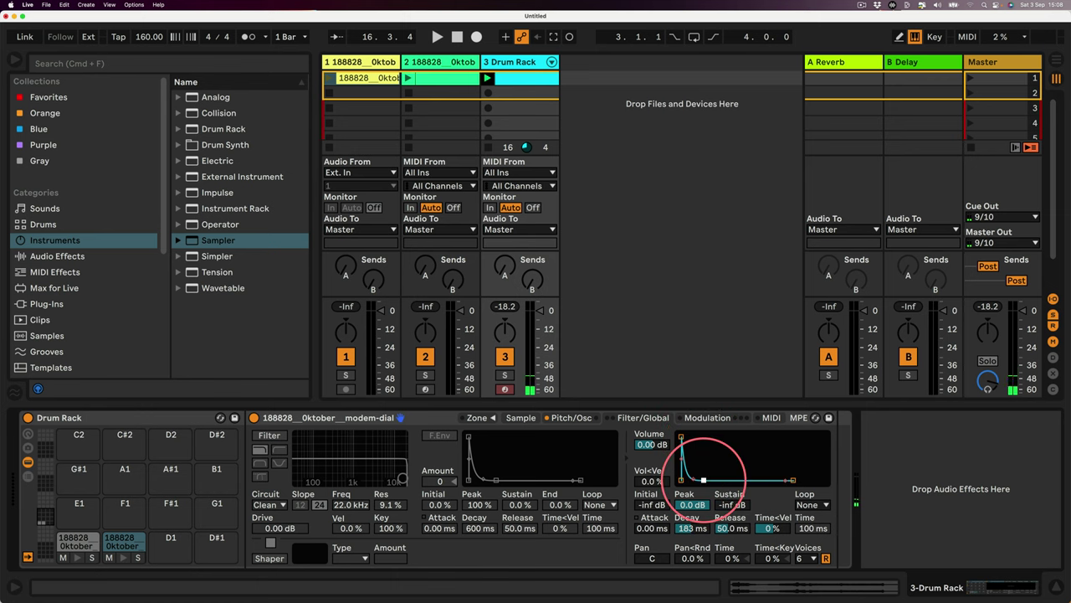
mouse_move(719, 480)
left_mouse_down()
mouse_move(713, 422)
mouse_move(719, 481)
left_mouse_up()
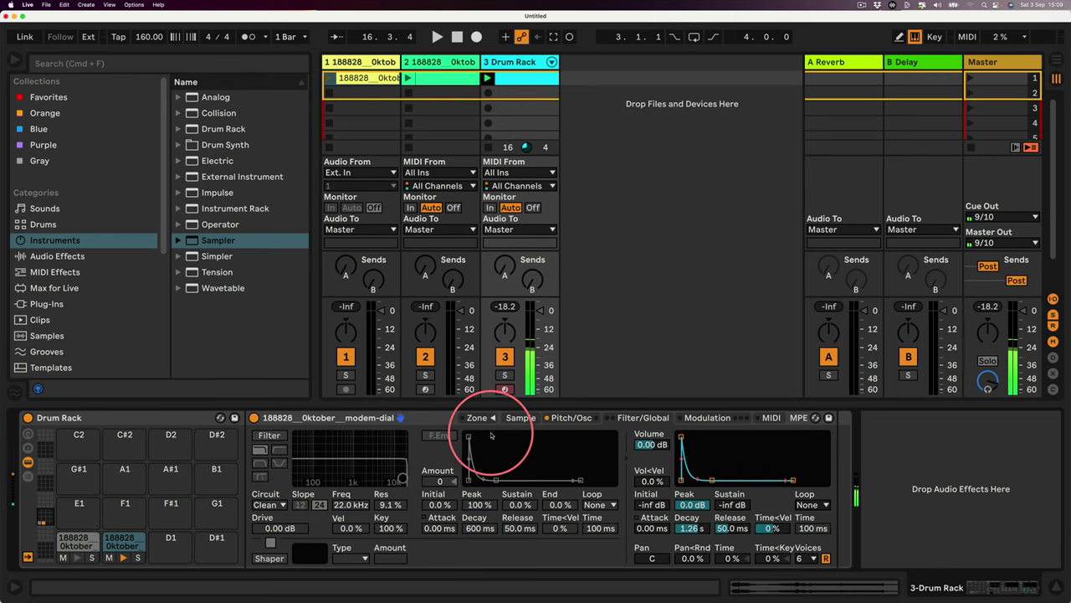
Group the C#1 Sampler into an Instrument Rack, show its chain list and duplicate the Sampler chain.
left_click(331, 419)
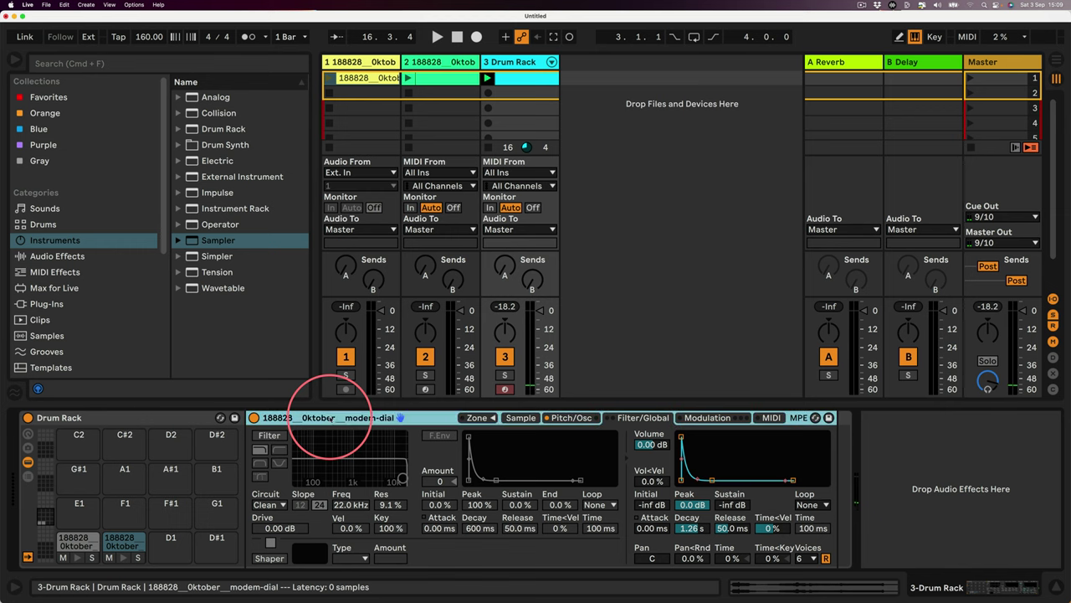
right_click(332, 418)
left_click(357, 274)
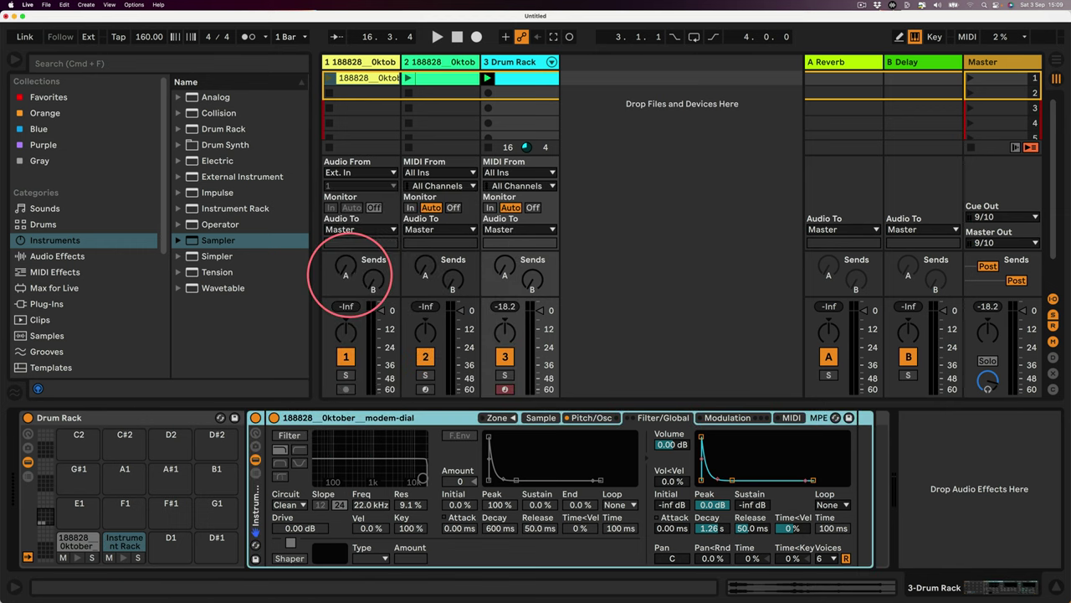
left_click(256, 476)
key("super+d")
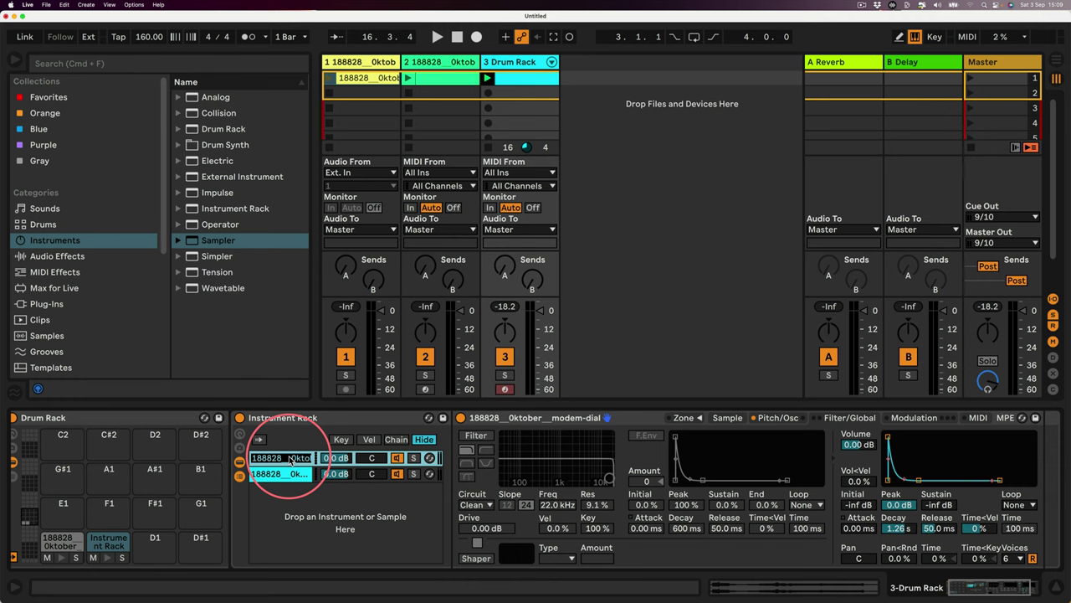
Rename the Instrument Rack's first chain Body and its second chain Snare.
key("Tab")
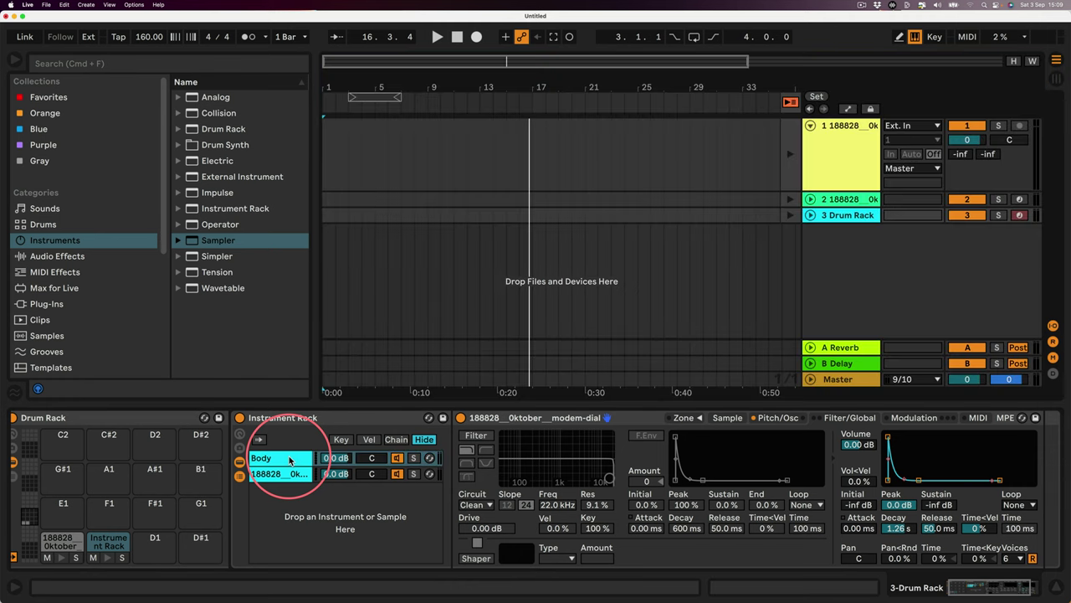
key("Tab")
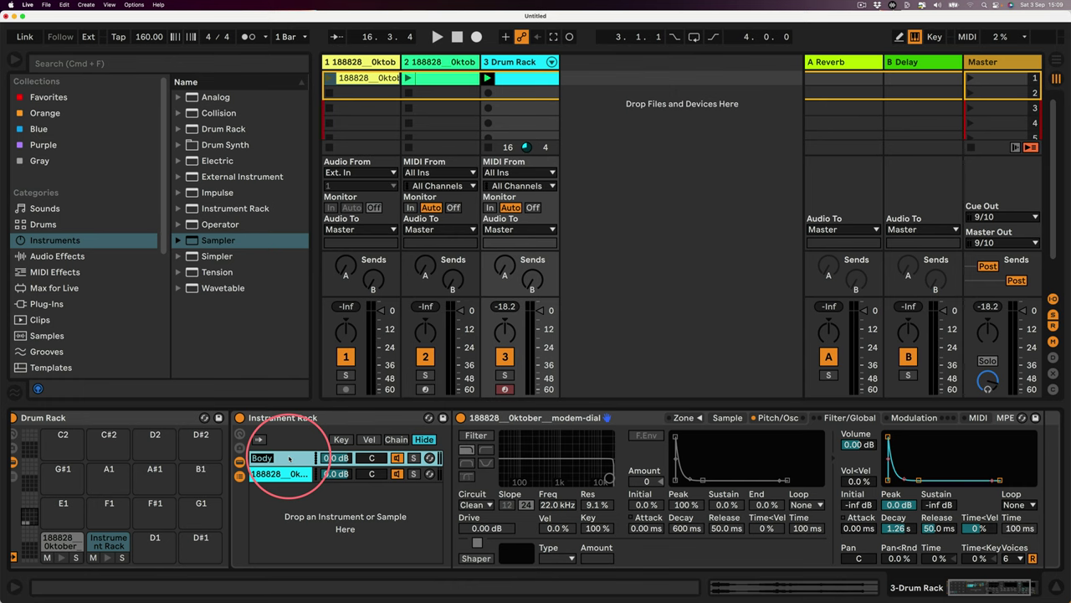
key("Tab")
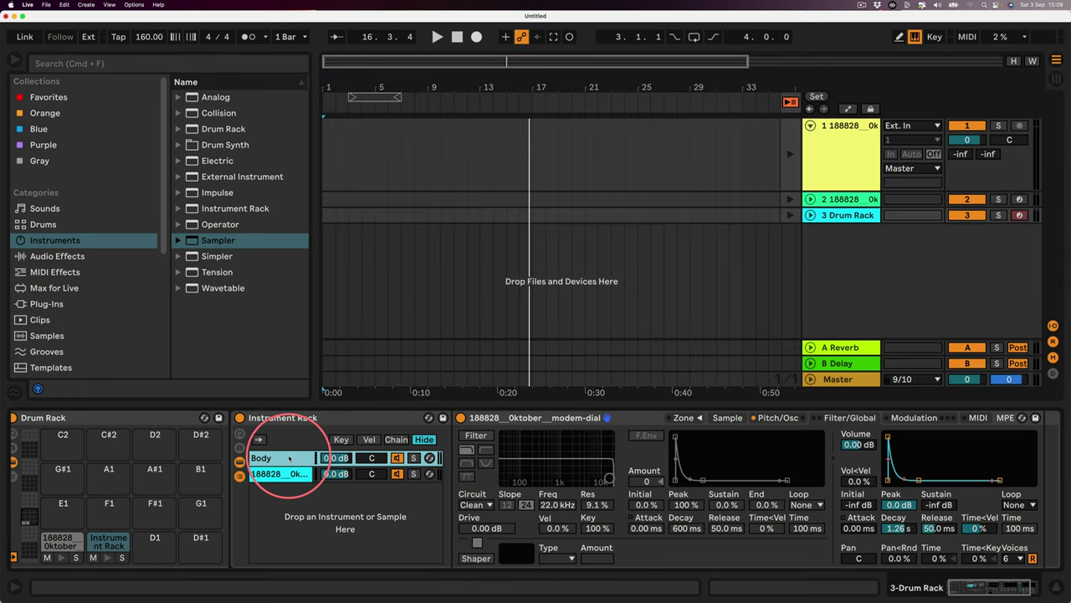
key("shift+Tab")
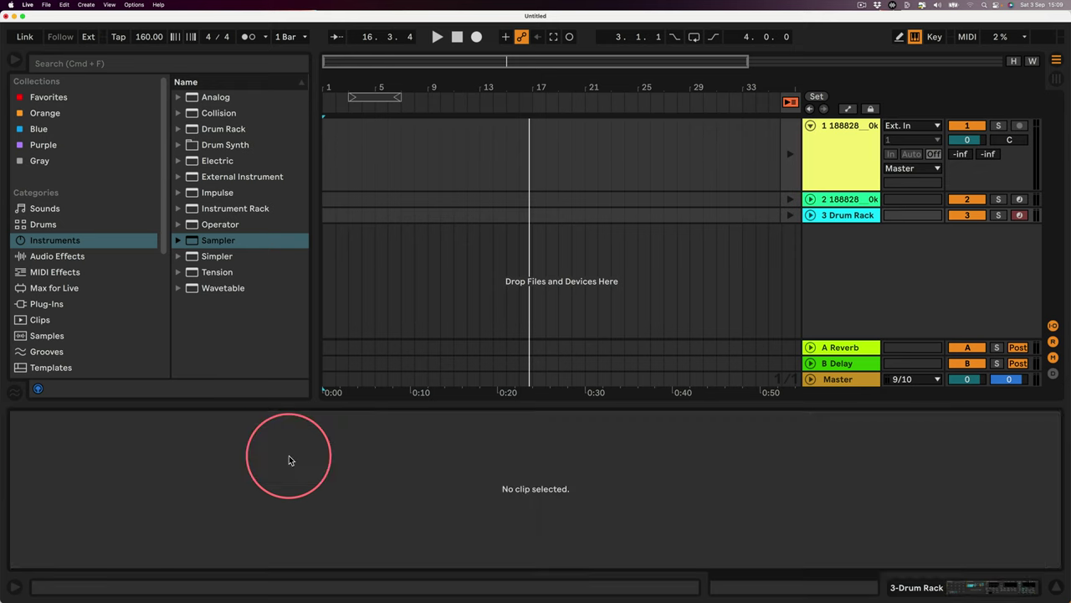
key("shift+Tab")
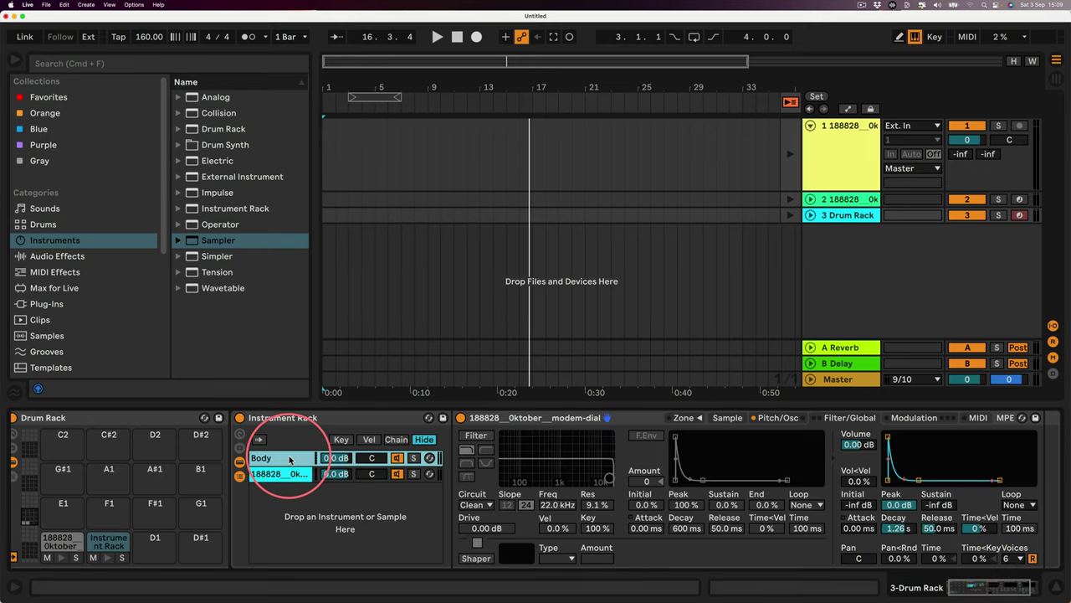
left_click(272, 475)
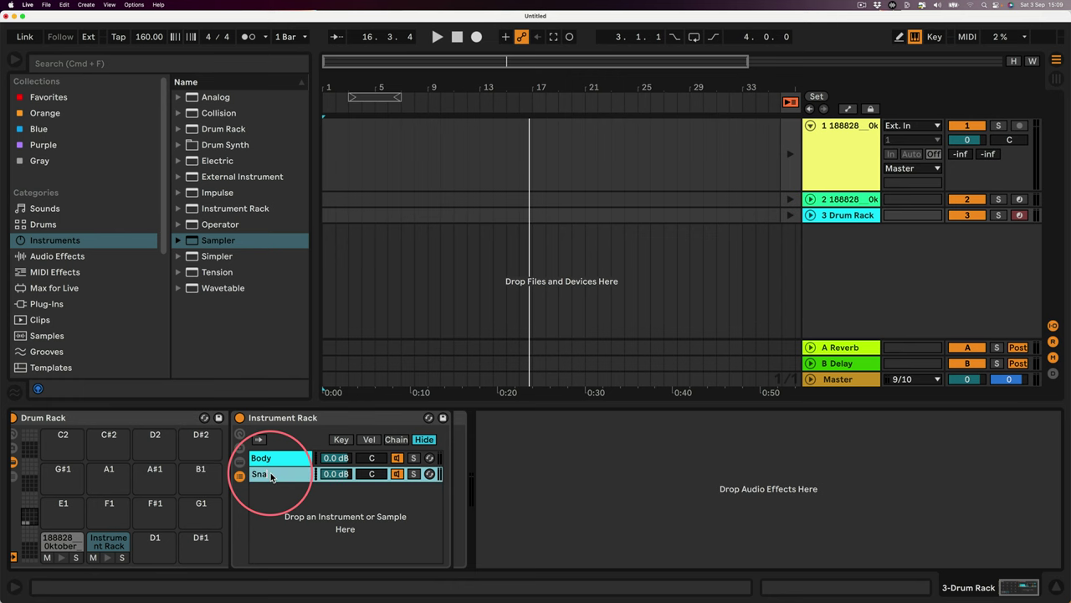
key("Tab")
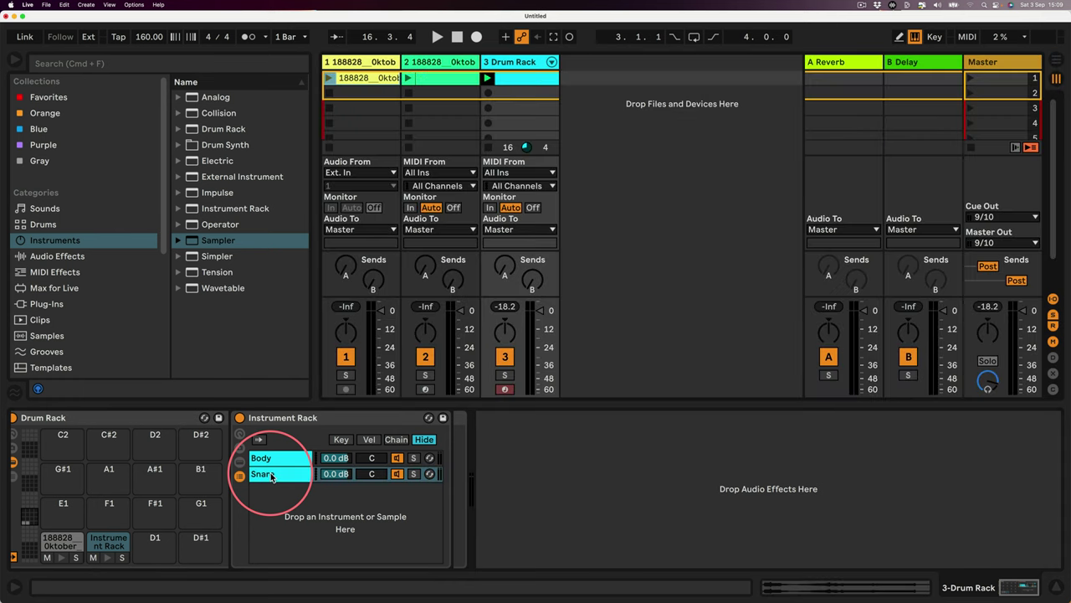
Set the Snare chain's sample start to 425877 and switch off its pitch envelope.
left_click(272, 476)
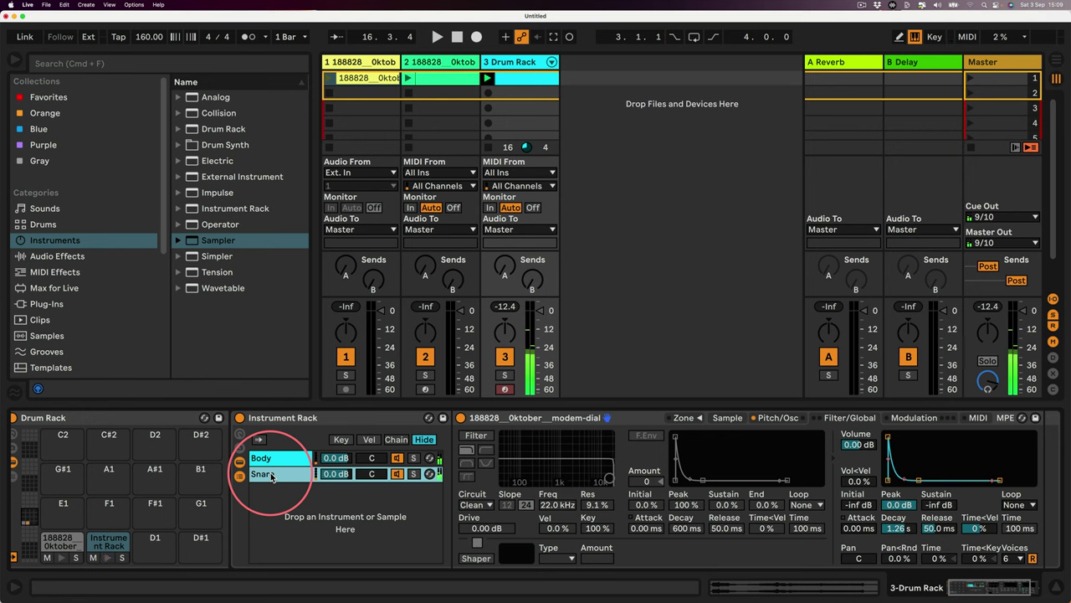
left_click(727, 417)
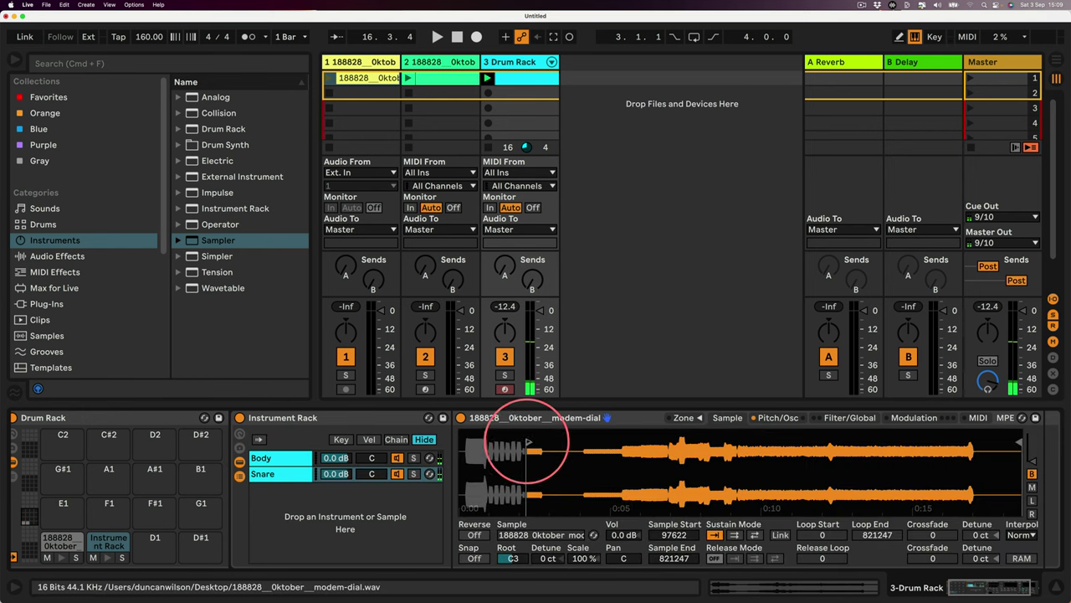
mouse_move(530, 441)
left_mouse_down()
mouse_move(942, 450)
mouse_move(757, 462)
left_mouse_up()
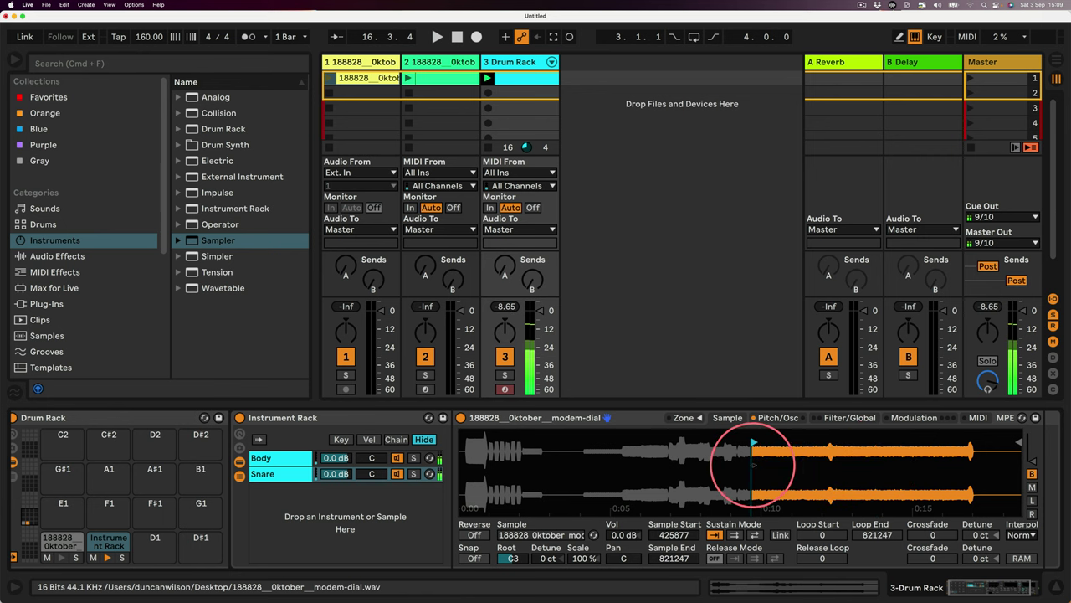
left_click(778, 416)
left_click(469, 506)
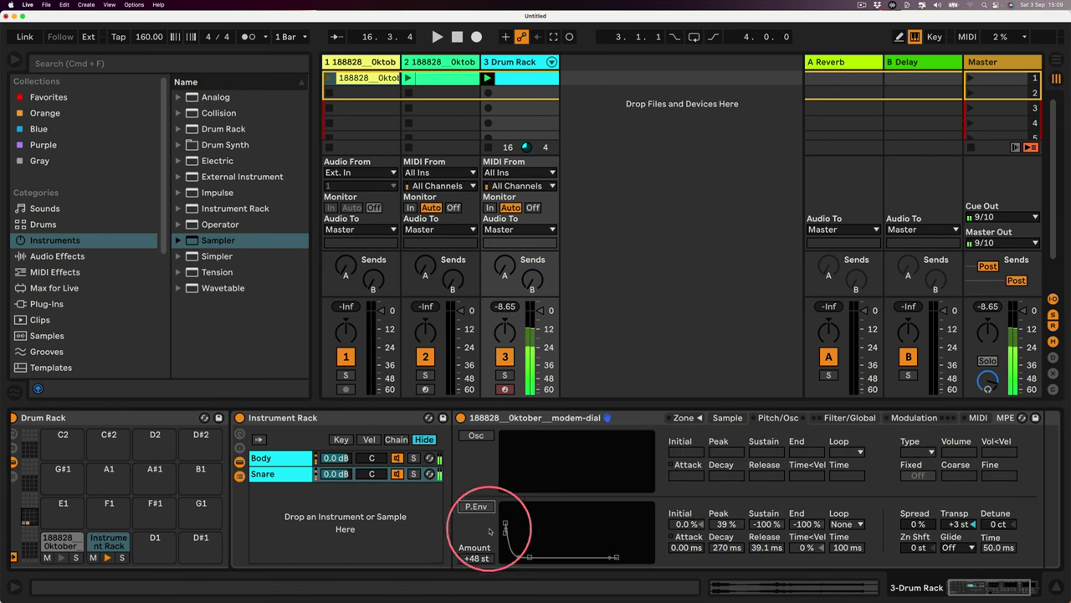
Transpose the Snare chain's Sampler to +13 st and set its volume envelope decay to 1.53 s.
left_click(848, 418)
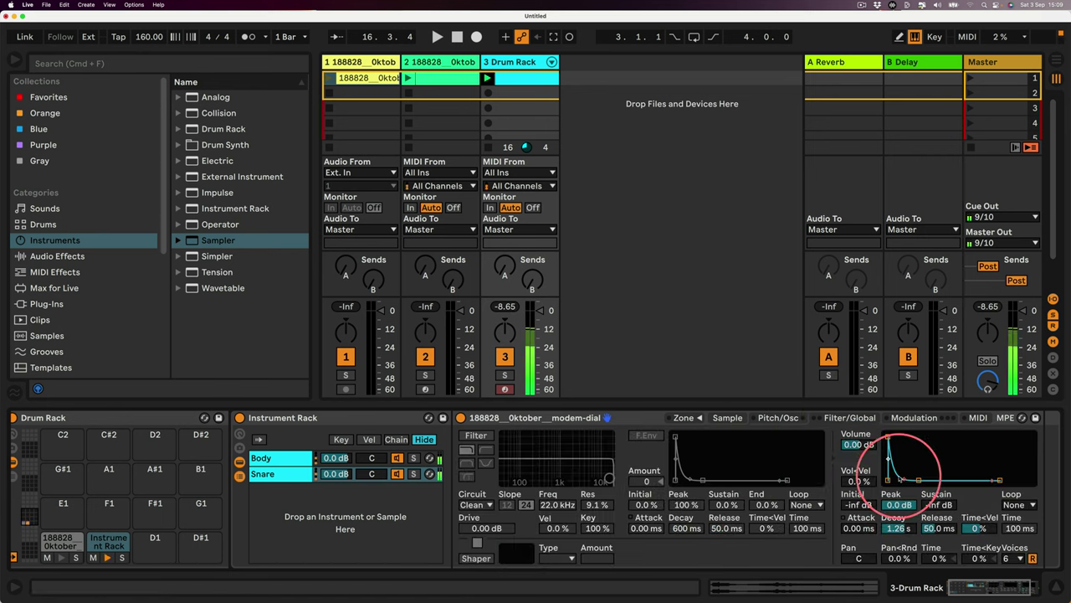
left_click_drag(900, 479, 919, 479)
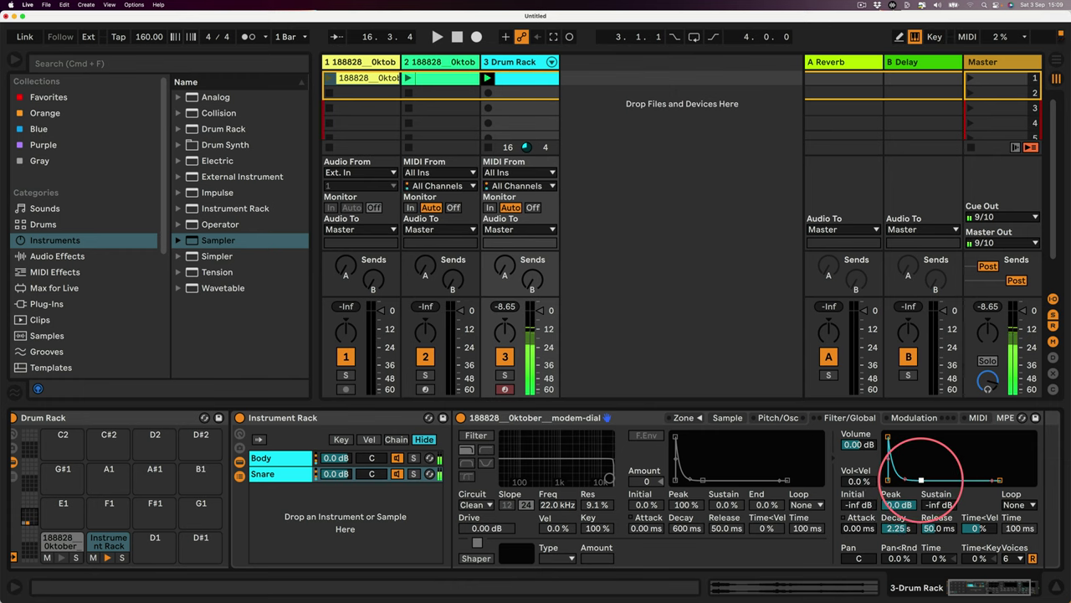
left_click(779, 416)
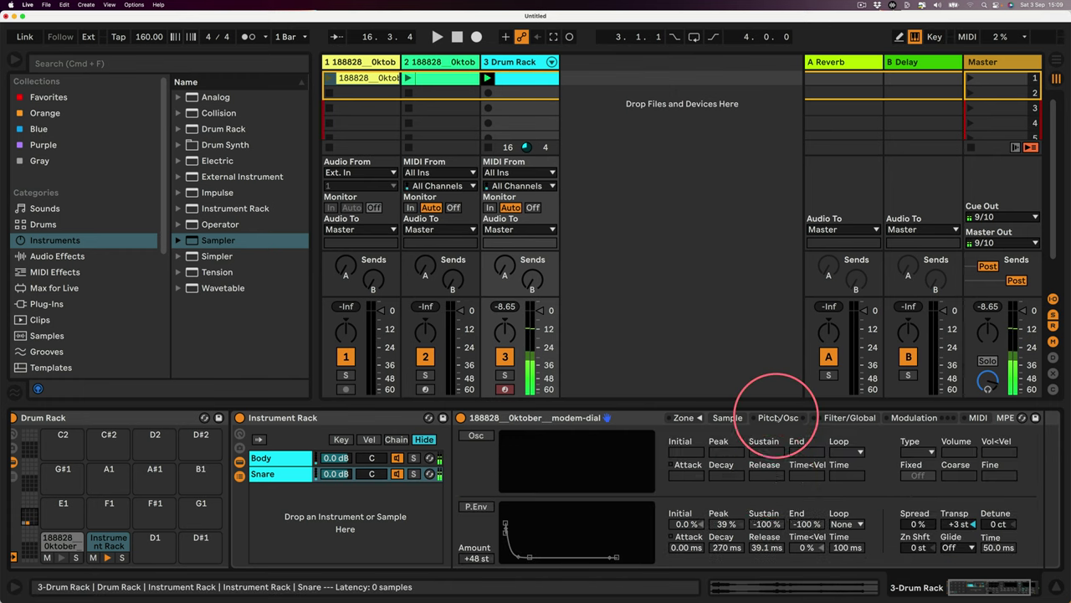
left_click(956, 523)
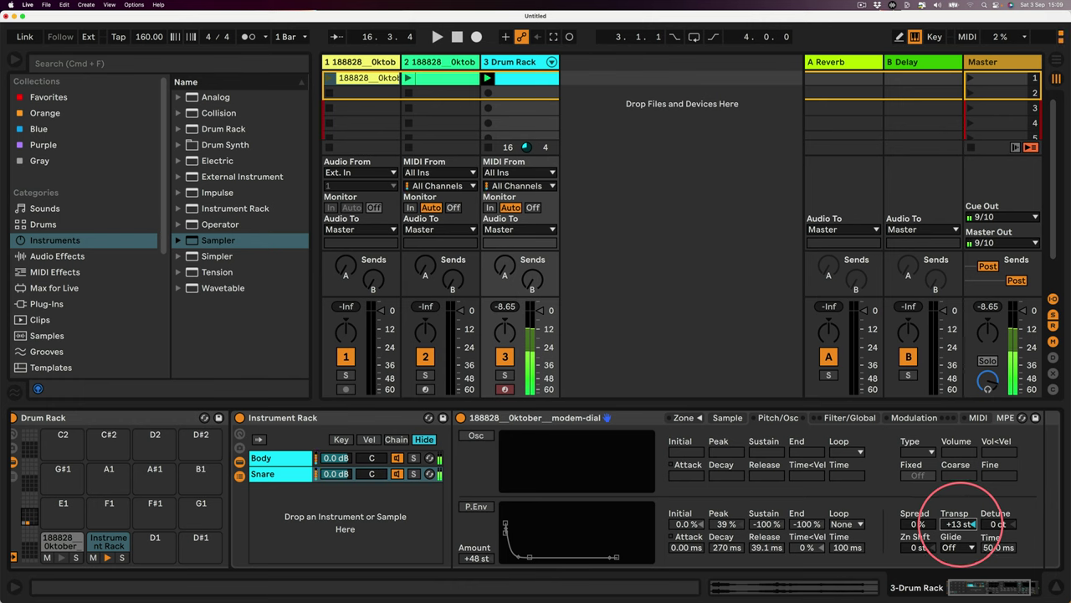
left_click(849, 418)
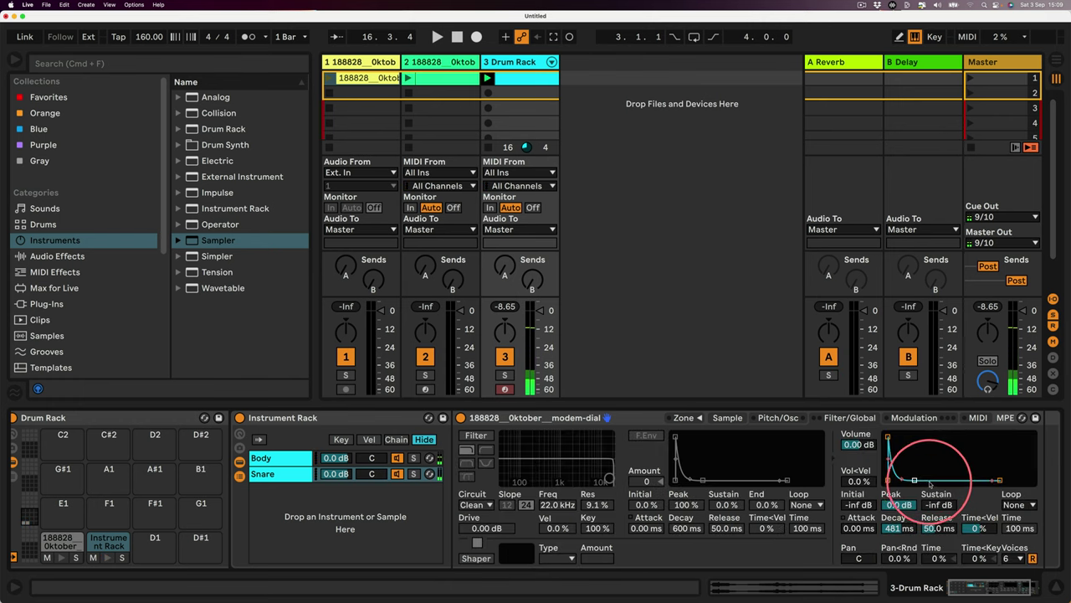
left_click_drag(914, 481, 875, 501)
Set the Body chain's pitch envelope peak to 25% and lower the Snare chain's volume to -6.5 dB.
left_click(275, 460)
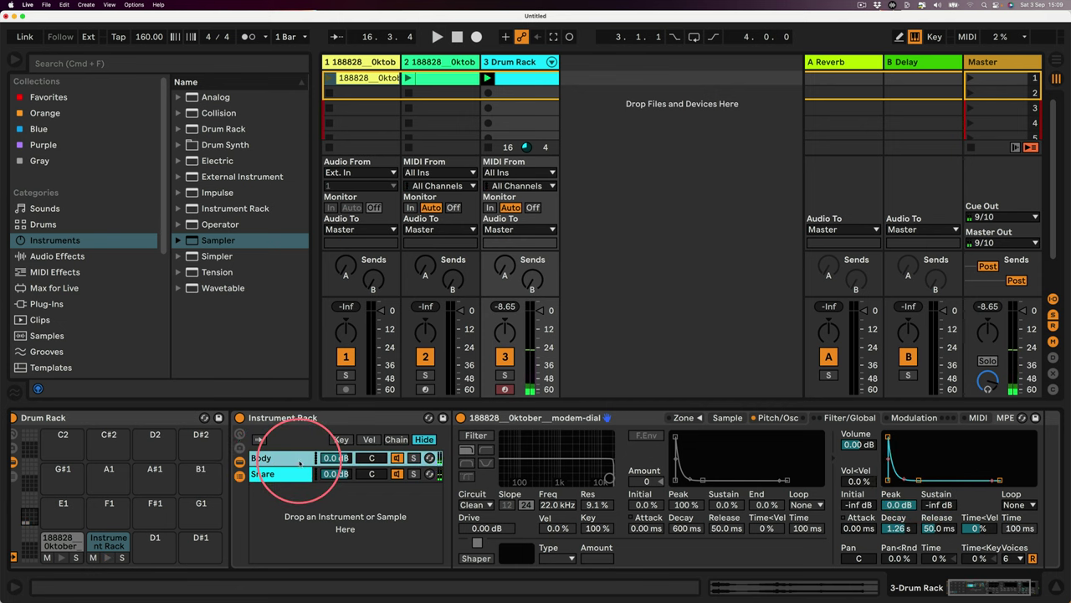
double_click(299, 463)
double_click(301, 463)
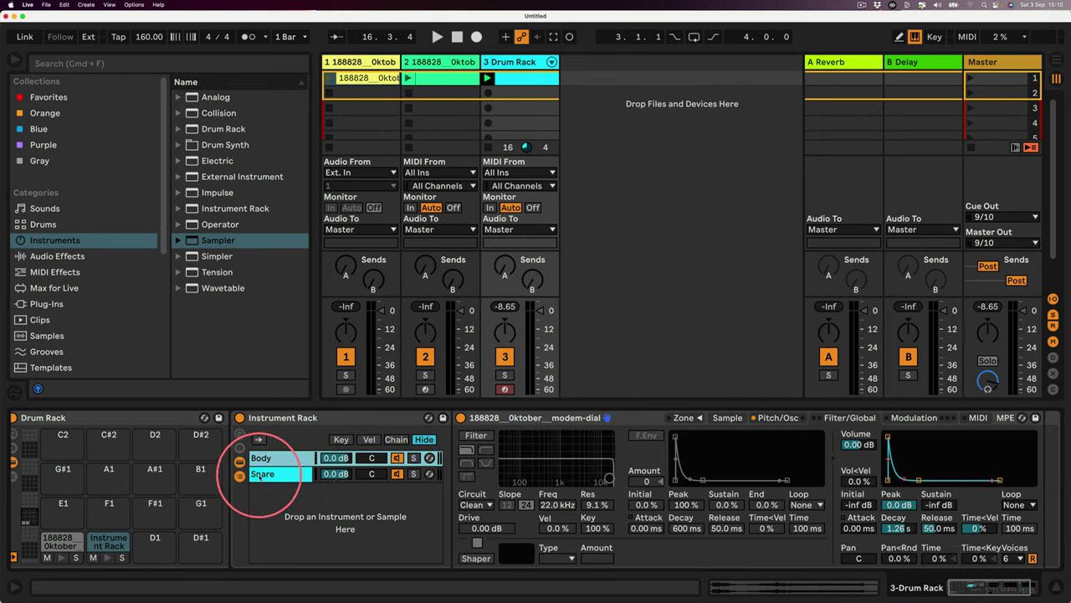
left_click(261, 474)
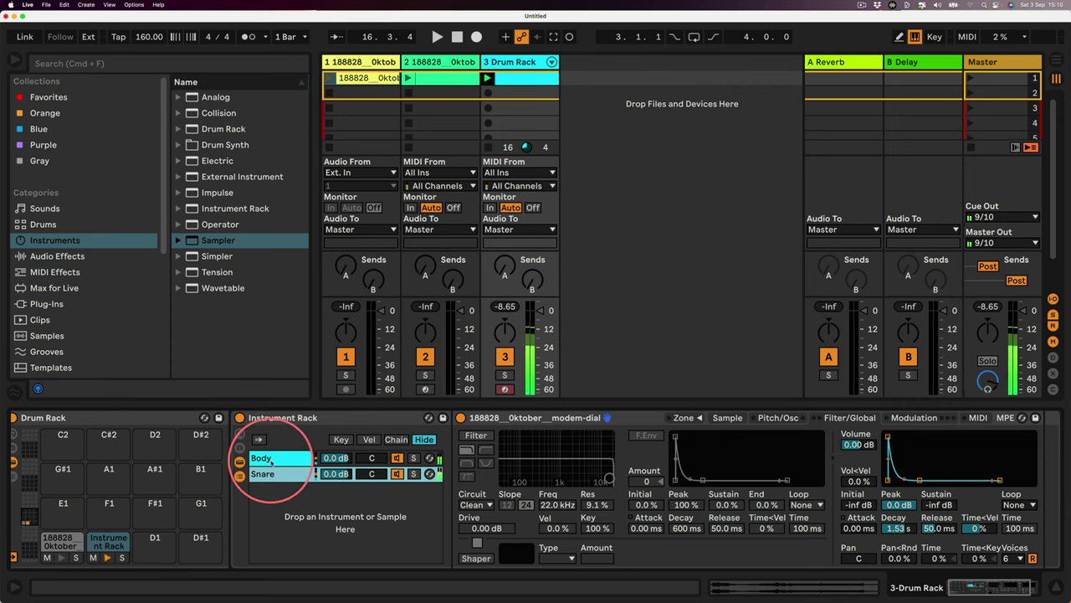
left_click(271, 461)
double_click(272, 460)
double_click(272, 460)
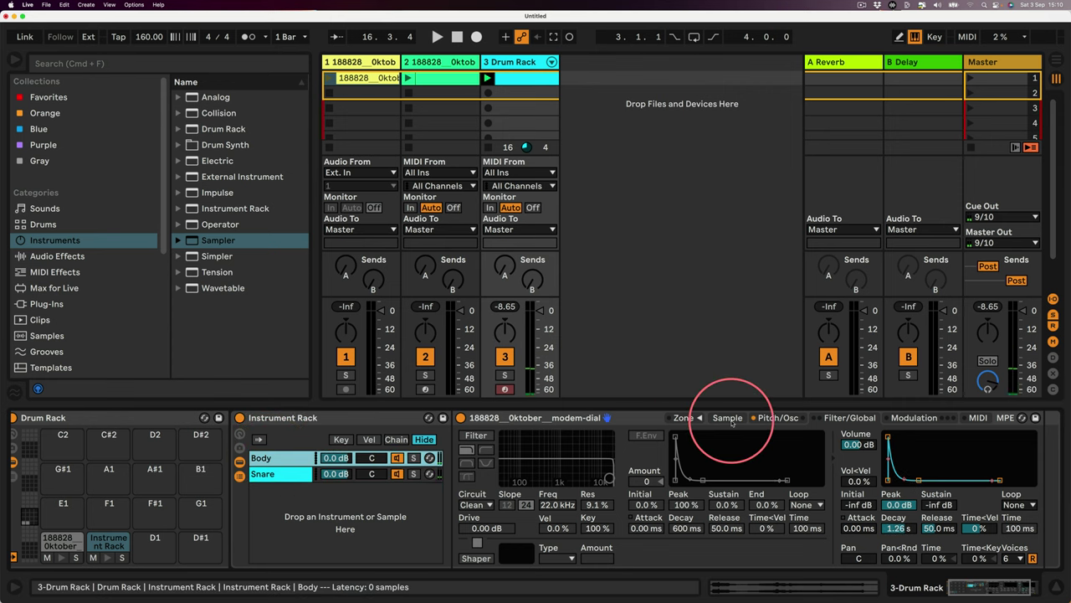
left_click(778, 418)
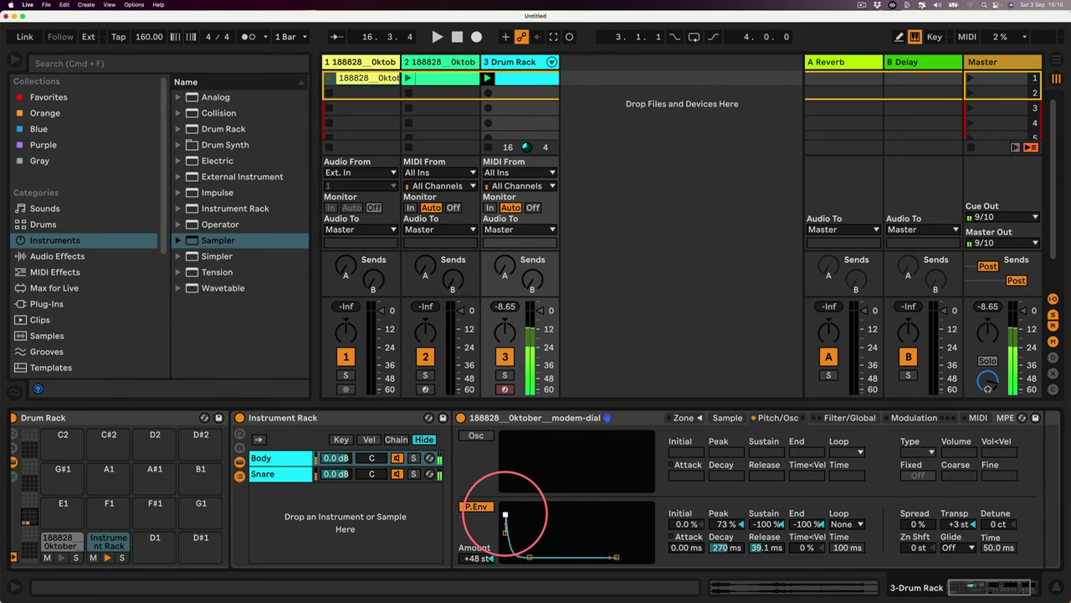
left_click_drag(506, 514, 505, 520)
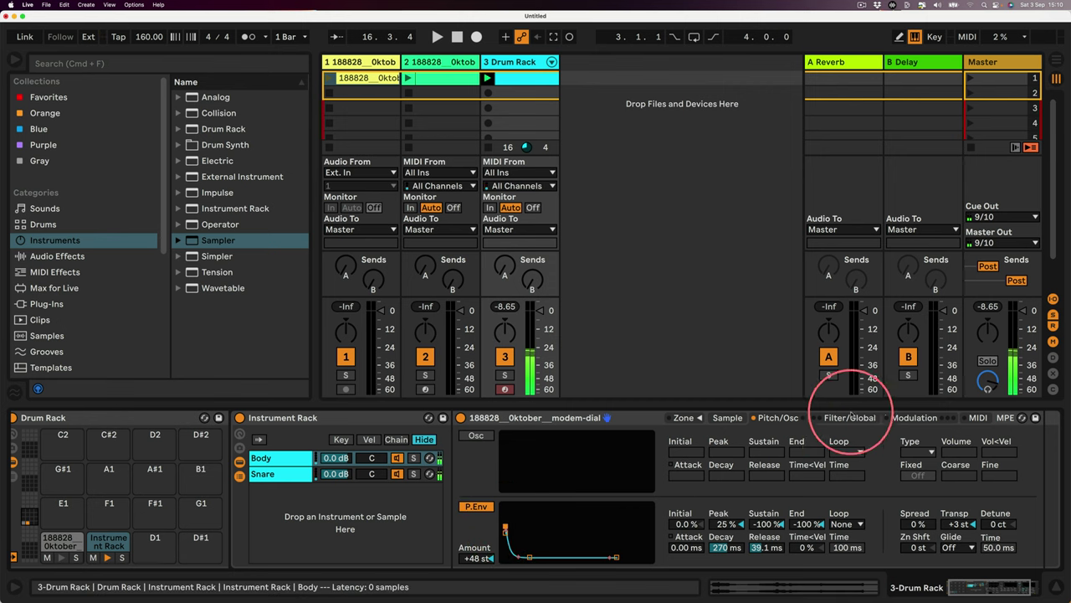
left_click_drag(323, 480, 339, 482)
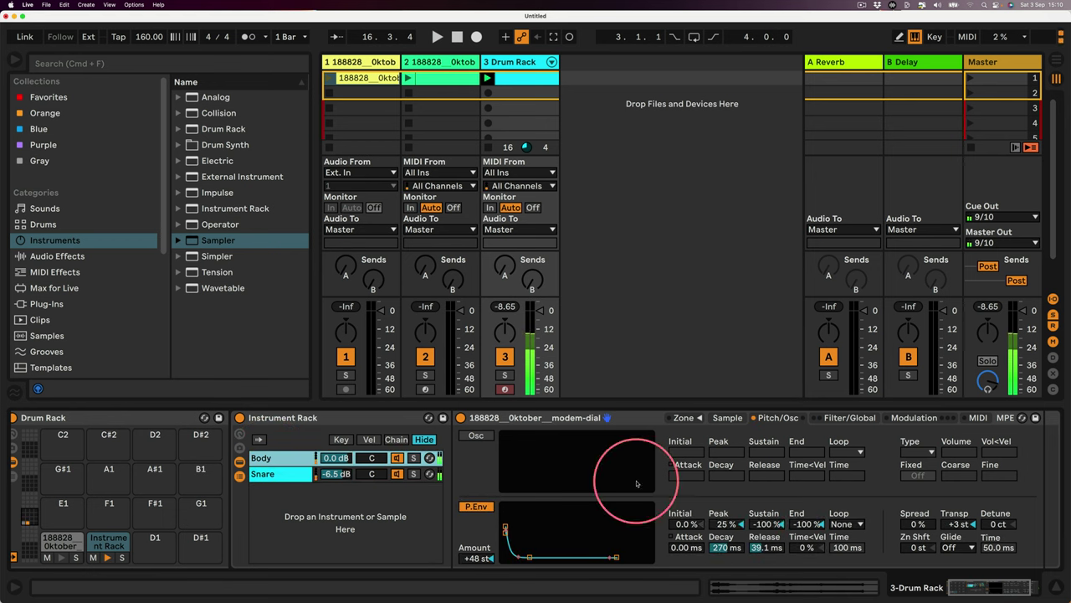
Switch on the Body Sampler's Soft shaper with an amount of 63.0.
left_click(849, 416)
left_click(473, 557)
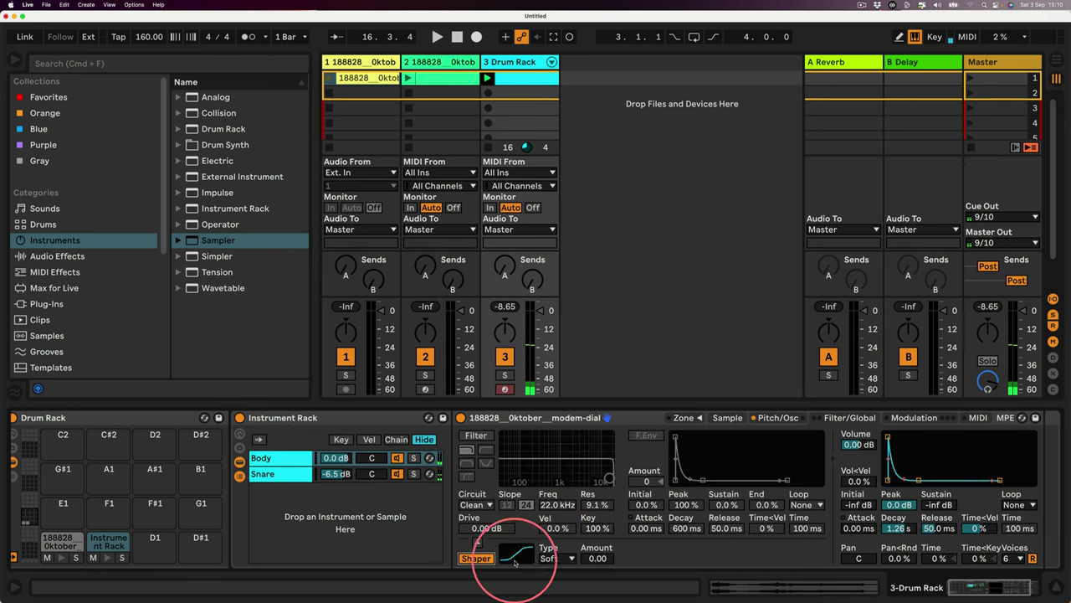
left_click_drag(596, 558, 596, 556)
Set the Body Sampler's volume envelope decay to 481 ms and its pitch envelope peak to -46%.
left_click_drag(919, 479, 914, 480)
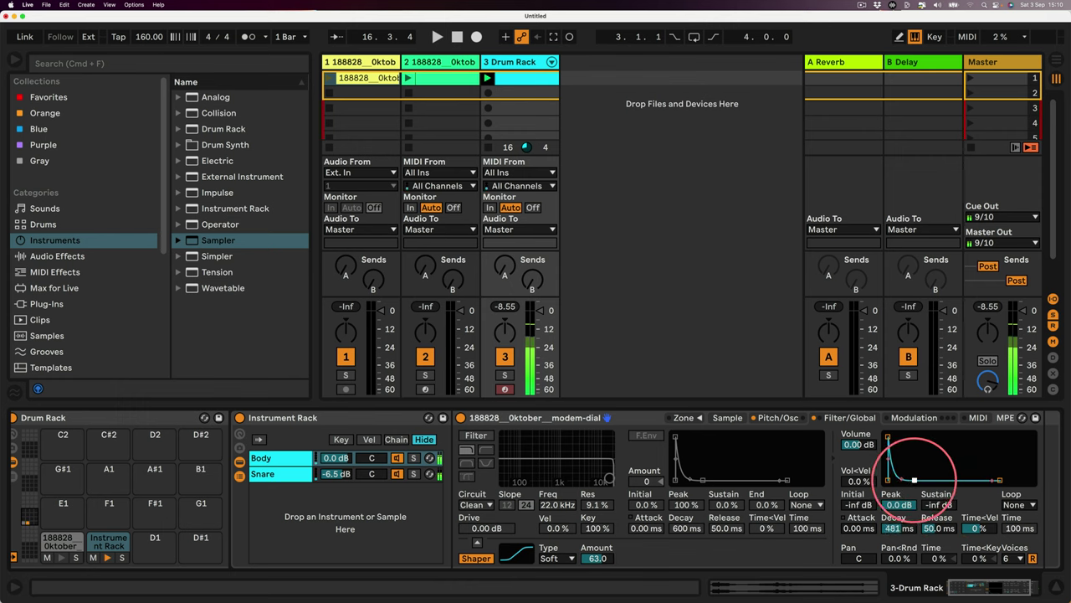
left_click(779, 417)
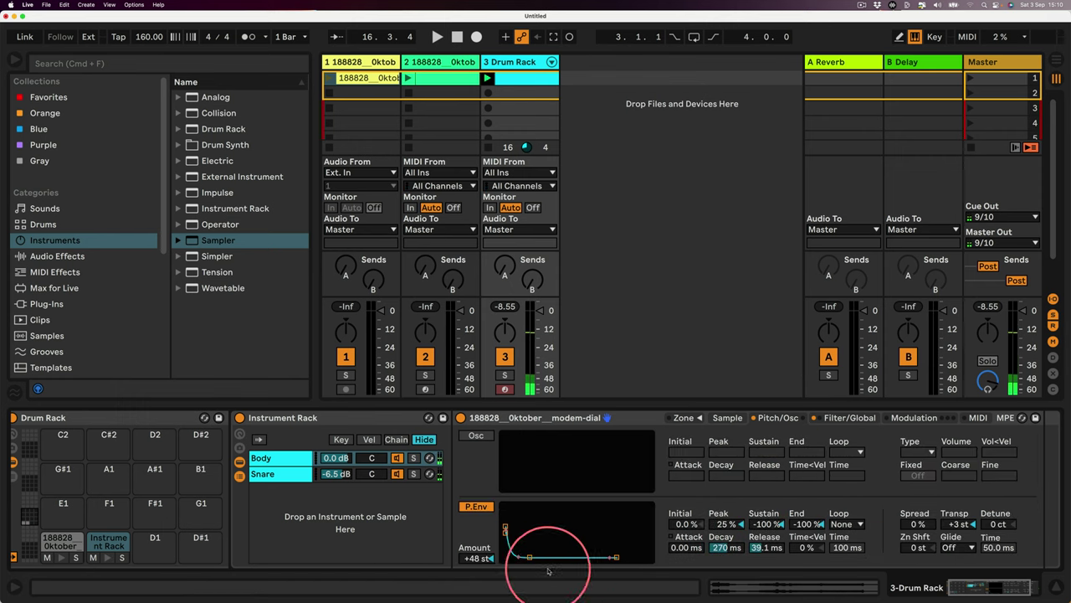
left_click_drag(506, 531, 504, 544)
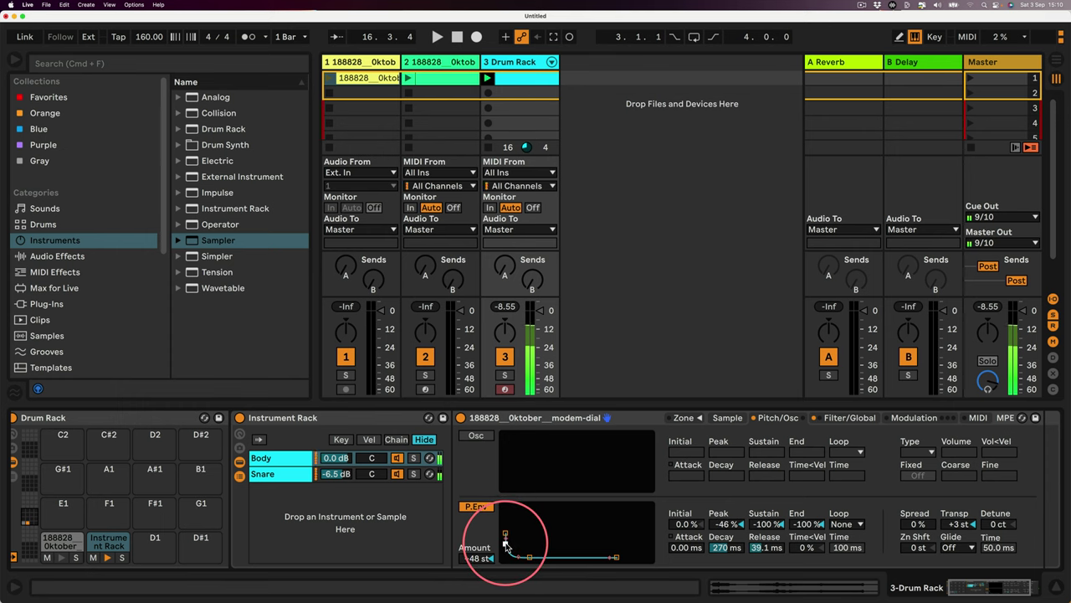
Play the Drum Rack track's one-bar MIDI clip and add a C#1 Instrument Rack note at beat 1.3.
left_click(513, 77)
left_click(487, 78)
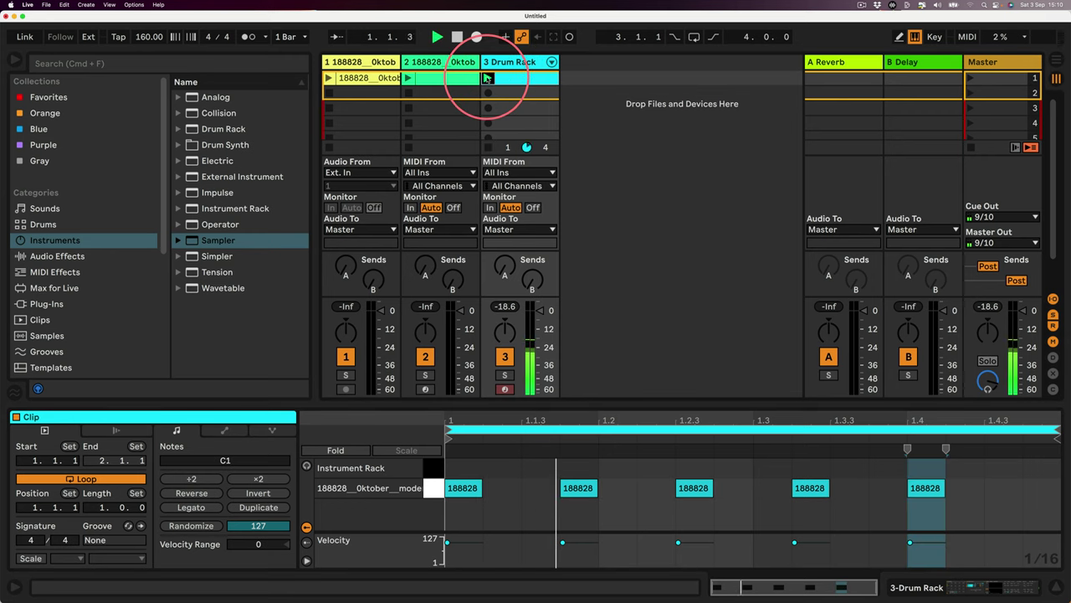
double_click(766, 467)
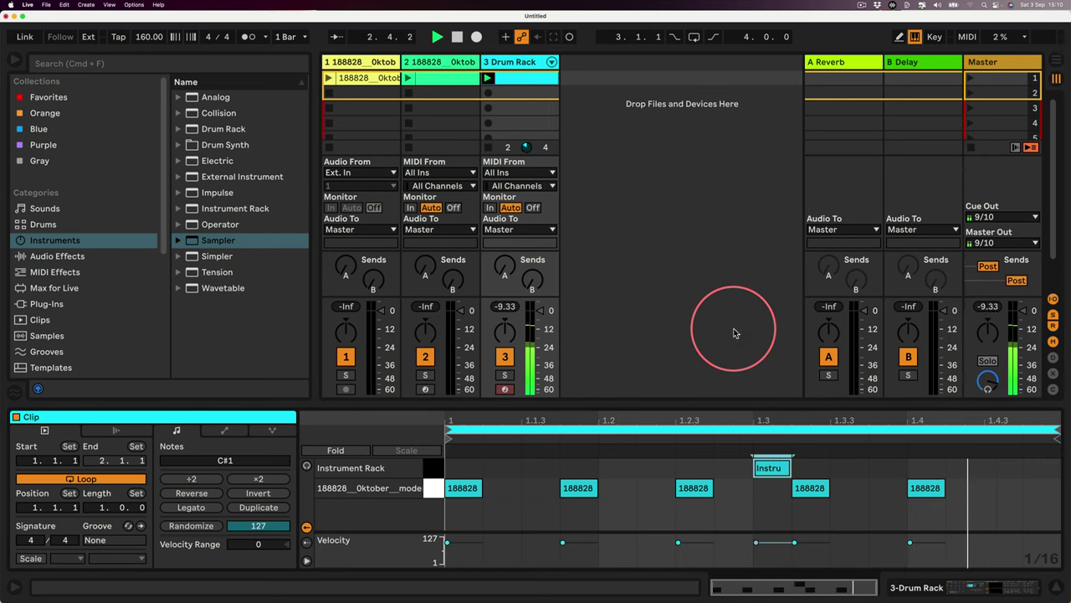
Raise the volume envelope decay of the Body chain's Sampler to 1.04 s.
left_click(912, 584)
left_click(849, 417)
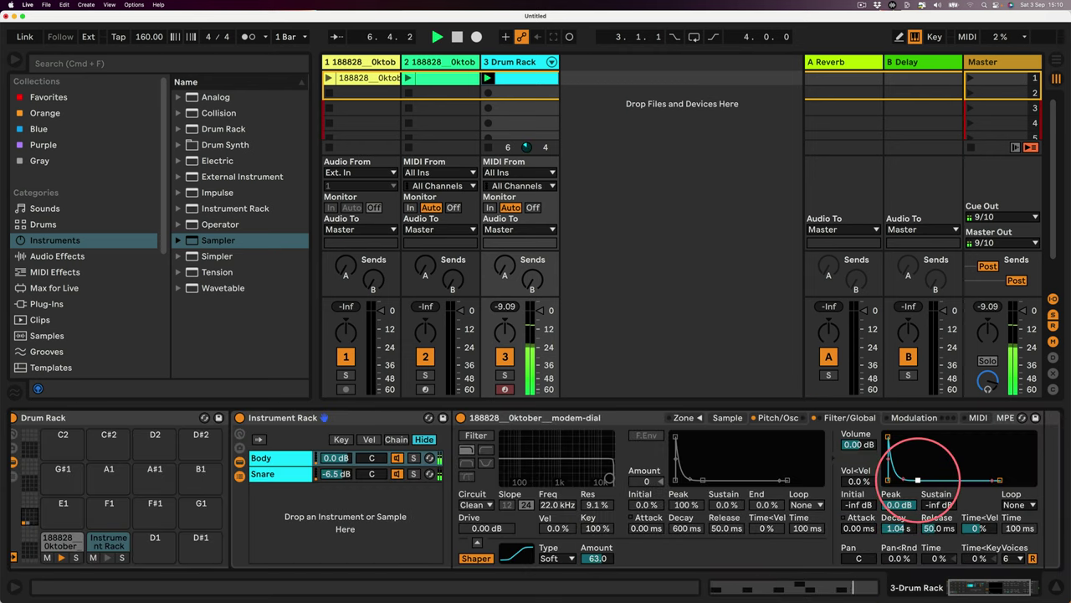
left_click_drag(917, 480, 924, 479)
Set the Snare chain Sampler's volume envelope decay to 18.8 s and its release to 410 ms.
left_click(265, 474)
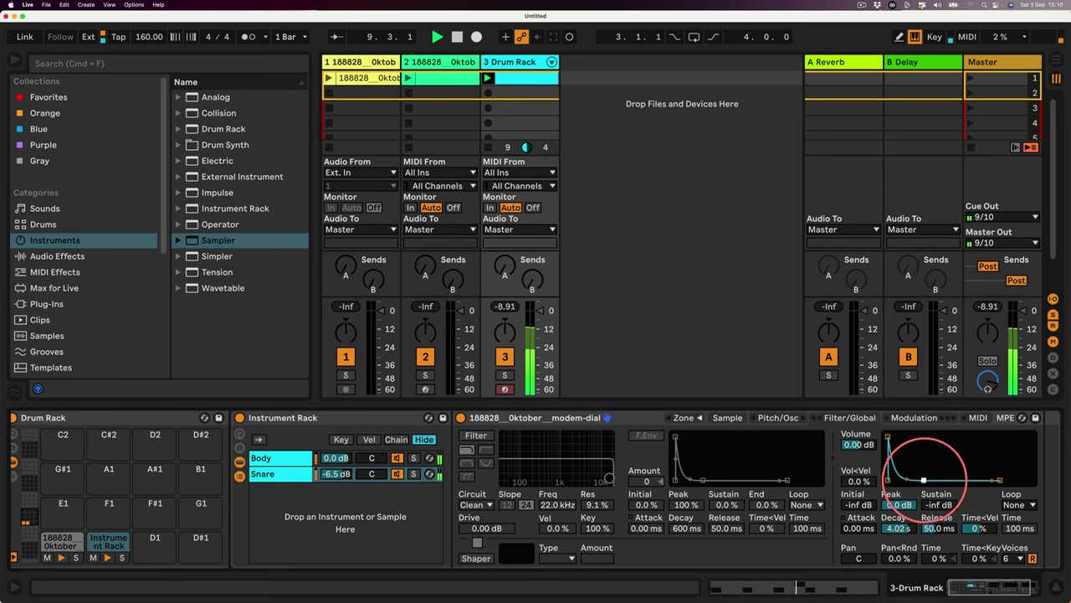
left_click_drag(927, 479, 931, 479)
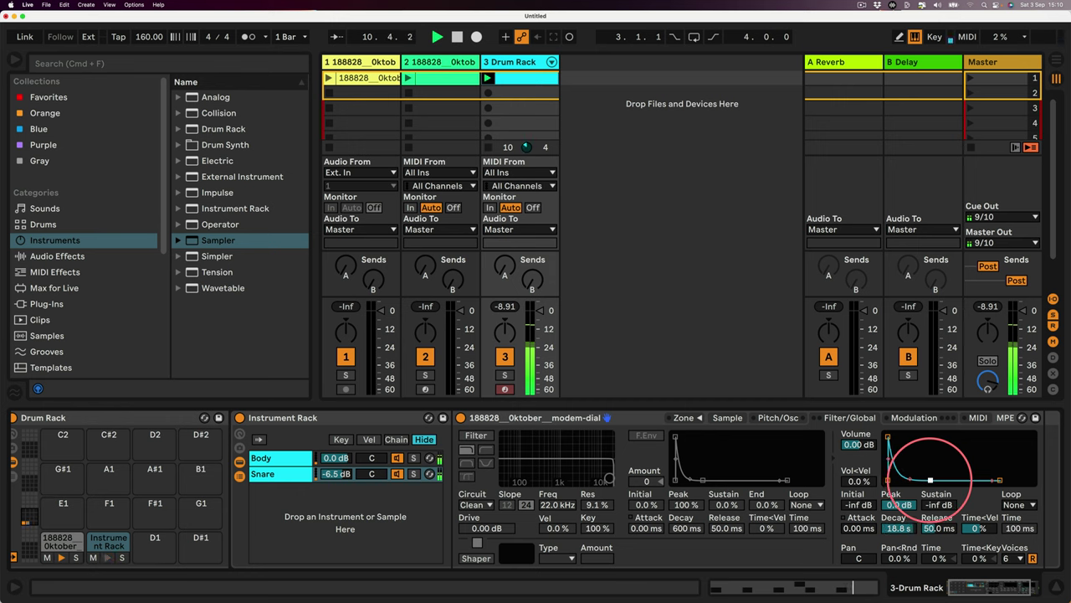
left_click_drag(936, 533, 935, 529)
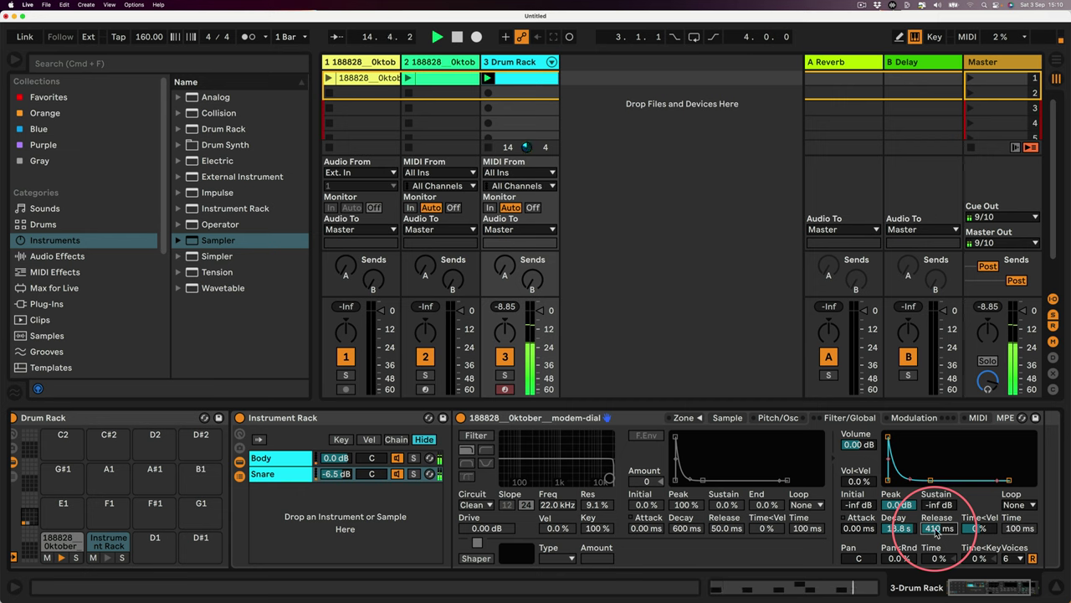
Add a Sampler to the Drum Rack's D1 pad, load the modem recording into it and set the sample start to 434419.
left_click(105, 536)
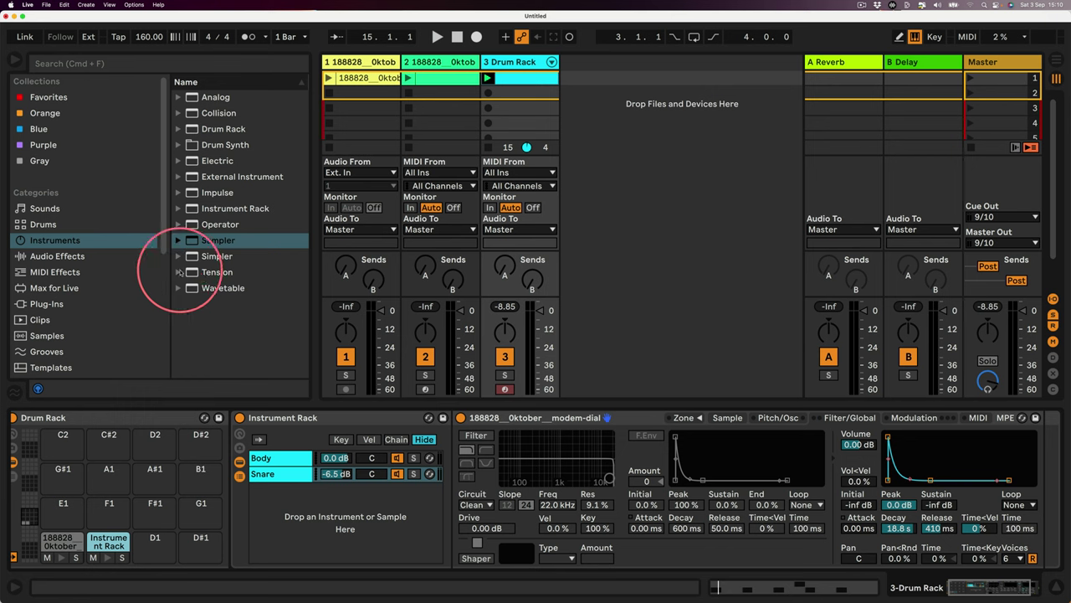
left_click_drag(192, 241, 154, 539)
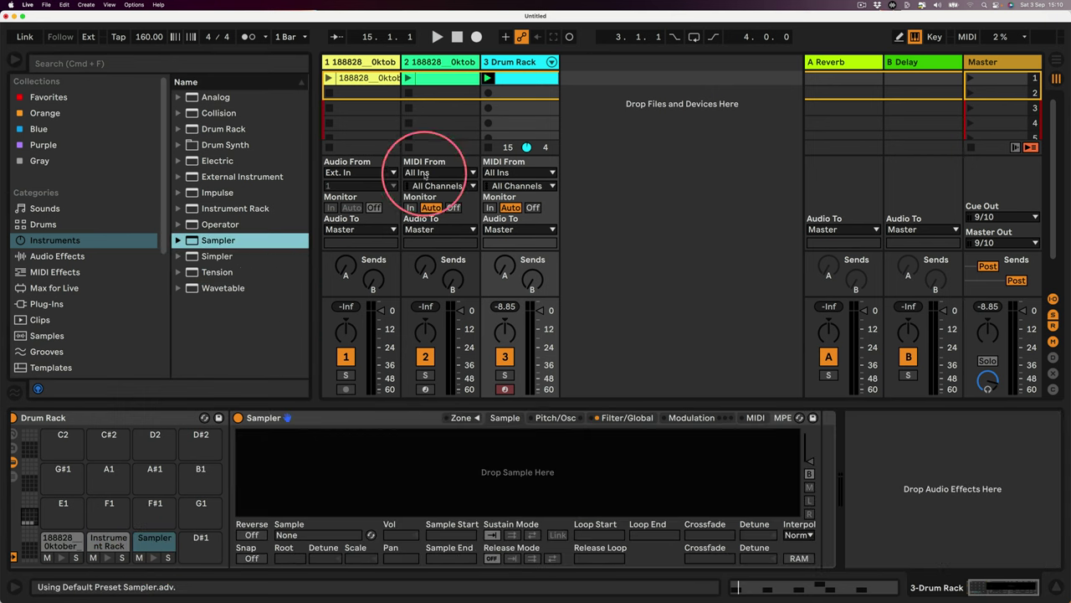
left_click(457, 452)
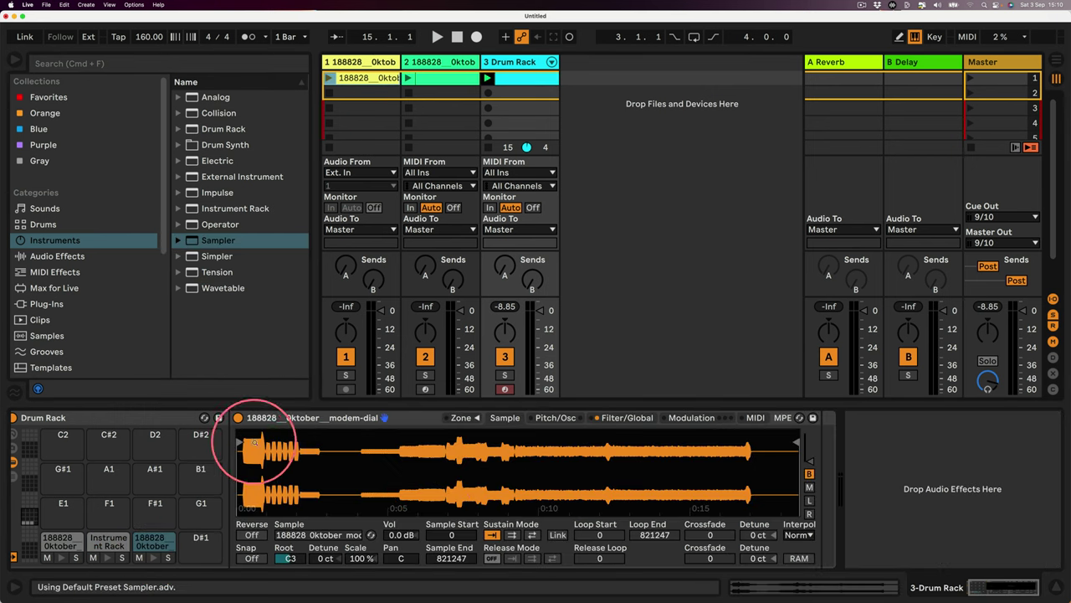
mouse_move(242, 437)
left_mouse_down()
mouse_move(701, 442)
mouse_move(396, 442)
mouse_move(558, 450)
mouse_move(539, 451)
left_mouse_up()
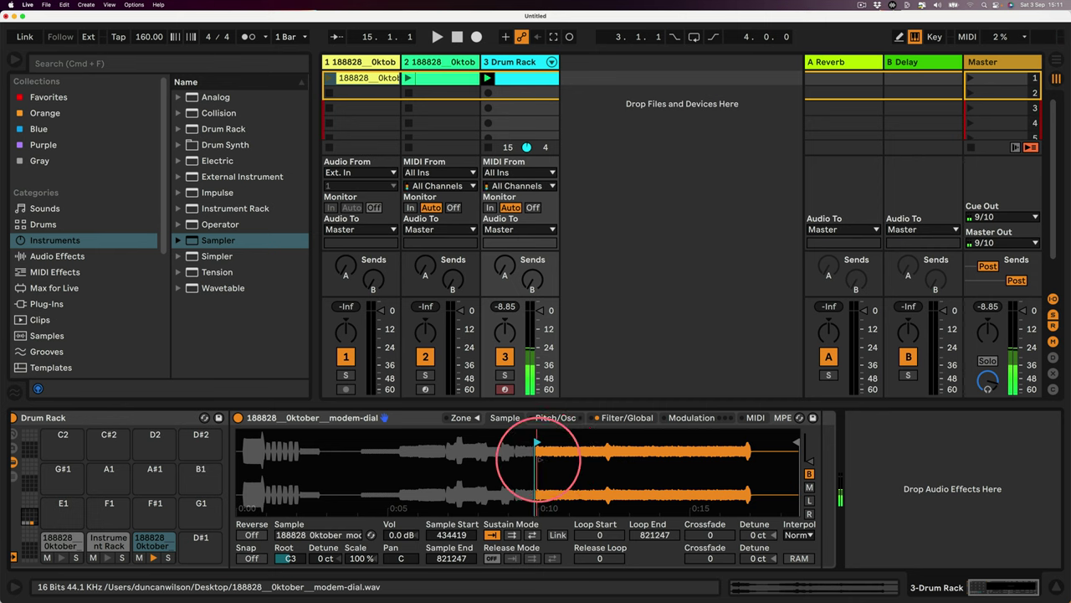
Transpose the D1 Sampler by +48 st and set its volume to 0 dB, with no sustain and a 183 ms volume decay.
left_click(609, 417)
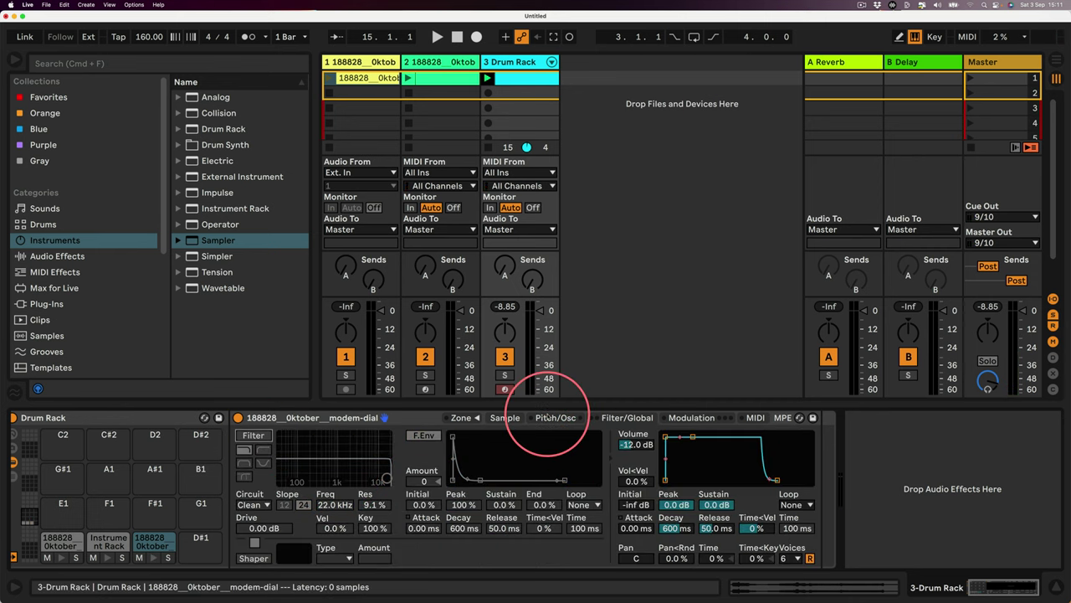
left_click(556, 417)
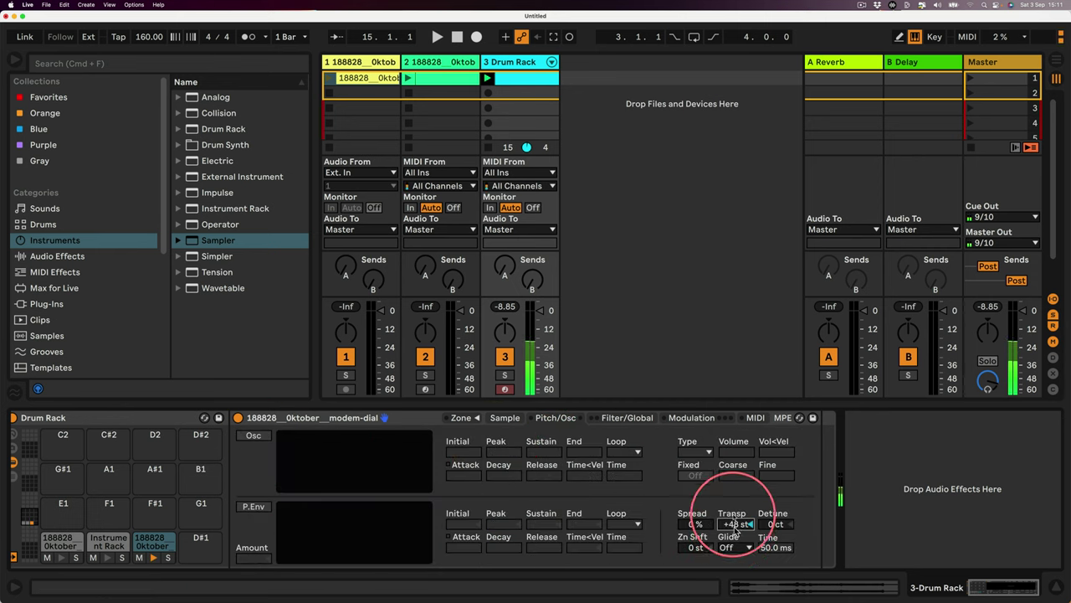
left_click(627, 417)
left_click_drag(685, 457, 625, 440)
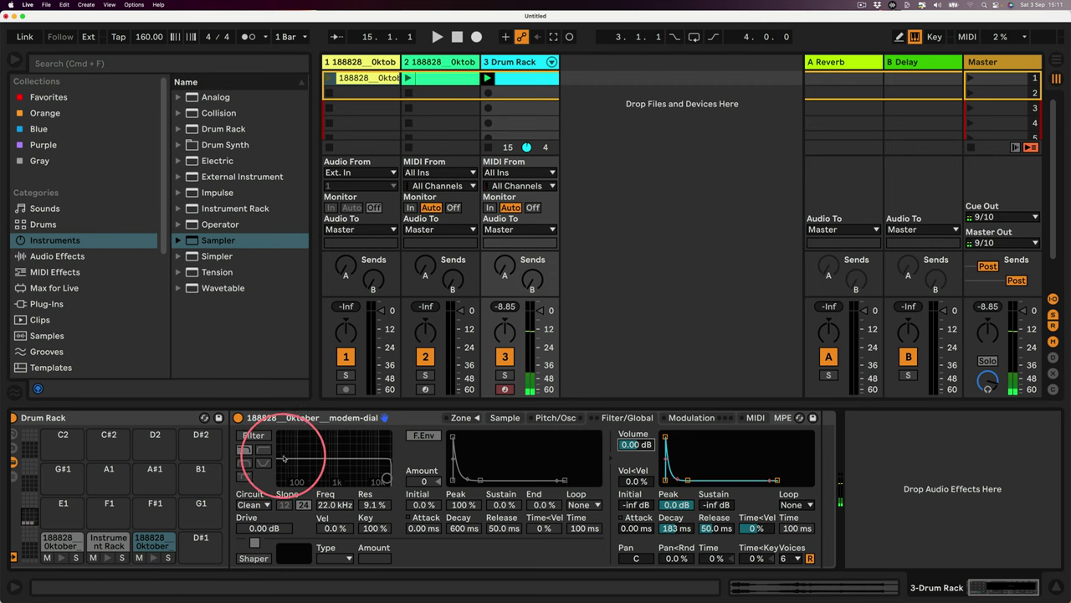
Enable a high-pass filter at 856 Hz on the D1 Sampler and set its key tracking to 0%.
left_click(260, 440)
left_click(264, 449)
left_click_drag(313, 470, 336, 483)
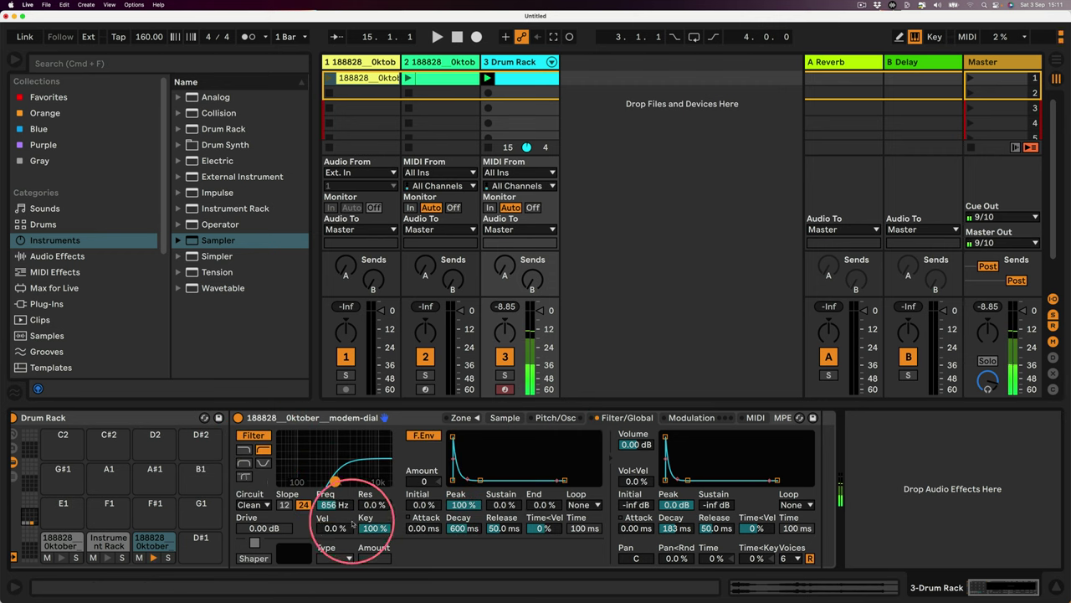
left_click_drag(362, 525, 361, 556)
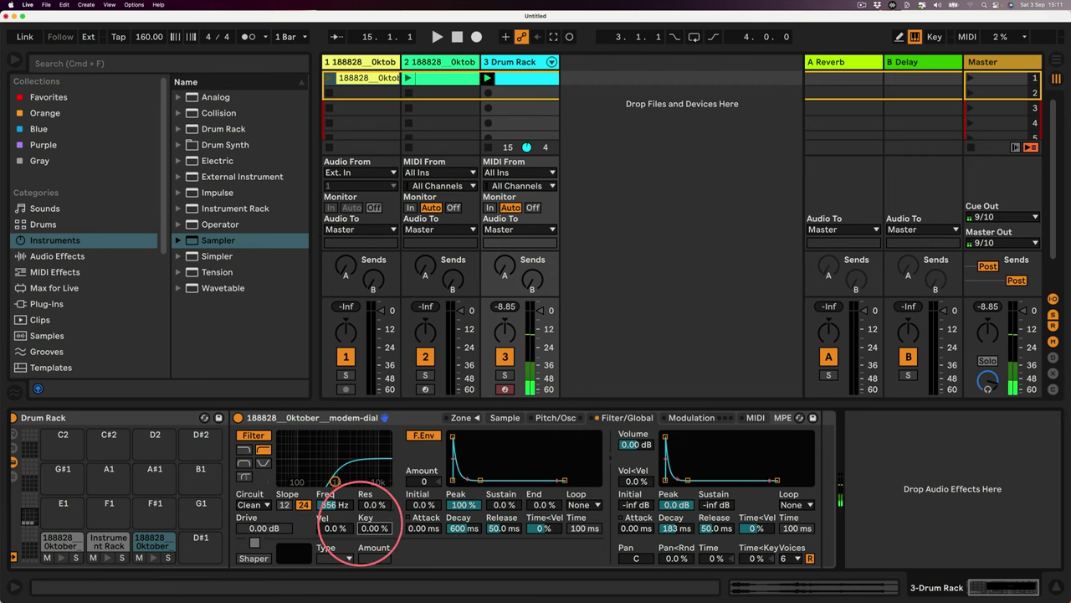
Fill the clip's D1 row with sixteenth notes across the bar and shorten the D1 Sampler's volume decay to 113 ms during playback.
left_click(514, 75)
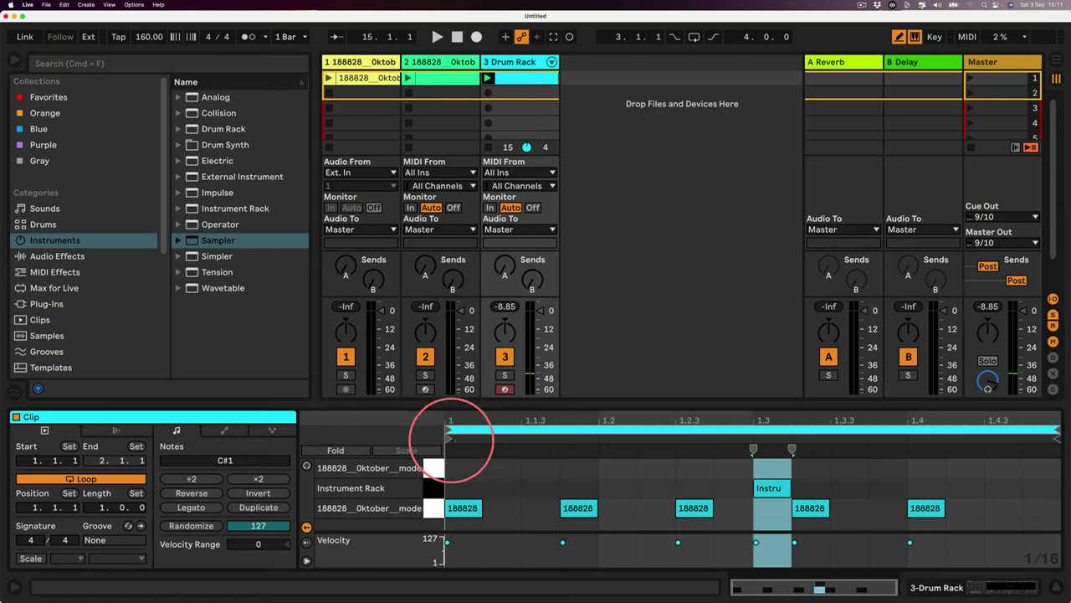
left_click_drag(460, 468, 1042, 468)
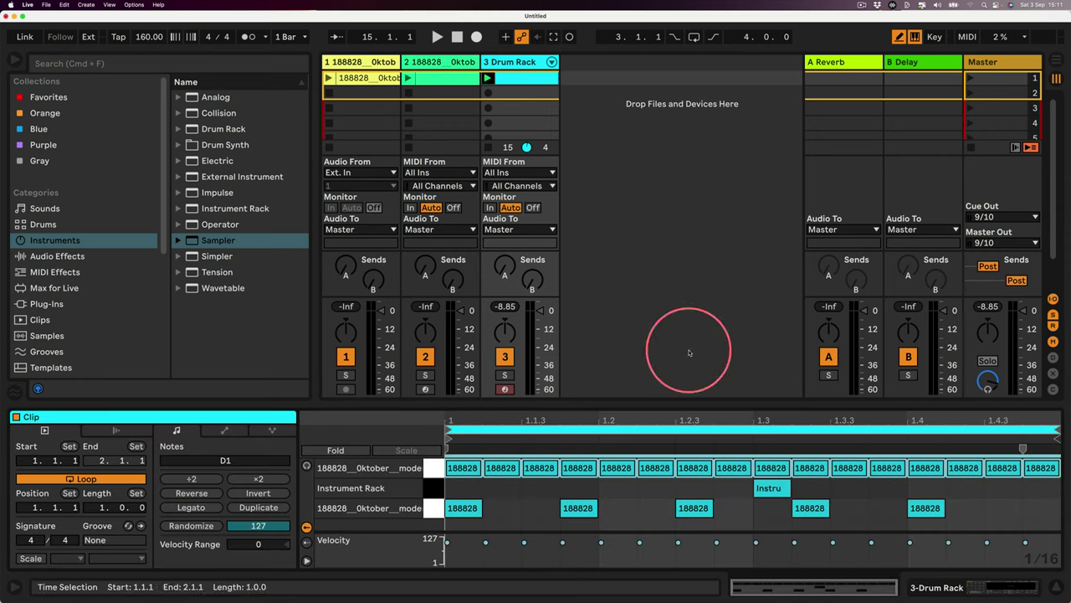
left_click(488, 78)
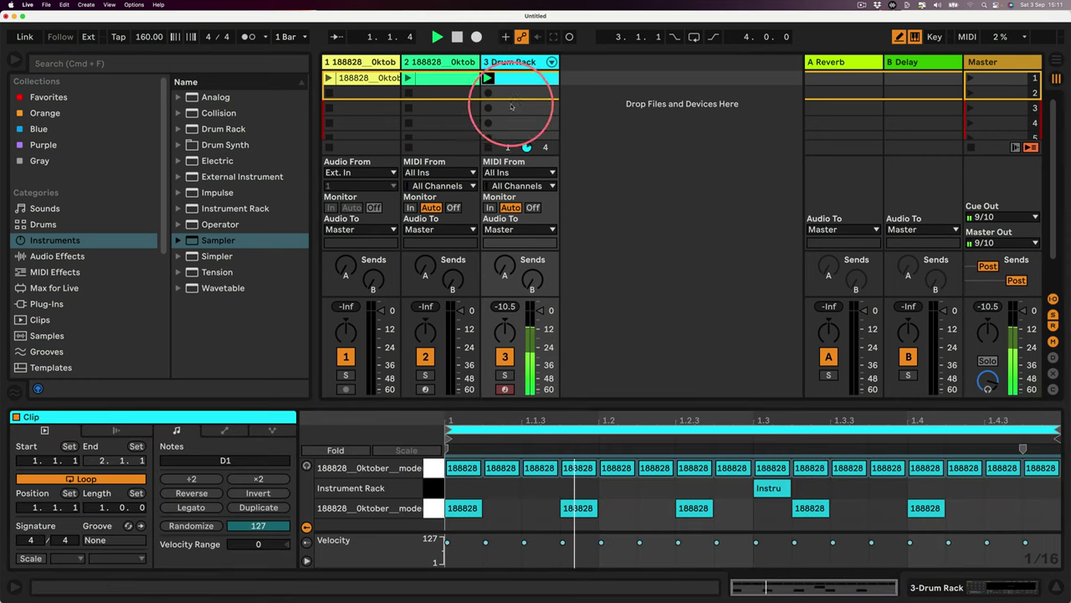
left_click(931, 588)
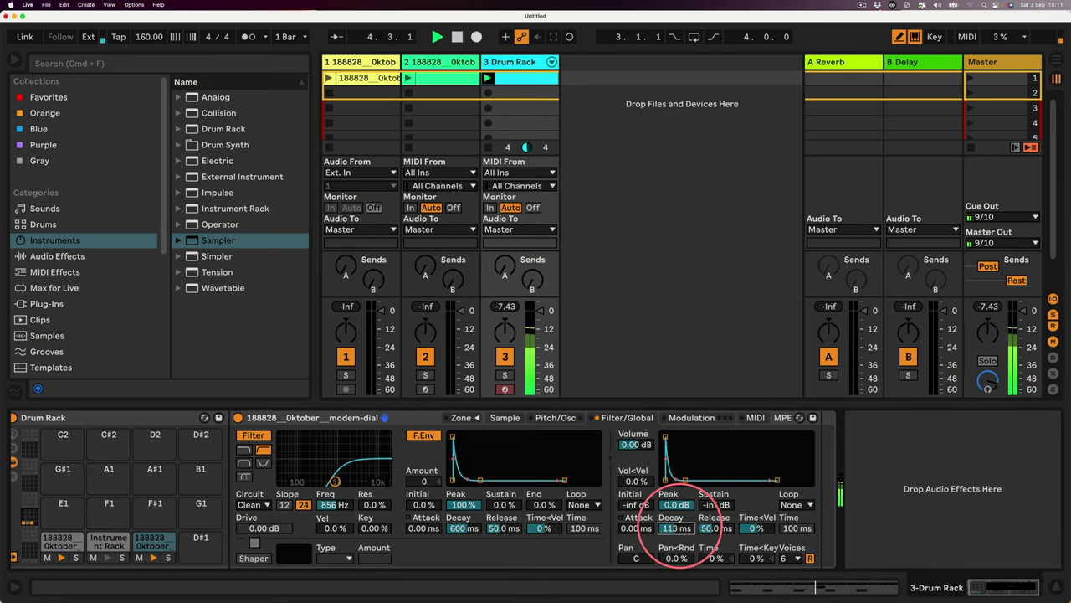
Add a Drum Buss after the Drum Rack on its track and play the beat.
left_click(55, 256)
scroll(165, 282, "down", 3)
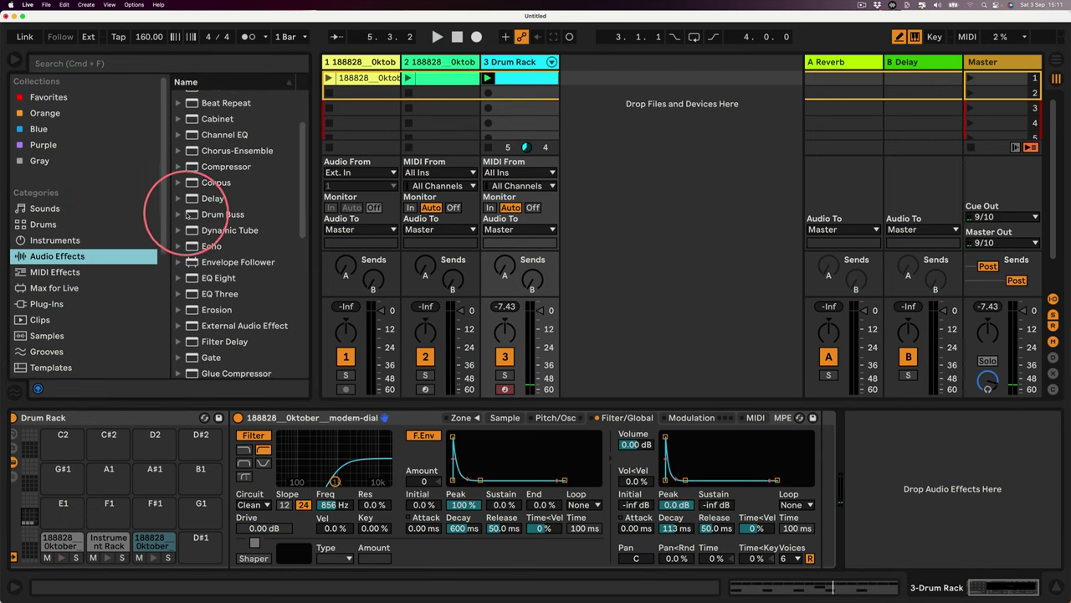
left_click_drag(217, 214, 848, 457)
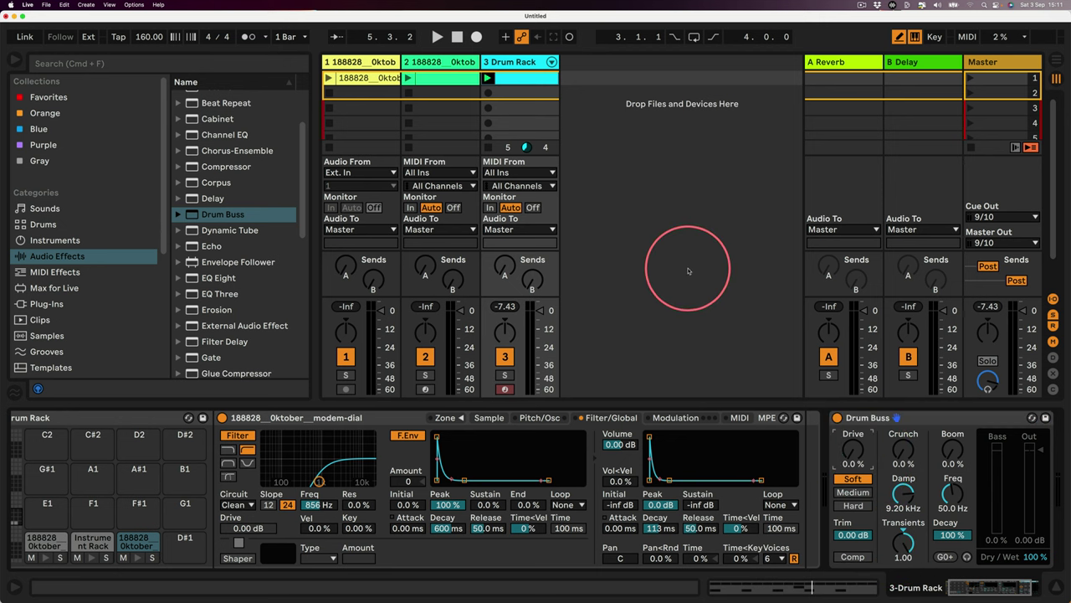
key("space")
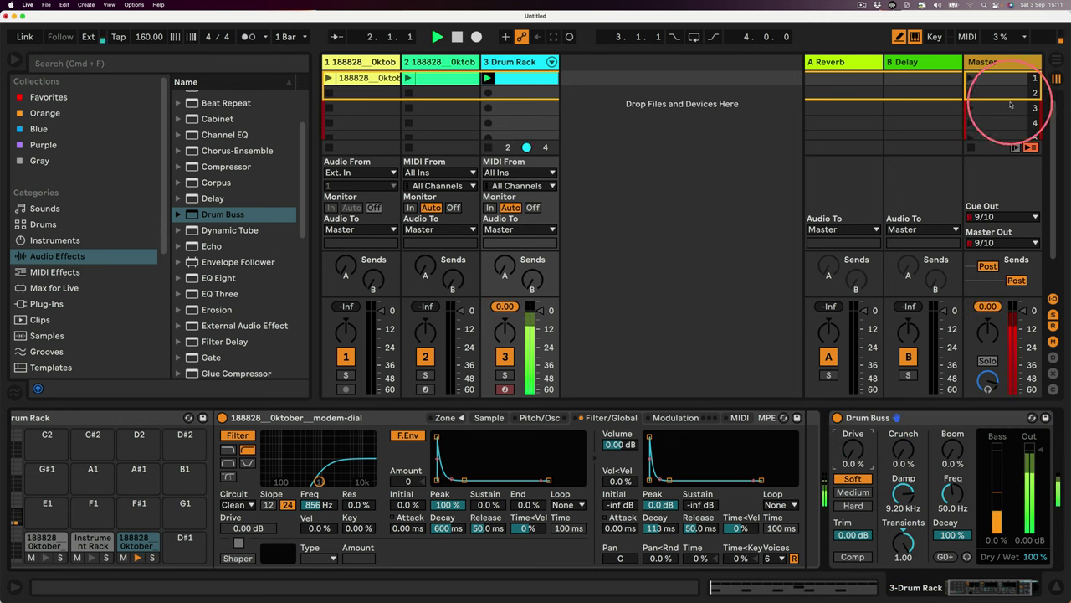
Add a Limiter to the Master track.
left_click(1003, 63)
scroll(251, 252, "down", 5)
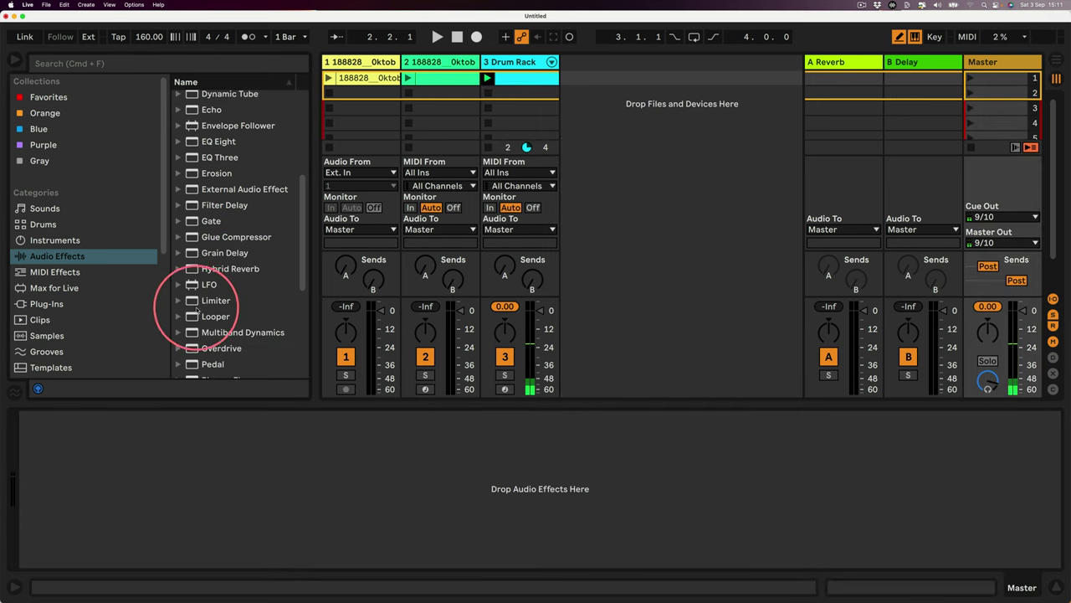
left_click_drag(200, 302, 326, 425)
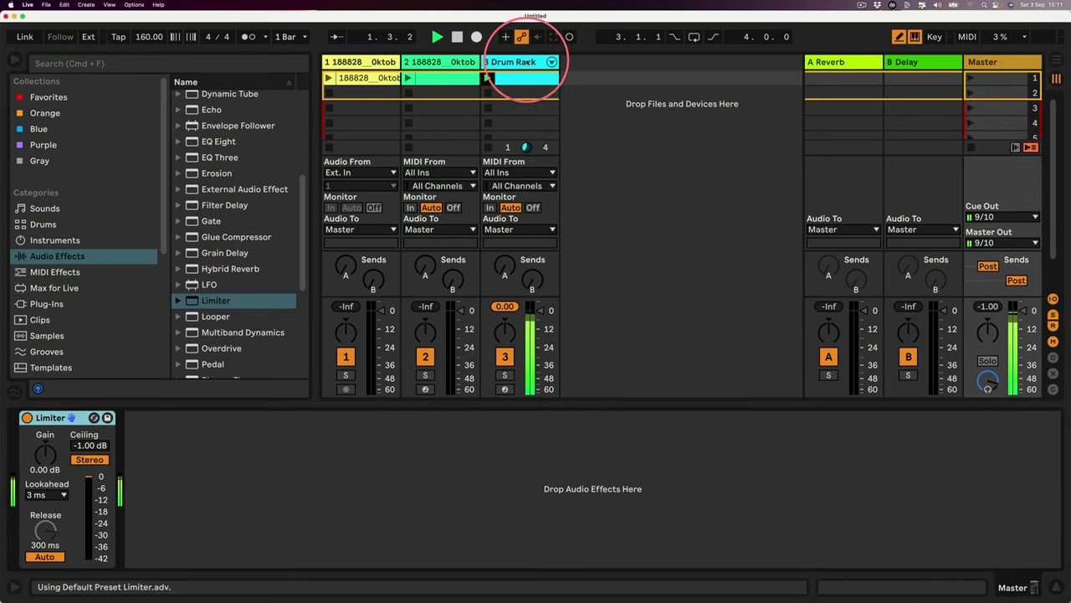
Solo the C1 kick pad and set its Sampler's volume decay to 18.8 s, release to 1.37 s and filter frequency to 563 Hz.
left_click(526, 62)
left_click(42, 541)
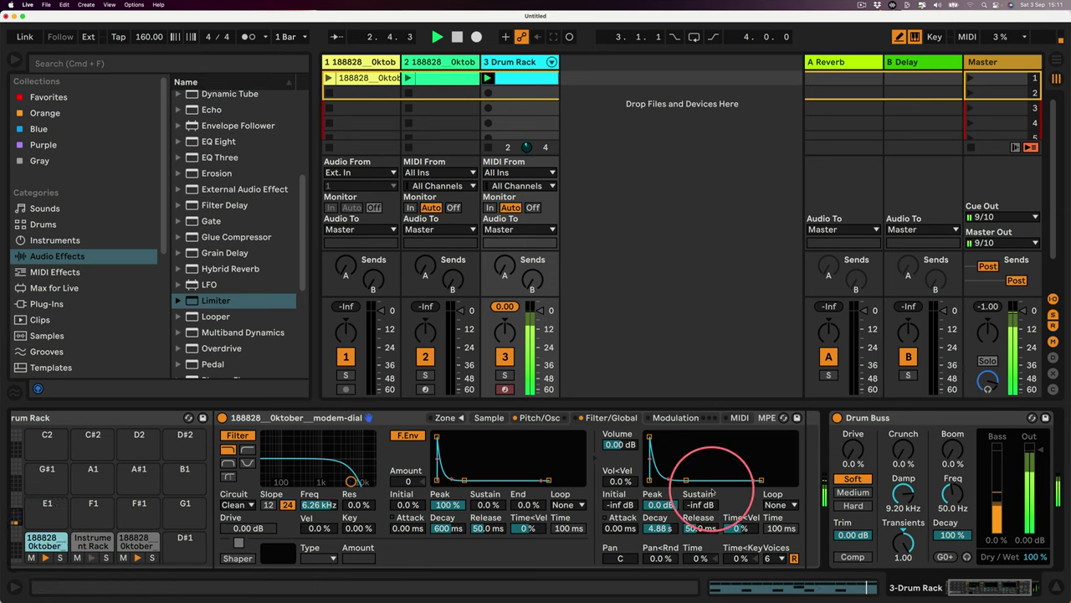
left_click_drag(687, 481, 692, 481)
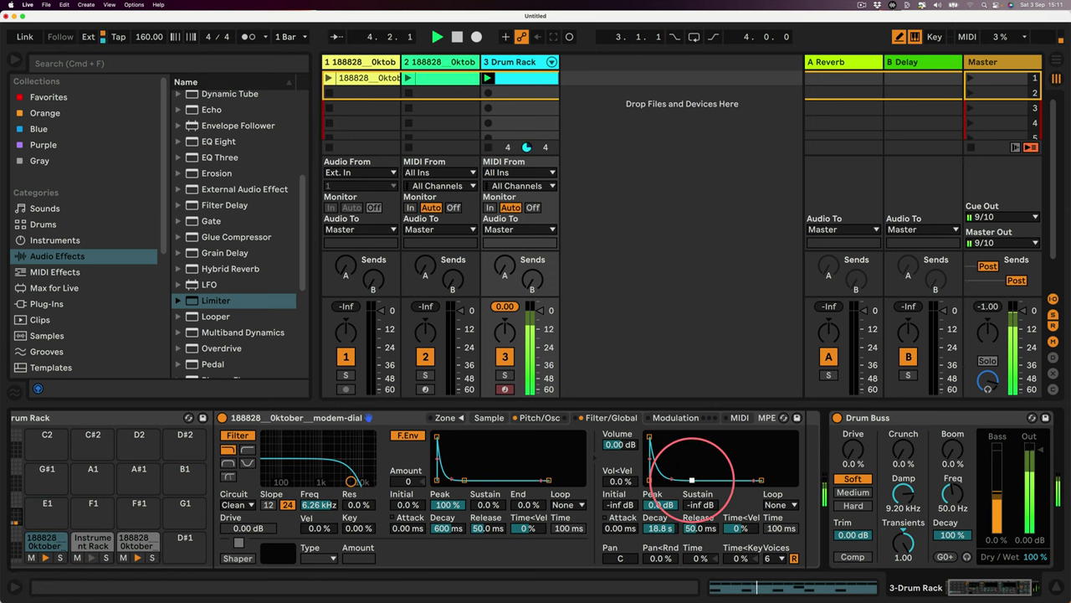
left_click(60, 558)
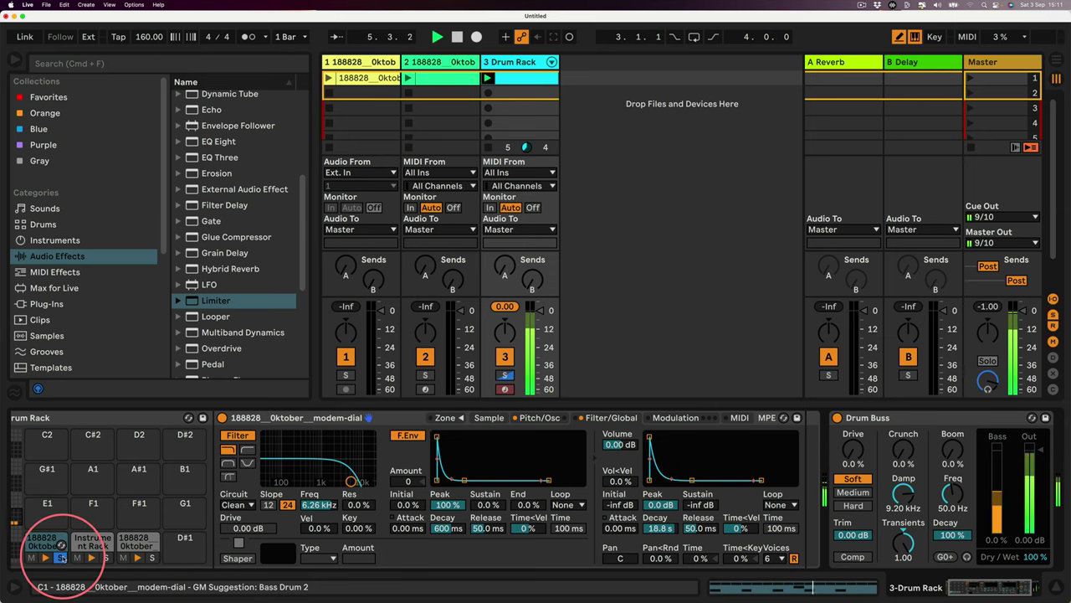
left_click_drag(350, 481, 312, 483)
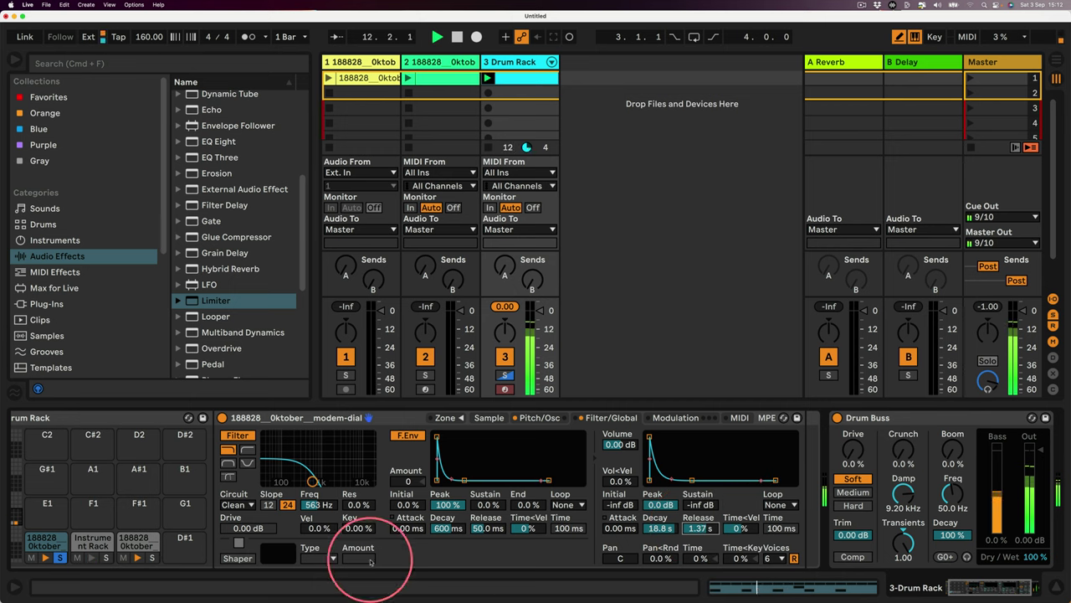
Turn off the kick Sampler's filter envelope, enable its Soft shaper with an amount of 44.0 and unsolo the pad.
left_click(406, 435)
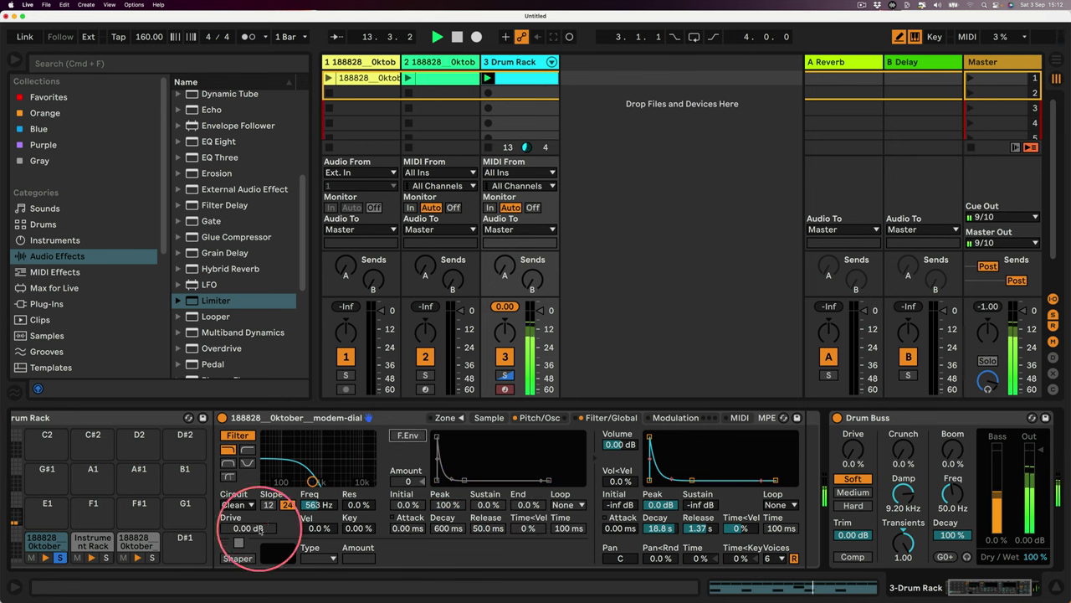
left_click(237, 558)
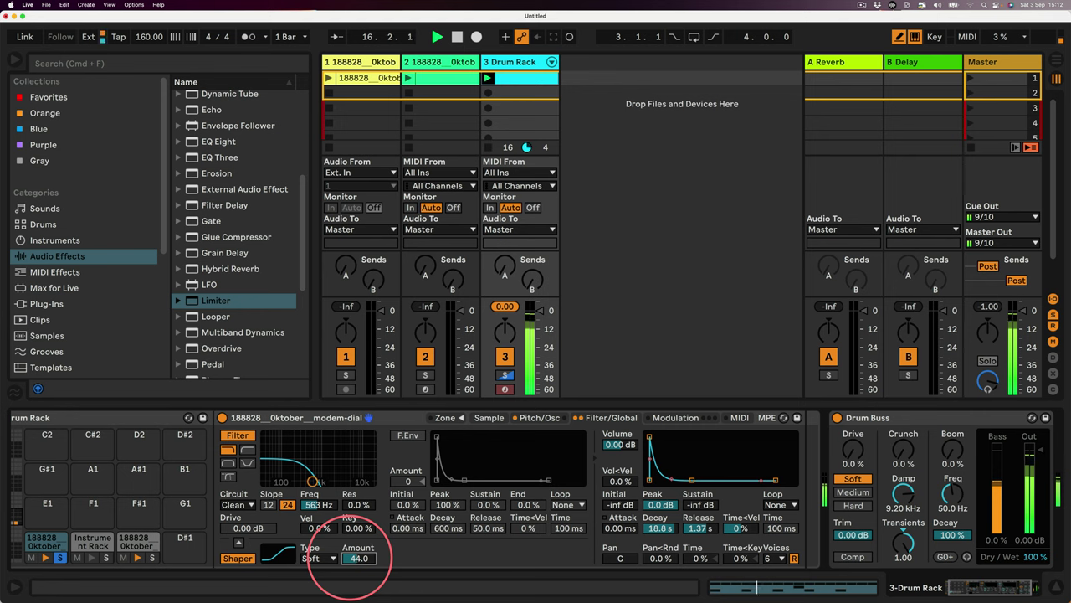
left_click(59, 557)
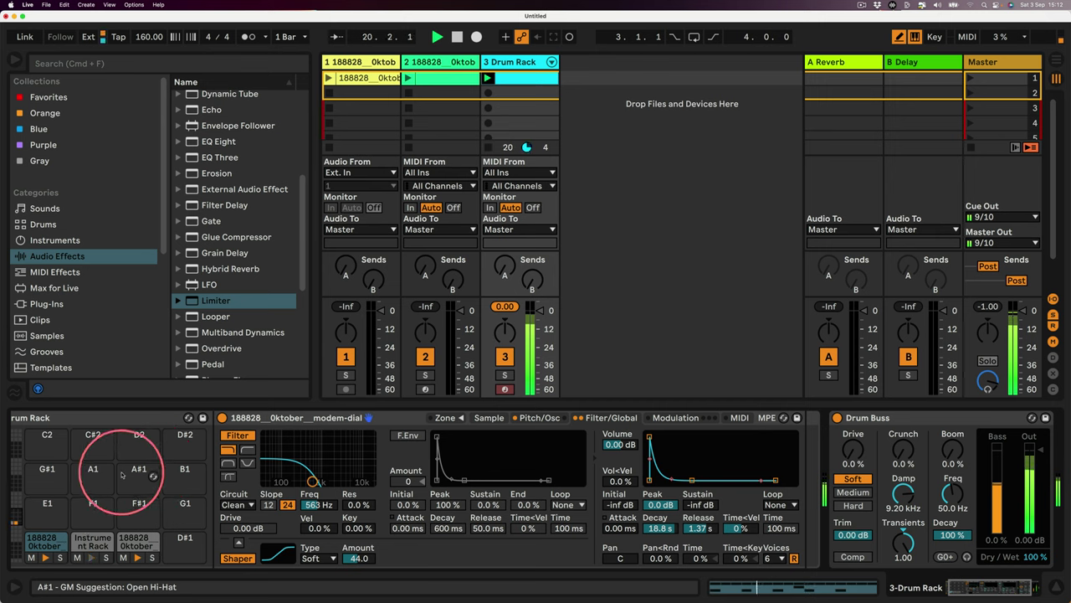
Stop playback, add a Sampler to the Drum Rack's D#1 pad and load the modem recording clip into it.
key("space")
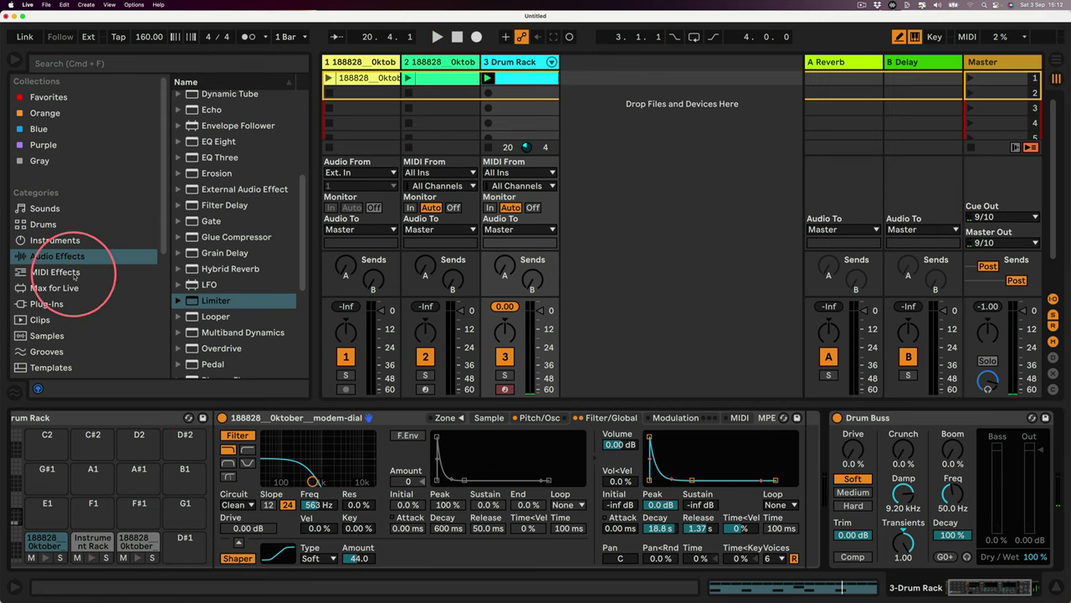
left_click(52, 240)
left_click(203, 241)
left_click_drag(203, 242, 184, 540)
left_click(372, 77)
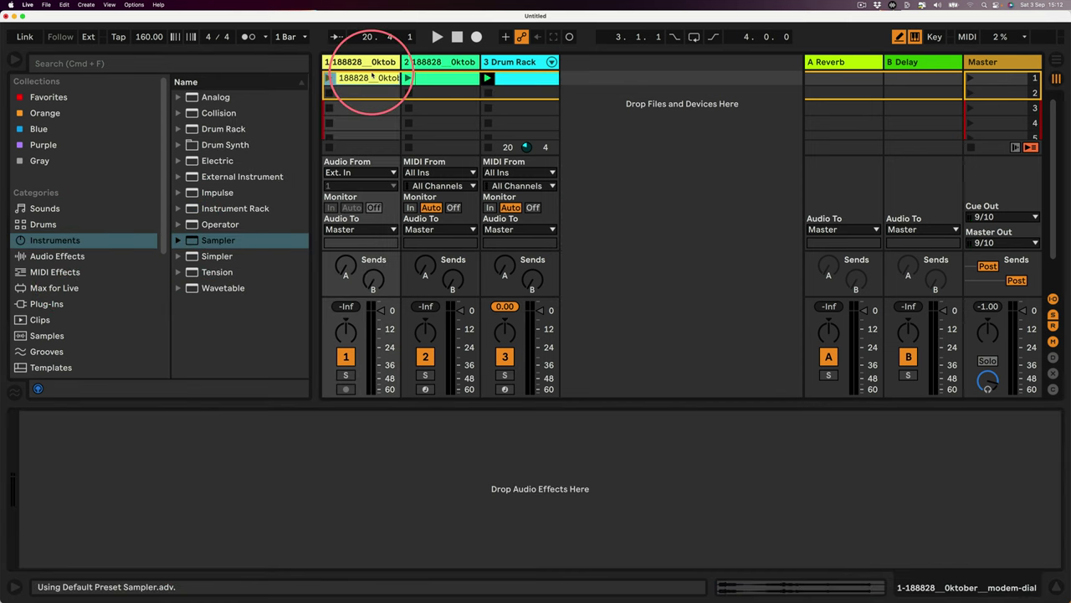
left_click(485, 77)
left_click_drag(367, 78, 464, 484)
Trim the D#1 Sampler's sample to the short tone near its end, with start at 744159 and end at 756049.
mouse_move(223, 443)
left_mouse_down()
mouse_move(766, 453)
mouse_move(734, 462)
left_mouse_up()
scroll(735, 462, "up", 10)
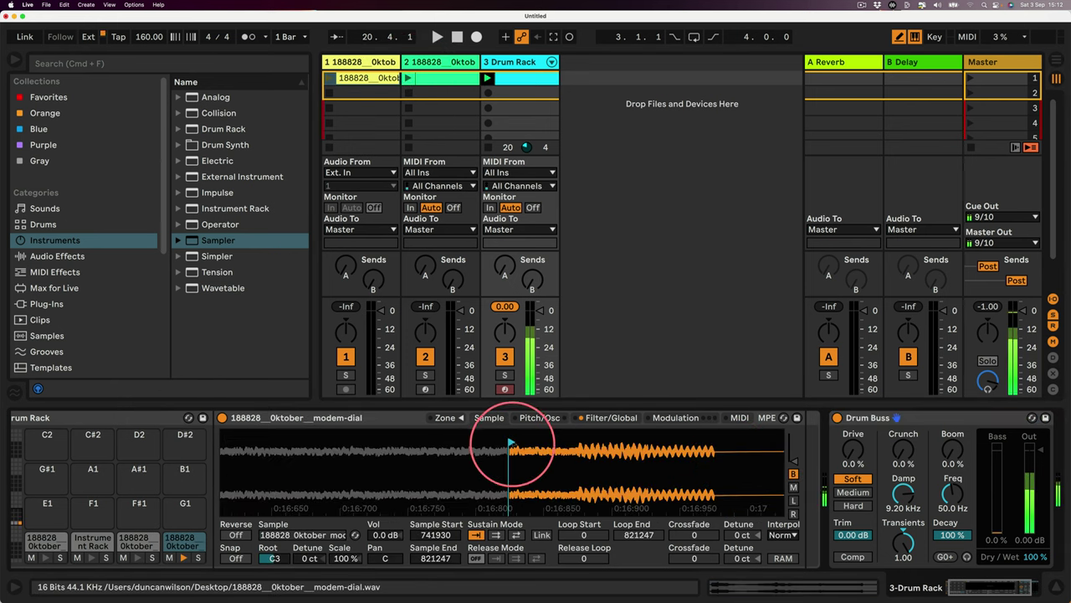
left_click_drag(509, 452, 588, 452)
scroll(594, 456, "down", 10)
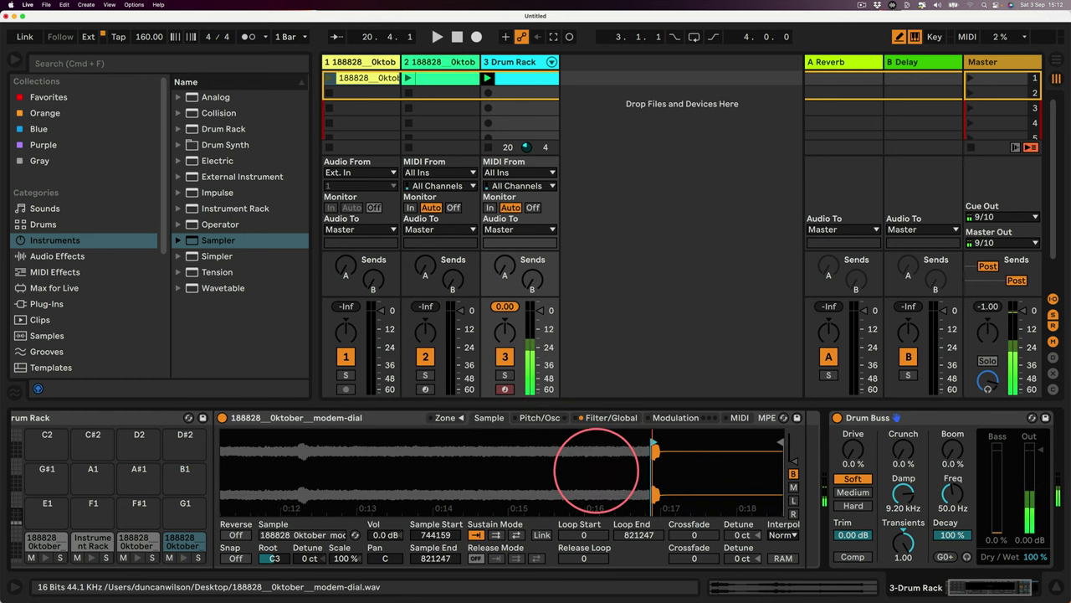
left_click_drag(778, 442, 694, 445)
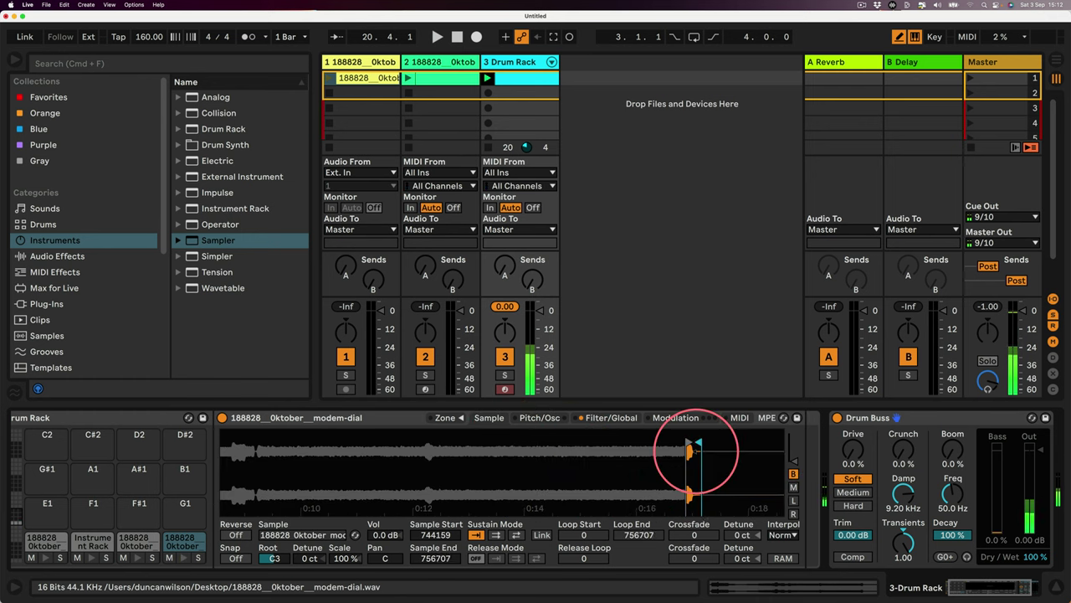
scroll(742, 444, "up", 8)
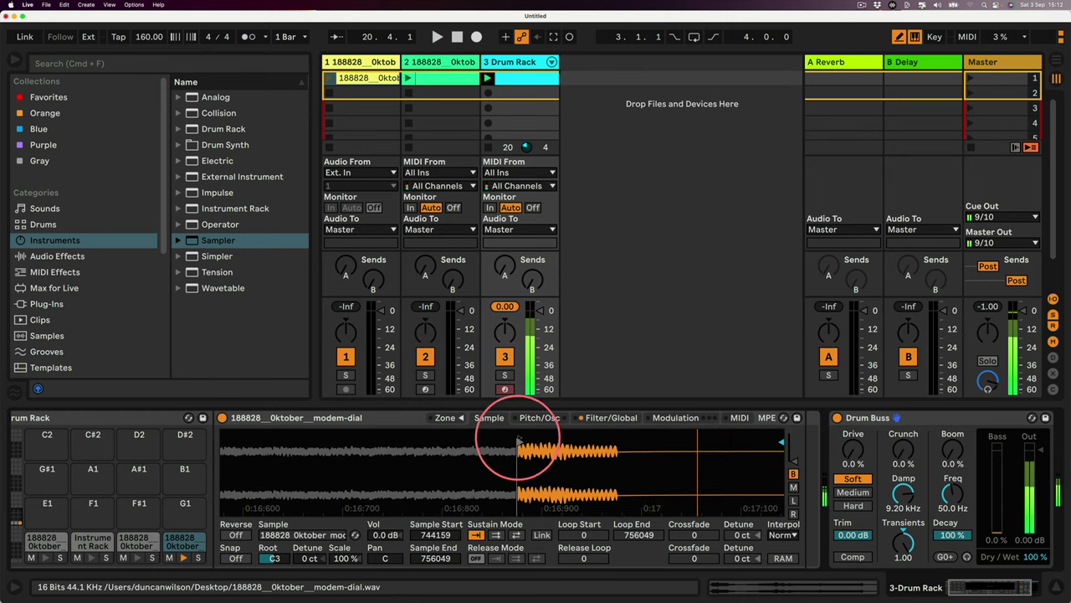
Enable Snap on the D#1 Sampler with start 744122 and end 755169, and play the beat with the Drum Rack clip open.
left_click(235, 558)
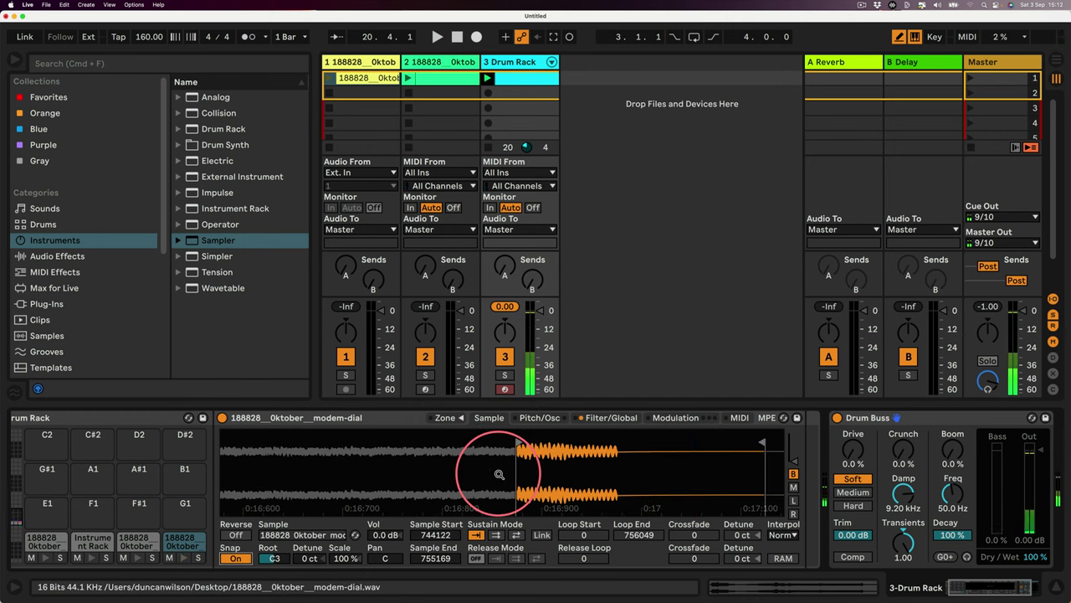
key("space")
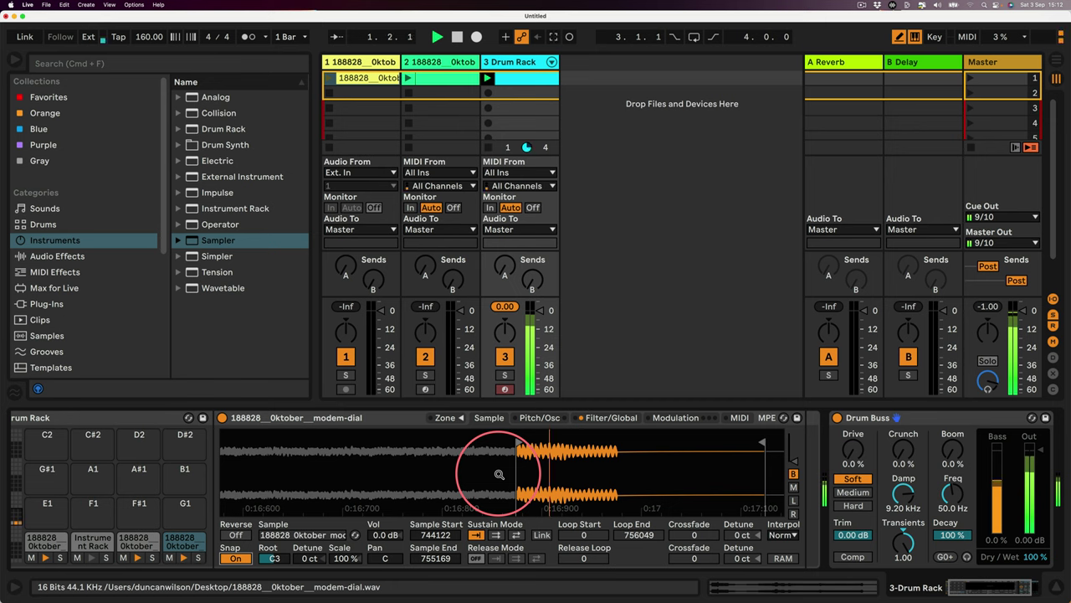
left_click(527, 80)
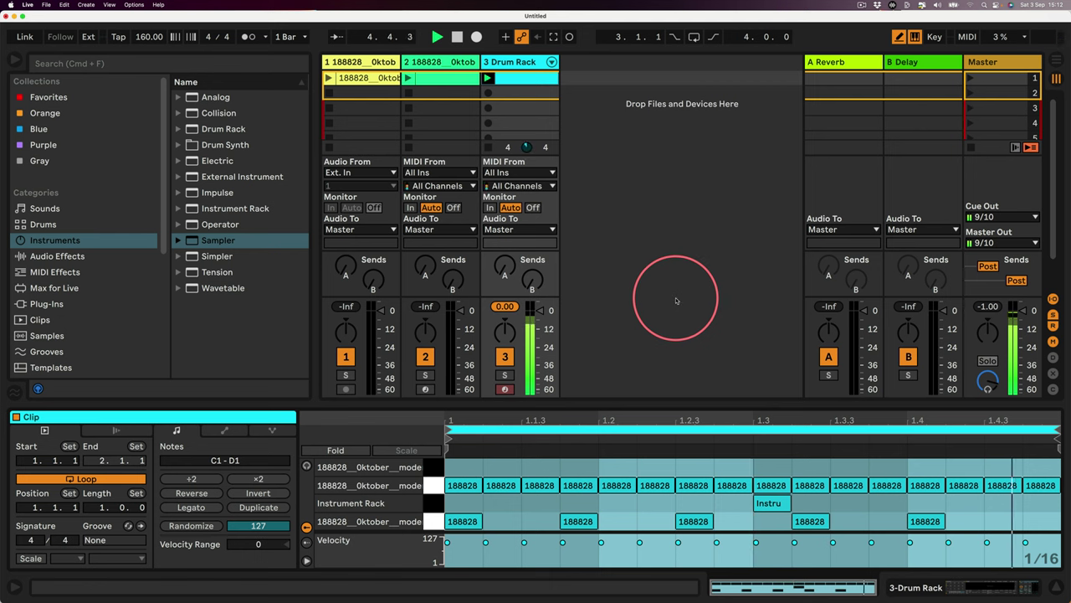
Set the D#1 Sampler's volume to 0.00 dB, volume decay to 47.5 ms and sustain to -inf dB.
left_click(911, 586)
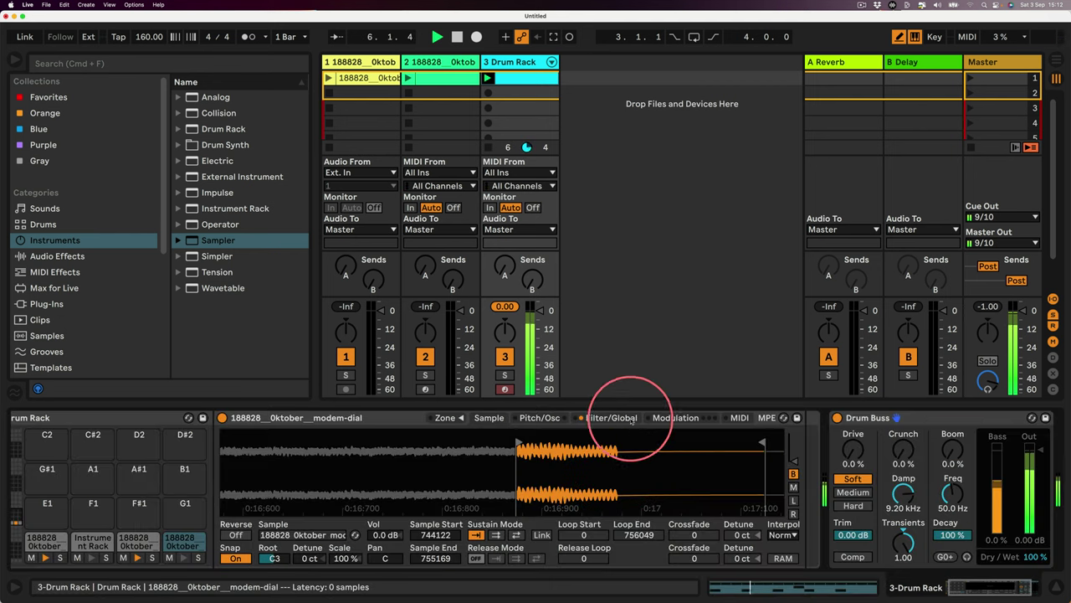
left_click(598, 417)
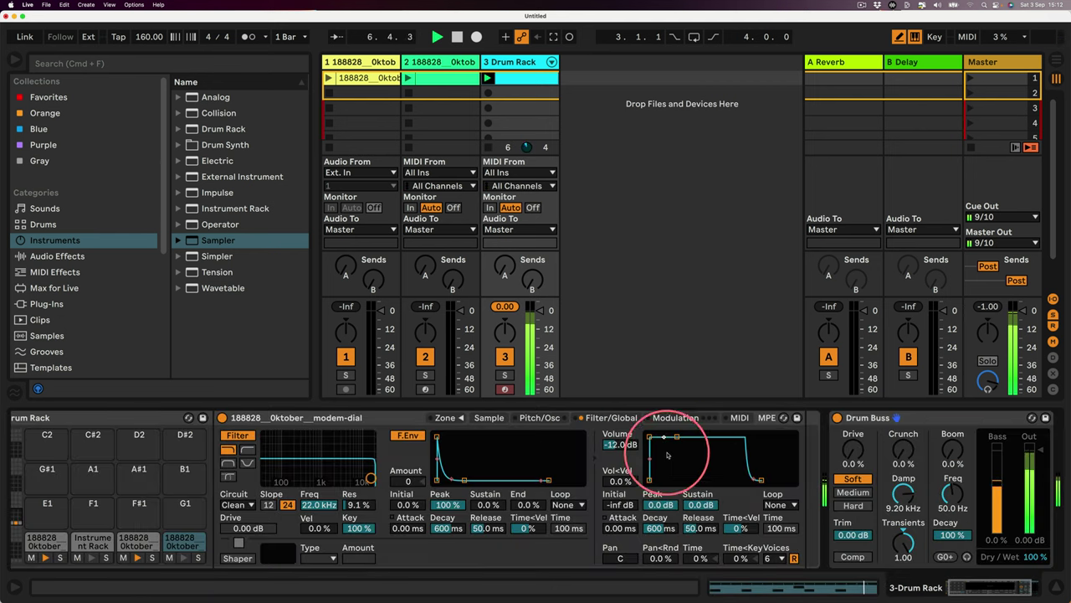
left_click(619, 443)
key("Return")
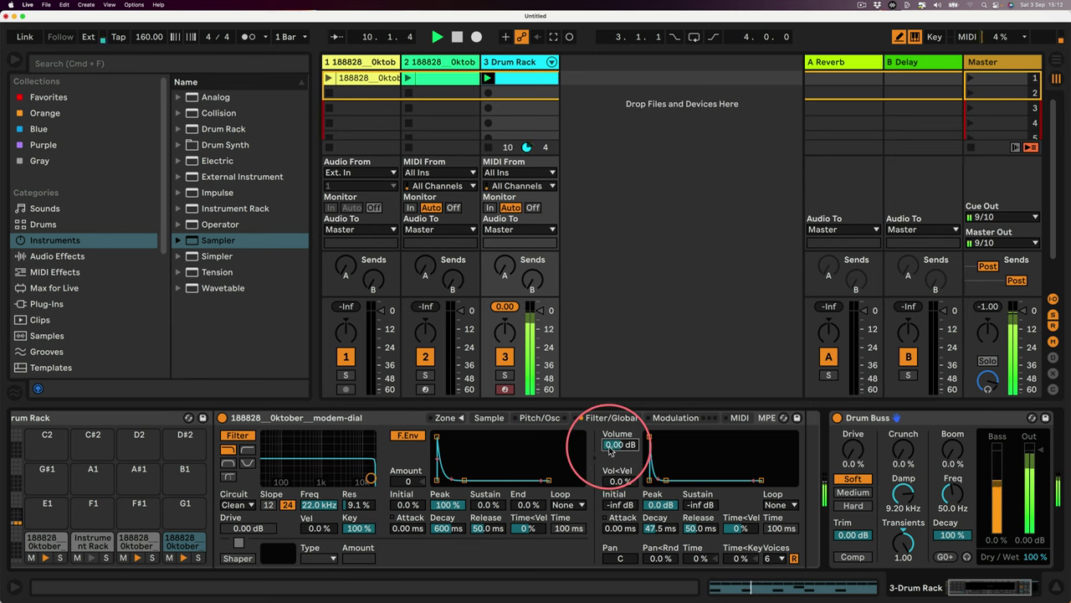
Overdub D#1 hits into the Drum Rack clip and set the D#1 Sampler's volume decay to 95.2 ms.
key("shift+Tab")
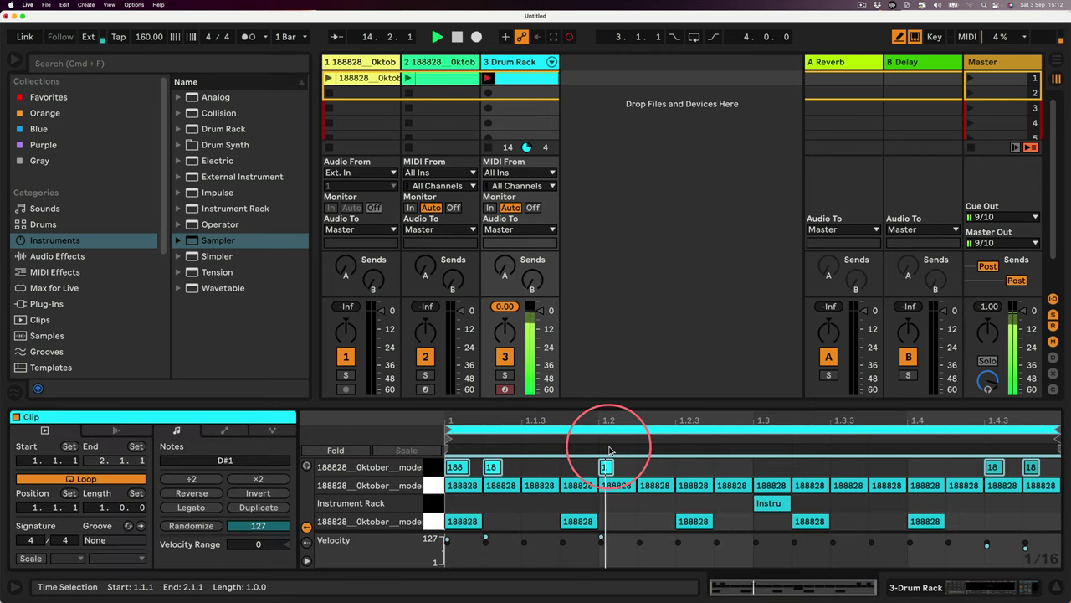
left_click(915, 586)
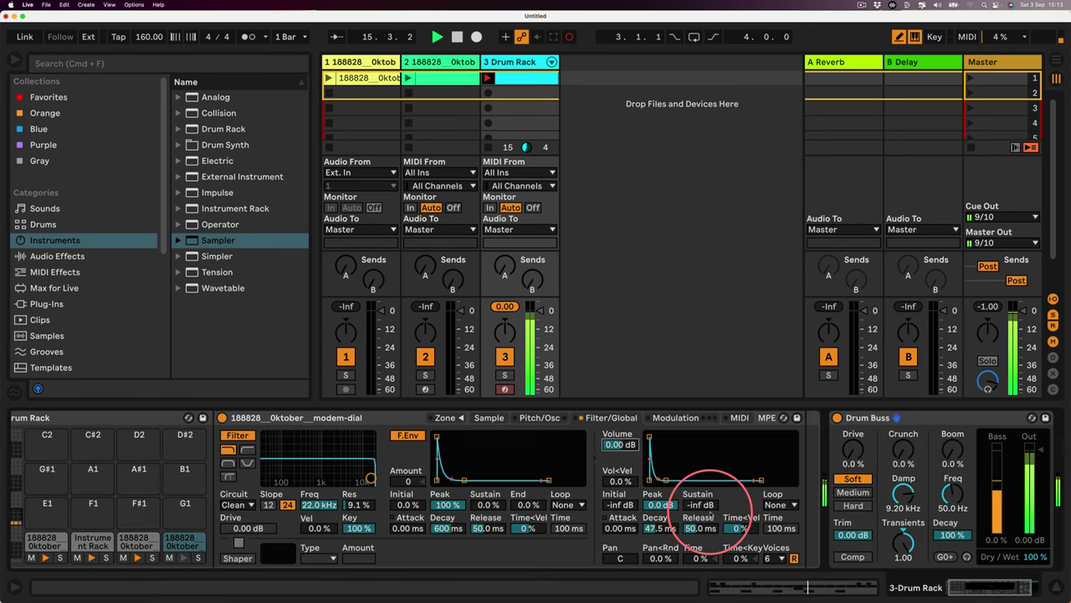
left_click_drag(659, 528, 659, 543)
right_click(658, 529)
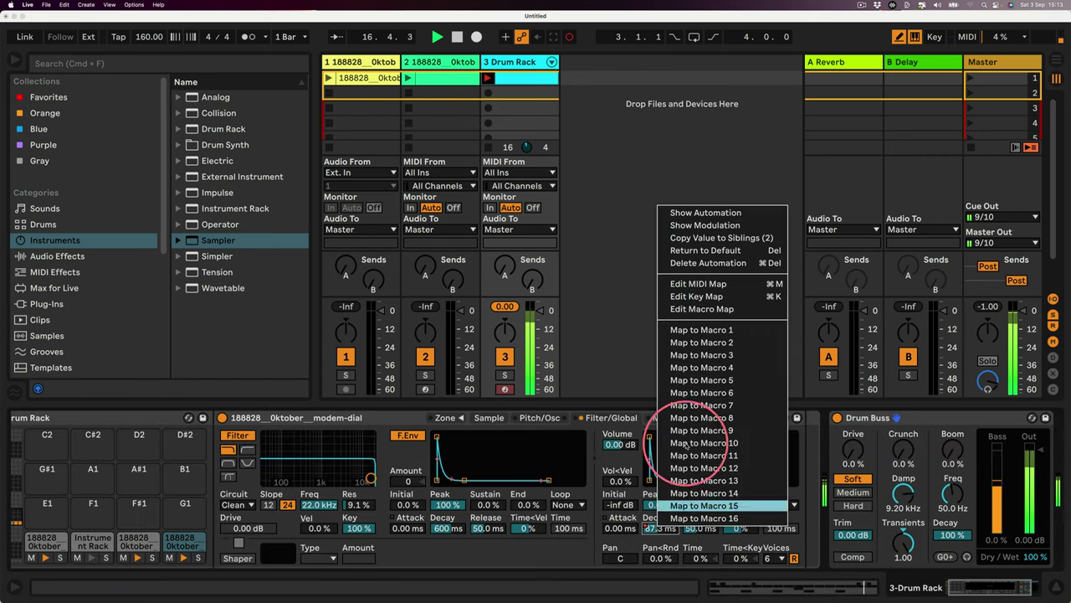
left_click(703, 250)
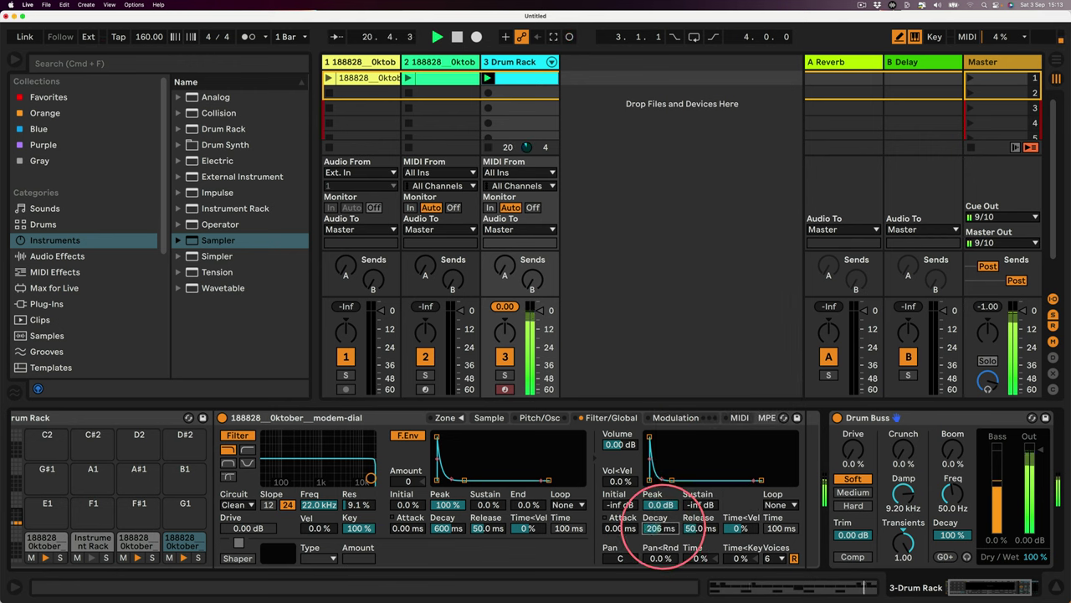
left_click(540, 417)
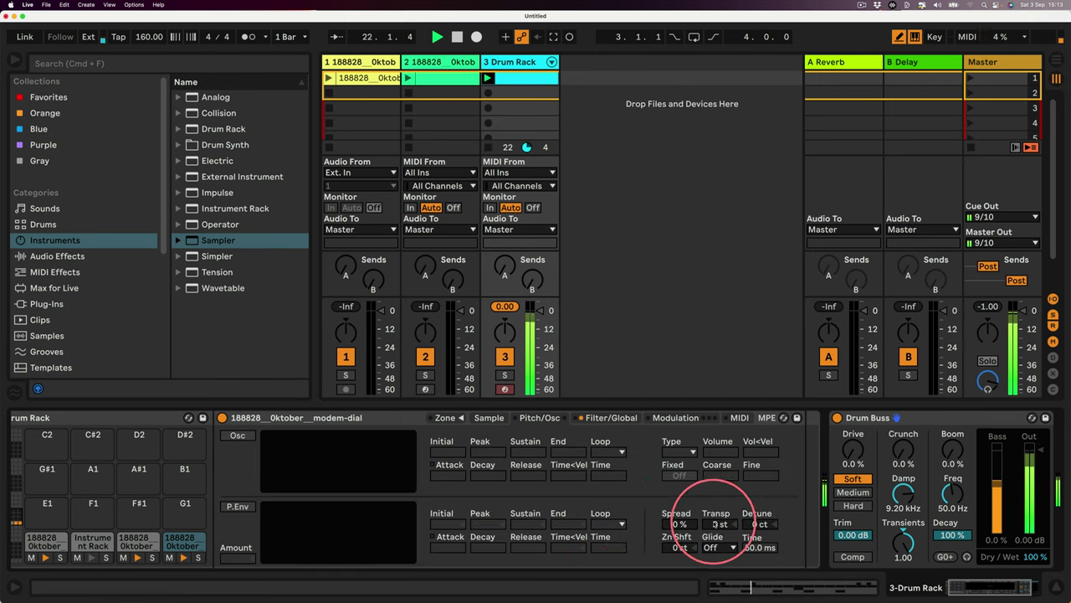
left_click(610, 417)
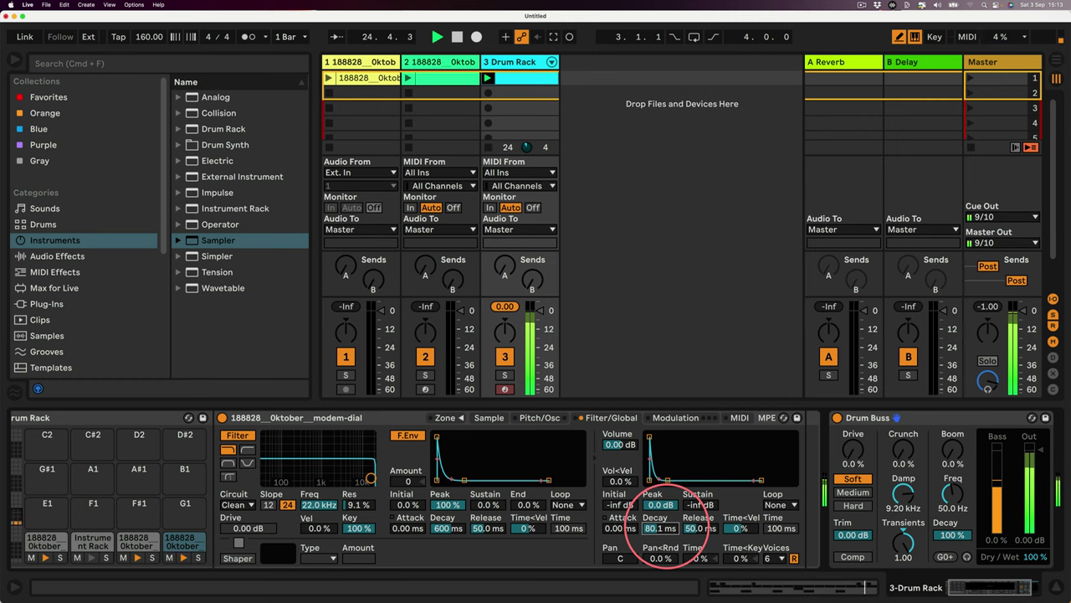
Switch the D#1 Sampler's filter to high-pass at 411 Hz with resonance and key tracking at 0.0 %.
left_click(247, 450)
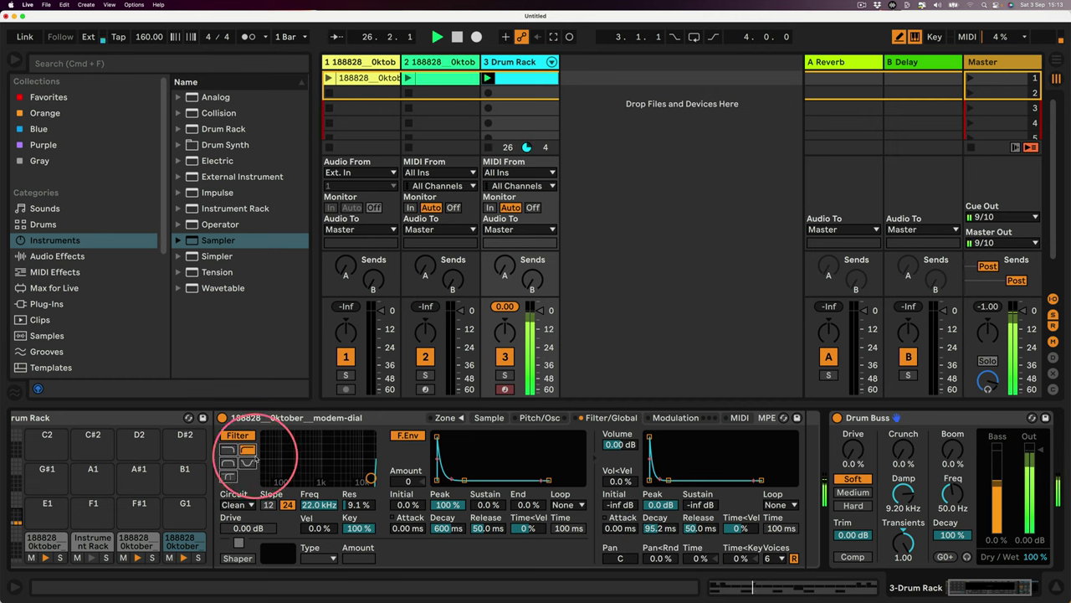
double_click(345, 529)
left_click_drag(327, 466, 308, 482)
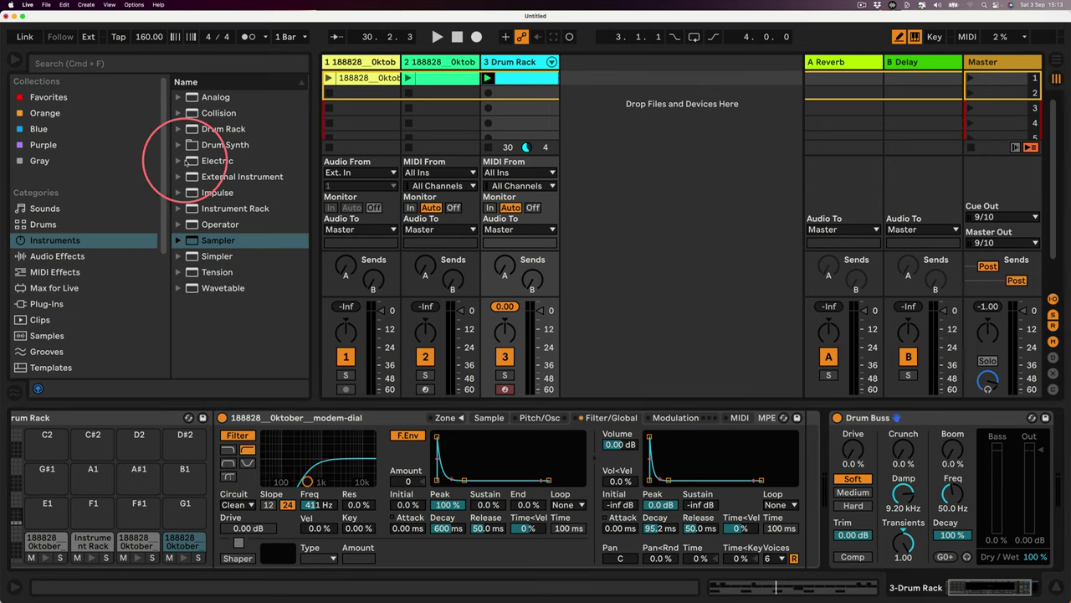
Add a Sampler on a new MIDI track and load the modem recording clip into it.
left_click(48, 241)
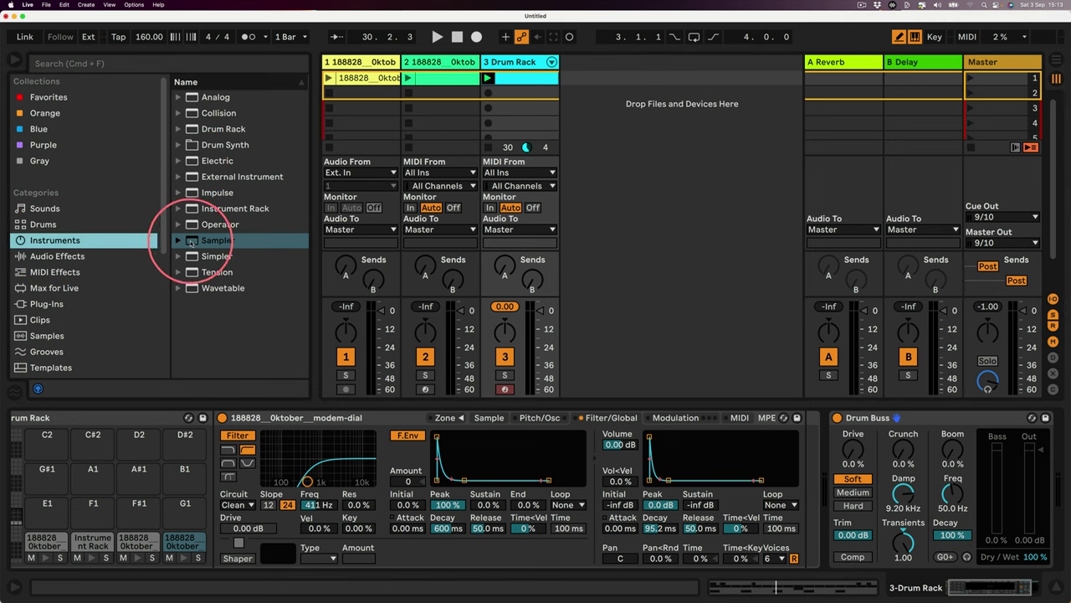
left_click_drag(191, 241, 636, 107)
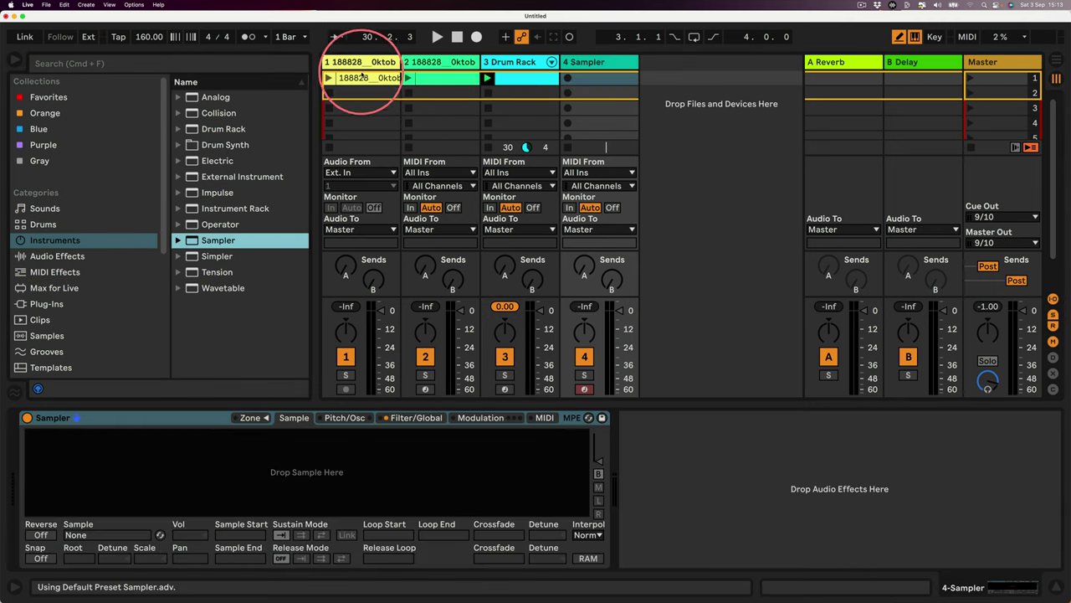
left_click_drag(362, 77, 260, 460)
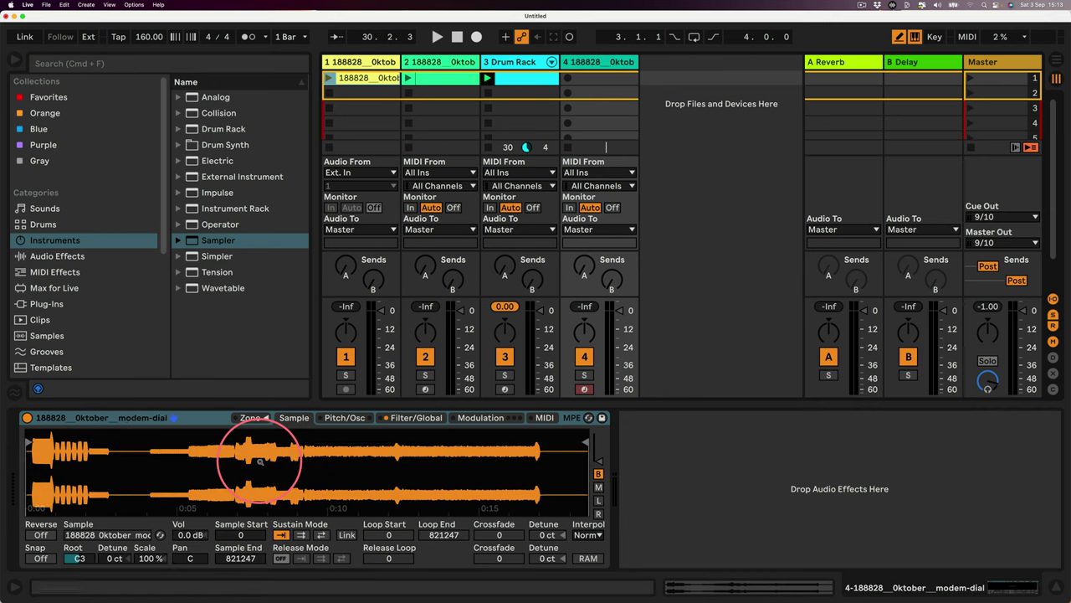
Set the track 4 Sampler's sample start to 11037 in the long opening tone and audition it.
key("a")
key("a")
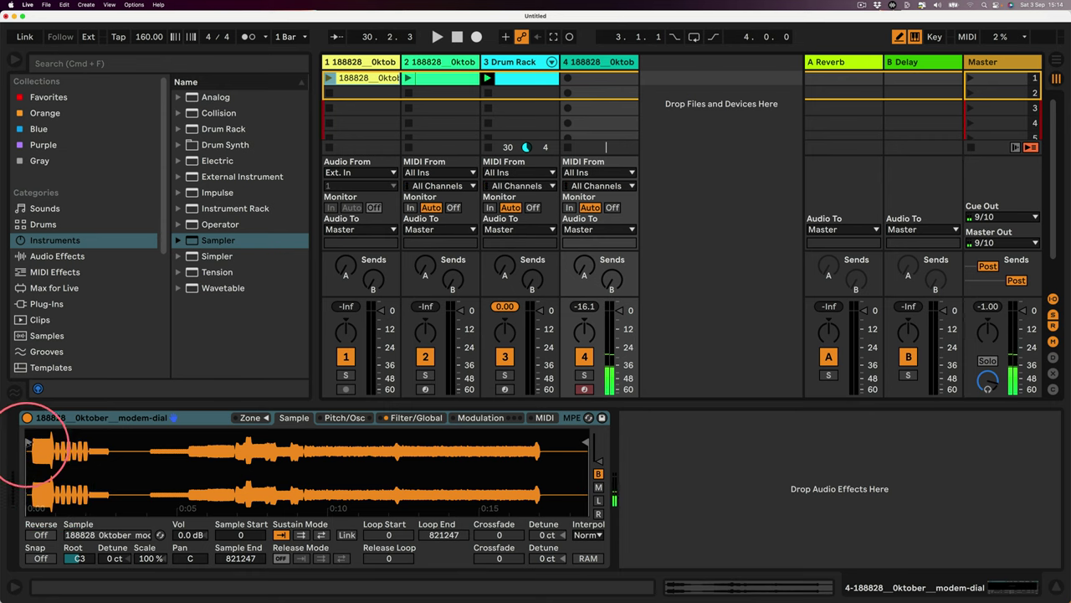
mouse_move(27, 443)
left_mouse_down()
mouse_move(39, 469)
mouse_move(77, 440)
left_mouse_up()
key("a")
key("a")
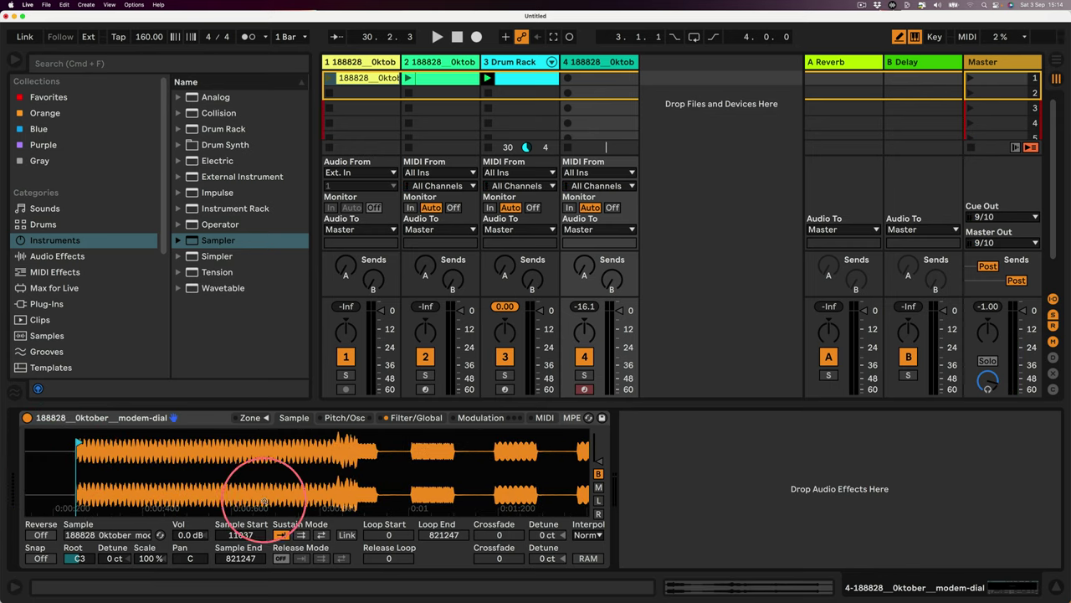
key("a")
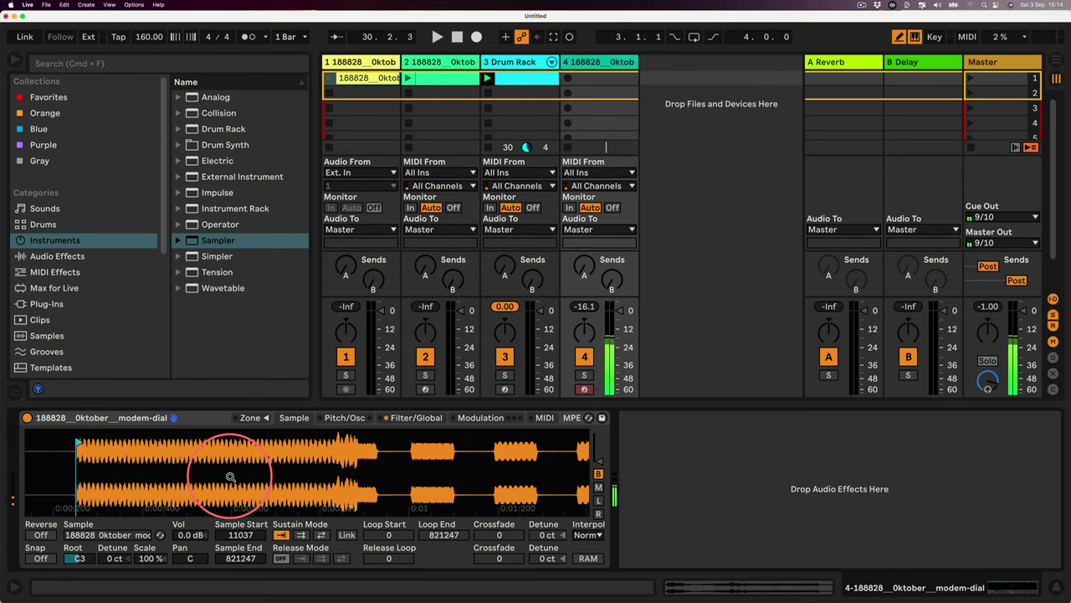
Record a four-bar melody clip in track 4's first slot, then open its notes and replay it from the start.
left_click(593, 80)
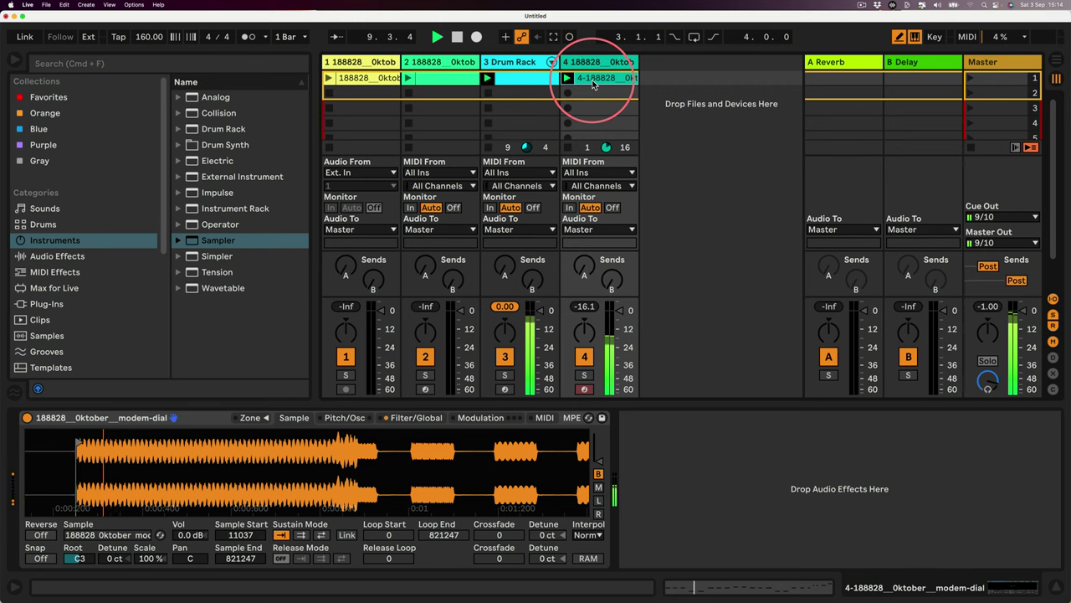
left_click(592, 80)
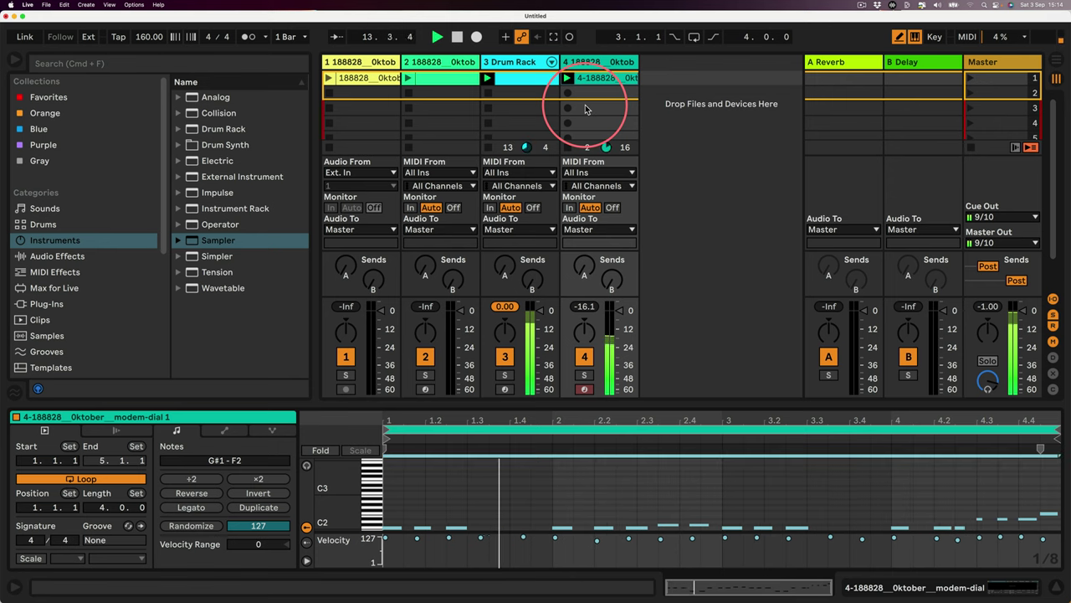
key("space")
key("space")
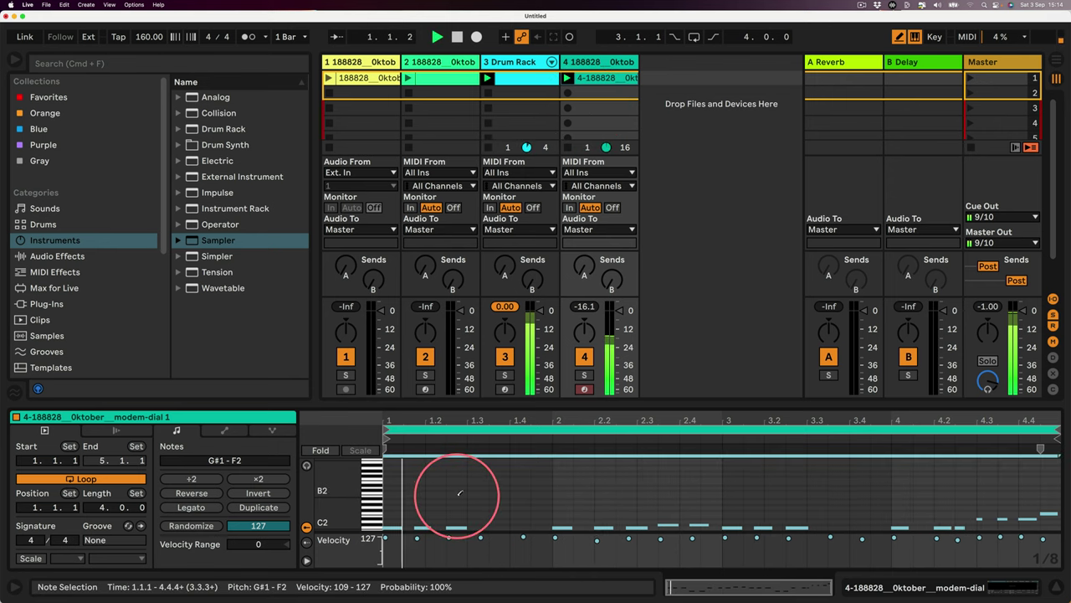
scroll(460, 491, "down", 3)
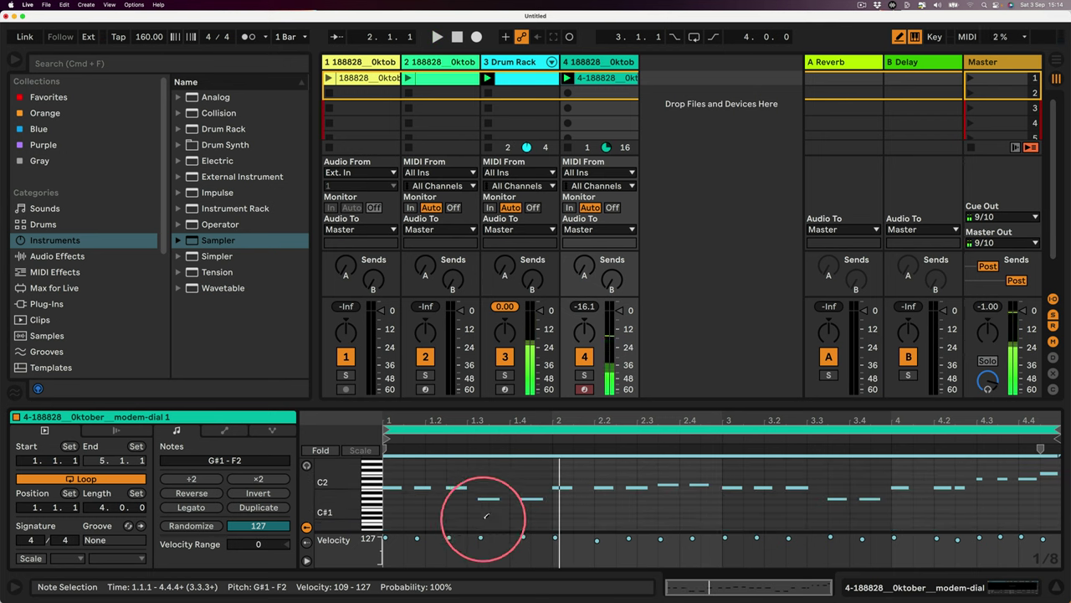
Turn off Draw mode, narrow the note grid to 1/16 and quantize the recorded melody notes.
key("b")
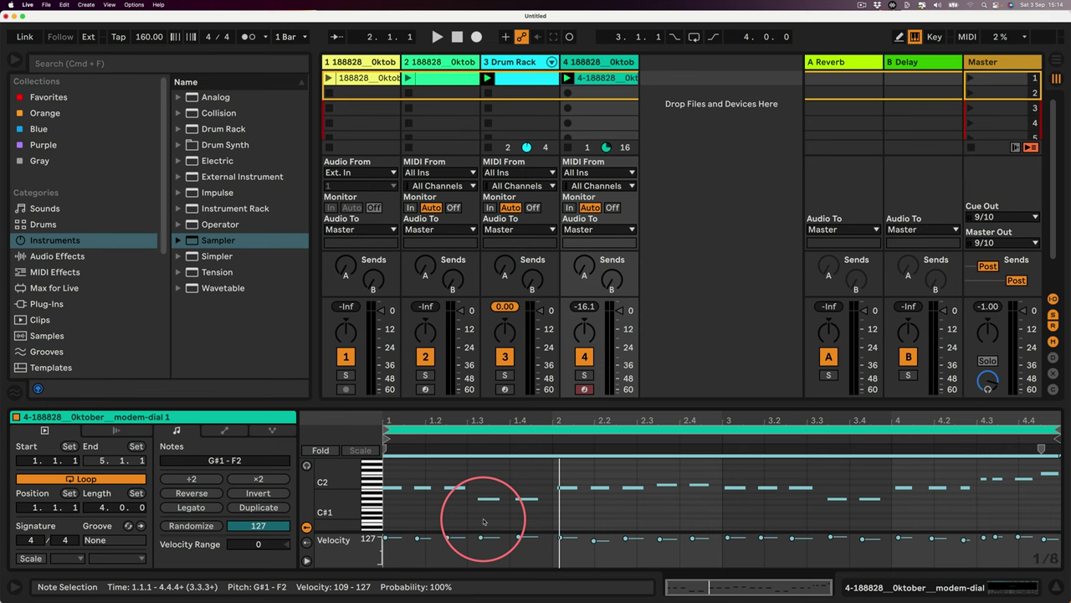
key("super+1")
key("space")
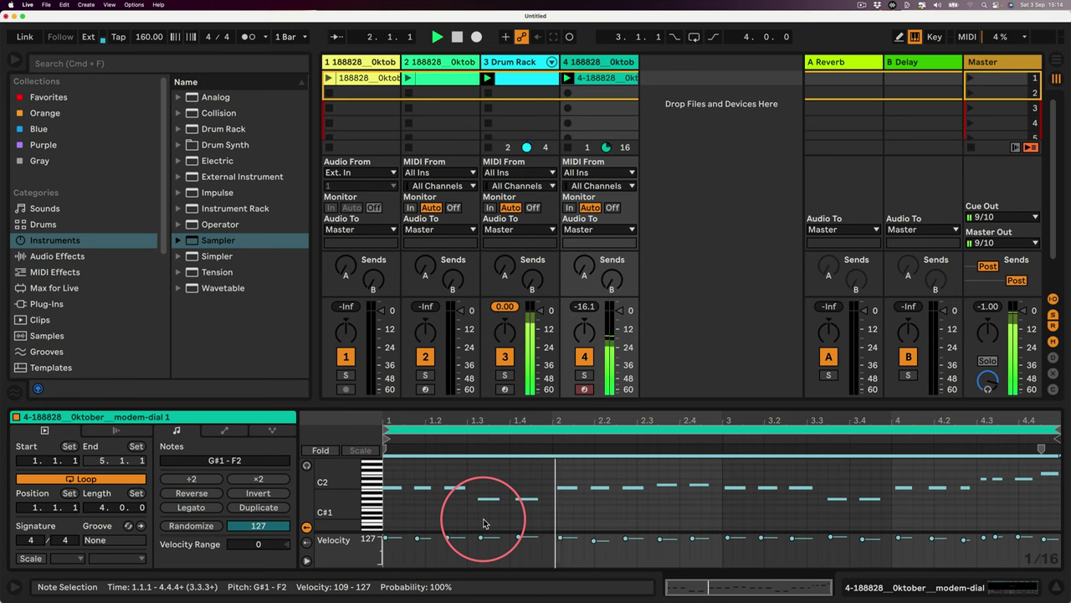
Move the second G#1 note to 1.4.1 and the following C2 notes to 2.1.4 and 2.2.3.
left_click_drag(519, 499, 519, 469)
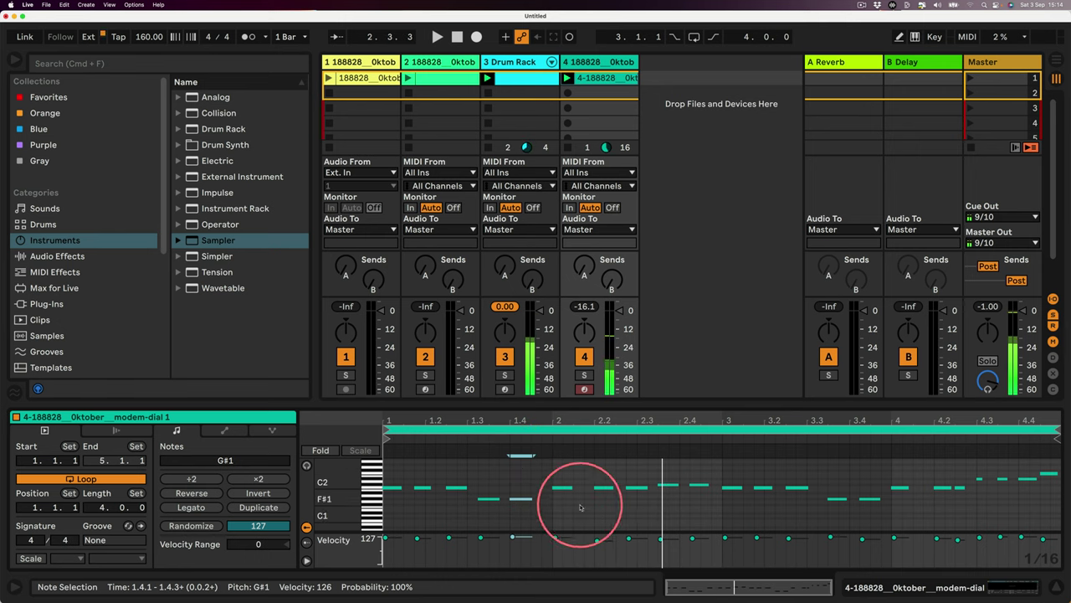
left_click_drag(599, 509, 600, 472)
key("Left")
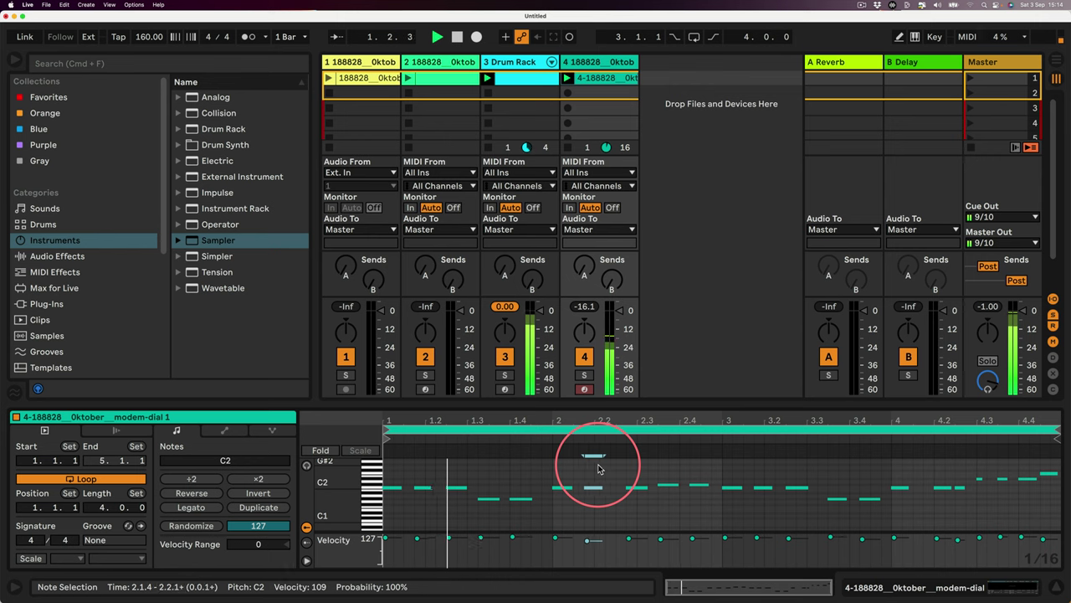
left_click_drag(639, 519, 634, 444)
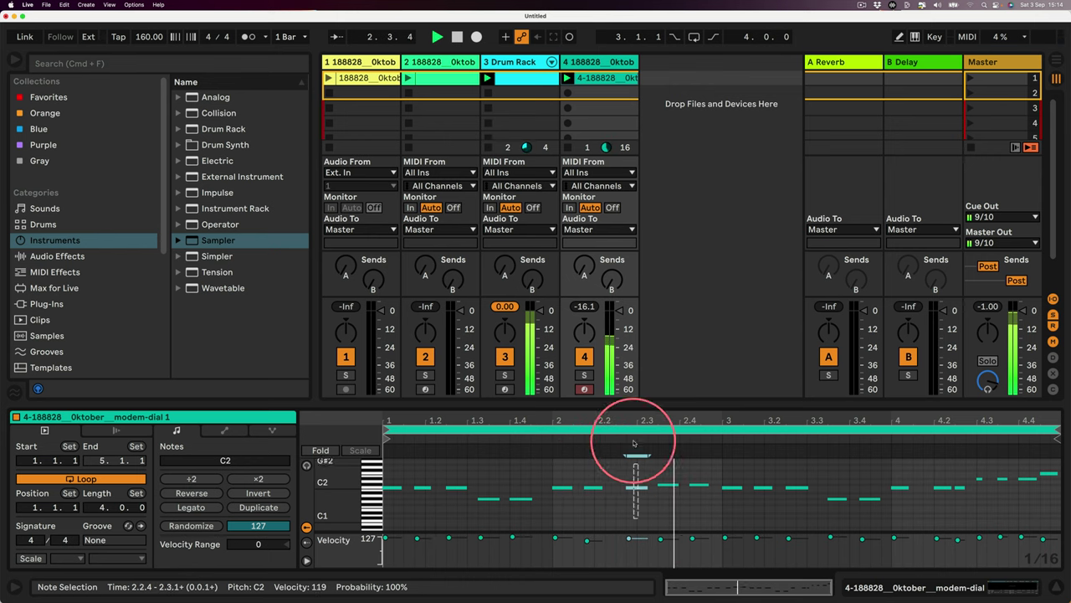
key("Left")
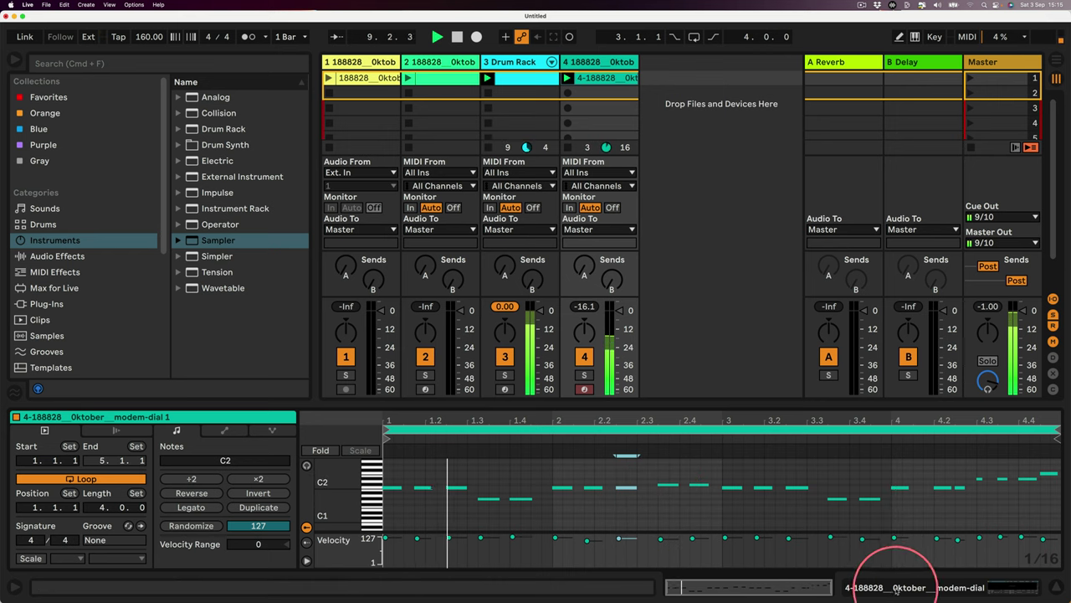
Lower the Drum Rack track's volume and set the track 4 Sampler to filter off, volume 0.00 dB, decay 2.25 s and sustain -inf dB.
left_click(866, 586)
left_click_drag(258, 477, 239, 466)
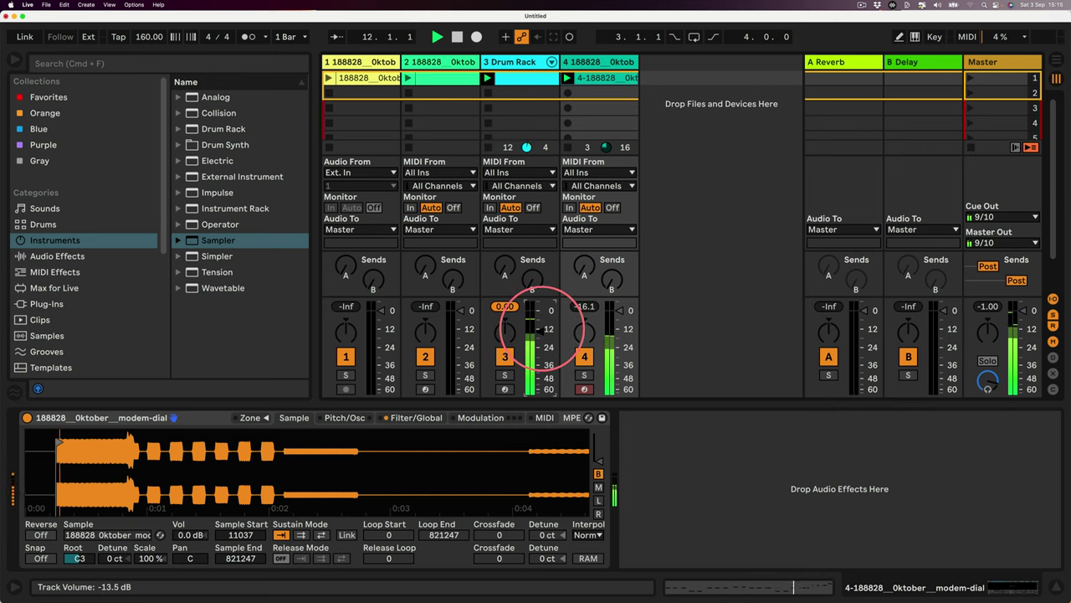
left_click(416, 417)
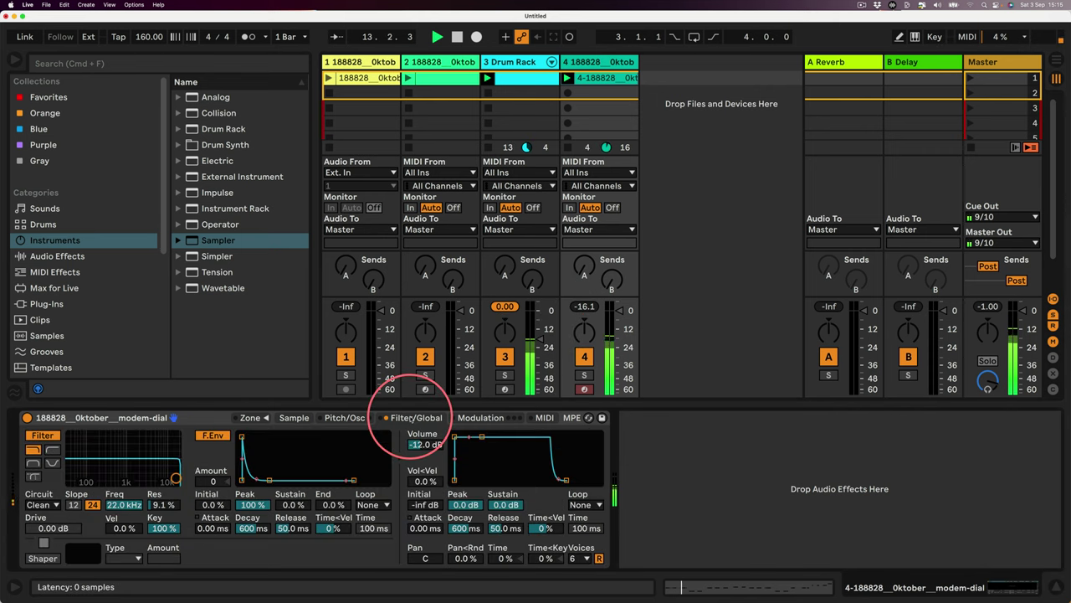
left_click(42, 436)
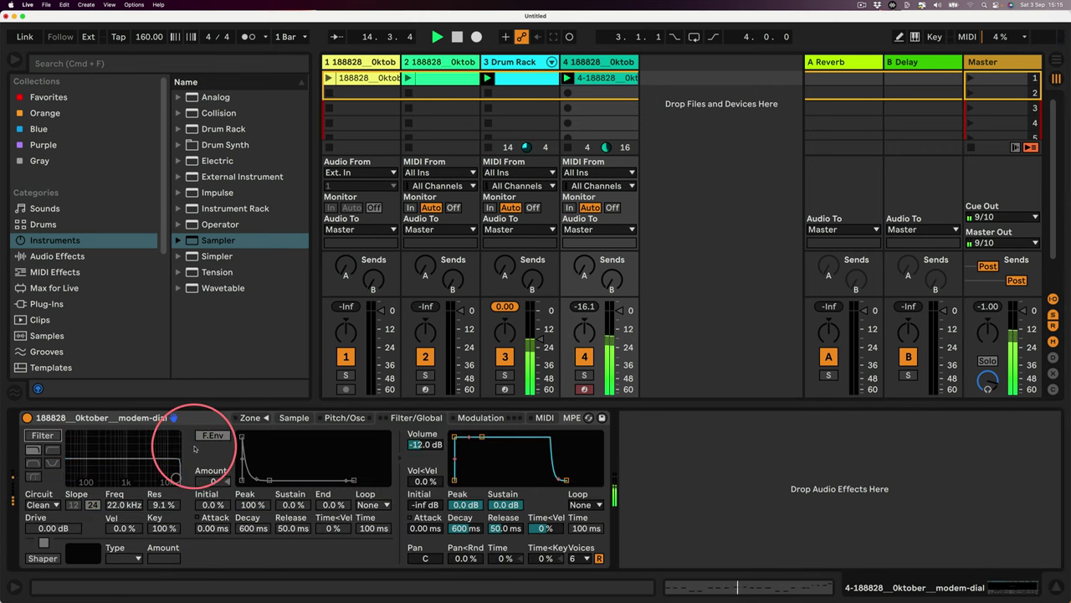
left_click_drag(424, 447, 487, 480)
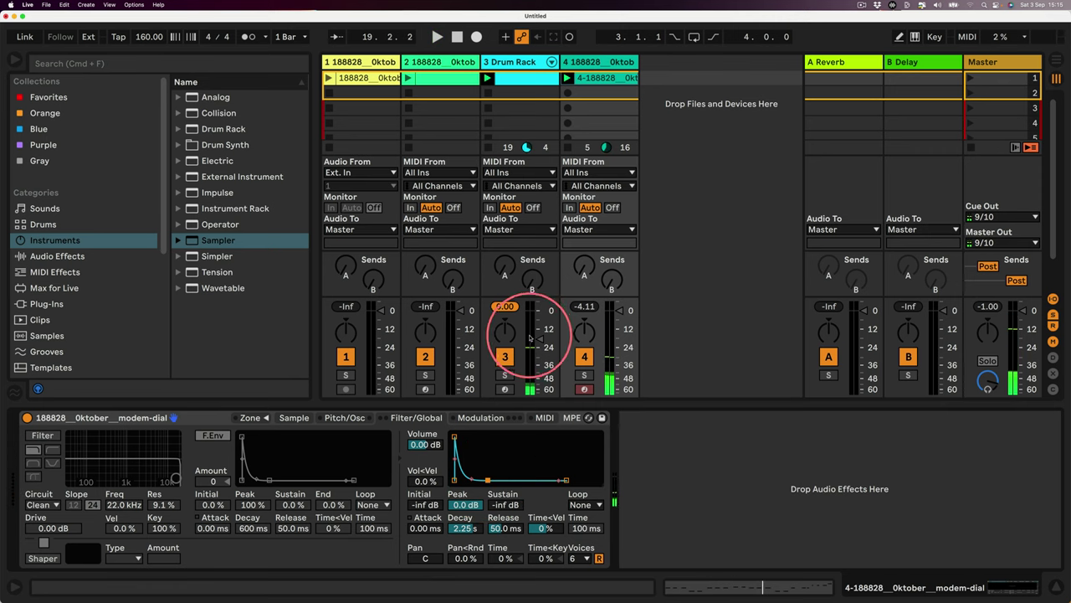
Add a Sampler on a new track 5, load track 1's modem recording into it and set the sample start to 182334.
left_click_drag(199, 240, 692, 118)
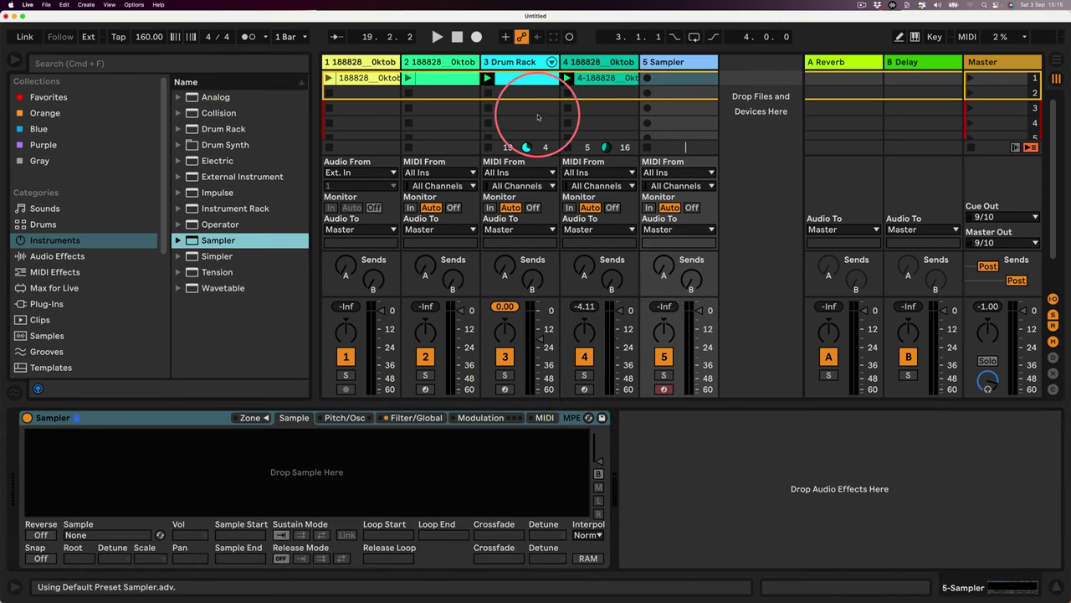
left_click_drag(362, 77, 194, 499)
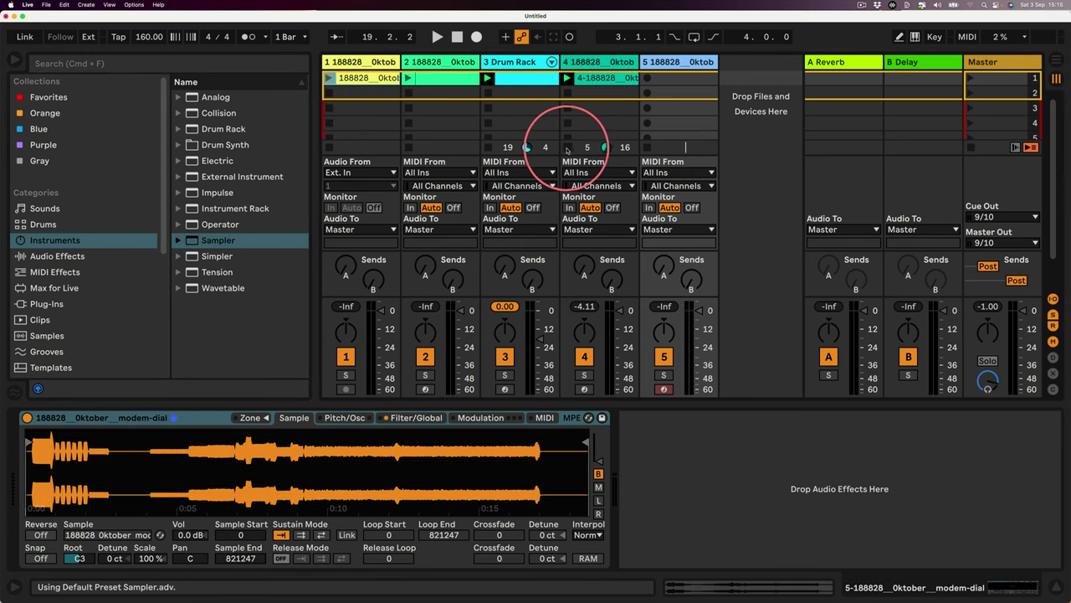
mouse_move(30, 440)
left_mouse_down()
mouse_move(58, 441)
mouse_move(58, 462)
mouse_move(53, 455)
mouse_move(192, 449)
mouse_move(180, 438)
mouse_move(177, 465)
left_mouse_up()
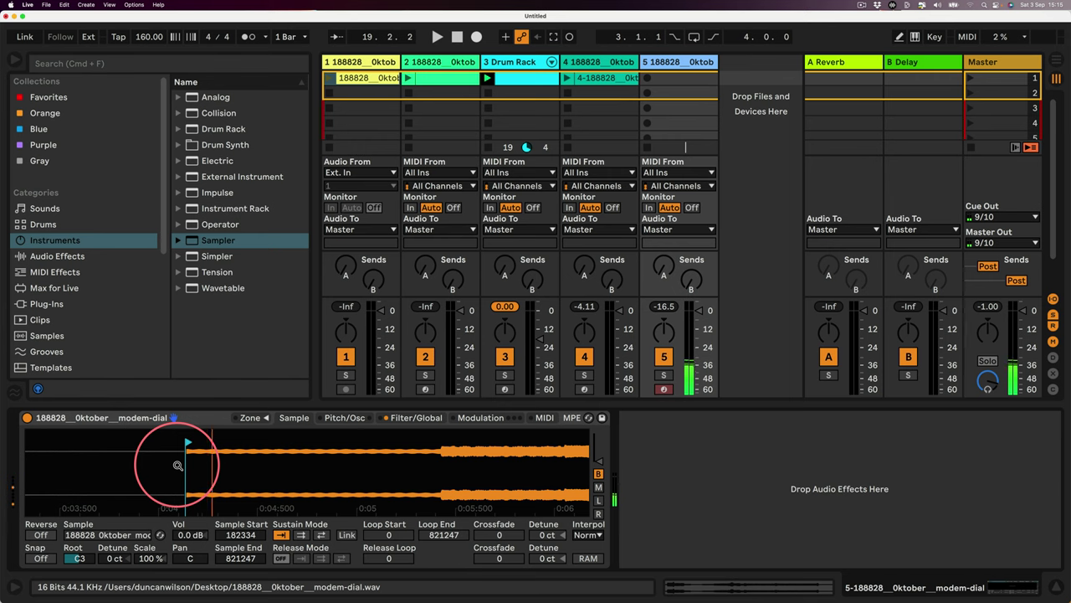
Play over the beat on track 5, capture the performance as a MIDI clip and start its loop at about bar 7.
key("space")
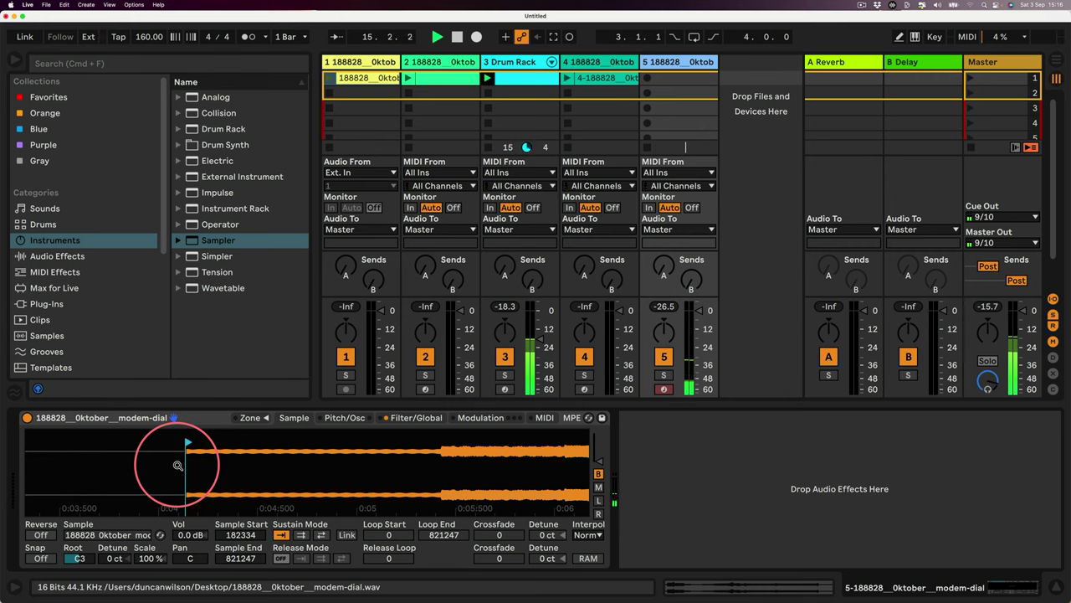
left_click(553, 37)
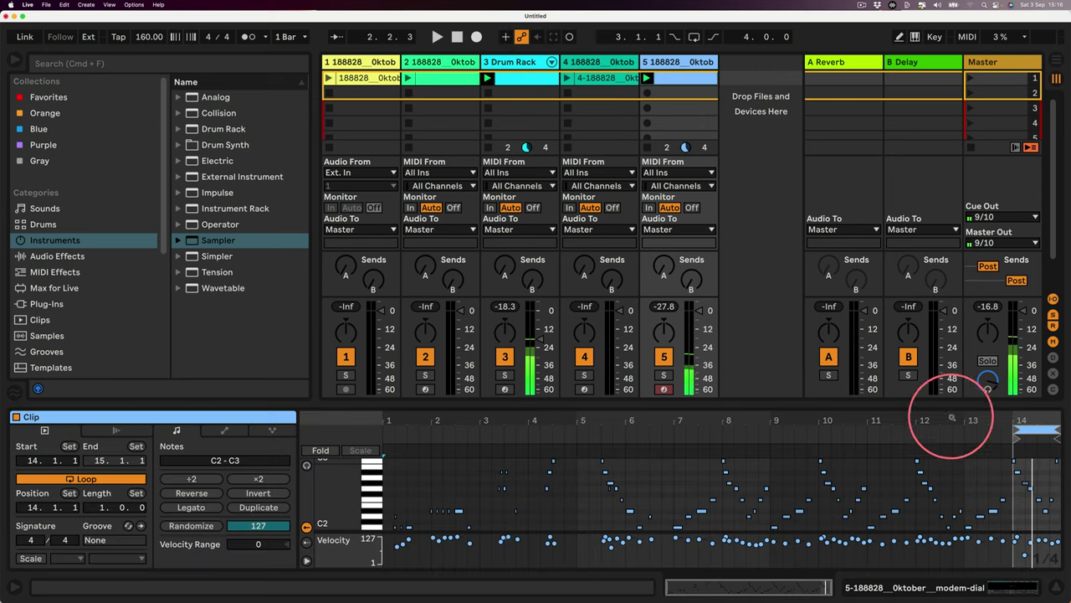
left_click_drag(1017, 429, 577, 450)
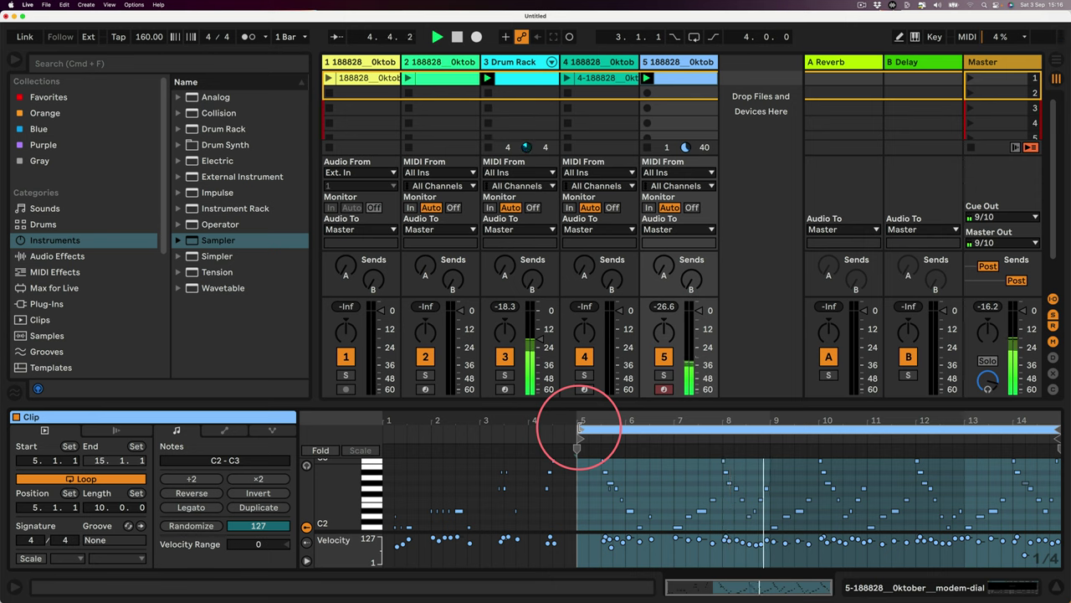
left_click_drag(579, 428, 674, 441)
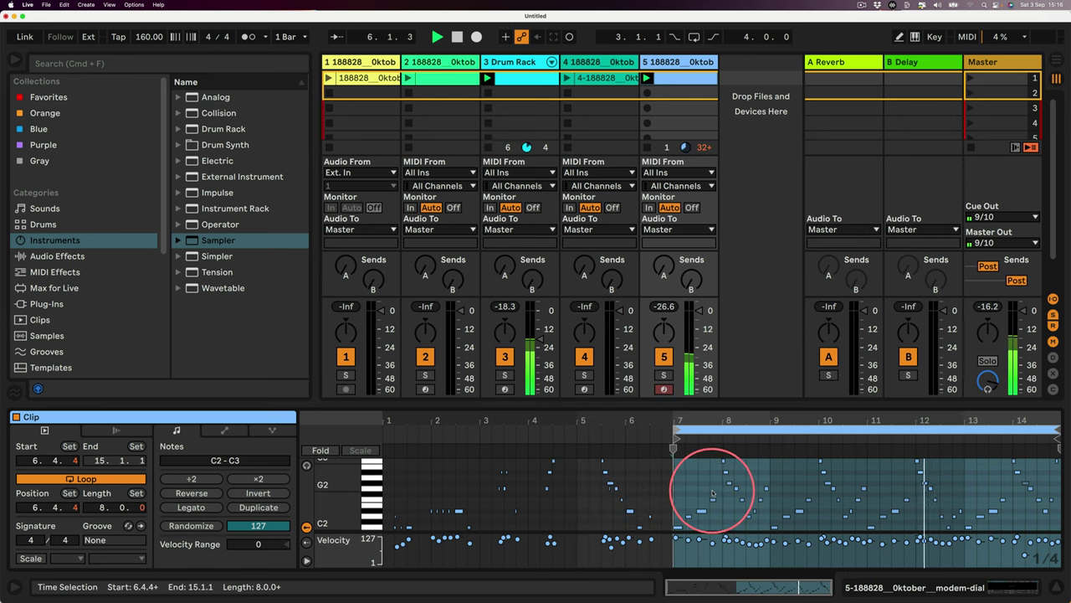
Set the loop start of track 5's clip as 1.1.1 and audition the clip together with track 4's melody.
right_click(677, 440)
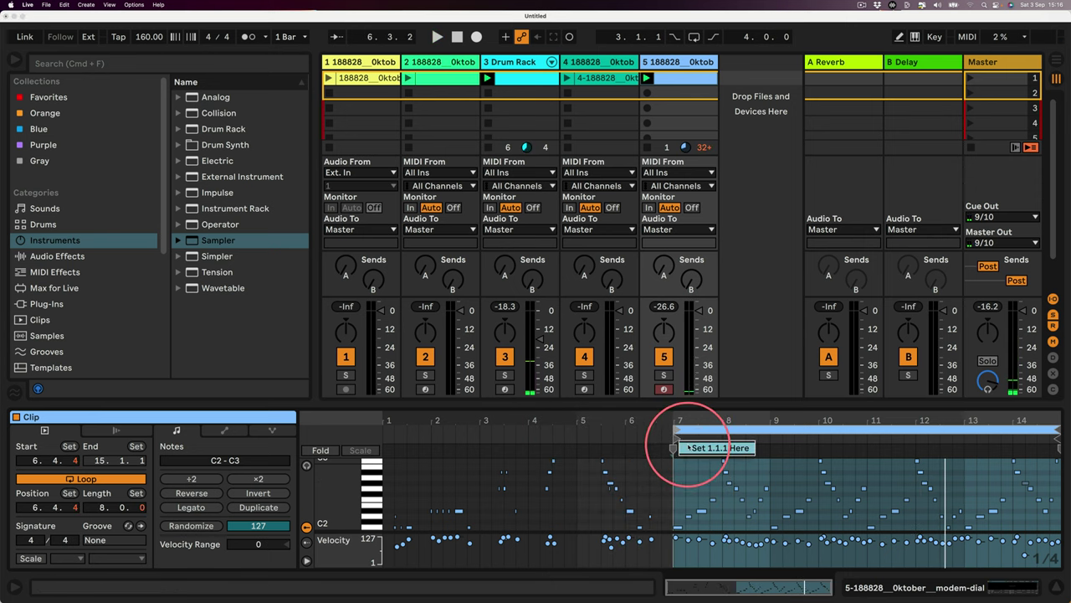
left_click(691, 447)
key("space")
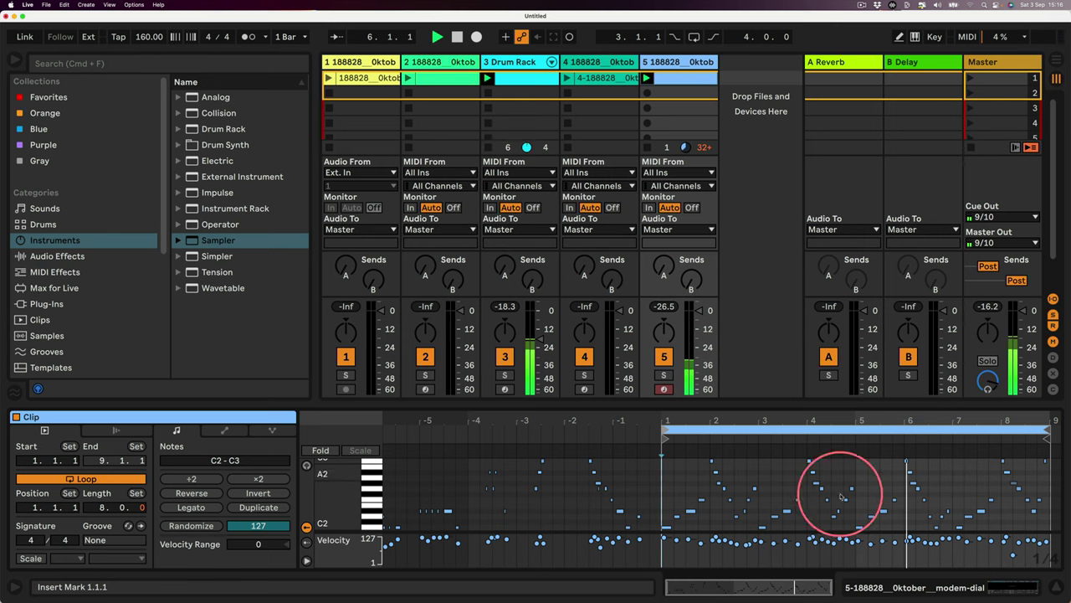
left_click(568, 78)
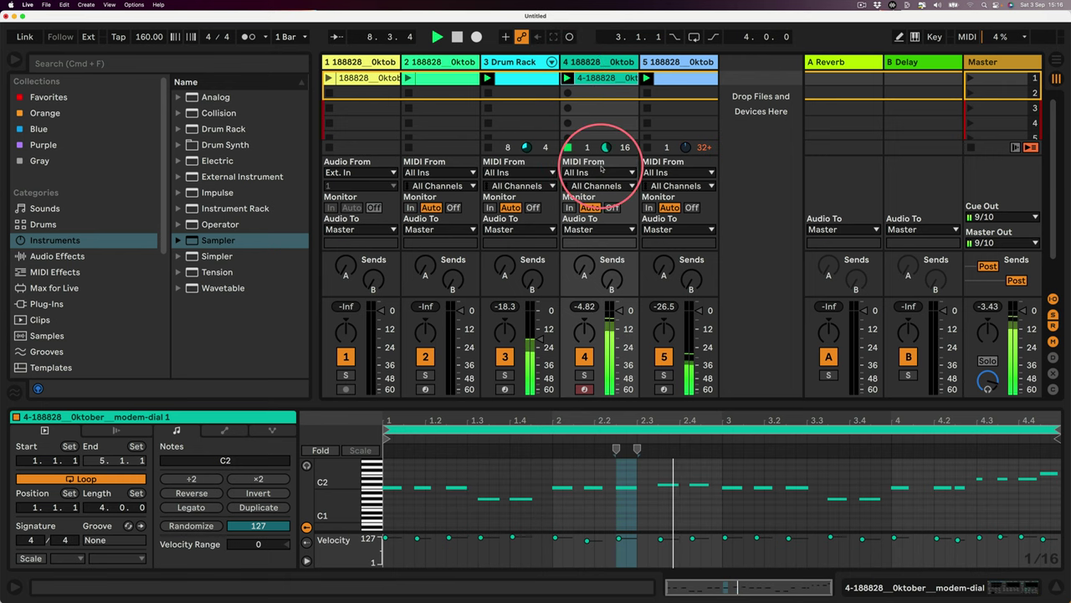
left_click(675, 64)
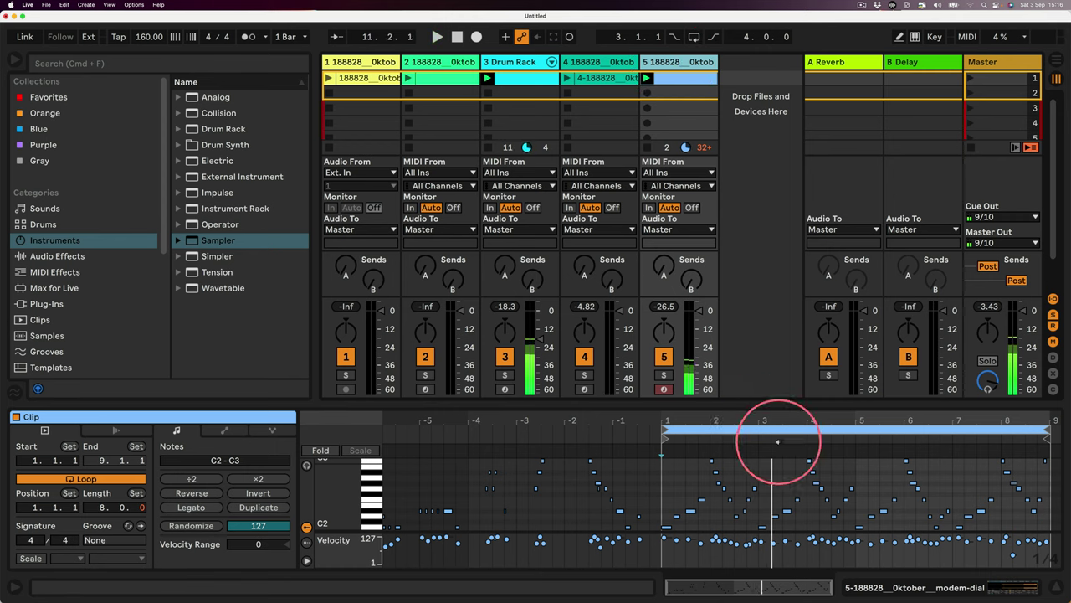
Nudge the D#2 note in bar 2 to 2.3.3 and the late C2 note in bar 7 to 7.1.1.
left_click_drag(752, 415, 752, 468)
left_click_drag(728, 521, 728, 492)
key("Left")
left_click_drag(815, 403, 612, 339)
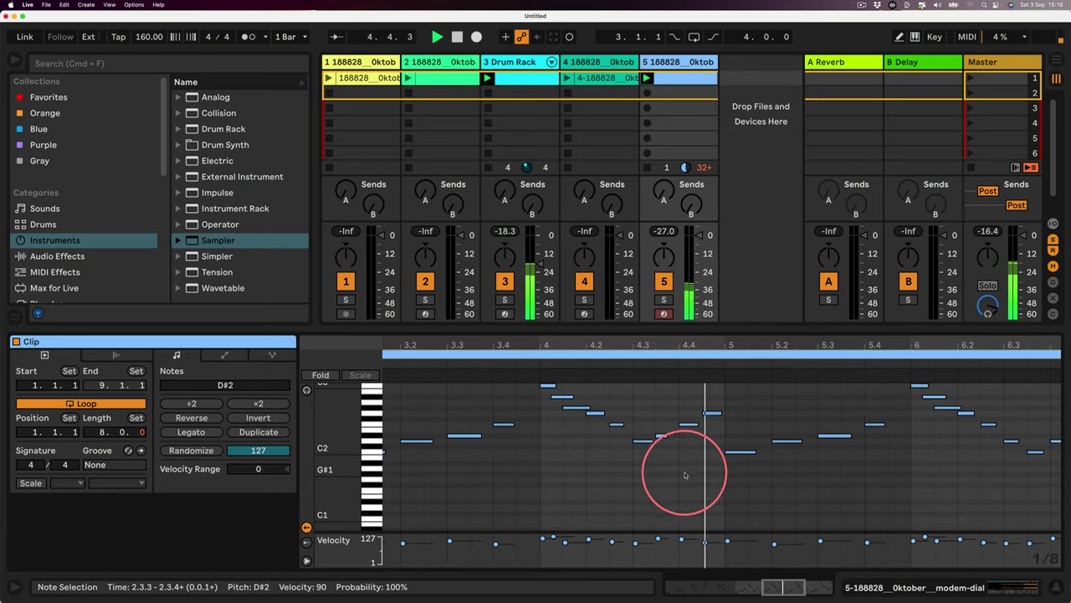
left_click_drag(767, 341, 406, 358)
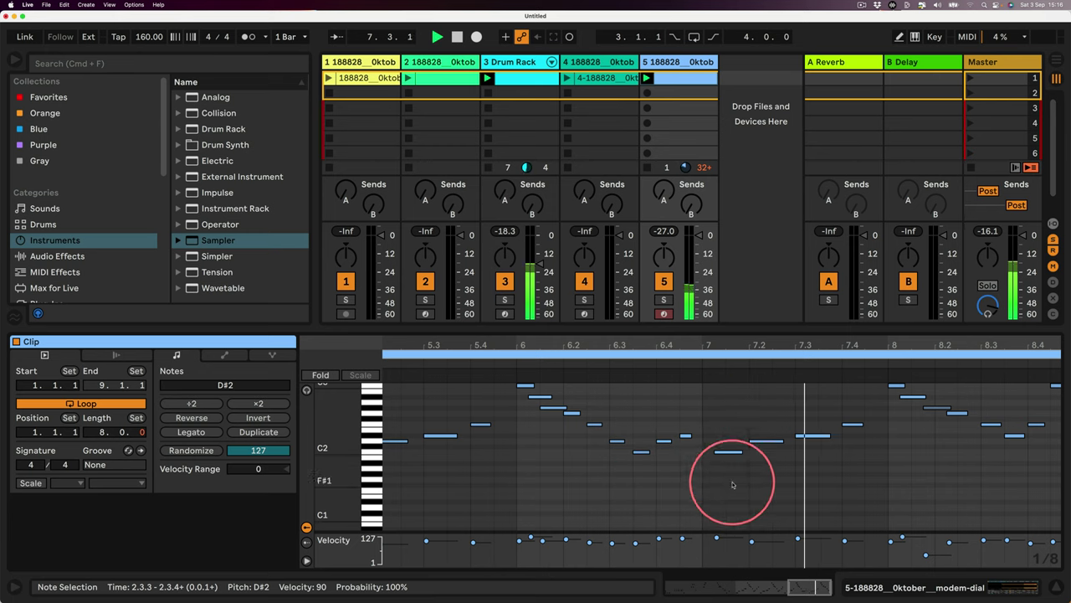
left_click_drag(735, 486, 721, 374)
key("Left")
mouse_move(887, 345)
left_mouse_down()
mouse_move(891, 335)
mouse_move(875, 336)
left_mouse_up()
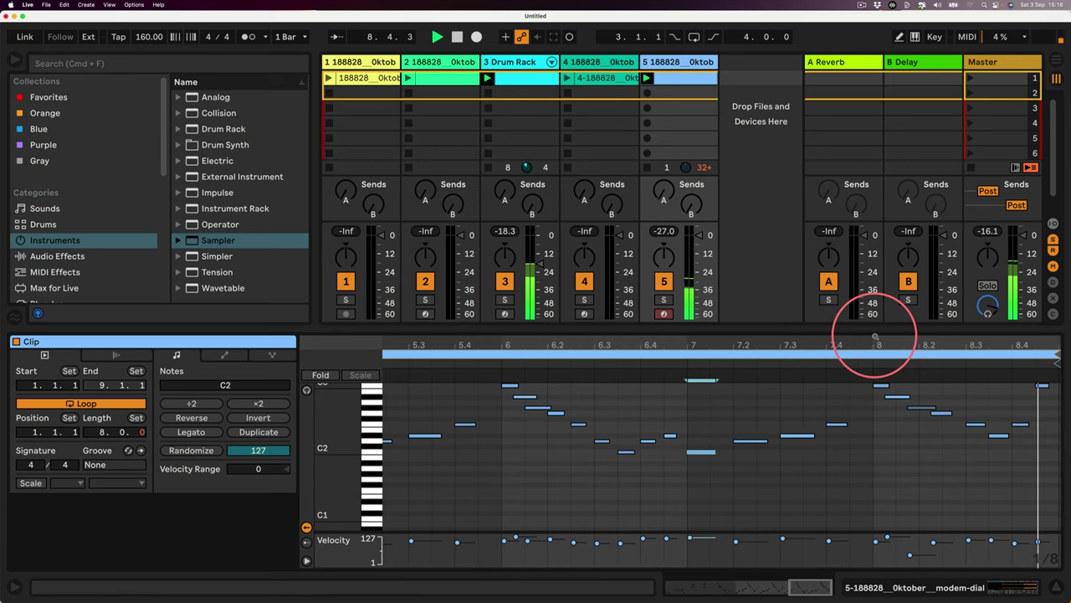
Try bar 8's A#2, G#2 and G2 notes a sixteenth later and replay the passage from bar 7.
key("space")
mouse_move(899, 439)
left_mouse_down()
mouse_move(895, 397)
mouse_move(944, 448)
mouse_move(957, 423)
mouse_move(948, 414)
left_mouse_up()
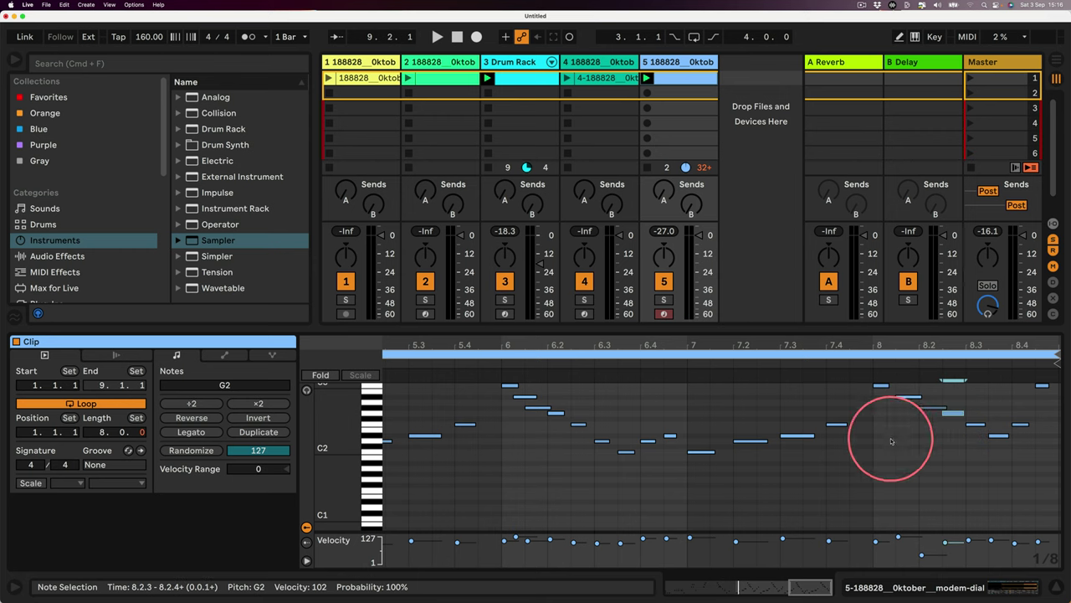
left_click(820, 362)
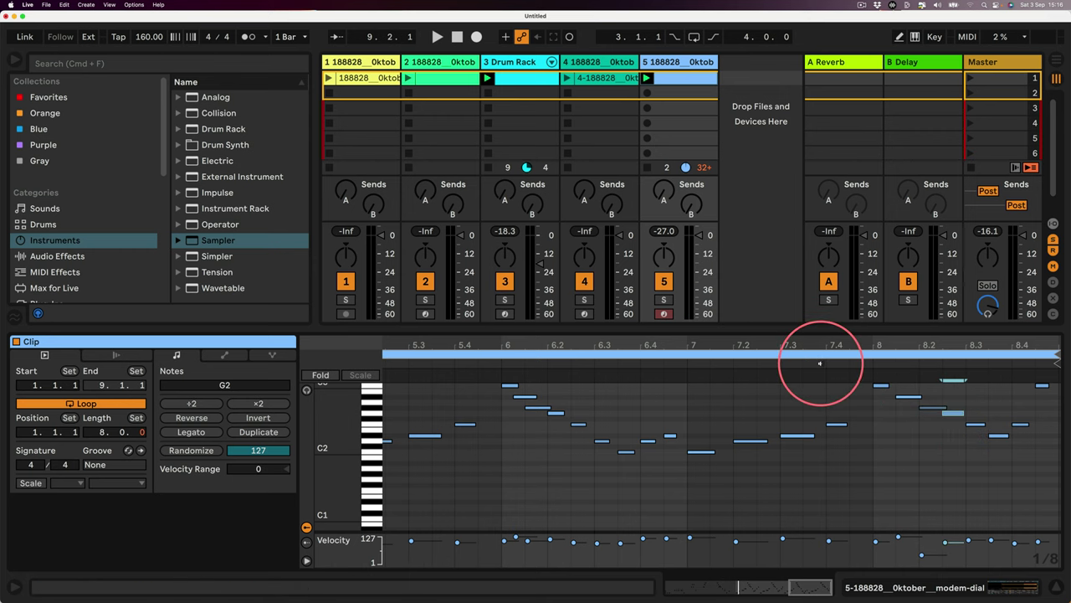
left_click(760, 360)
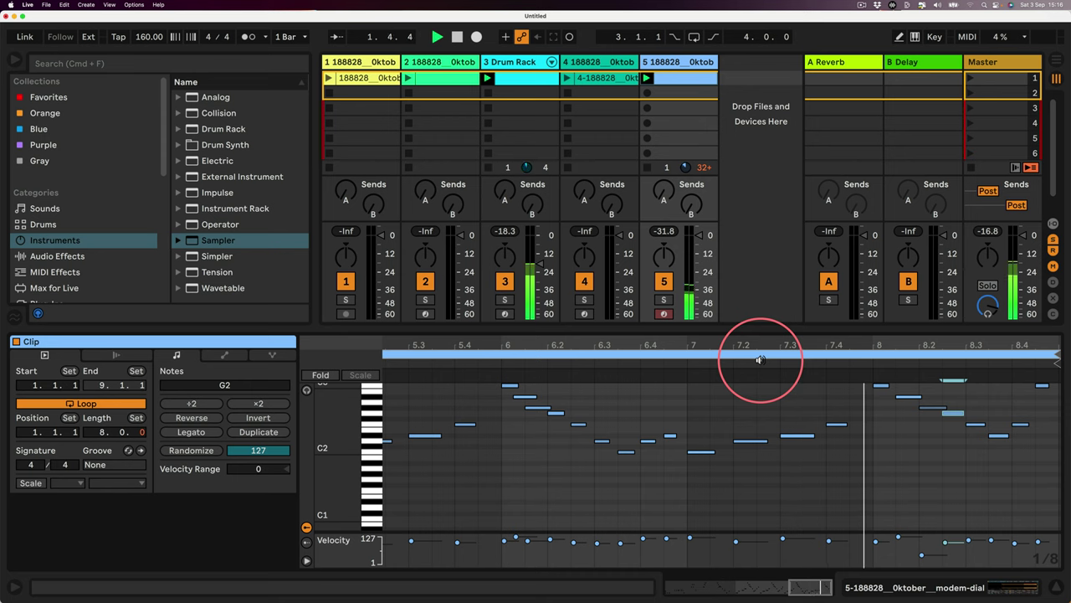
Move bar 8's A#2 note to 8.1.2 and its G#2 note to 8.1.3, and replay the clip.
left_click(909, 389)
left_click(909, 396)
key("Left")
left_click(928, 407)
key("Left")
key("Left")
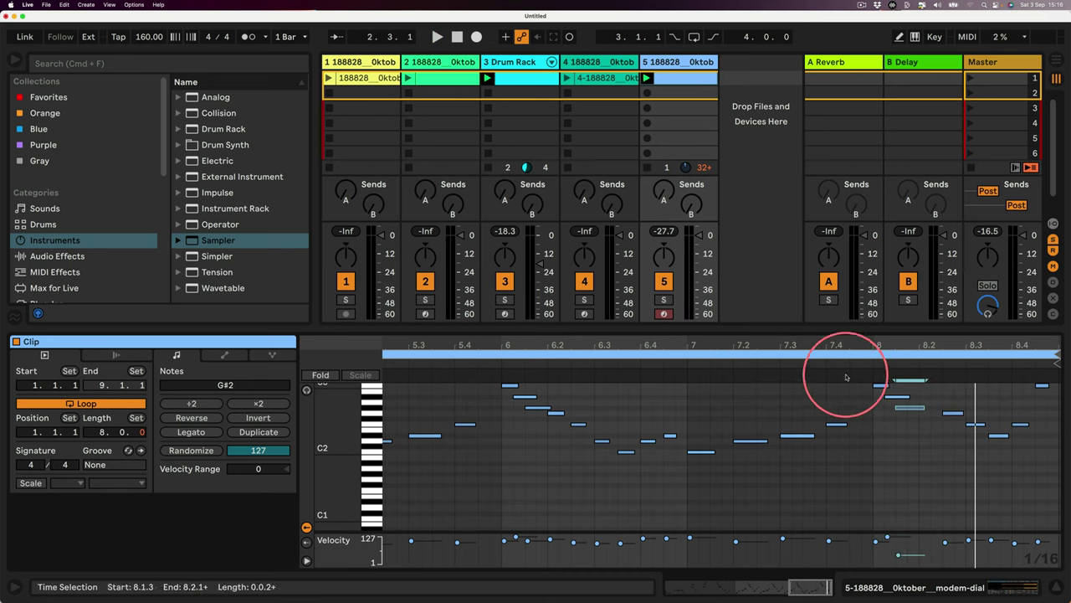
key("space")
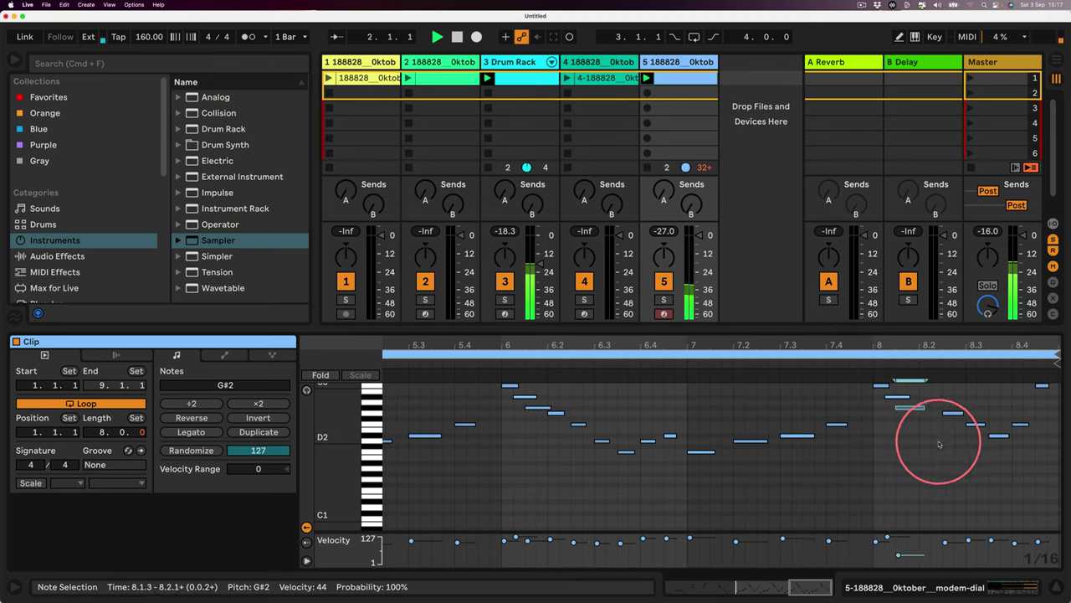
Move bar 8's G2 note to 8.2.1 and shift the notes following it an eighth earlier, ending with C3 at 8.4.1.
left_click(952, 412)
key("Left")
key("Left")
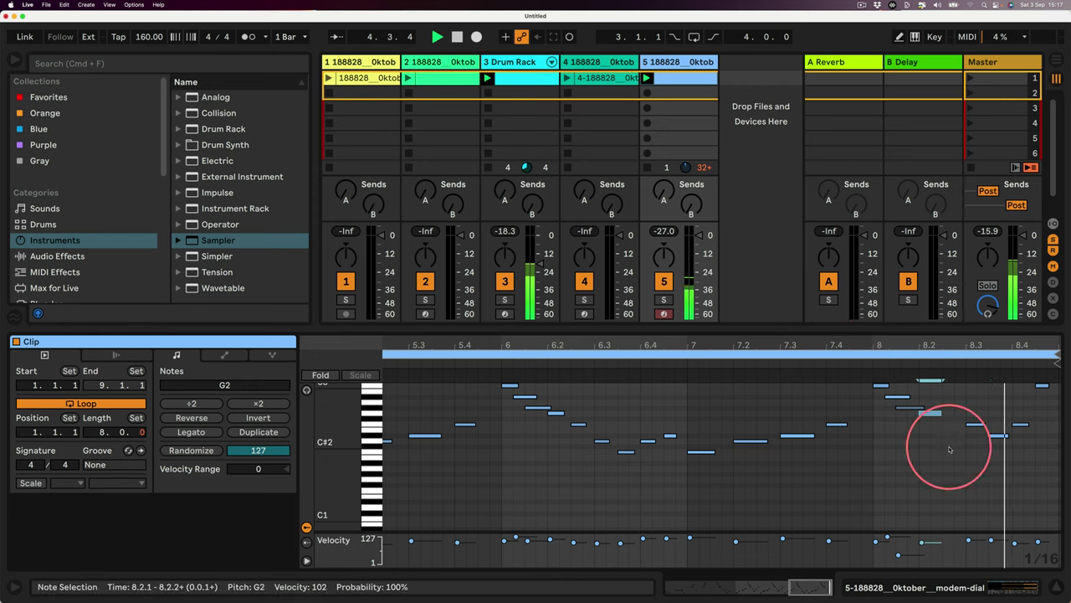
left_click_drag(970, 475, 1020, 387)
key("Left")
key("Left")
left_click(929, 491)
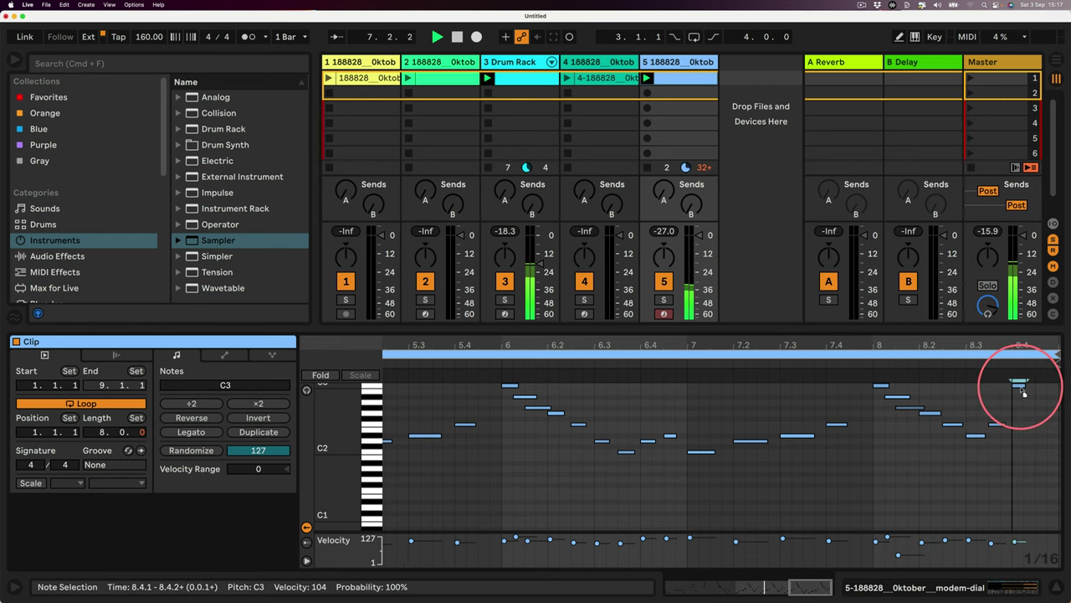
Lower the C3 note at 8.4.1 to B2 and add a C3 note at 8.4.3.
left_click(830, 364)
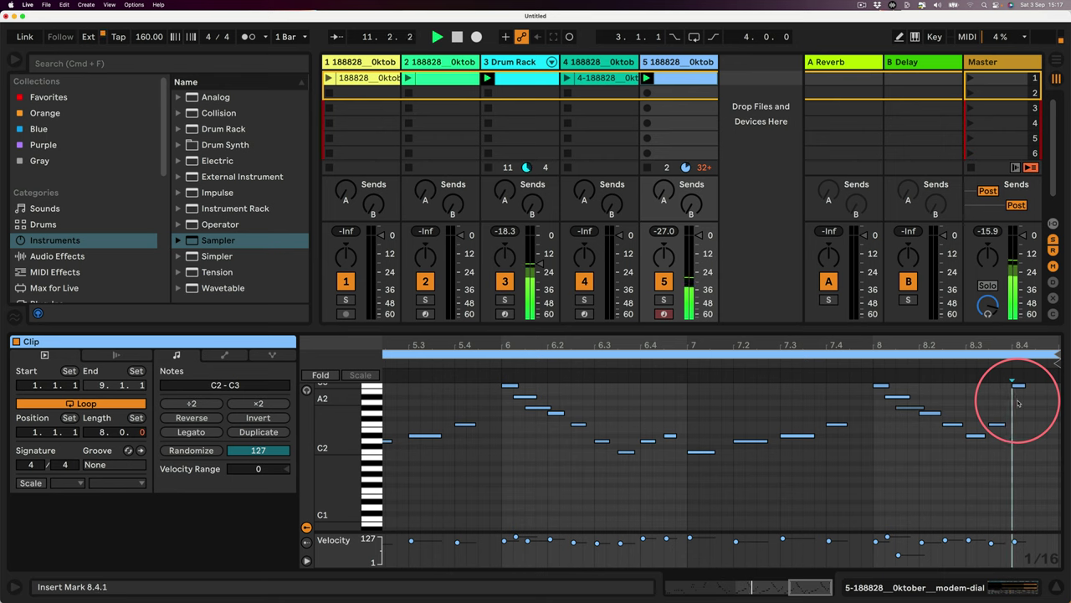
left_click_drag(1019, 383, 1022, 399)
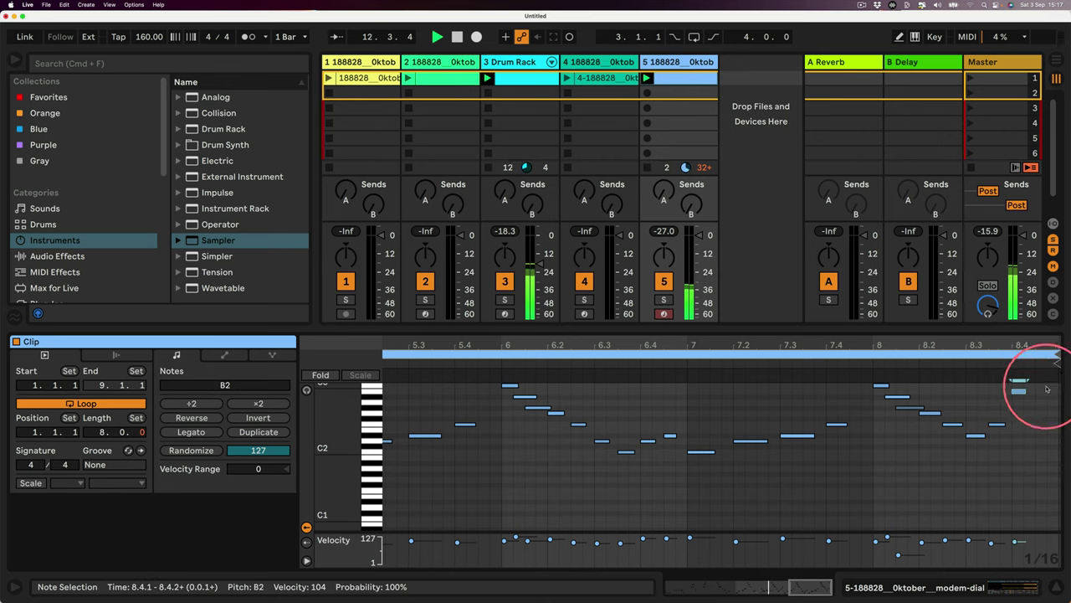
double_click(1043, 386)
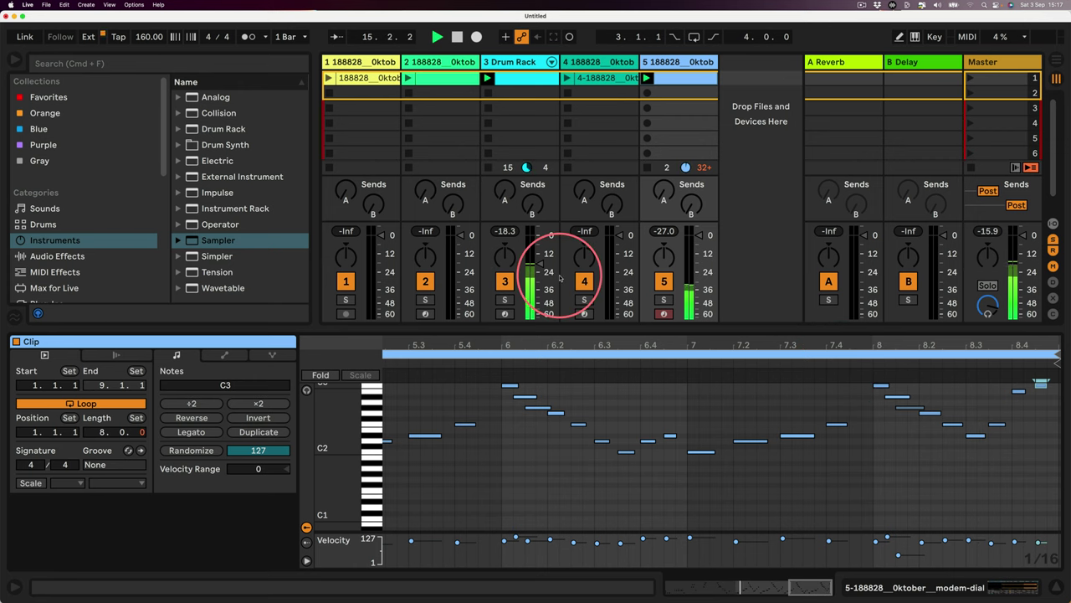
Turn off the filter in track 5's Sampler and set the volume envelope's sustain to -inf dB and decay to 60.0 s.
left_click(875, 587)
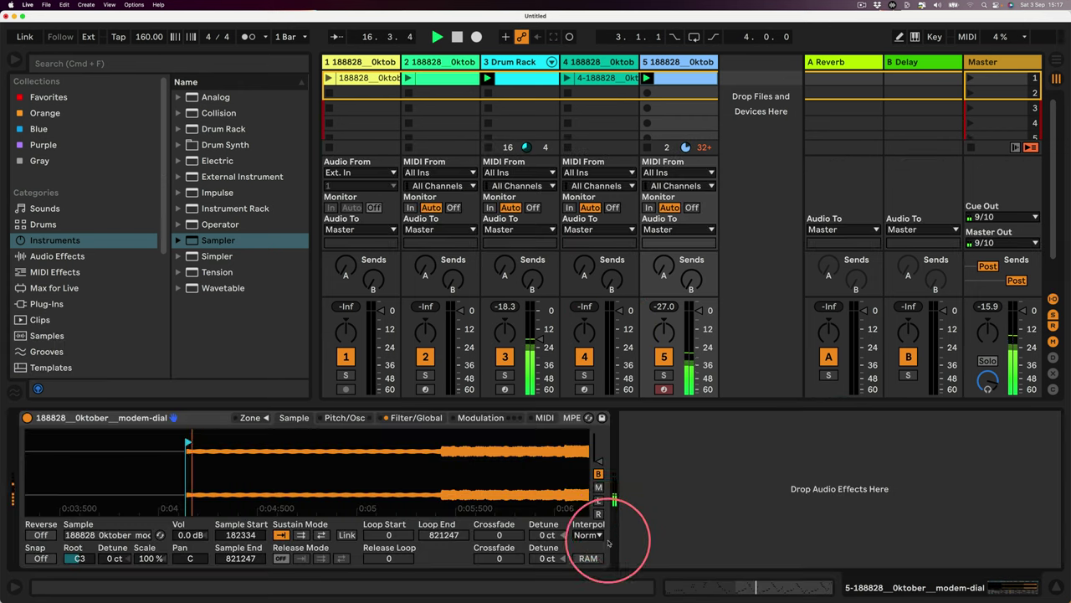
left_click(427, 416)
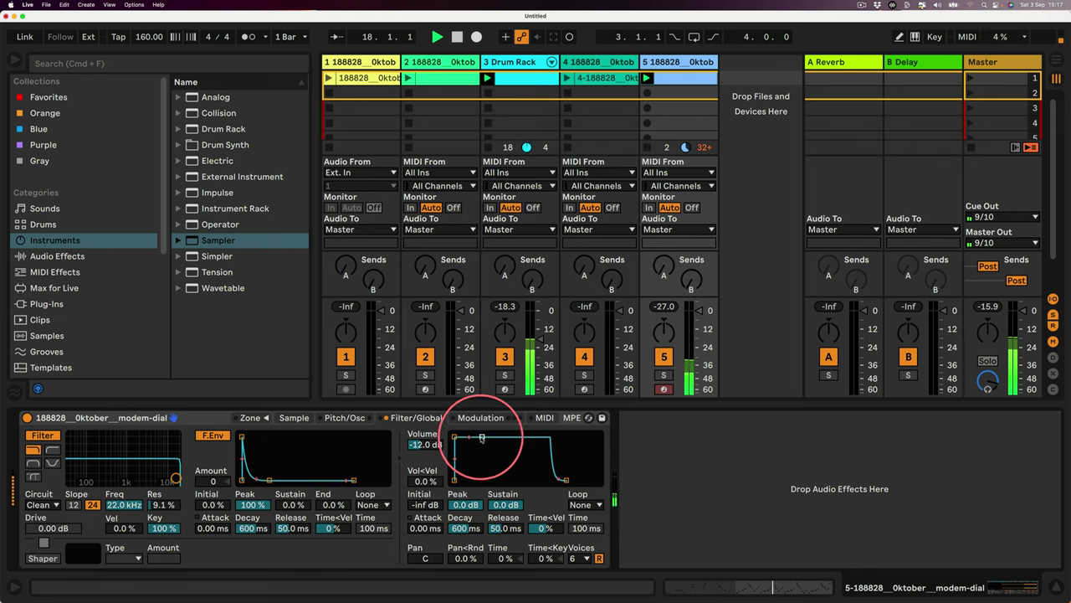
left_click_drag(481, 437, 483, 479)
left_click(52, 434)
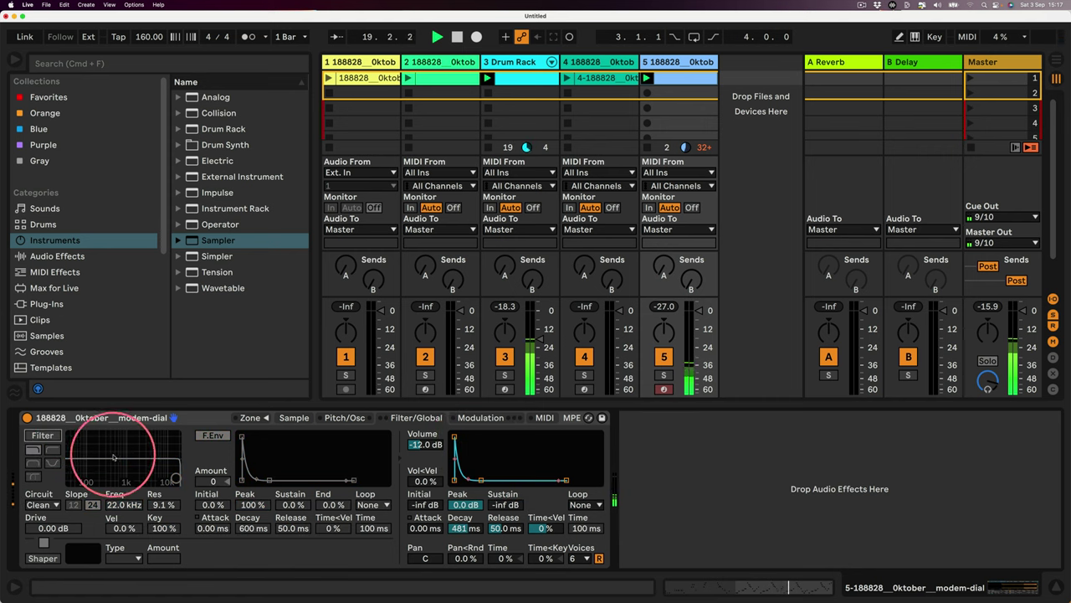
left_click_drag(481, 479, 503, 481)
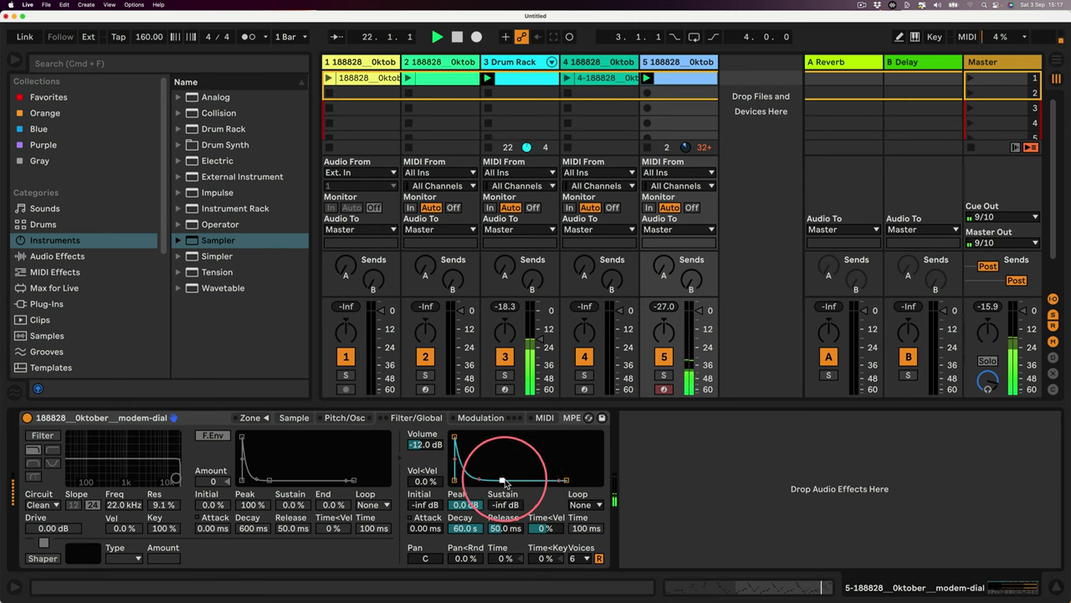
Limit track 5's Sampler to 1 voice with retrigger off and set its glide mode to Portamento.
left_click(580, 559)
left_click(583, 374)
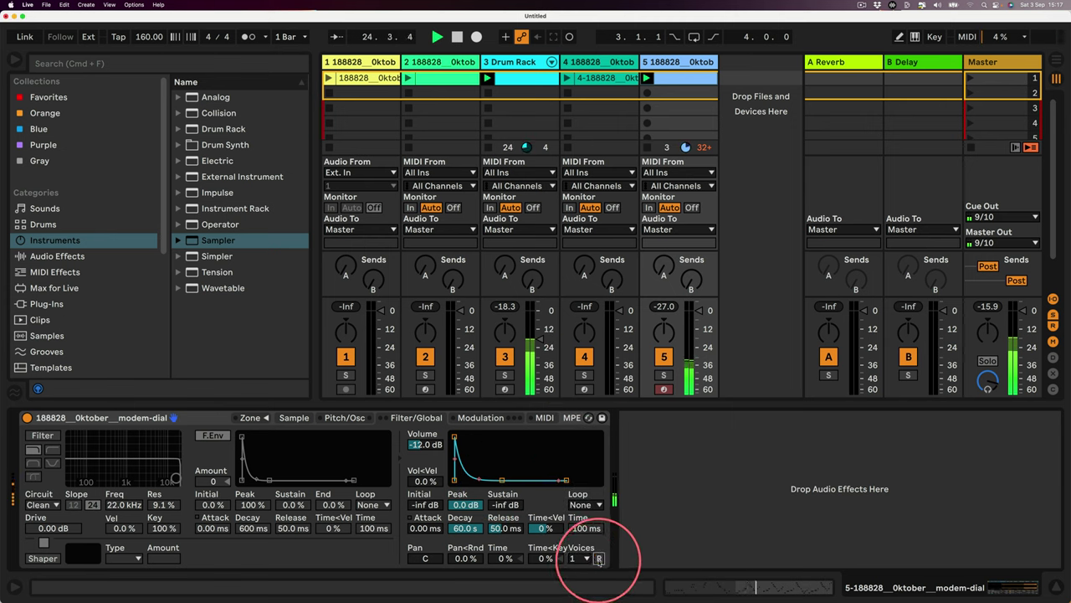
left_click(473, 418)
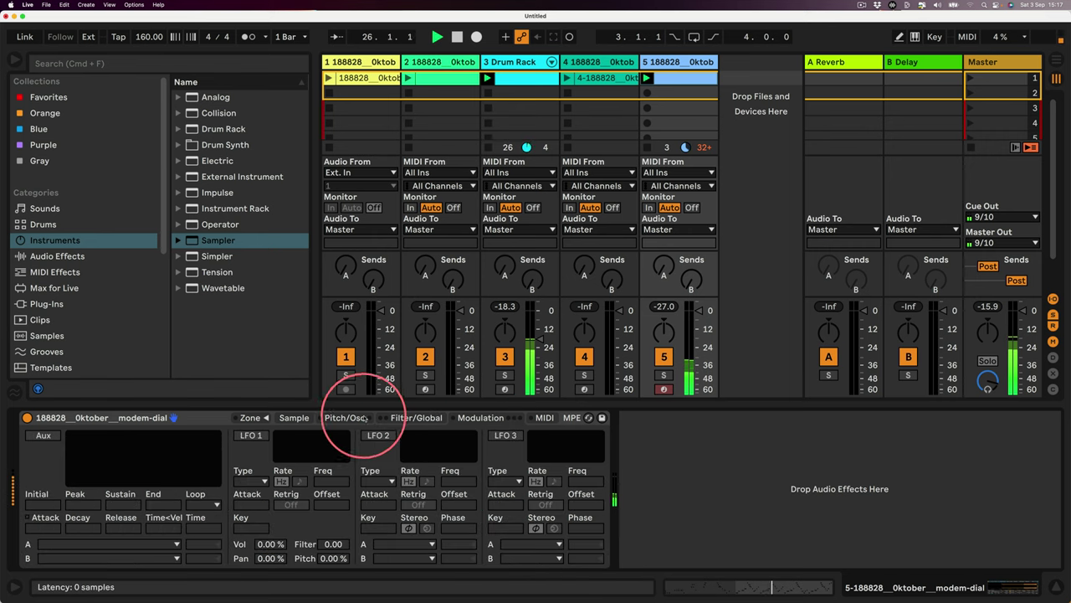
left_click(344, 418)
left_click(523, 547)
left_click(516, 572)
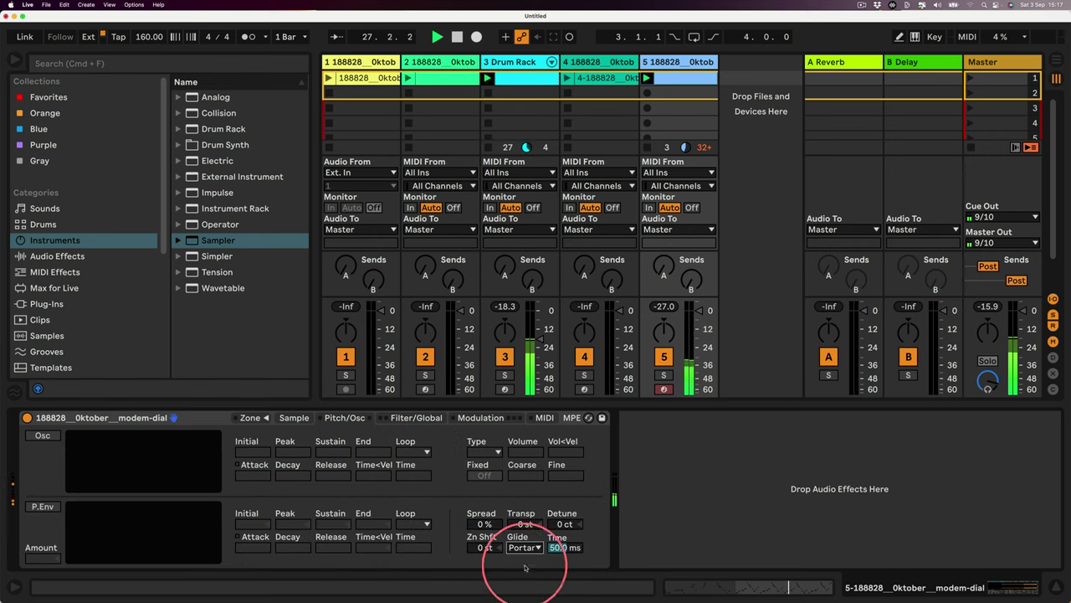
left_click(559, 548)
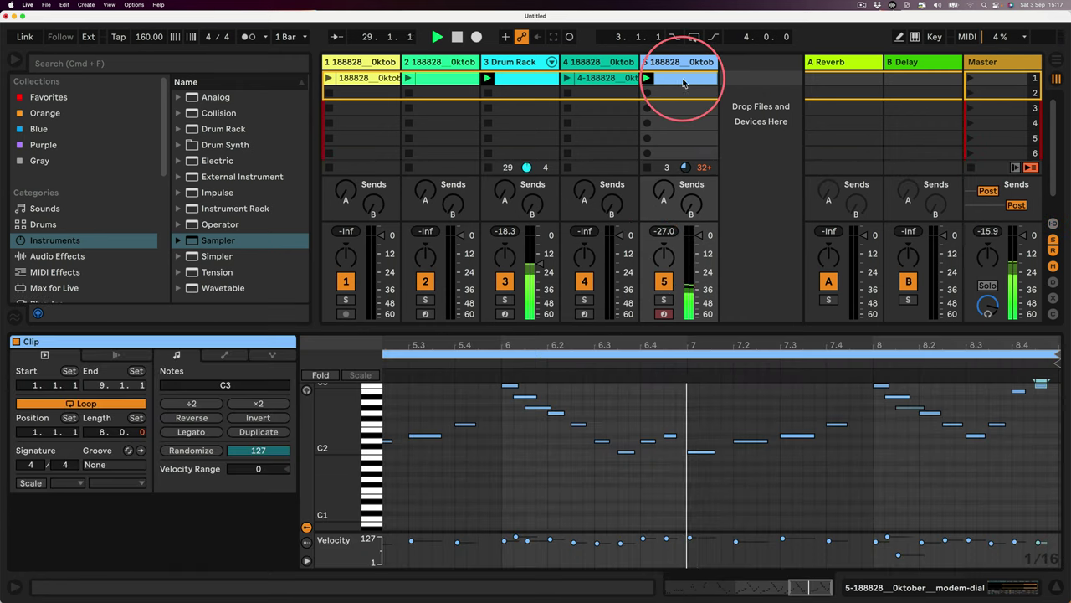
Try applying Legato to all the notes in bars 1 to 8 of track 5's clip.
left_click(664, 78)
left_click_drag(539, 346, 539, 329)
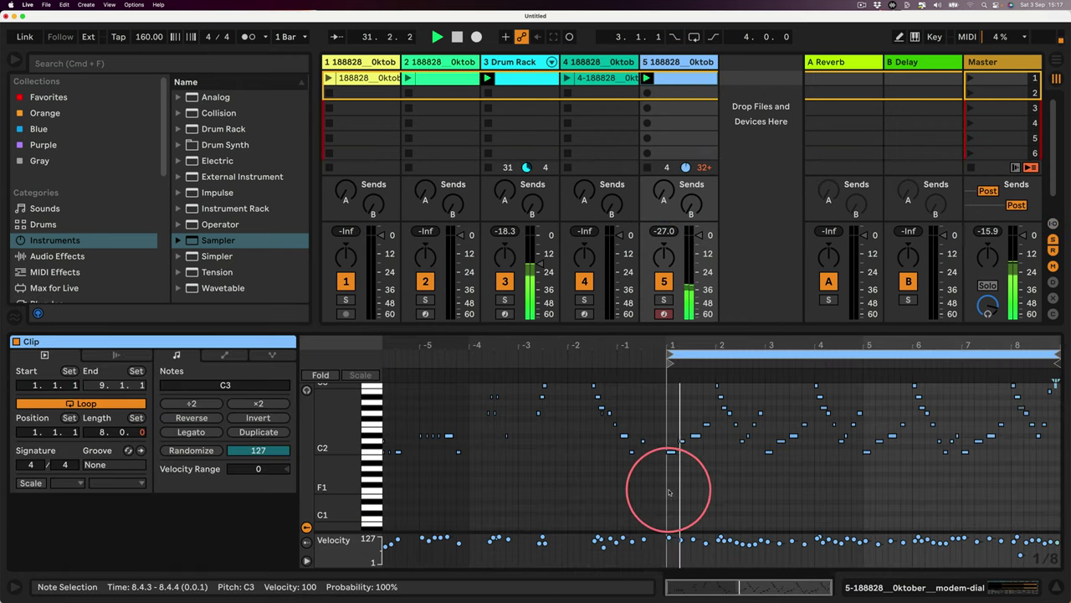
left_click_drag(671, 492, 1052, 354)
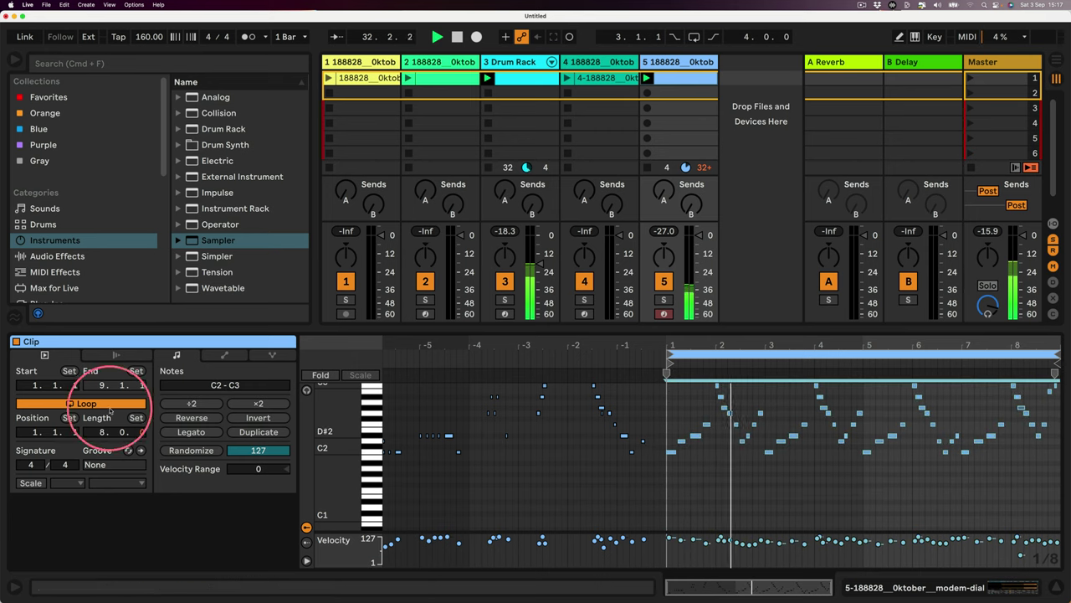
left_click(191, 433)
left_click_drag(806, 351, 737, 368)
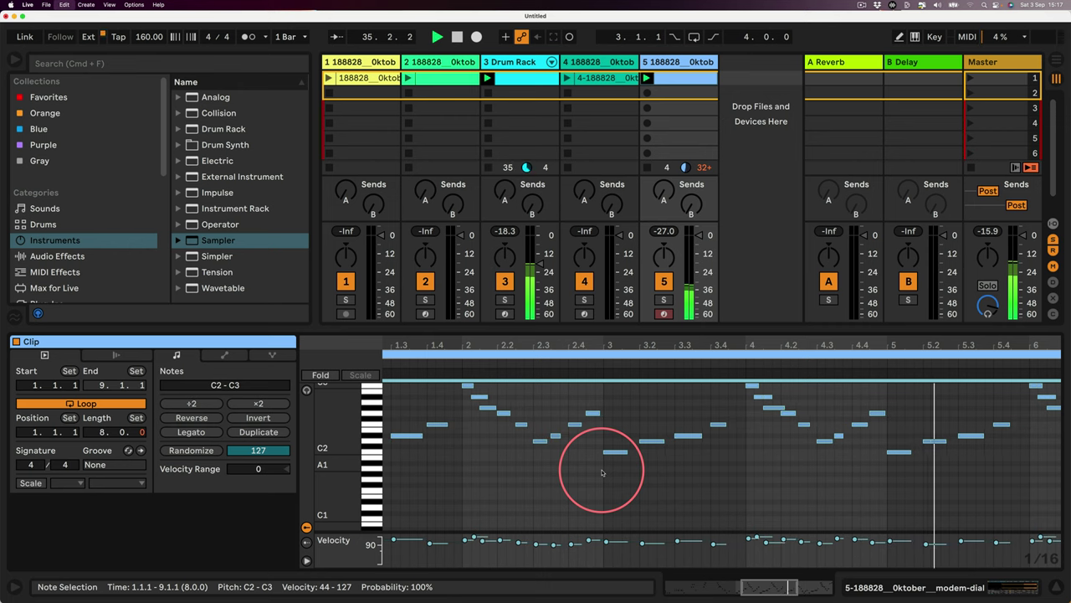
left_click(596, 502)
Raise the volume of track 5's Sampler to 0.00 dB.
left_click(854, 588)
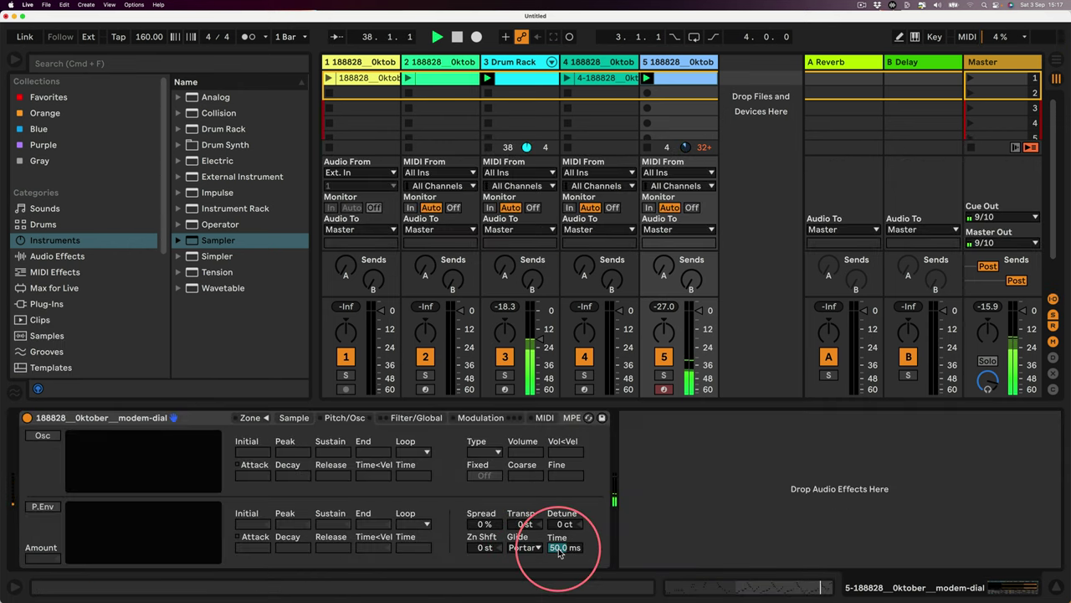
left_click(481, 416)
left_click(416, 417)
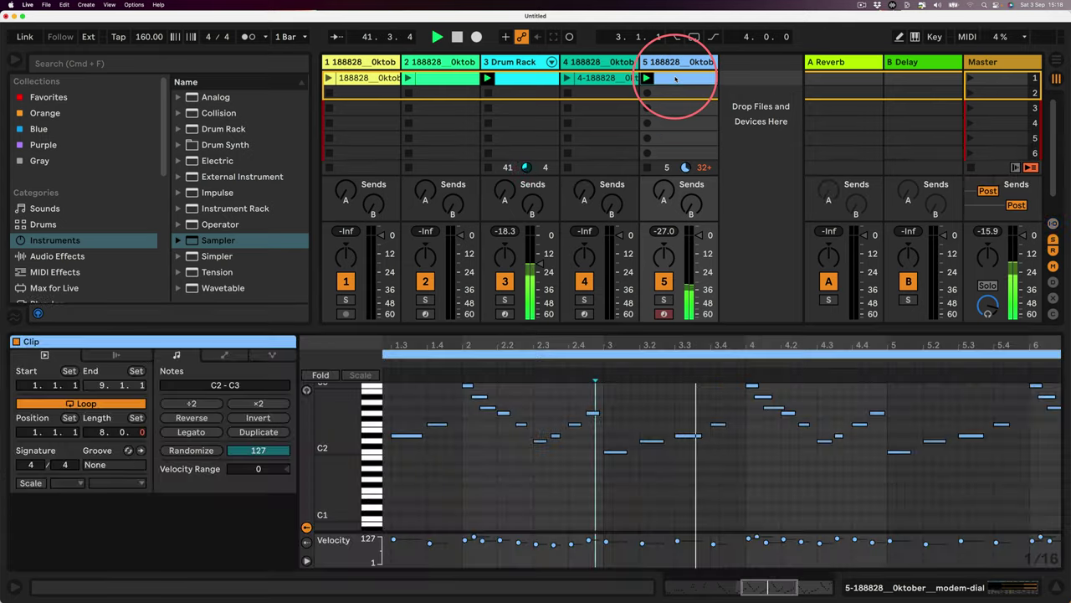
left_click(676, 79)
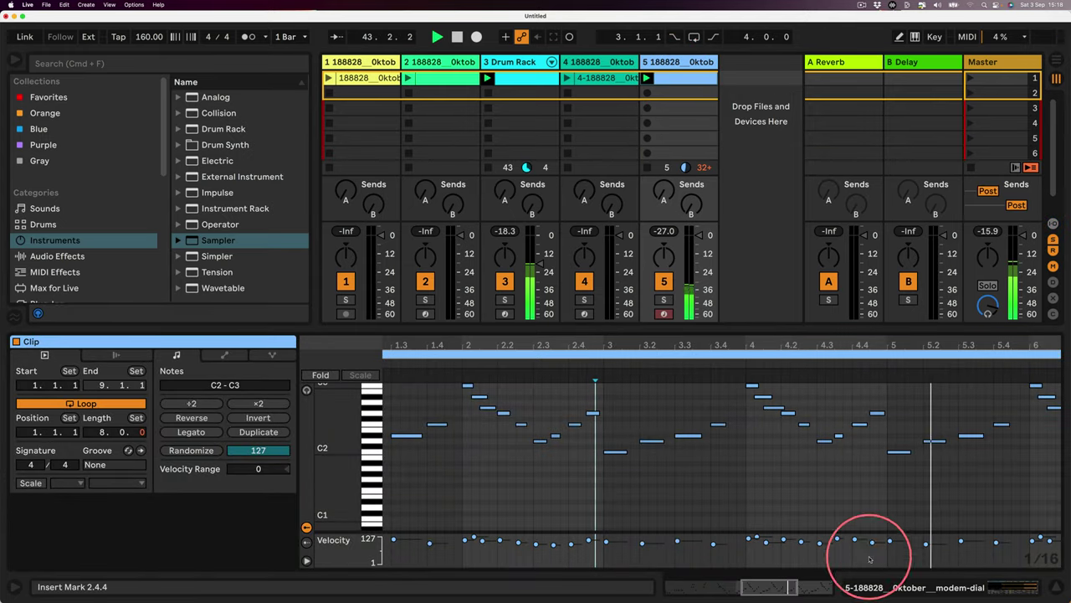
left_click(875, 586)
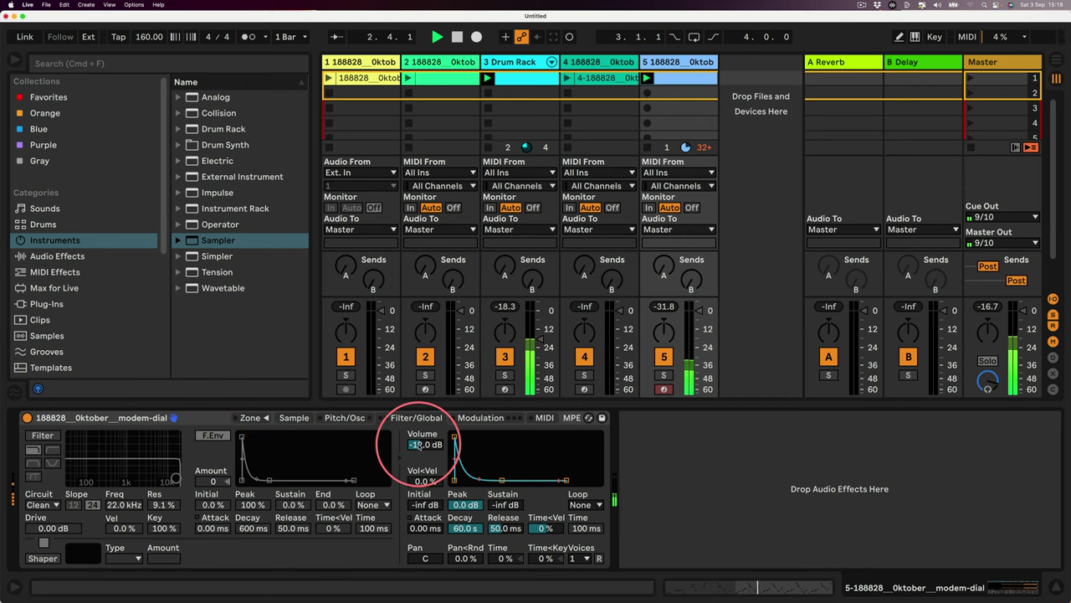
left_click_drag(419, 445, 421, 446)
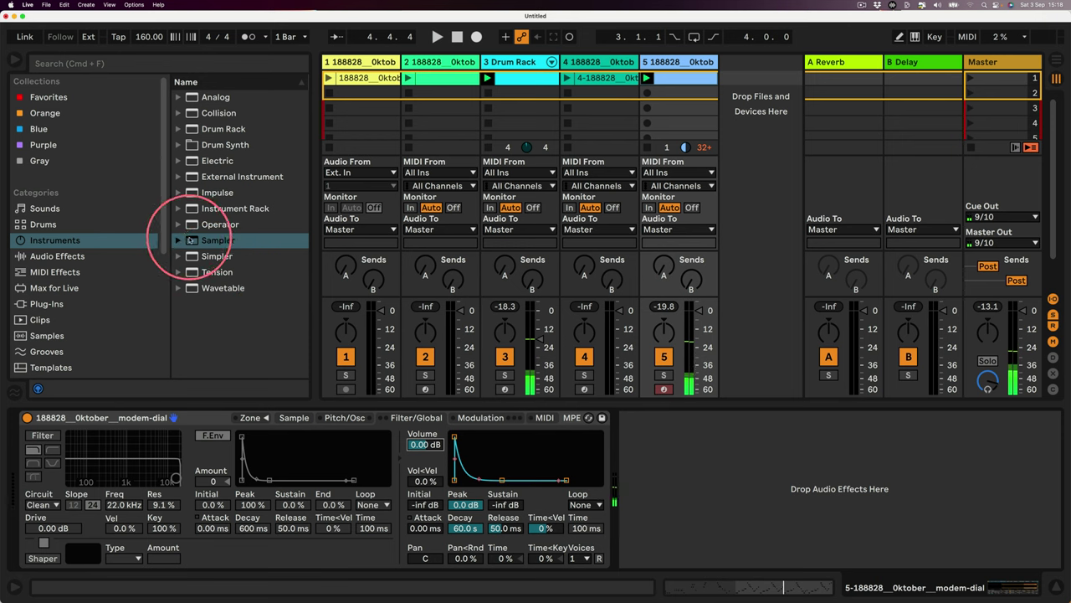
left_click_drag(191, 240, 717, 112)
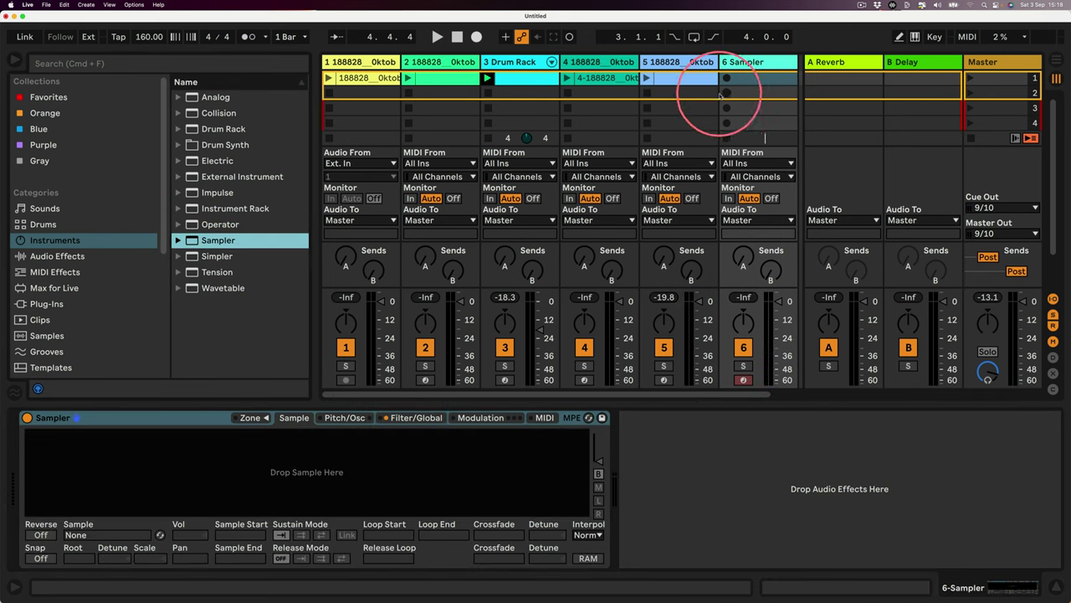
left_click(674, 84)
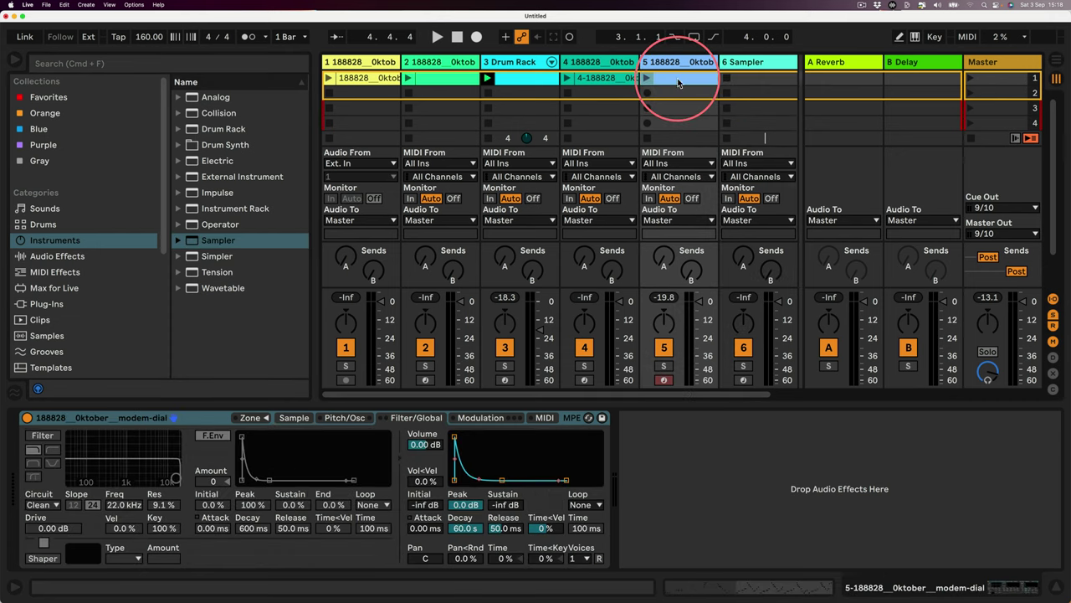
left_click(752, 62)
left_click(666, 80)
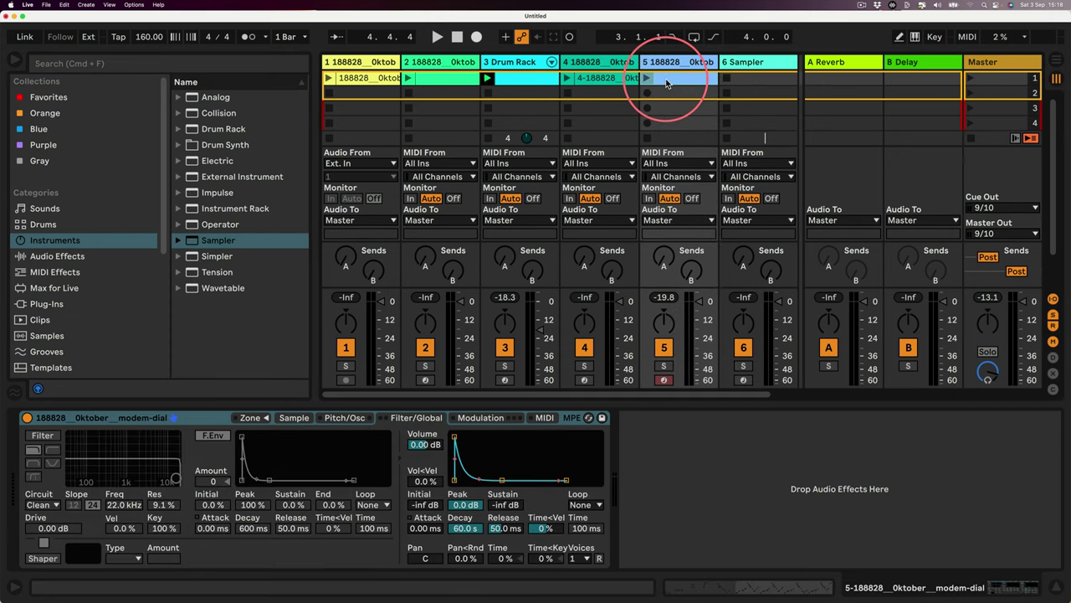
left_click(727, 63)
key("BackSpace")
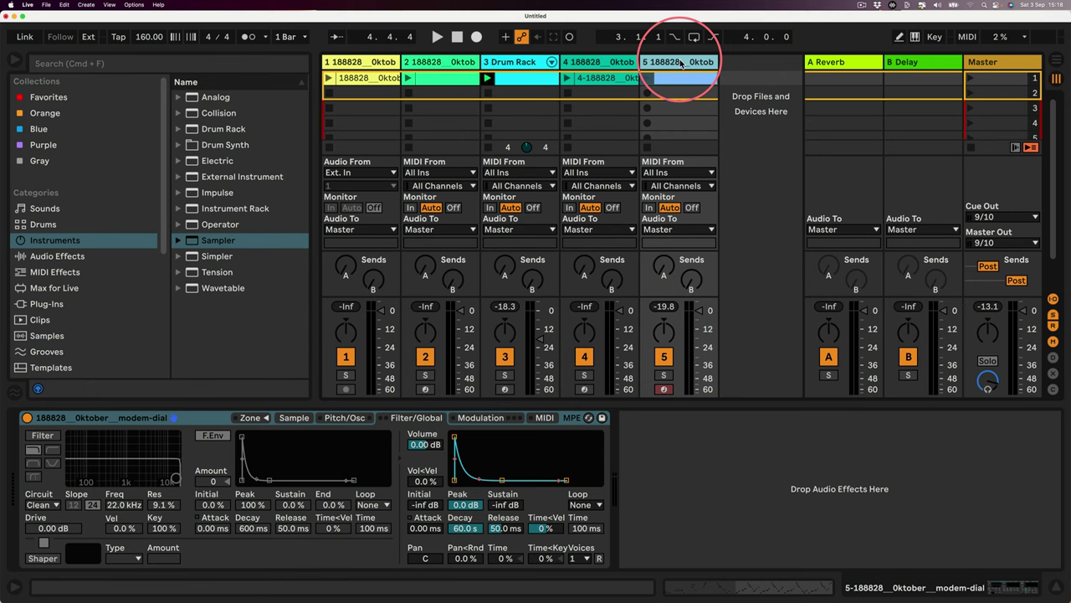
Duplicate track 5 without its clip and set the copy's sample start to 183412 with Snap on.
key("super+d")
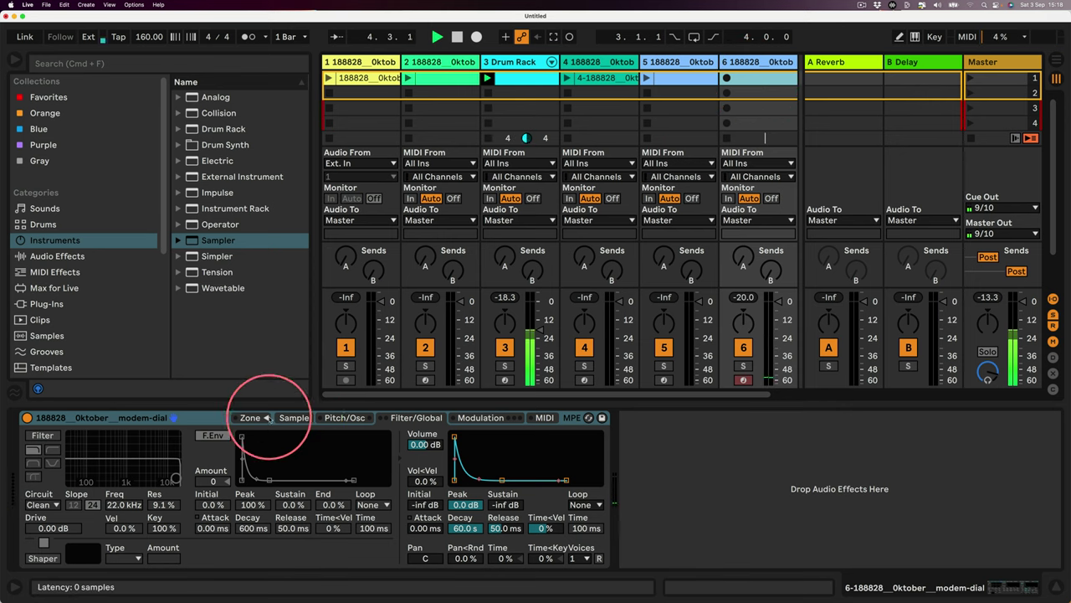
left_click(298, 417)
mouse_move(164, 468)
left_mouse_down()
mouse_move(372, 465)
mouse_move(323, 457)
left_mouse_up()
left_click_drag(116, 442, 178, 442)
left_click(35, 557)
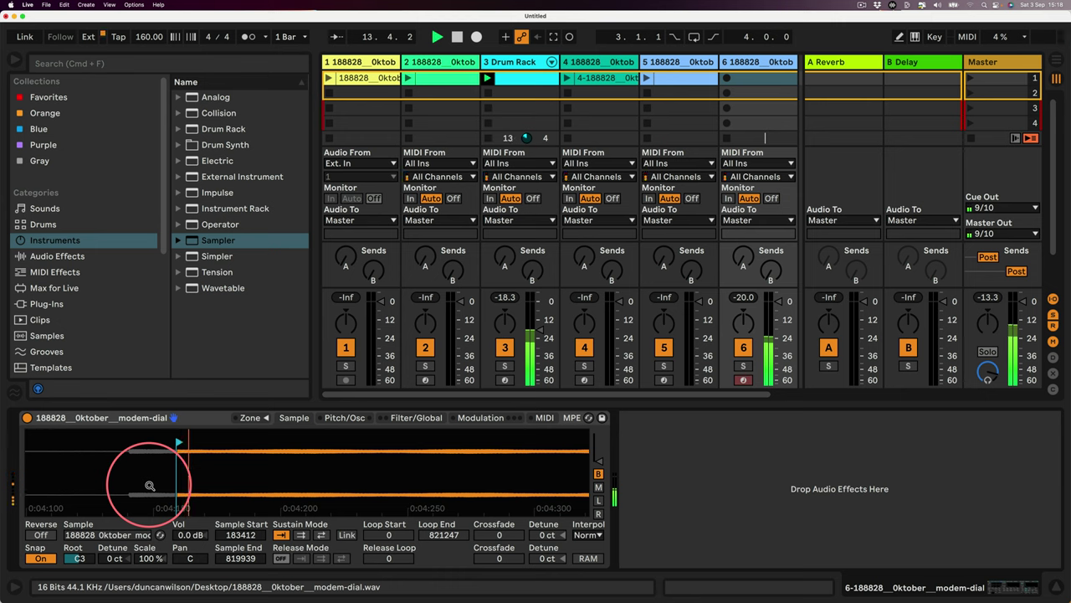
Record an eight-bar clip in track 6's first slot and enable its Sampler's Shaper with type Soft and amount 85.0.
left_click(762, 77)
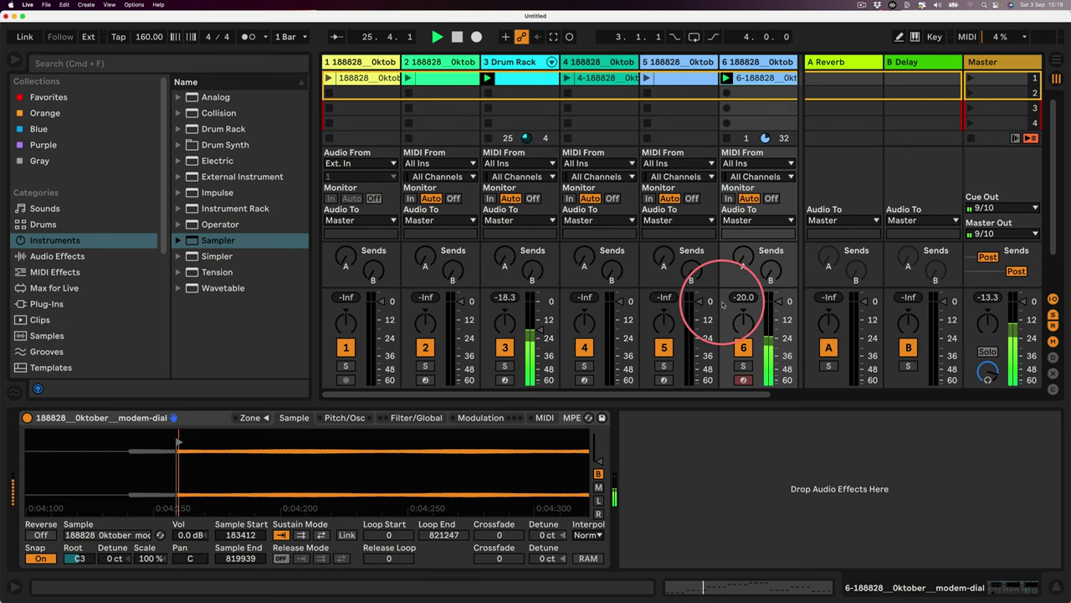
left_click(424, 416)
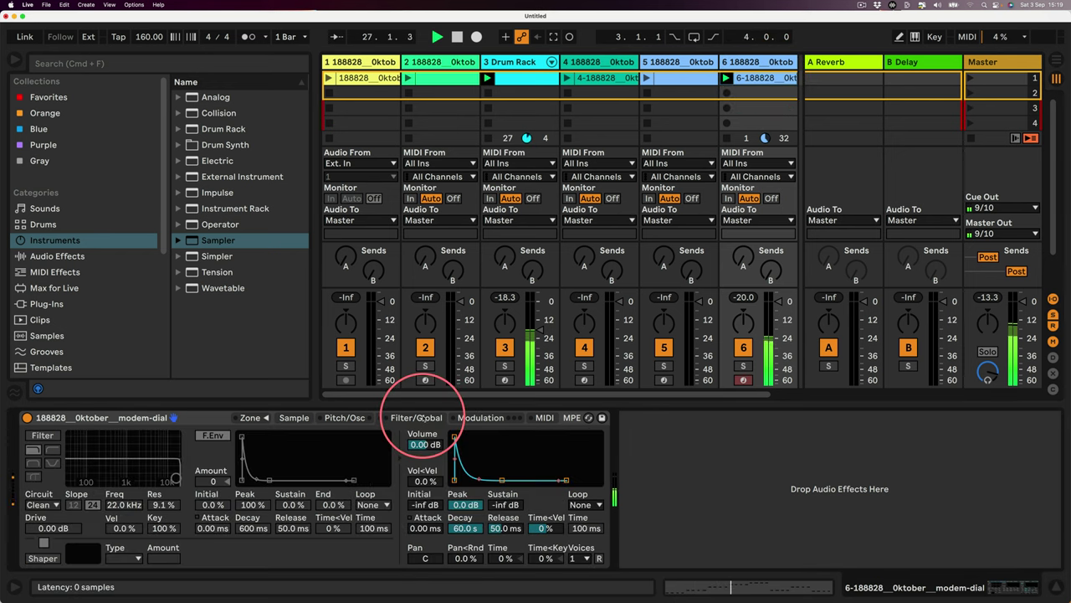
left_click(42, 559)
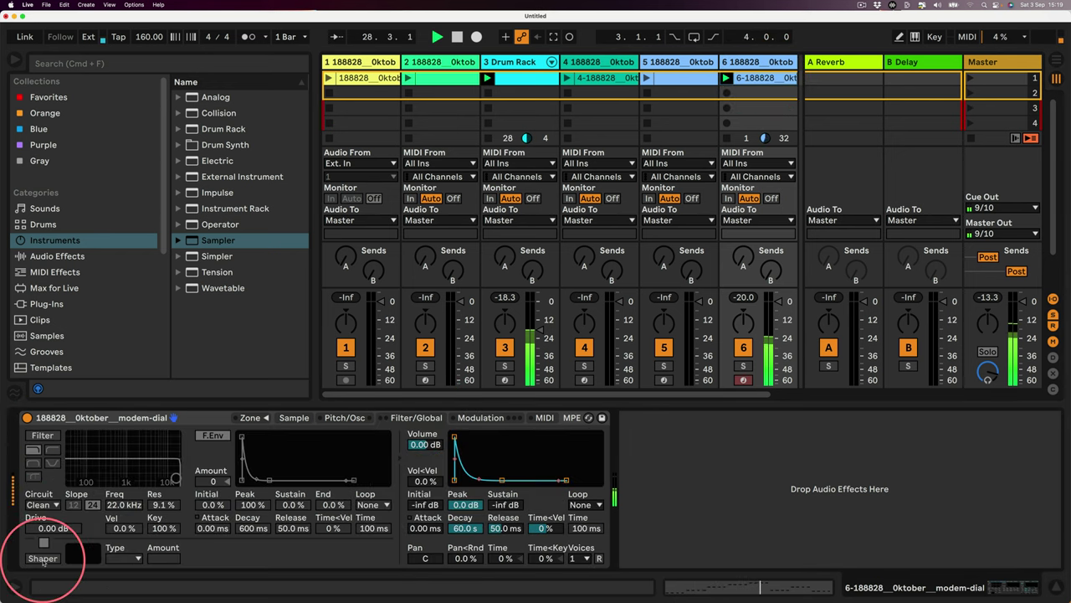
left_click(163, 559)
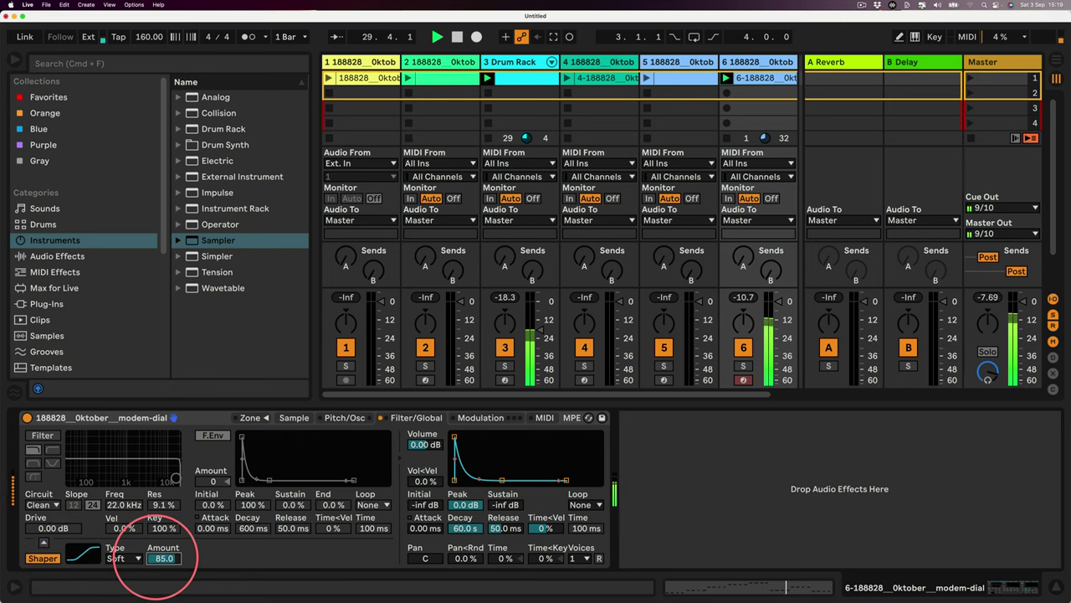
With track 5's clip playing, set its volume envelope to 447 ms decay and 1.06 s release, and raise the Drum Rack track to about -6.4 dB.
left_click(646, 78)
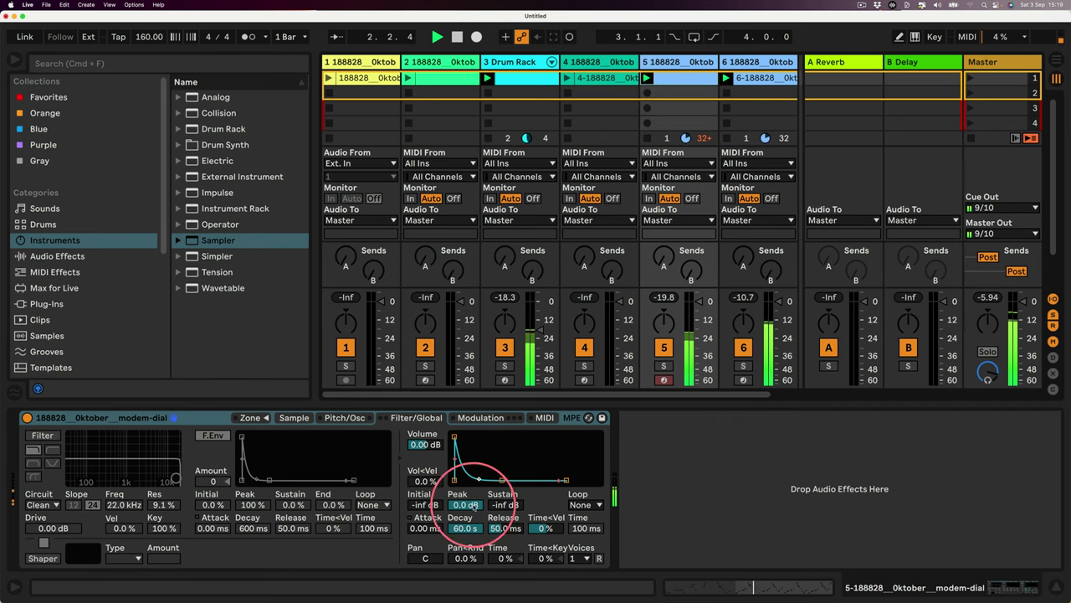
left_click_drag(463, 528, 508, 528)
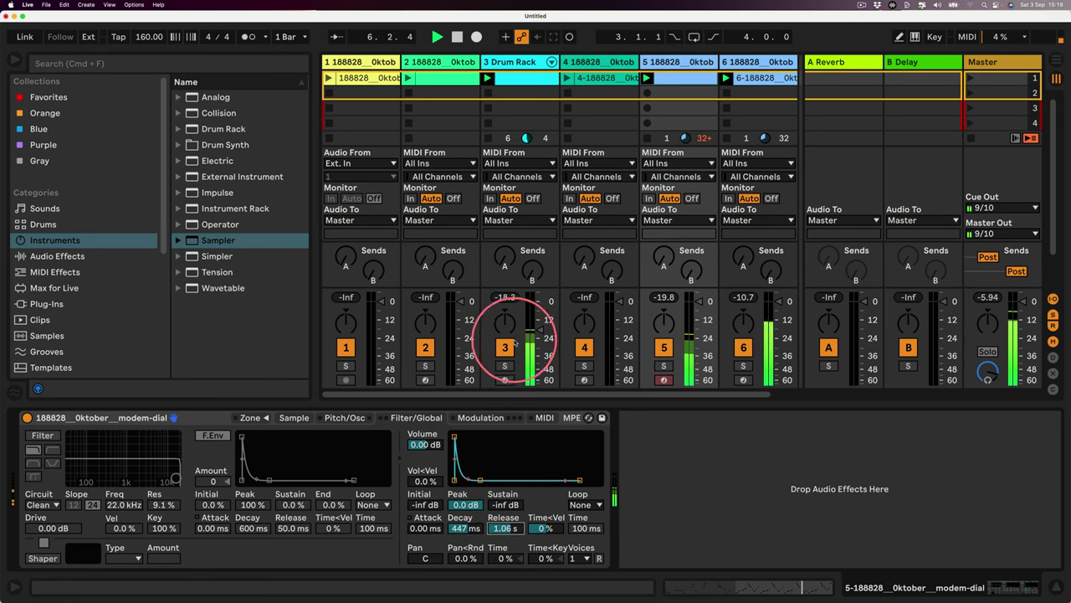
mouse_move(535, 329)
left_mouse_down()
mouse_move(535, 296)
mouse_move(536, 311)
left_mouse_up()
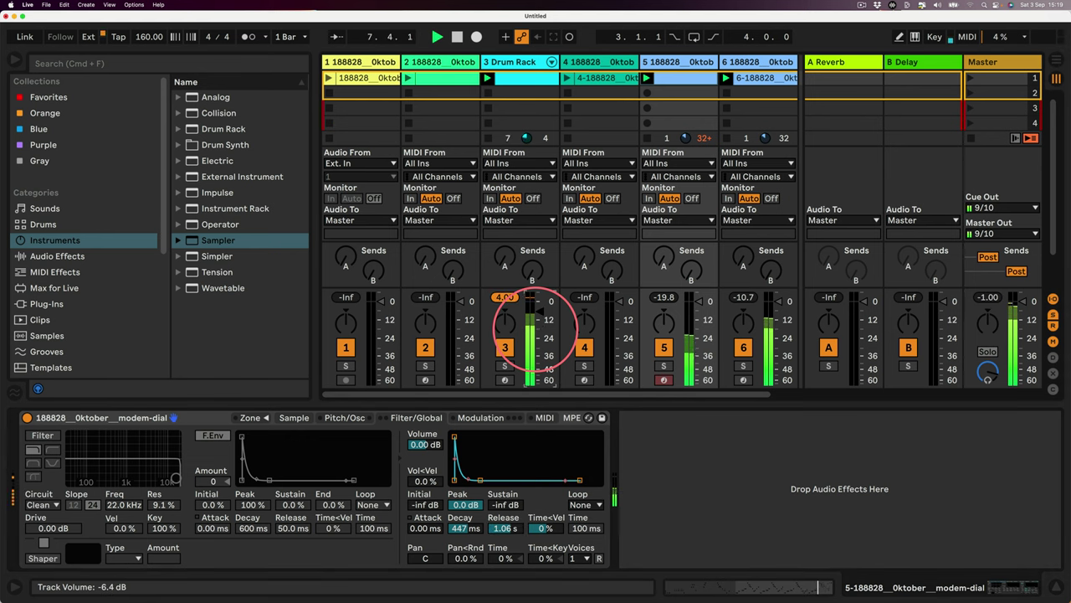
Set the volume envelope decay of the Drum Rack's D1 pad to 151 ms.
left_click(519, 62)
left_click(136, 540)
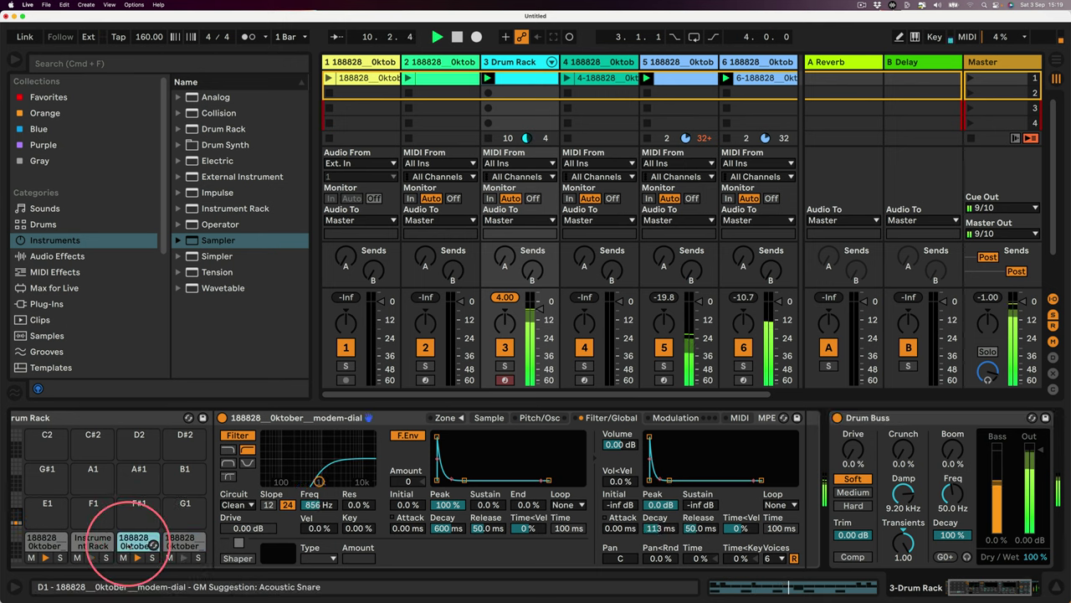
left_click_drag(671, 480, 671, 481)
left_click(734, 529)
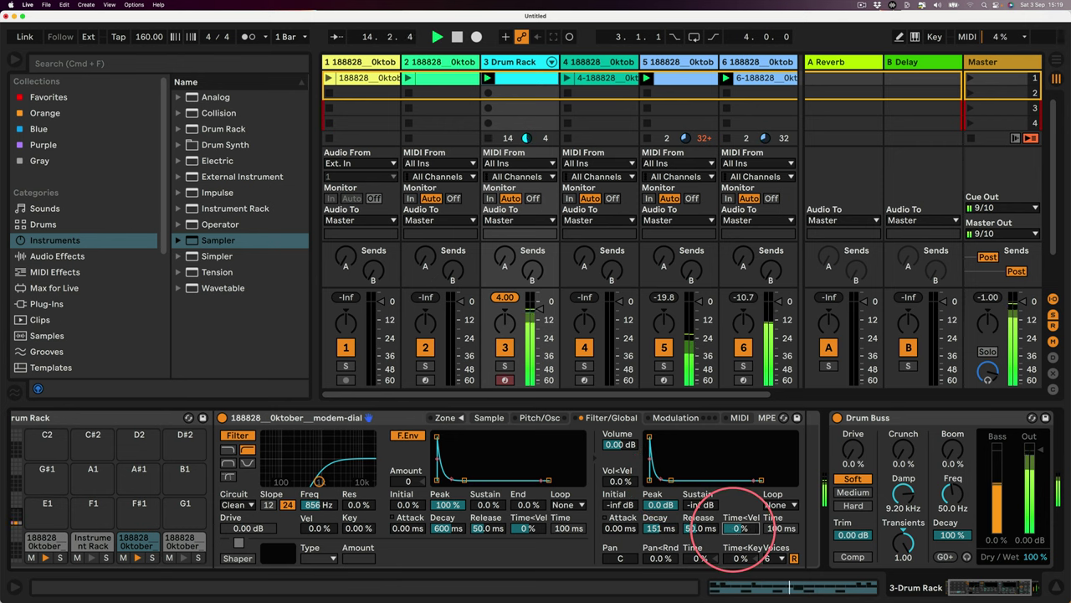
Randomize the velocities of all D1 notes in the Drum Rack clip and restart playback.
left_click(519, 79)
key("space")
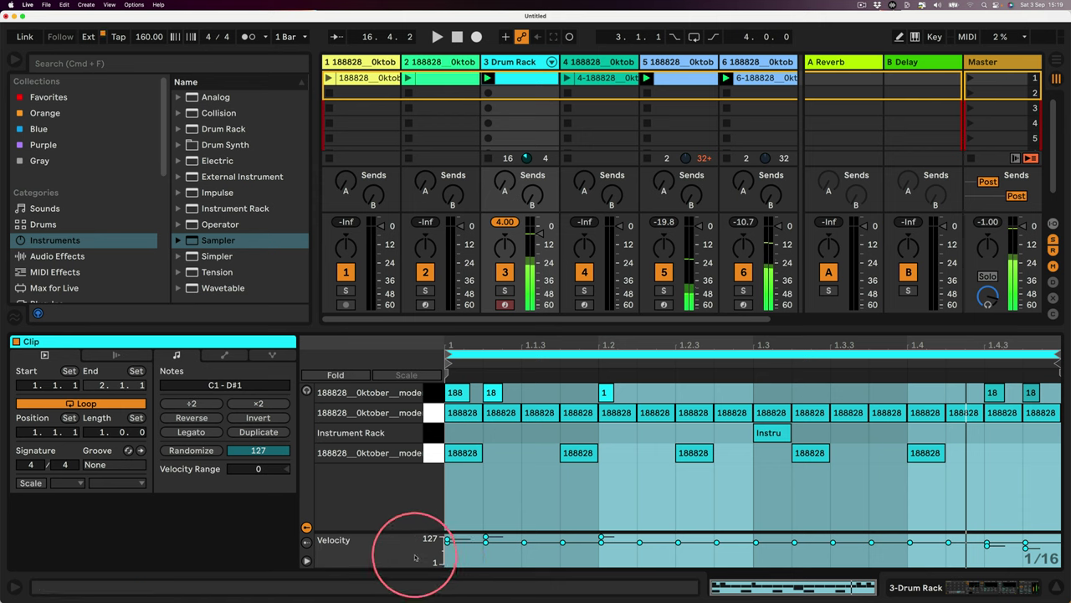
left_click(434, 412)
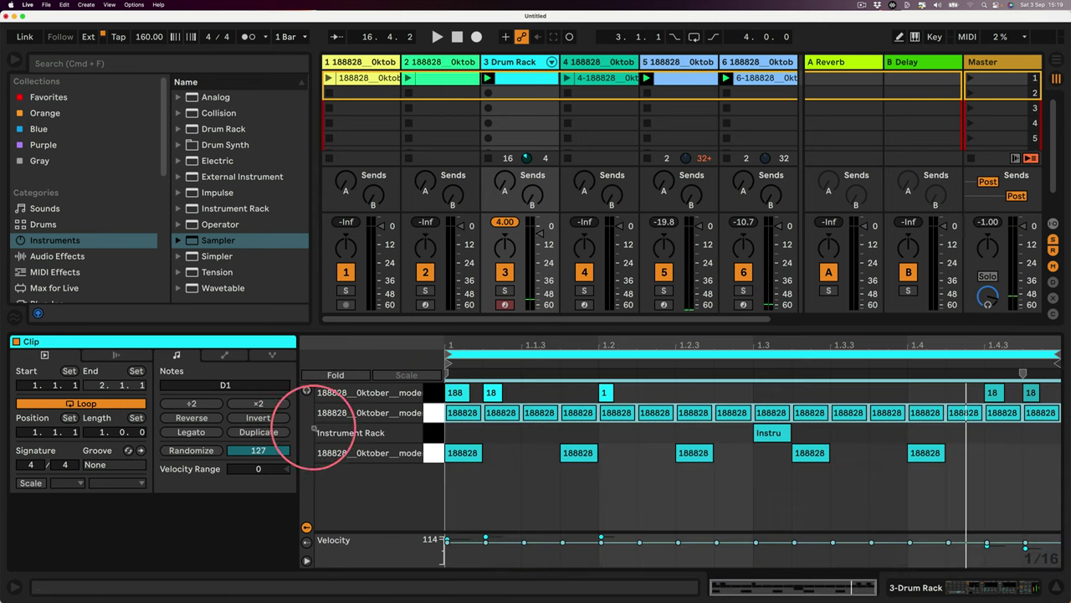
left_click(205, 450)
key("space")
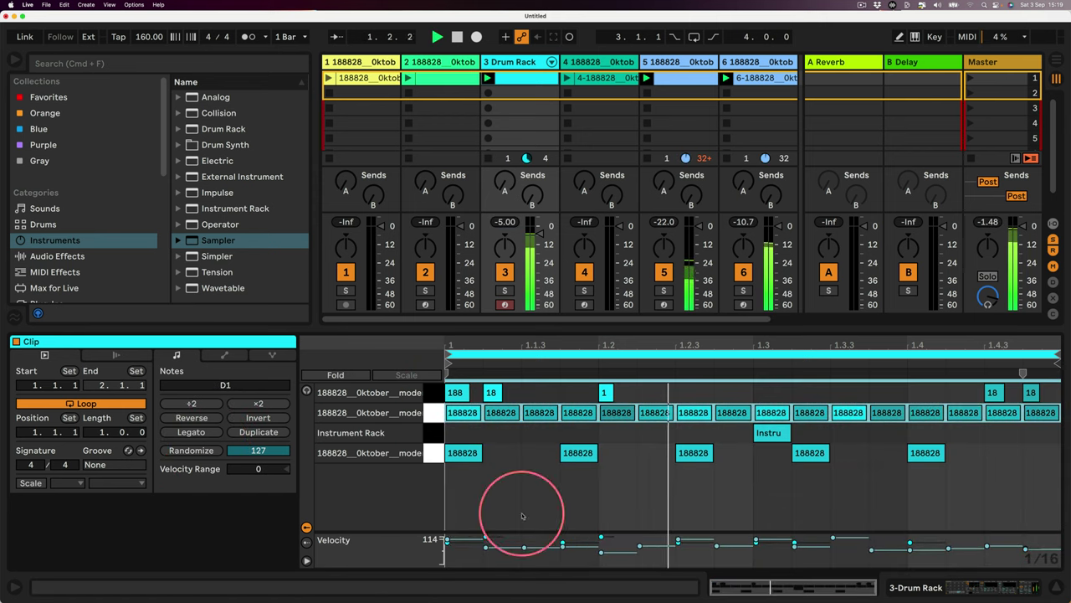
left_click(904, 586)
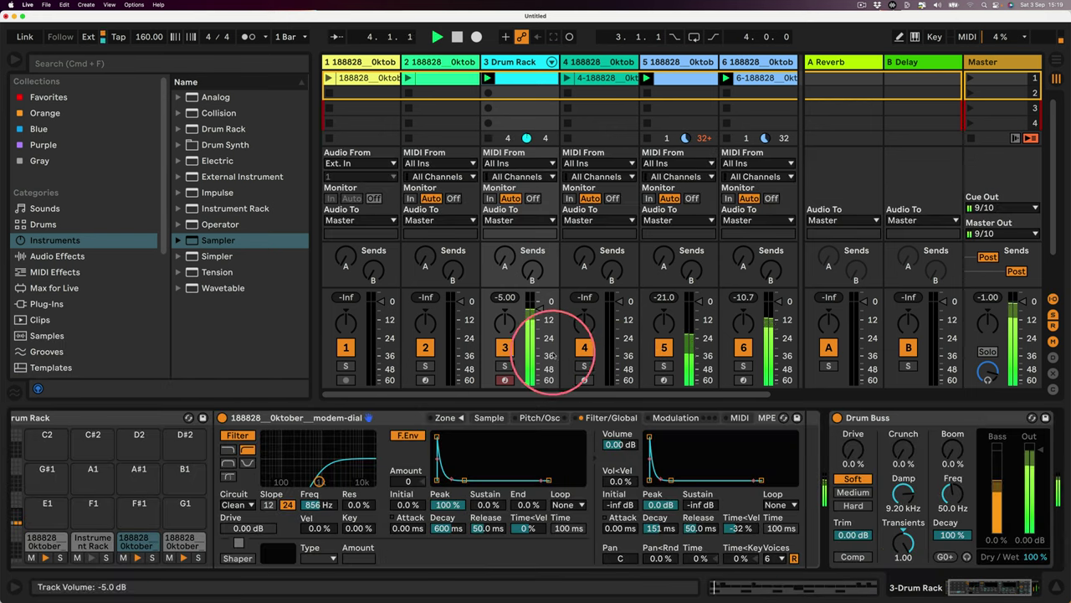
left_click(678, 62)
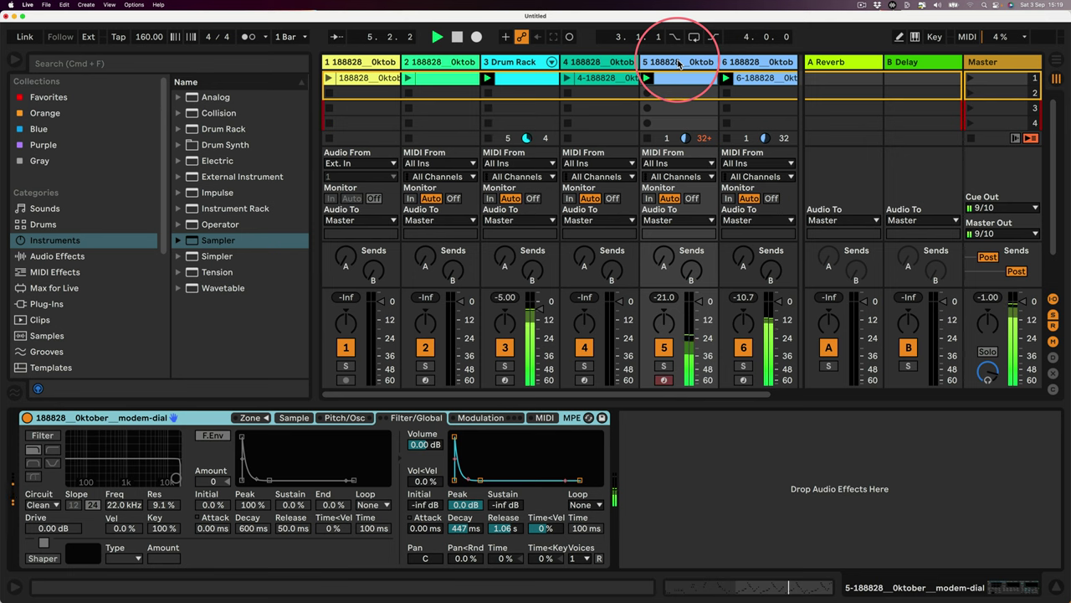
left_click(760, 63)
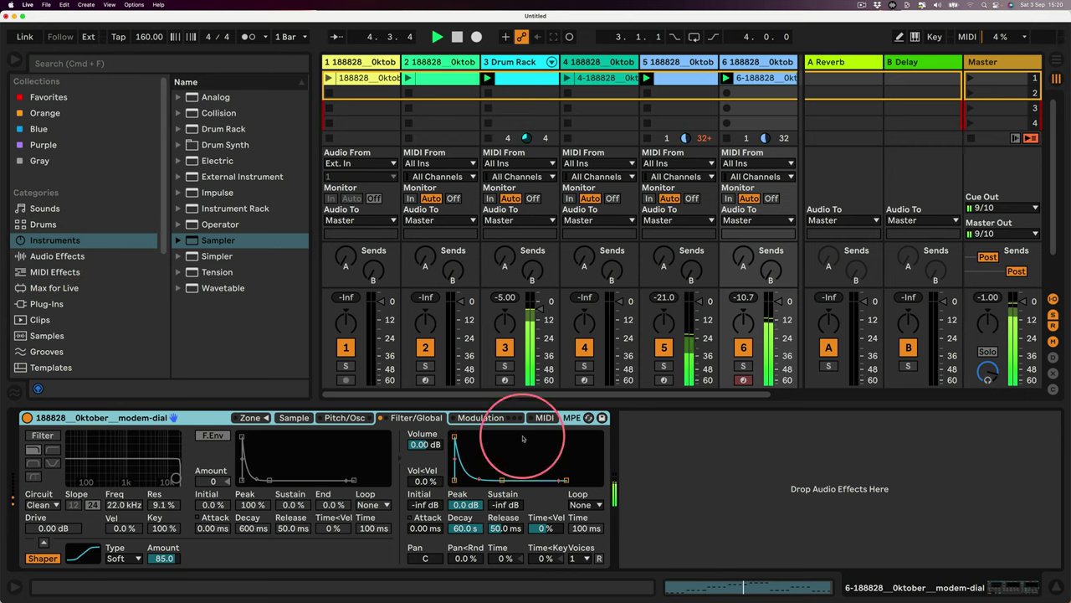
Delete the clip in the first slot of track 2 and record a new MIDI clip in its place.
left_click_drag(343, 392, 509, 400)
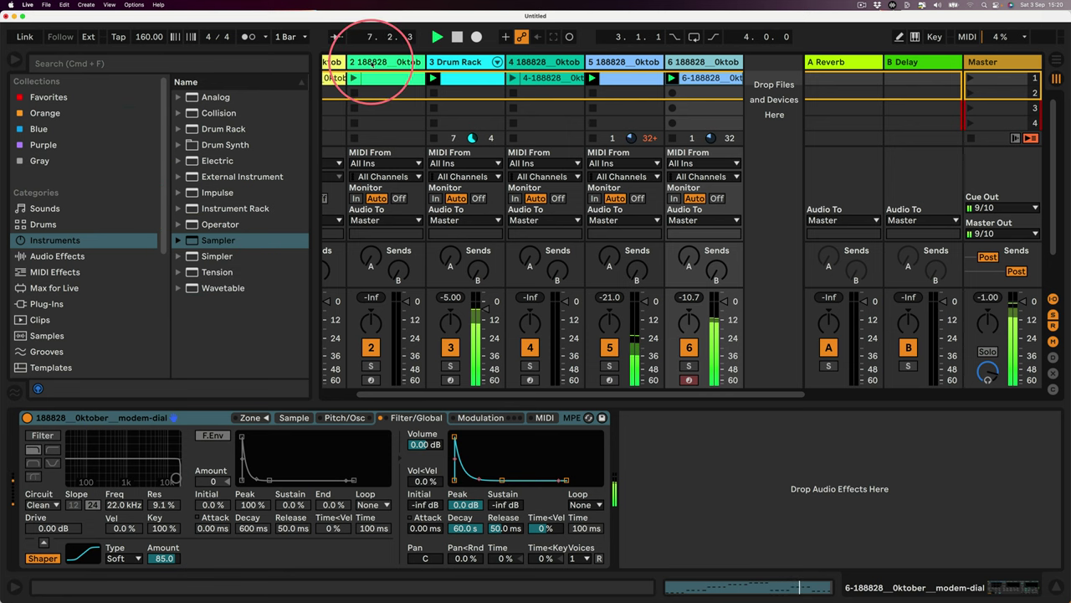
left_click(372, 62)
left_click(506, 418)
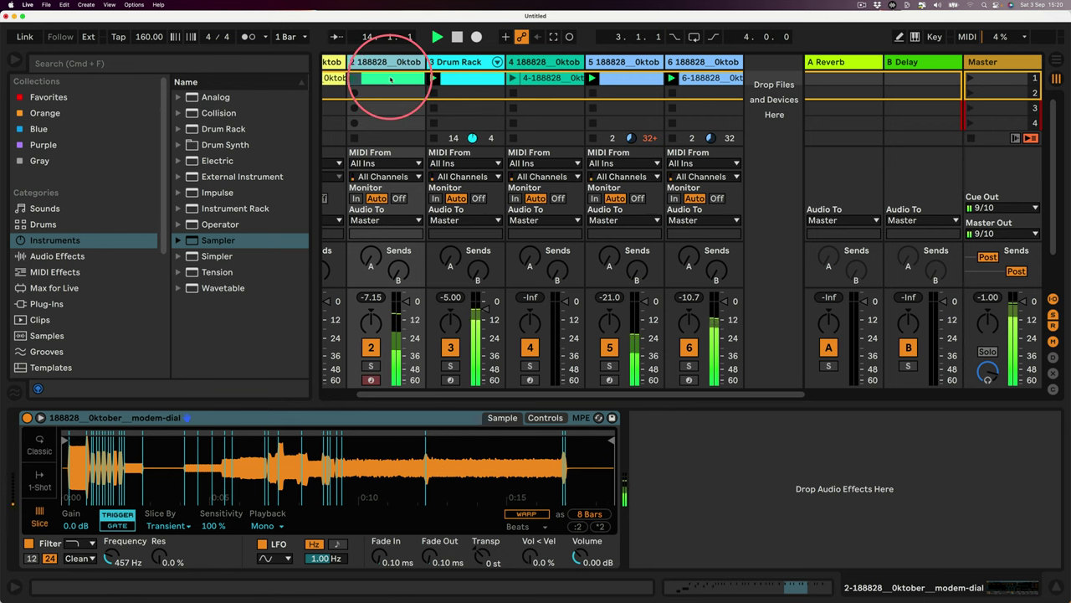
key("Delete")
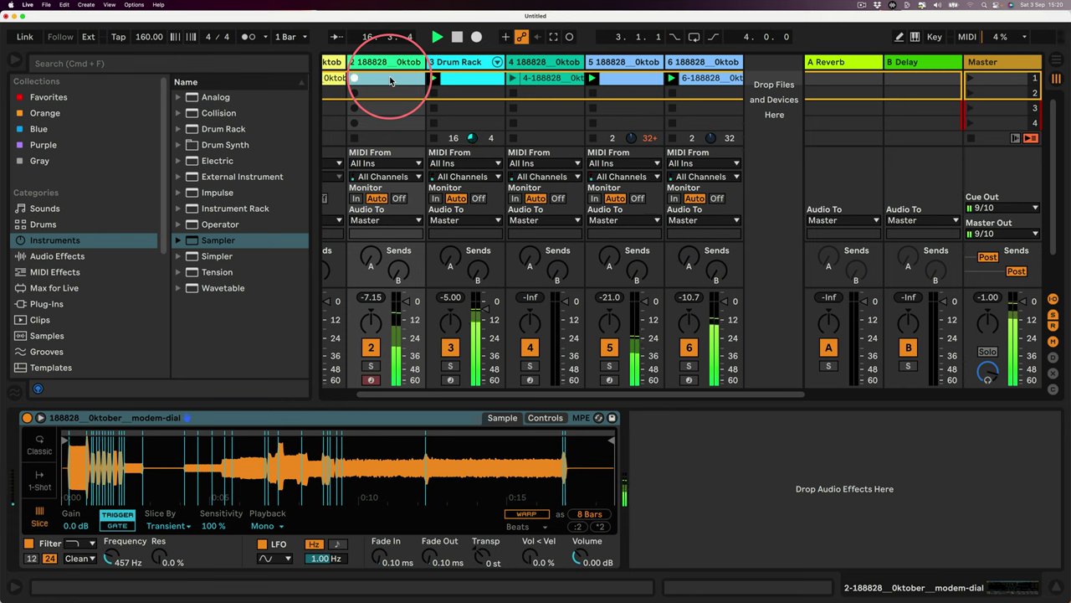
left_click(390, 81)
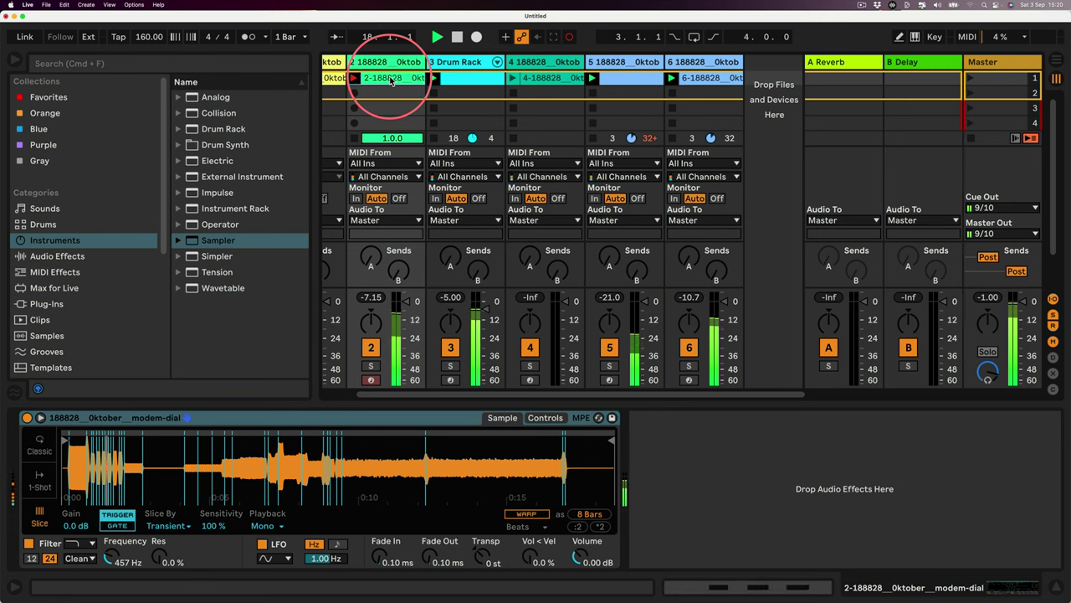
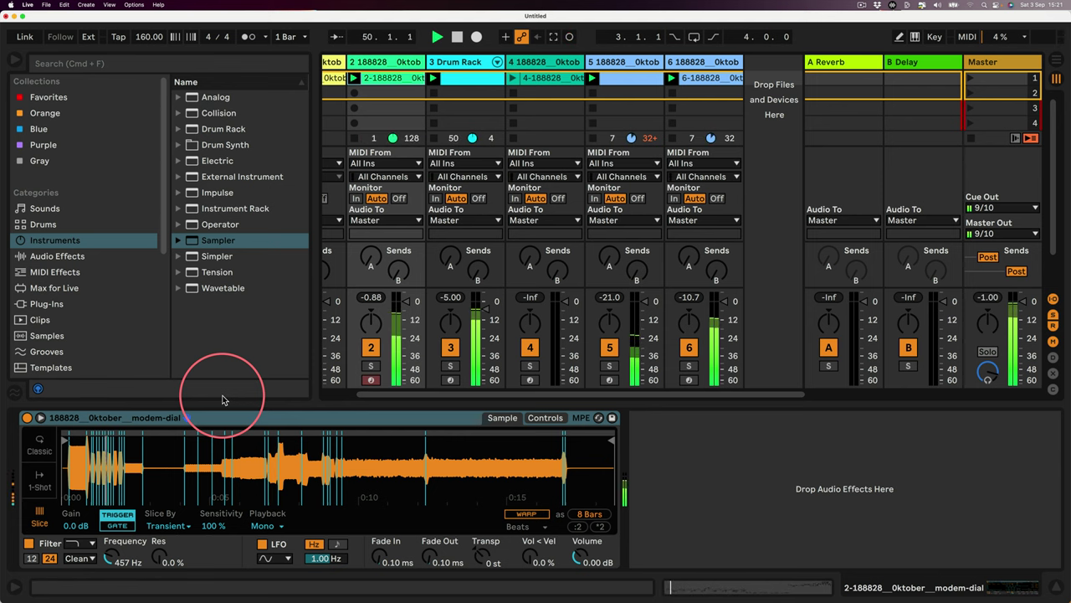
Reset the filter frequency of track 2's Simpler to 22.0 kHz and switch its filter off.
double_click(110, 558)
left_click(30, 542)
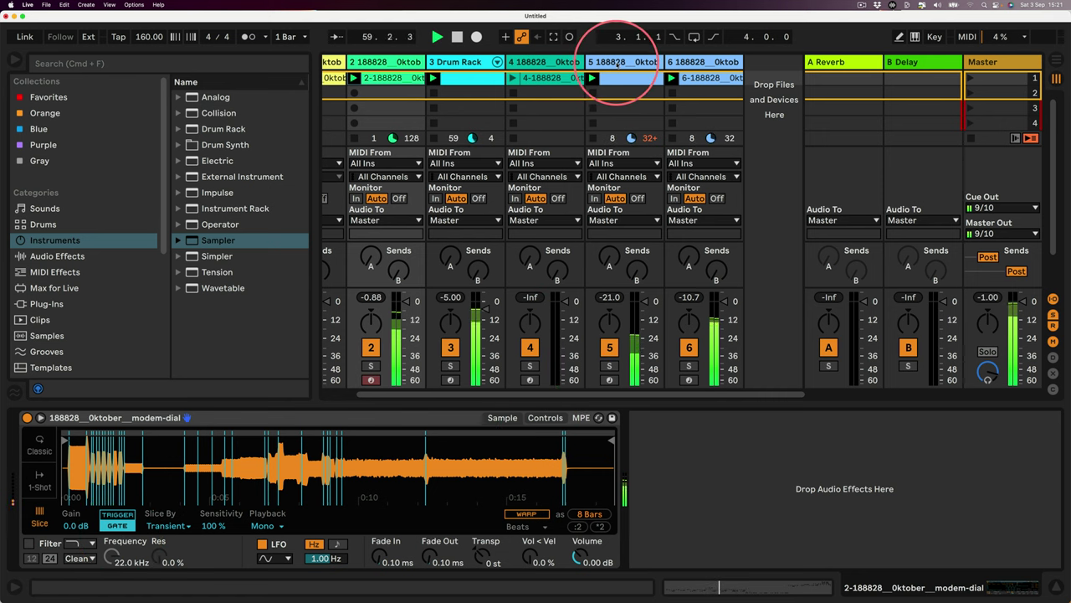
Stop playback and snap the loop end of track 5's clip so the loop lasts exactly 8 bars.
key("space")
double_click(628, 80)
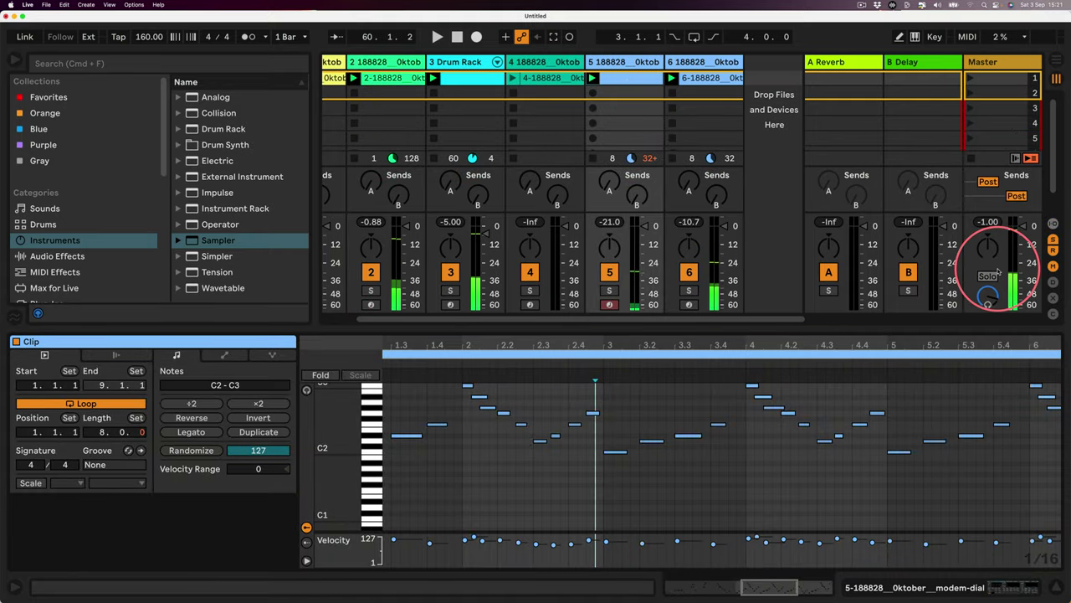
left_click_drag(1023, 339, 1055, 370)
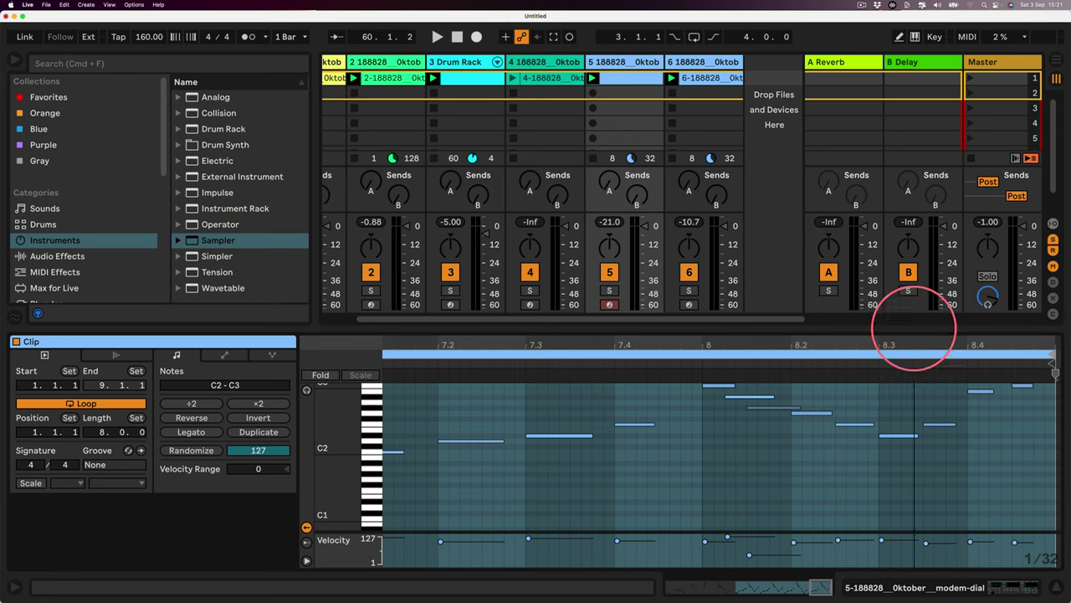
In track 5's Sampler, turn Snap on, move the sample start to about 183412 and restart playback.
left_click(912, 587)
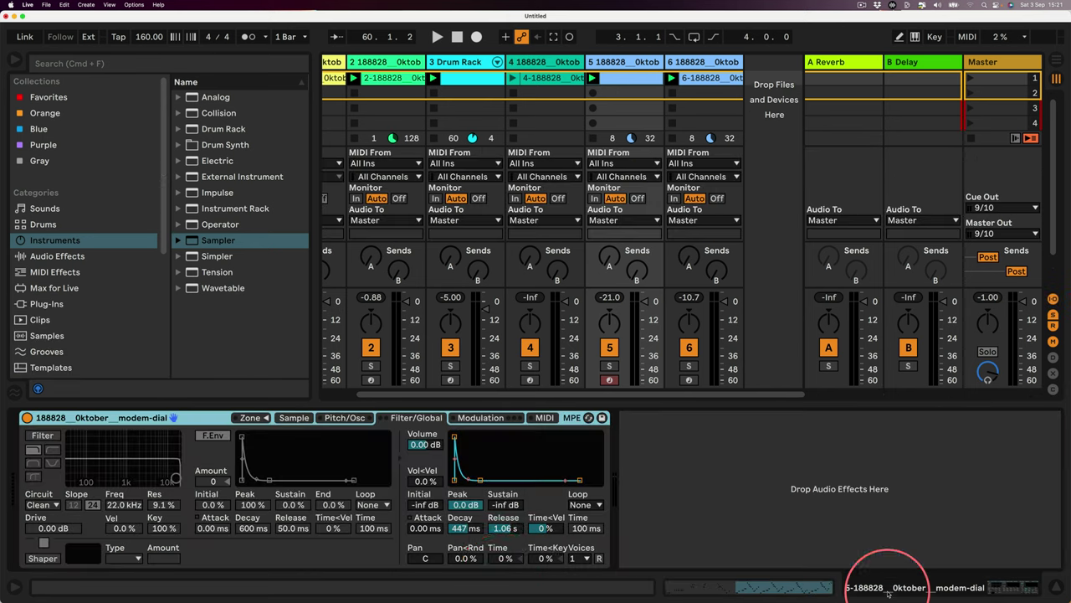
left_click(294, 417)
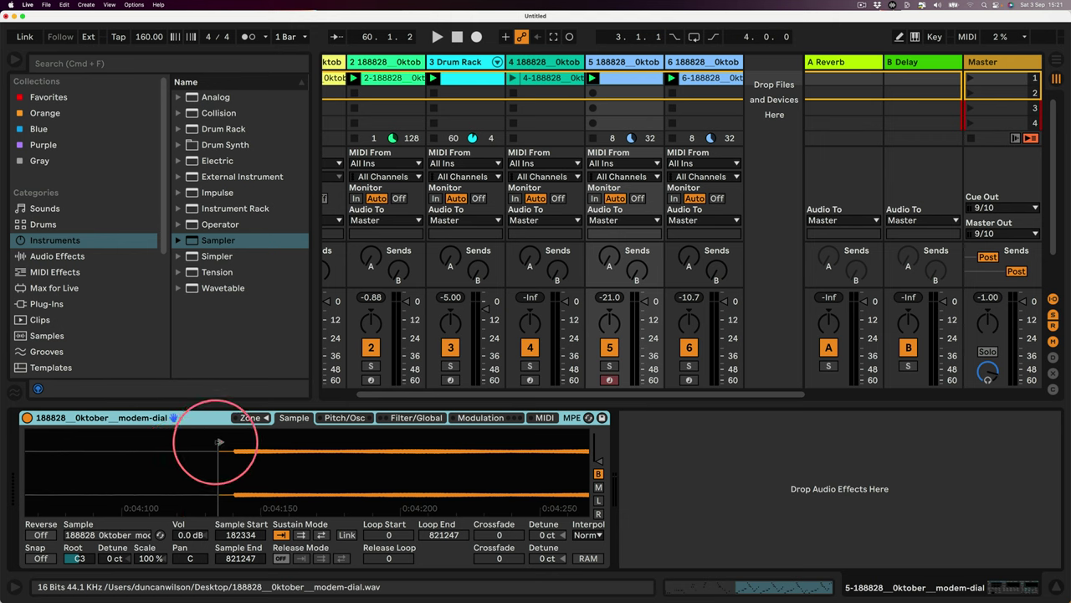
left_click_drag(221, 442, 305, 444)
left_click(40, 558)
key("space")
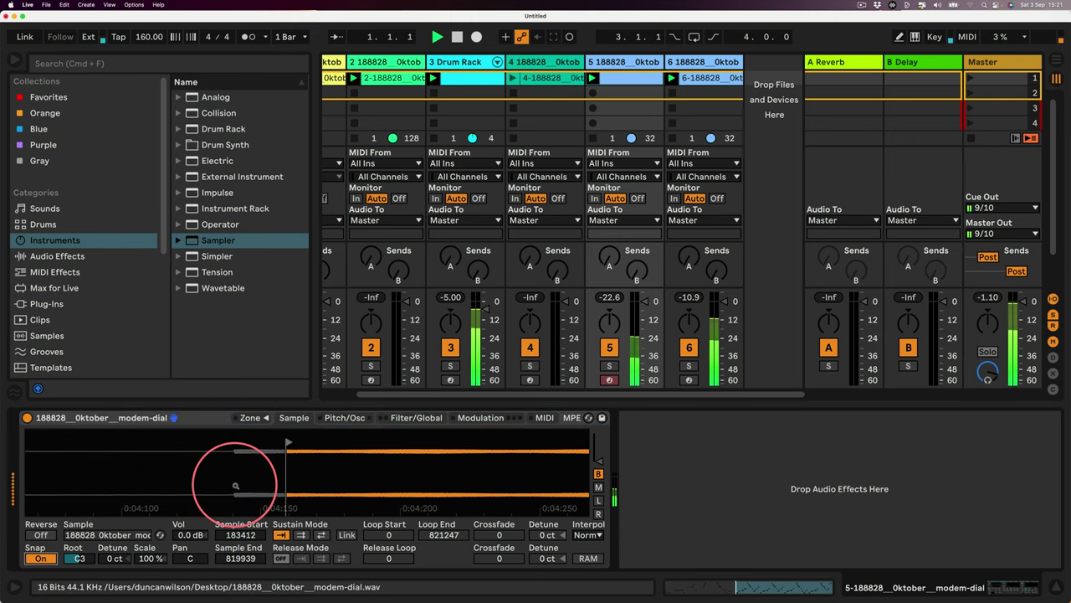
Solo the Drum Rack track and open the pitch settings of the Snare chain in its Instrument Rack pad.
left_click_drag(312, 197, 247, 207)
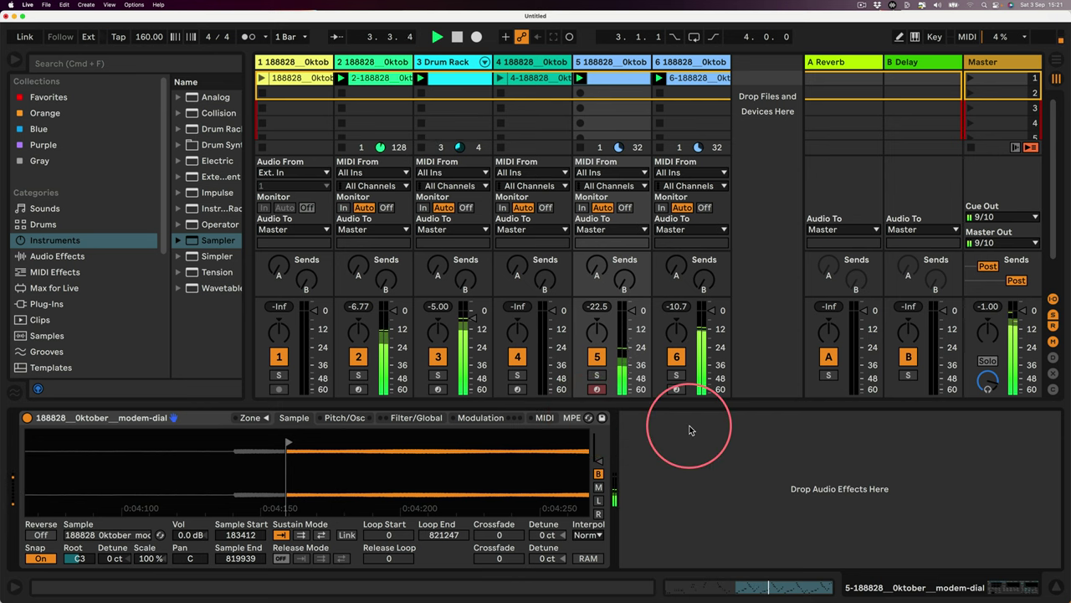
left_click(445, 60)
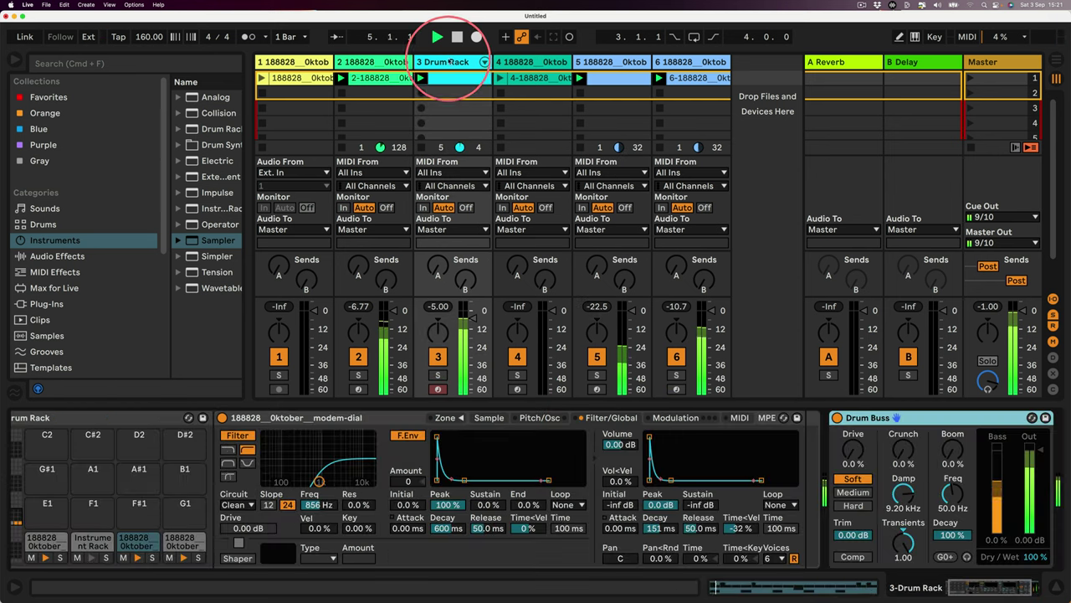
left_click(92, 540)
left_click(437, 375)
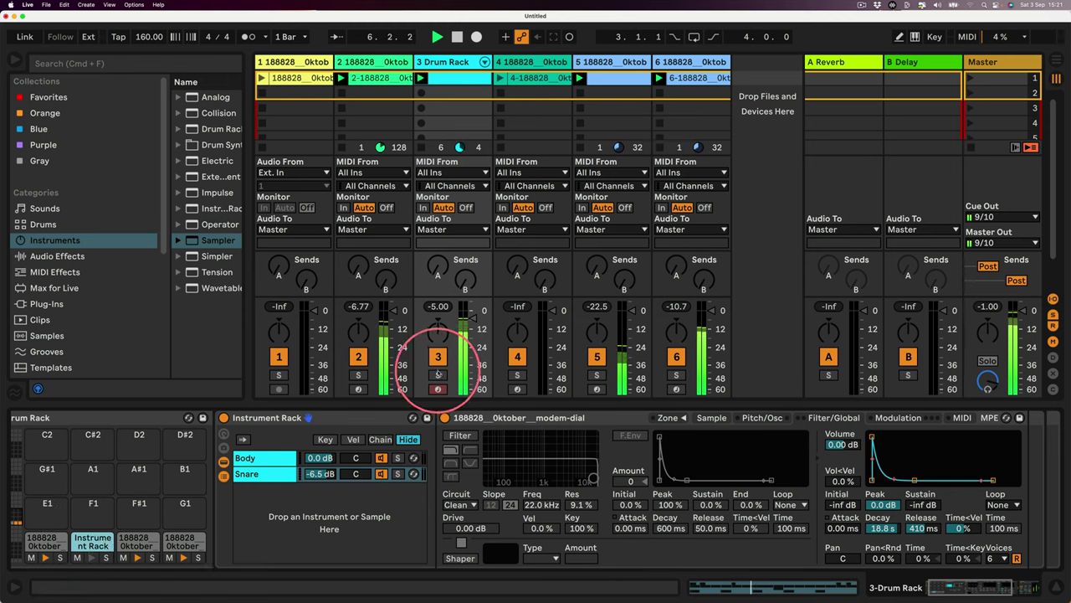
left_click(256, 460)
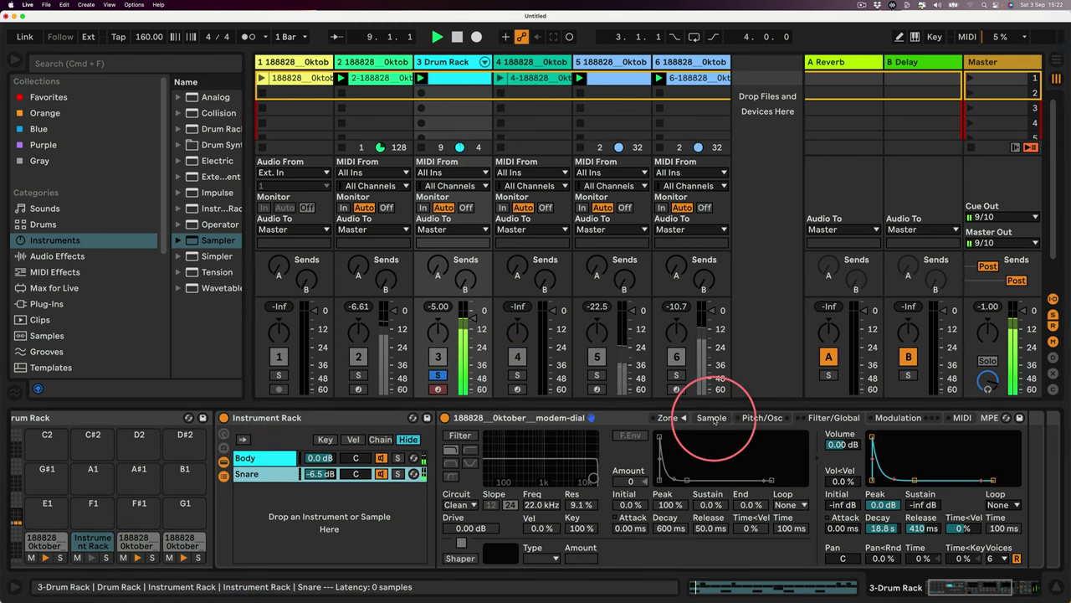
left_click(712, 416)
left_click(761, 416)
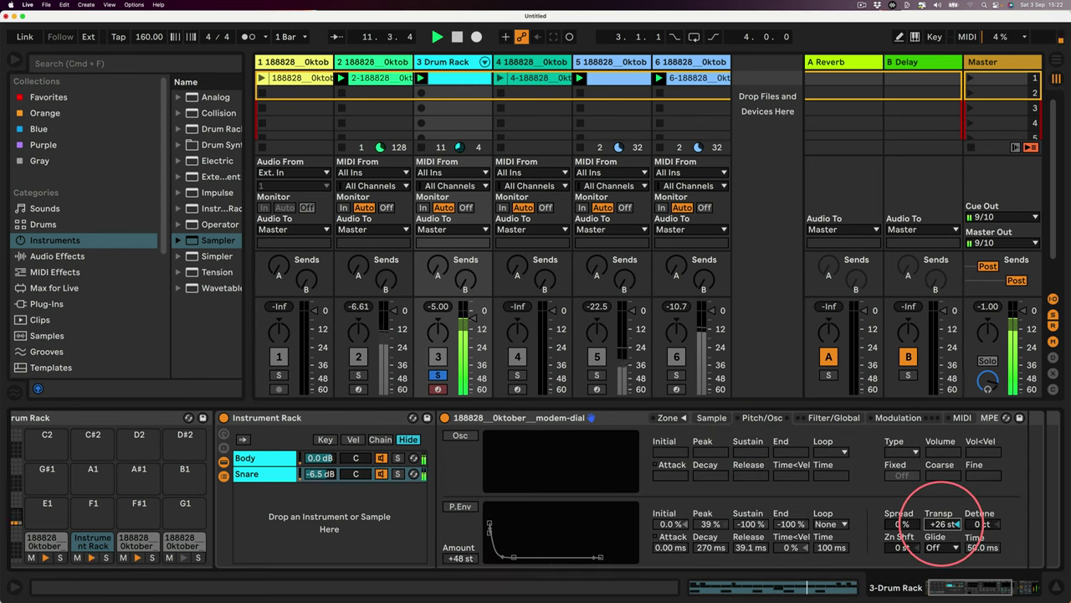
On the Body chain, set the pitch envelope's initial level to 25% and decay to about 113 ms, and the transposition to +8 st.
left_click(255, 460)
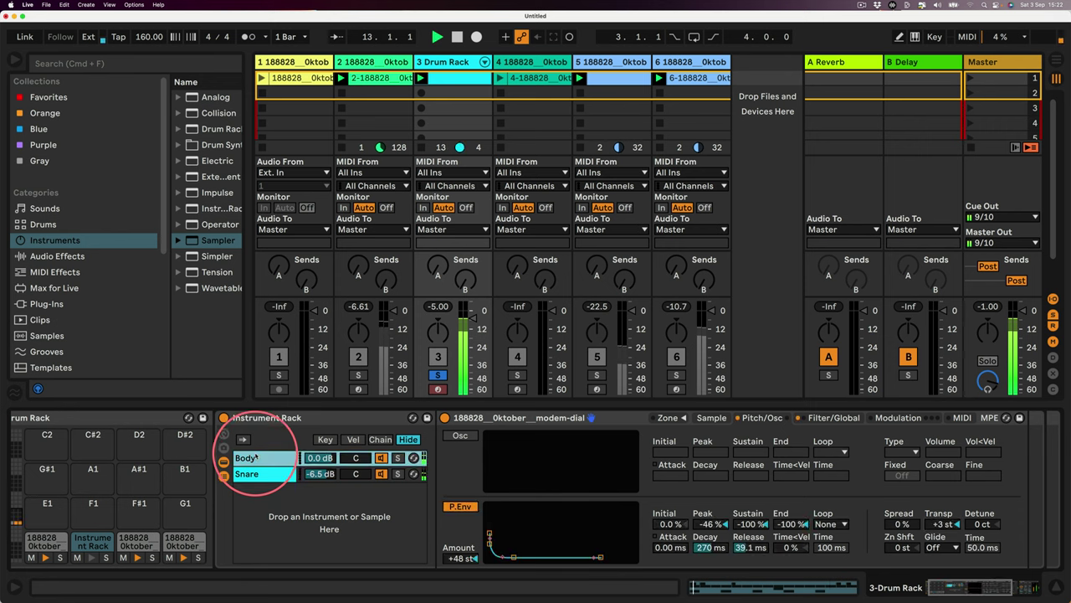
left_click_drag(489, 532, 490, 525)
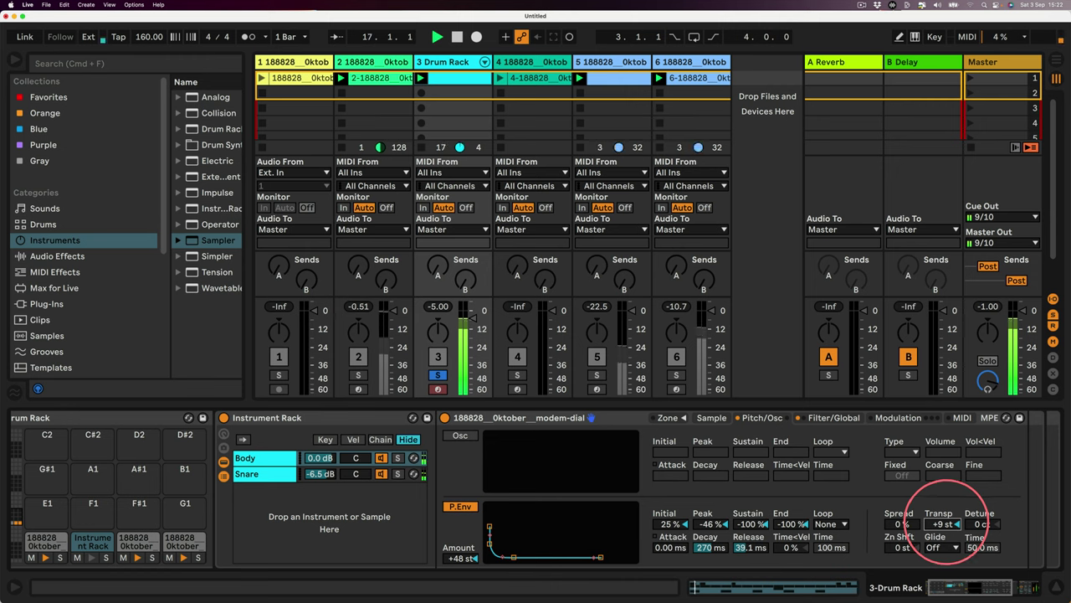
left_click_drag(944, 524, 931, 527)
left_click_drag(703, 542, 707, 546)
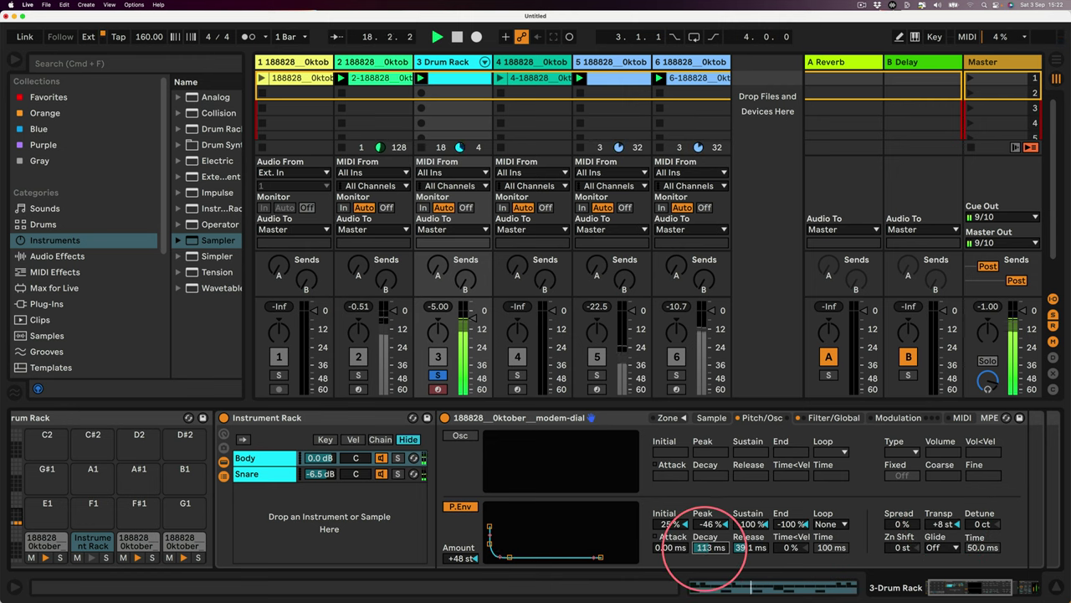
On the Snare chain, enable a high-pass filter at 433 Hz with 32% resonance and a Soft shaper at about 74.0.
left_click(248, 474)
left_click(833, 417)
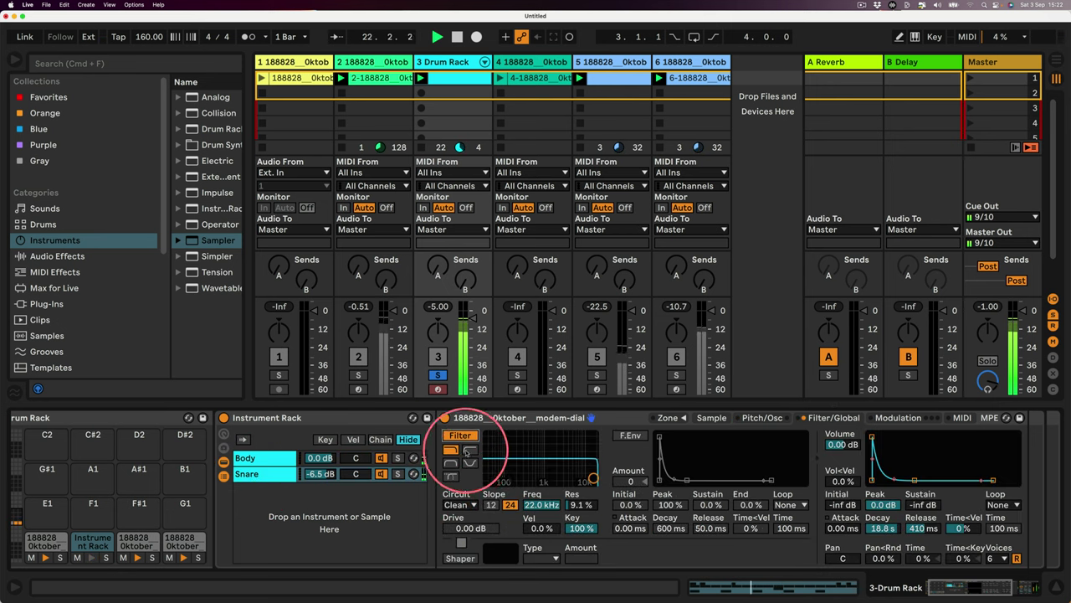
left_click(469, 450)
mouse_move(514, 479)
left_mouse_down()
mouse_move(533, 481)
mouse_move(569, 527)
mouse_move(533, 502)
mouse_move(555, 461)
mouse_move(531, 469)
left_mouse_up()
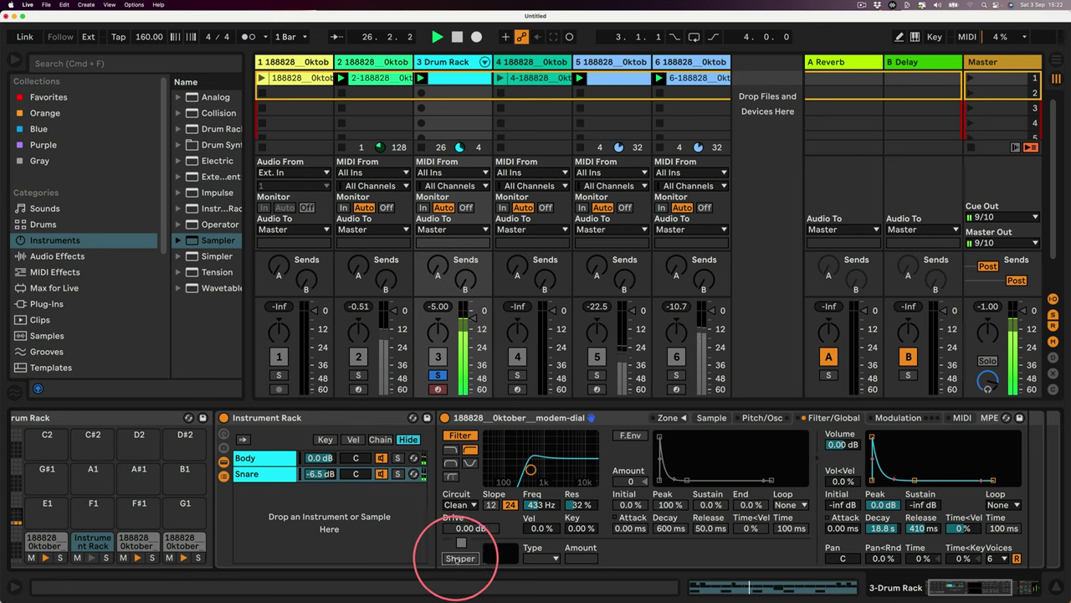
left_click(460, 557)
left_click(582, 558)
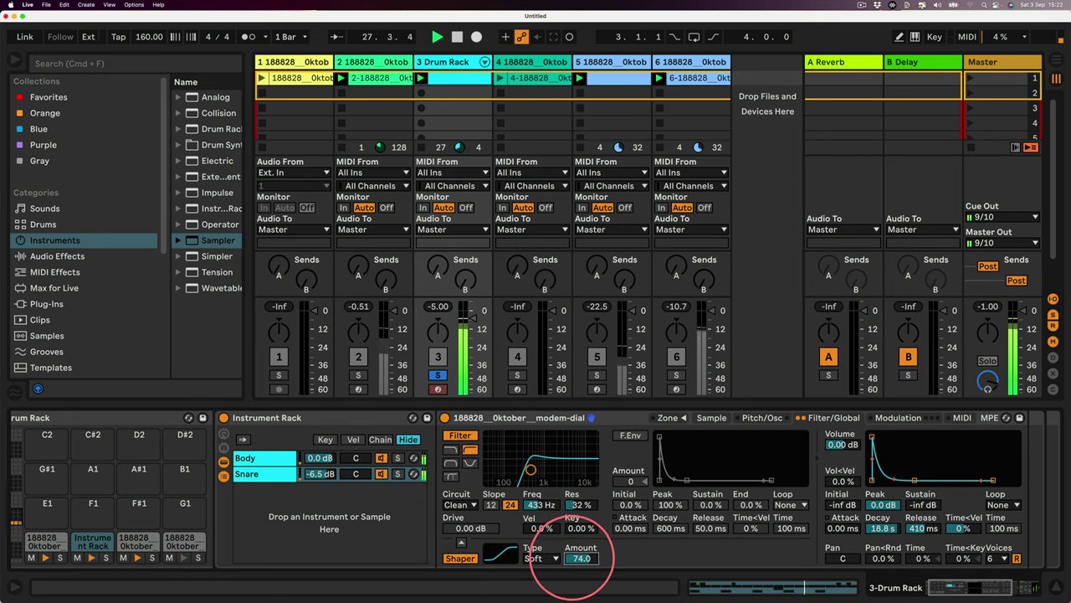
On the Body chain, set the shaper amount to 82.0 and shorten the volume envelope's decay to about 376 ms.
left_click(251, 457)
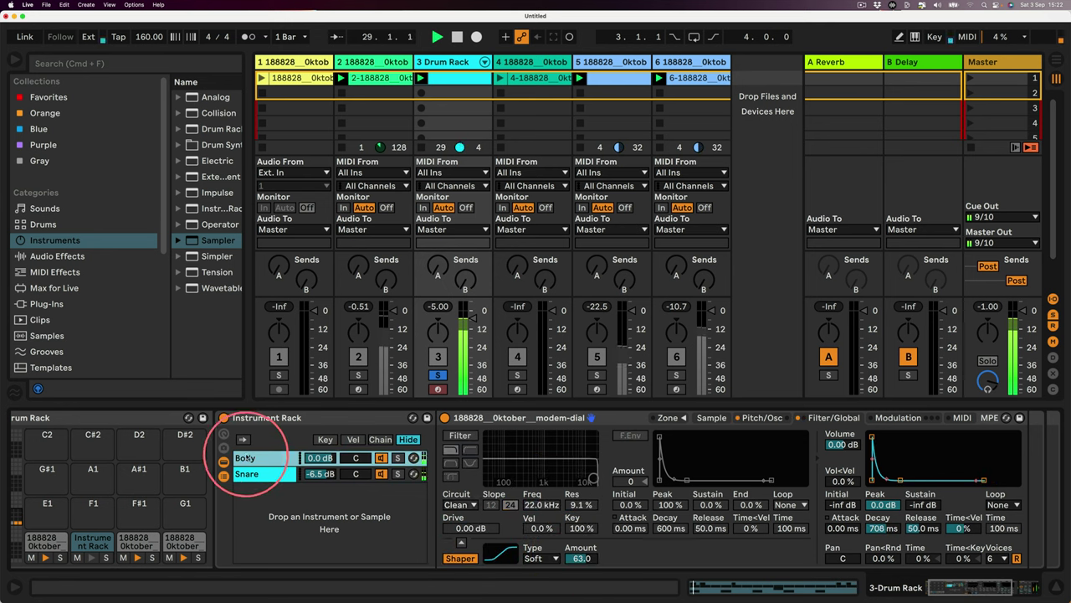
left_click_drag(580, 559, 580, 544)
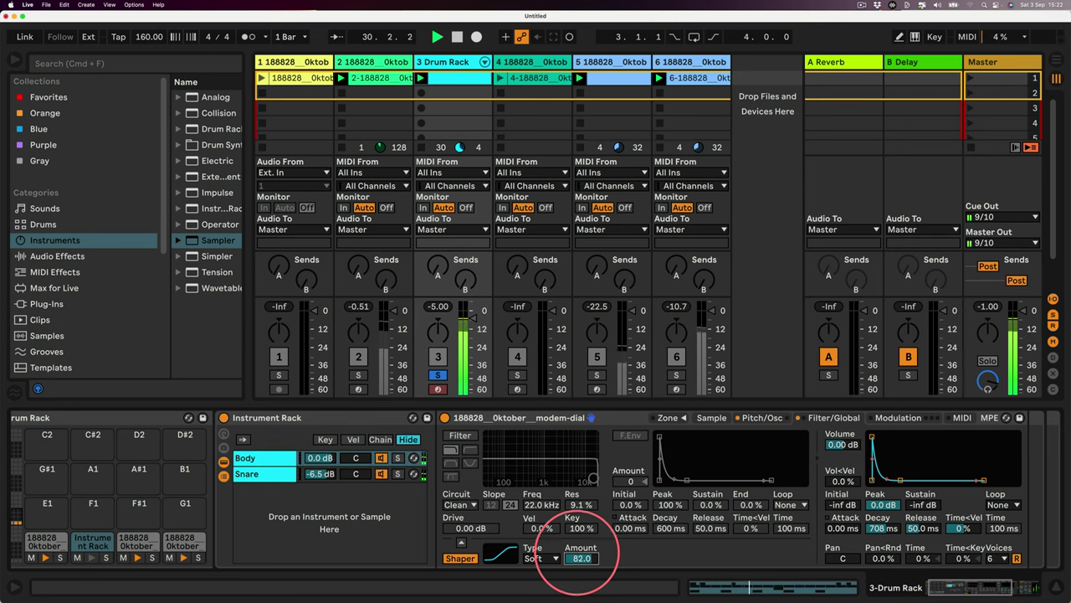
left_click_drag(882, 529, 883, 539)
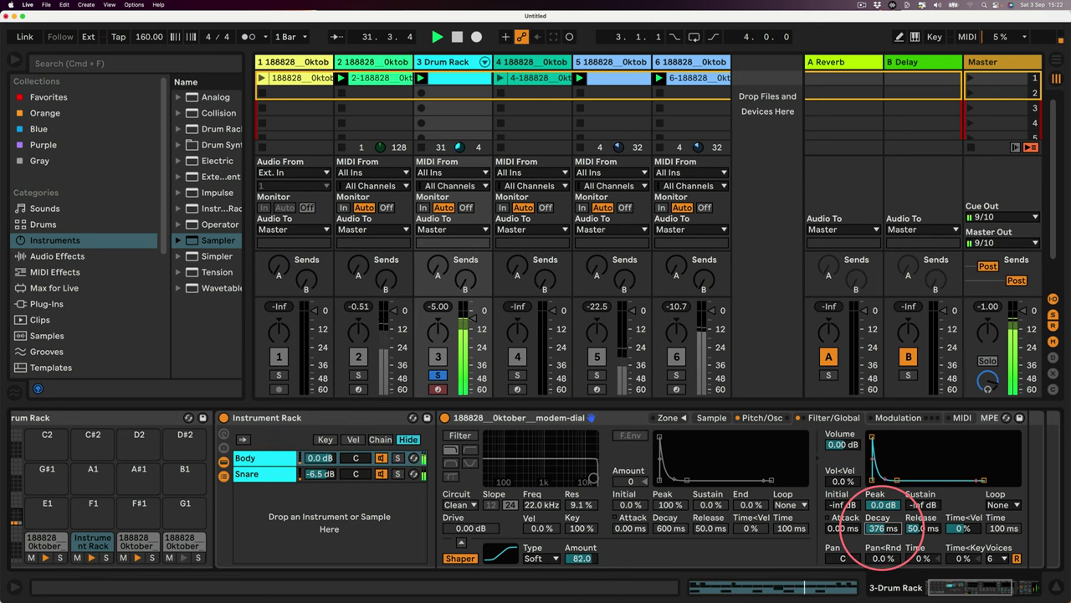
Set the Snare chain's shaper amount to 21.0 and widen the browser.
left_click(251, 473)
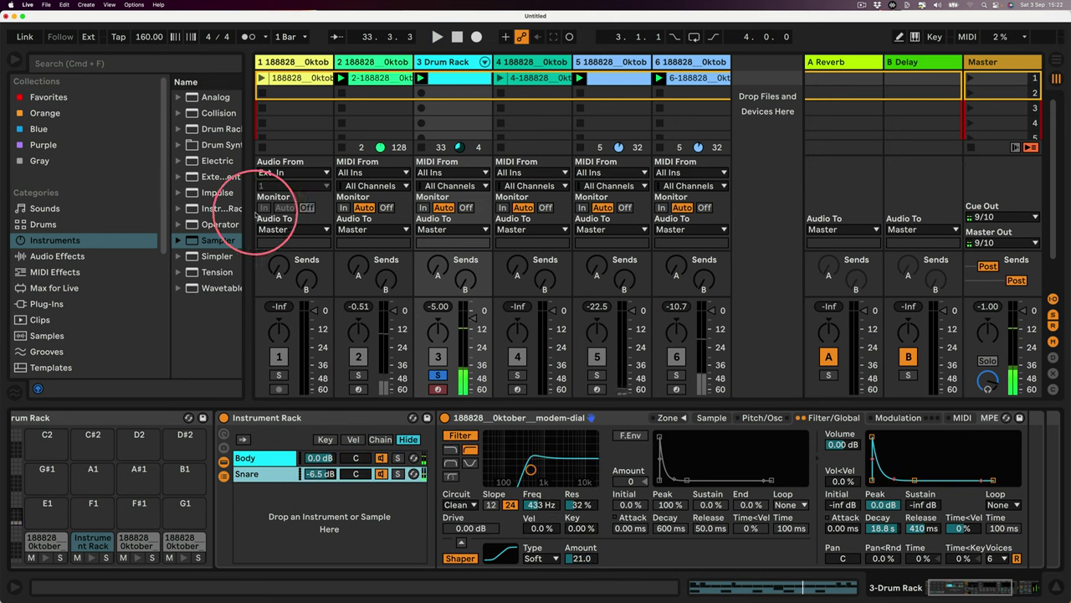
left_click_drag(254, 216, 350, 221)
scroll(578, 490, "right", 7)
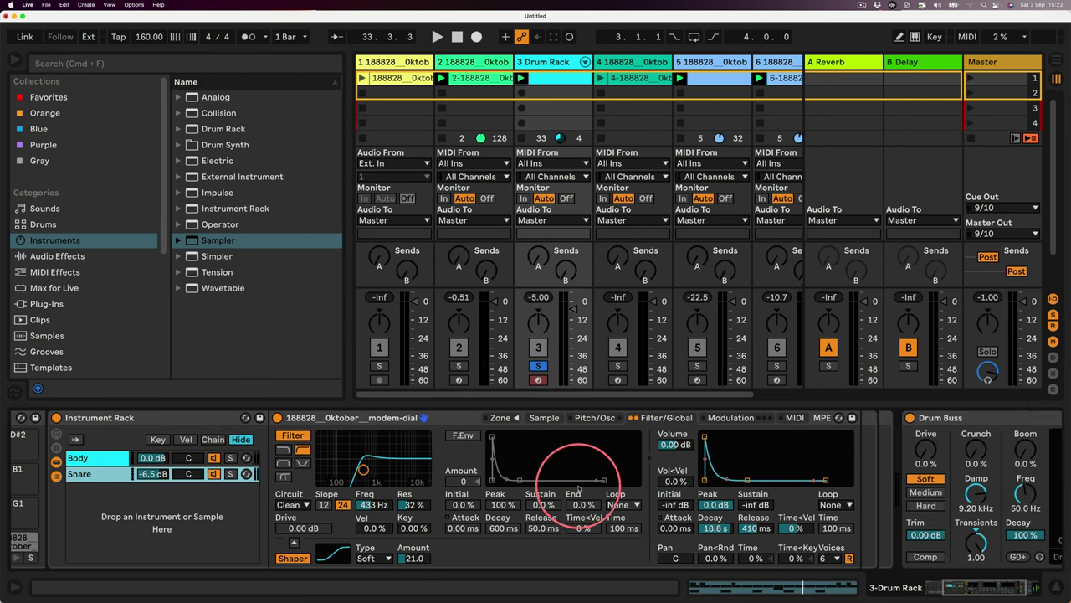
Add a Drum Buss after the Snare chain's Sampler, with transients at 1.00 and drive at 0.0%.
left_click(42, 255)
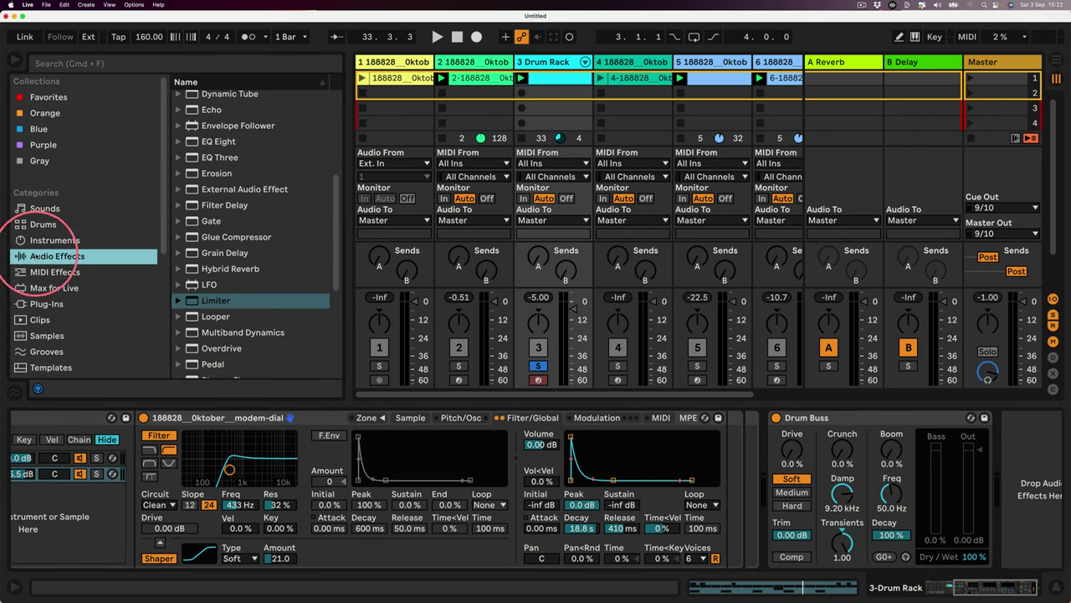
scroll(225, 210, "up", 5)
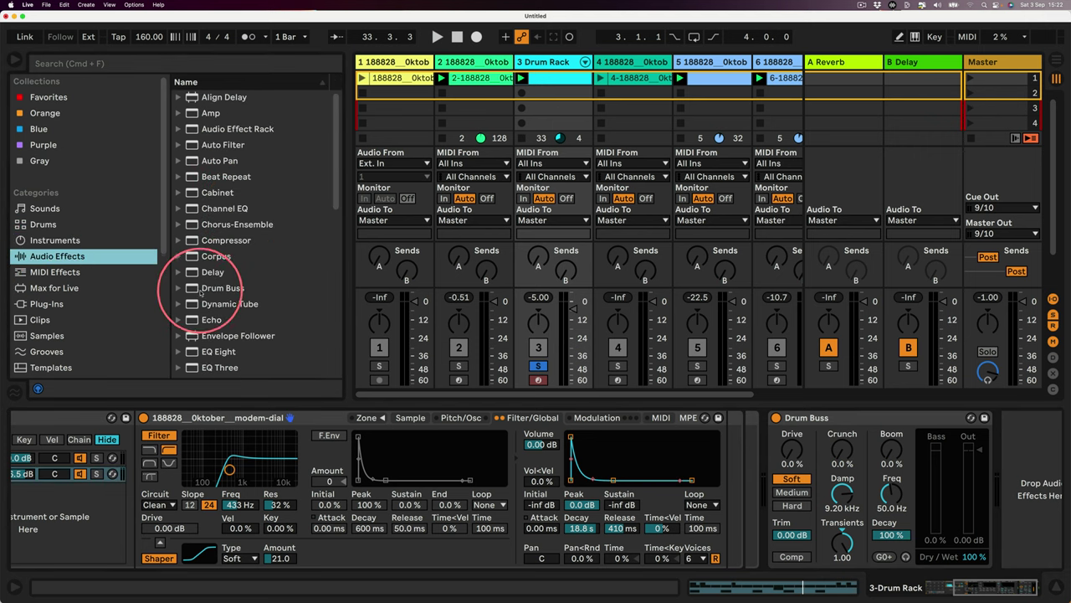
left_click_drag(200, 287, 721, 443)
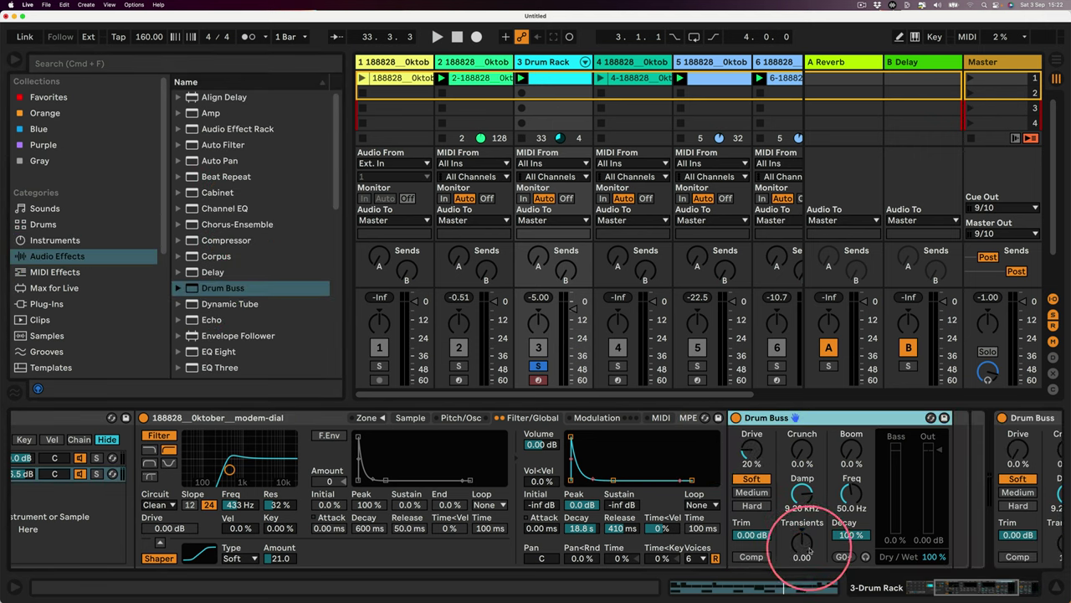
left_click_drag(803, 541, 803, 507)
key("space")
left_click_drag(748, 452, 729, 513)
Add a Drum Buss after the Sampler on the Drum Rack's C1 kick pad and set its transients to 1.00.
scroll(464, 477, "left", 5)
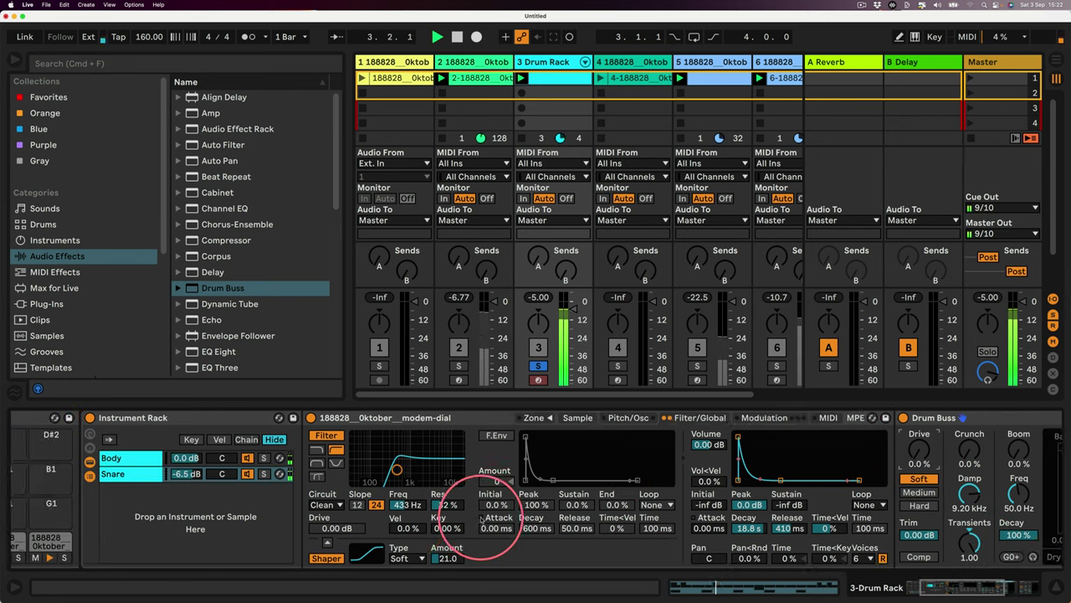
left_click(75, 543)
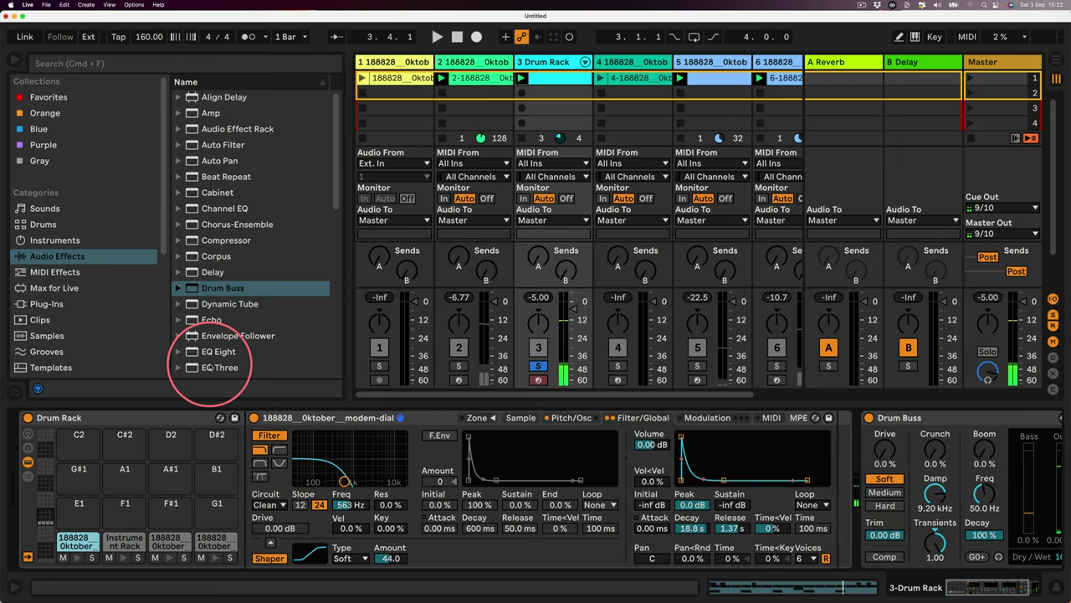
left_click_drag(221, 288, 842, 458)
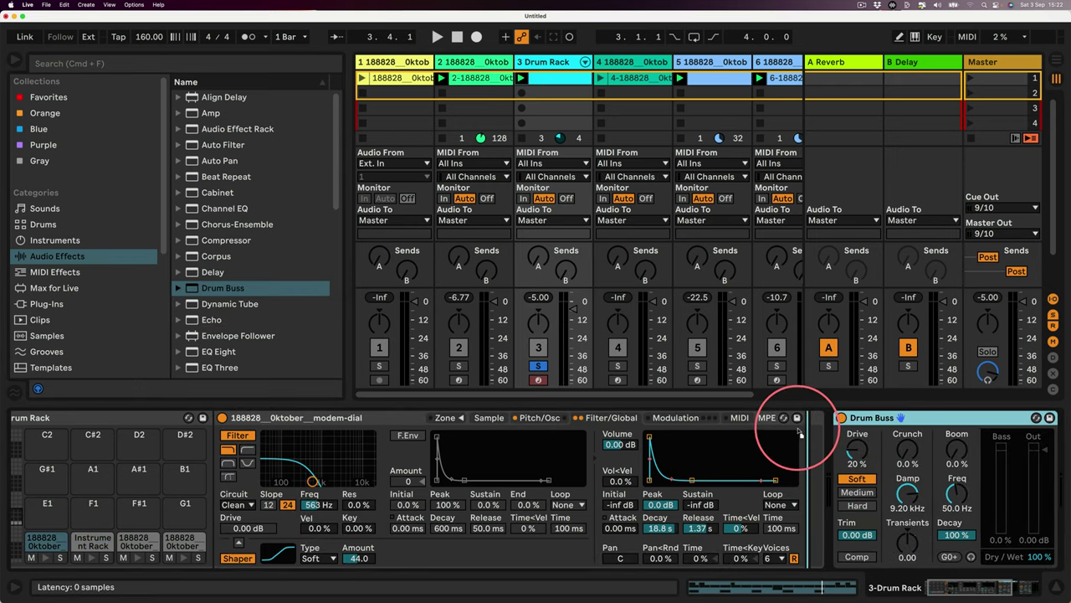
key("space")
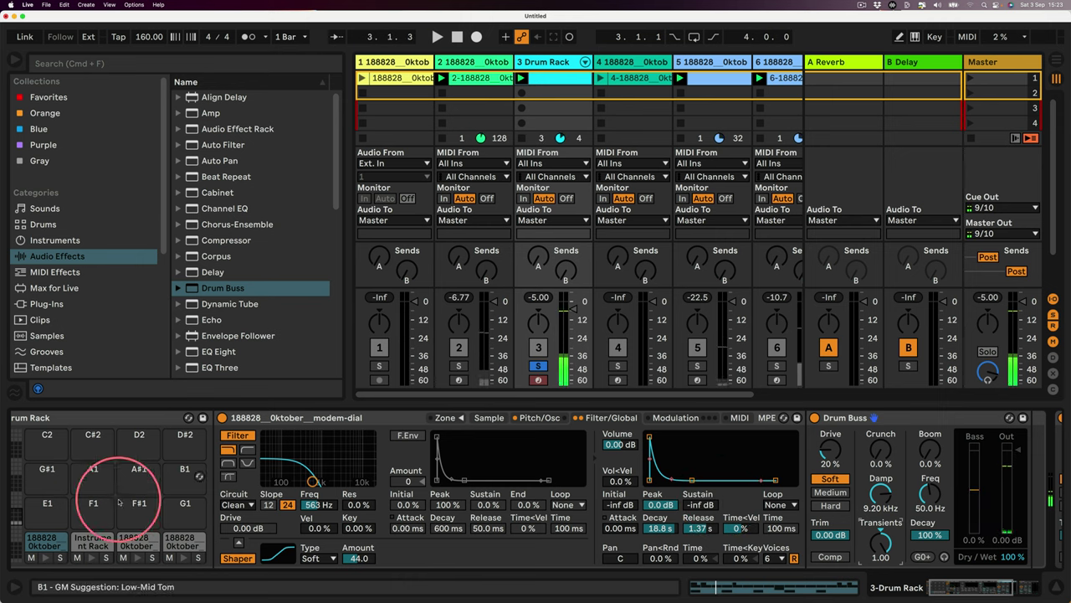
Audition the kick pad with its Drum Buss and turn off solo on the Drum Rack track.
left_click(60, 557)
key("space")
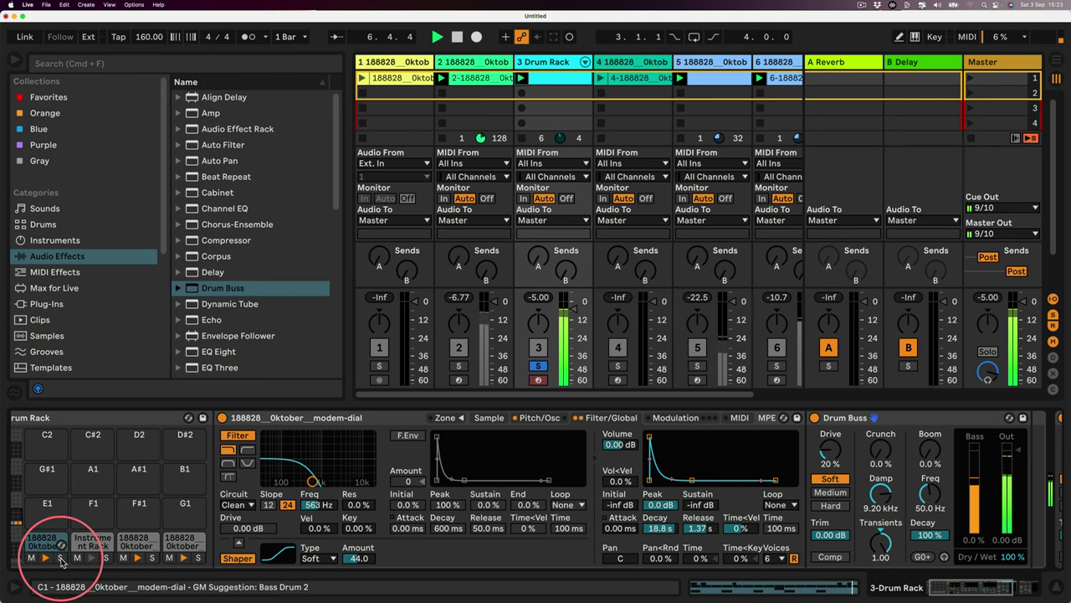
left_click(539, 366)
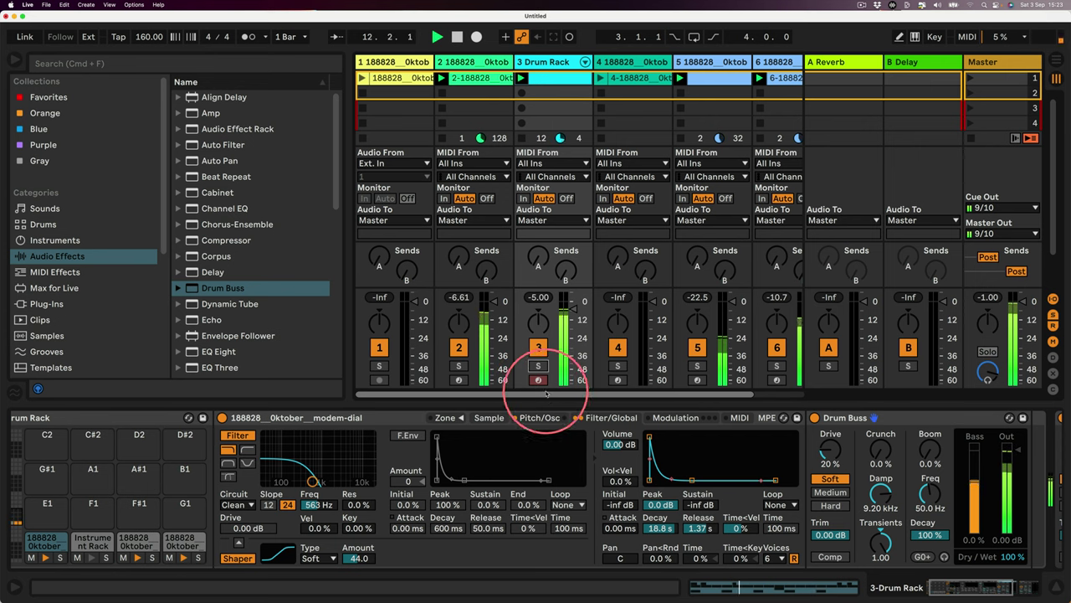
Duplicate track 6's clip into the second scene slot, launch the copy and open its notes.
left_click_drag(537, 391, 805, 404)
left_click(703, 61)
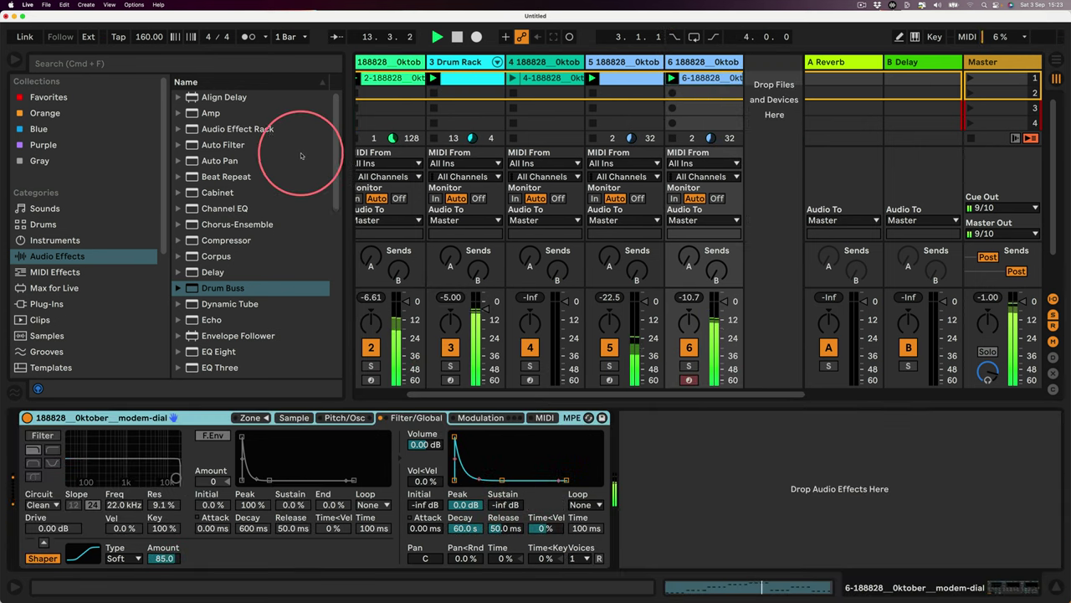
left_click(52, 241)
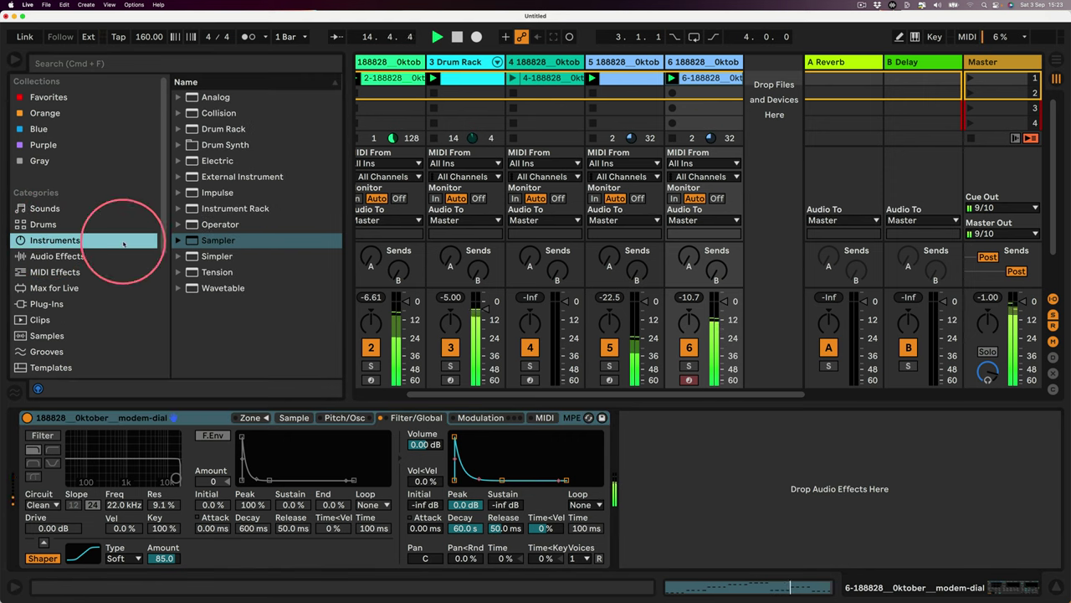
left_click(715, 77)
double_click(715, 77)
left_click_drag(715, 80, 670, 94)
left_click(669, 93)
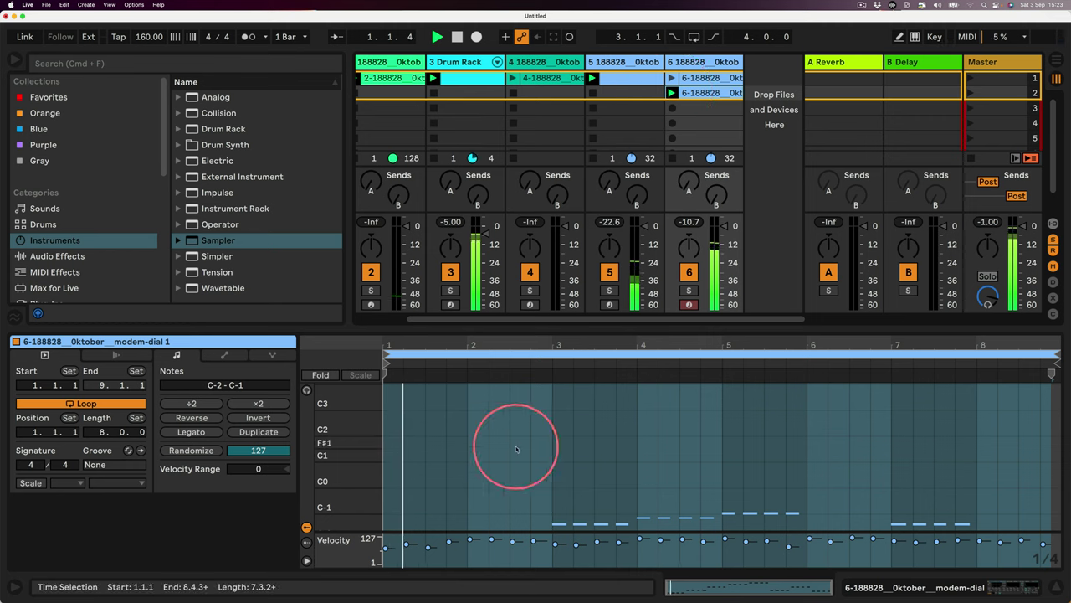
Enlarge the note editor and apply Legato to all notes in track 6's duplicated clip.
left_click_drag(511, 322, 544, 117)
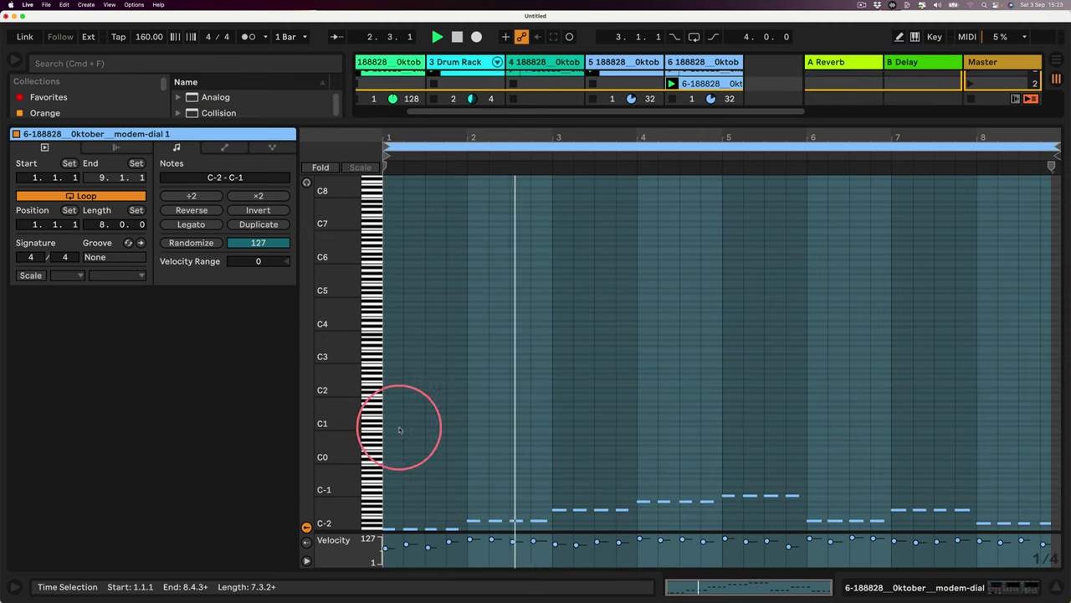
left_click(341, 506)
left_click(390, 512)
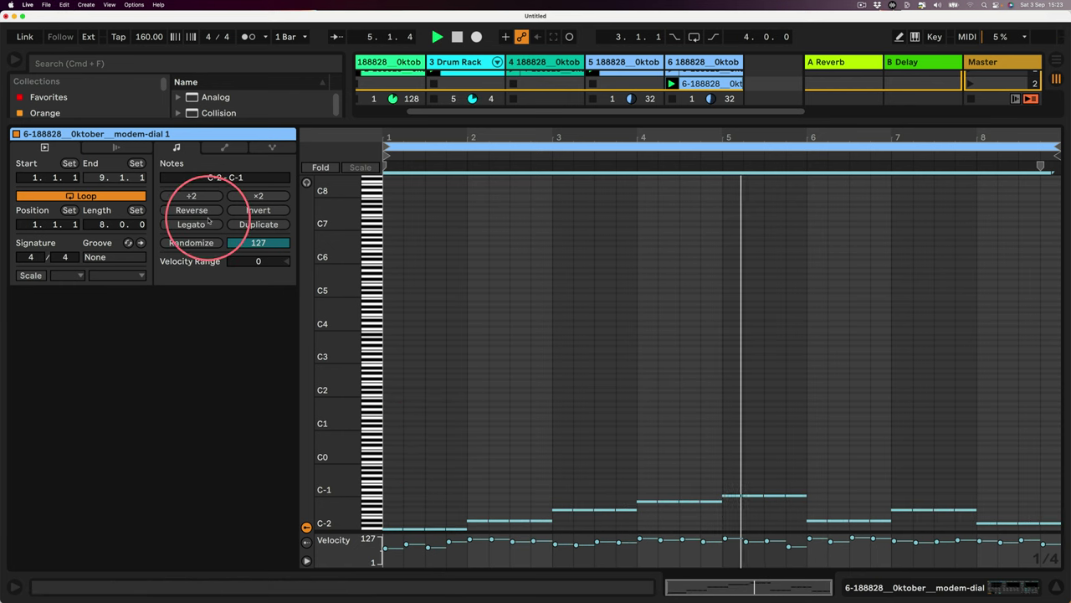
key("super+a")
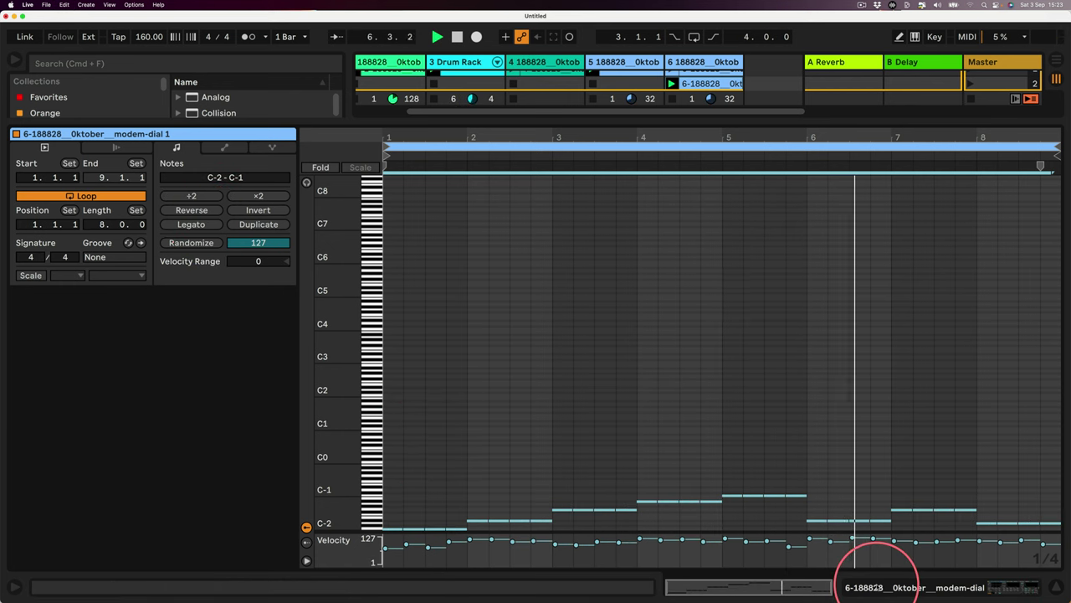
left_click(877, 585)
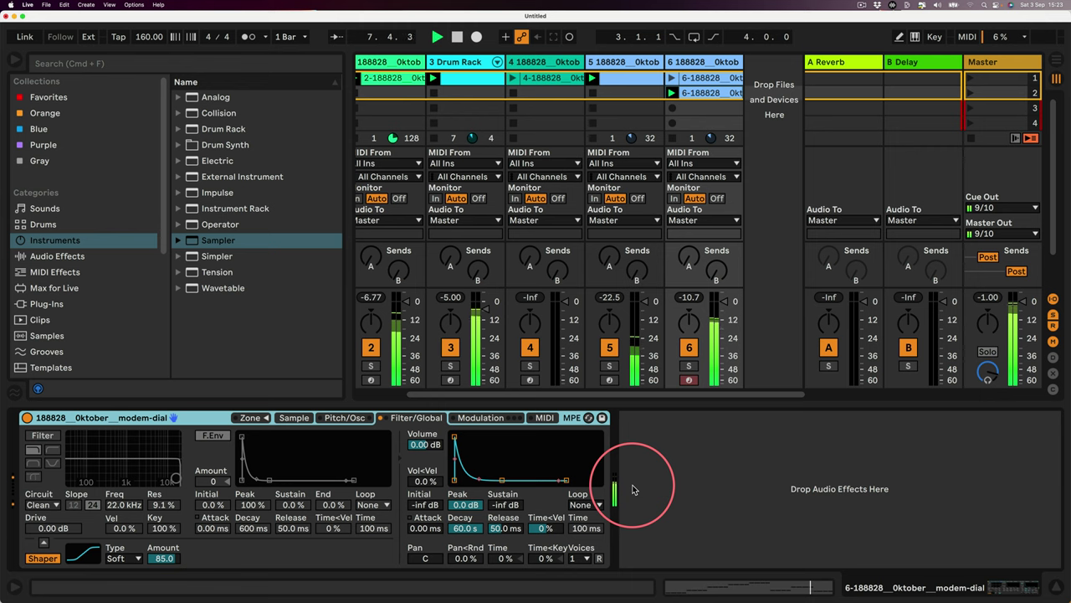
Try an Arpeggiator before track 6's Sampler, experiment with its rate and steps, and remove it.
left_click(50, 257)
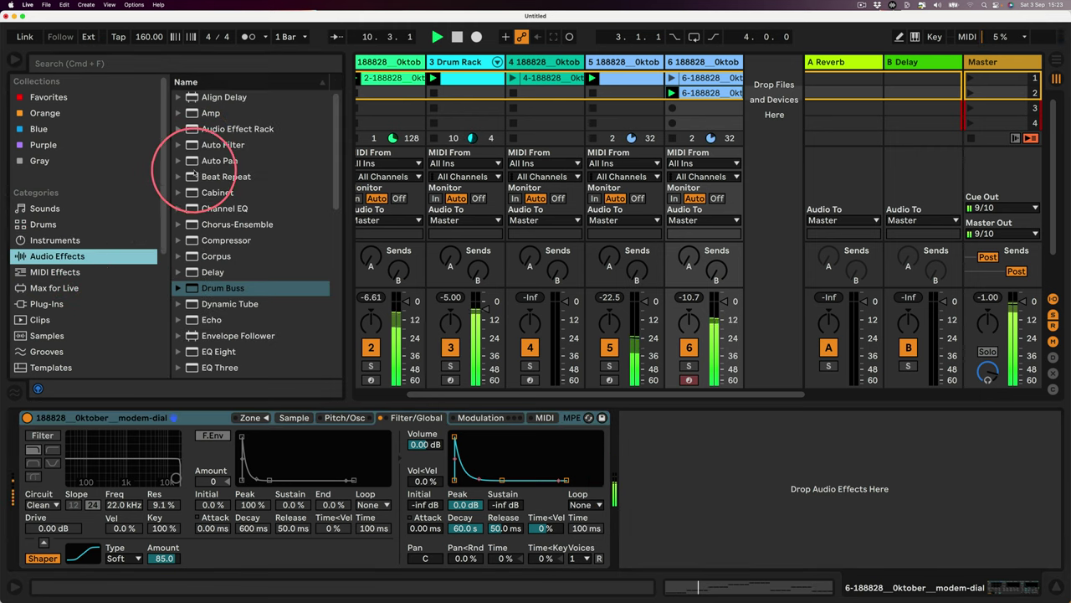
left_click(19, 272)
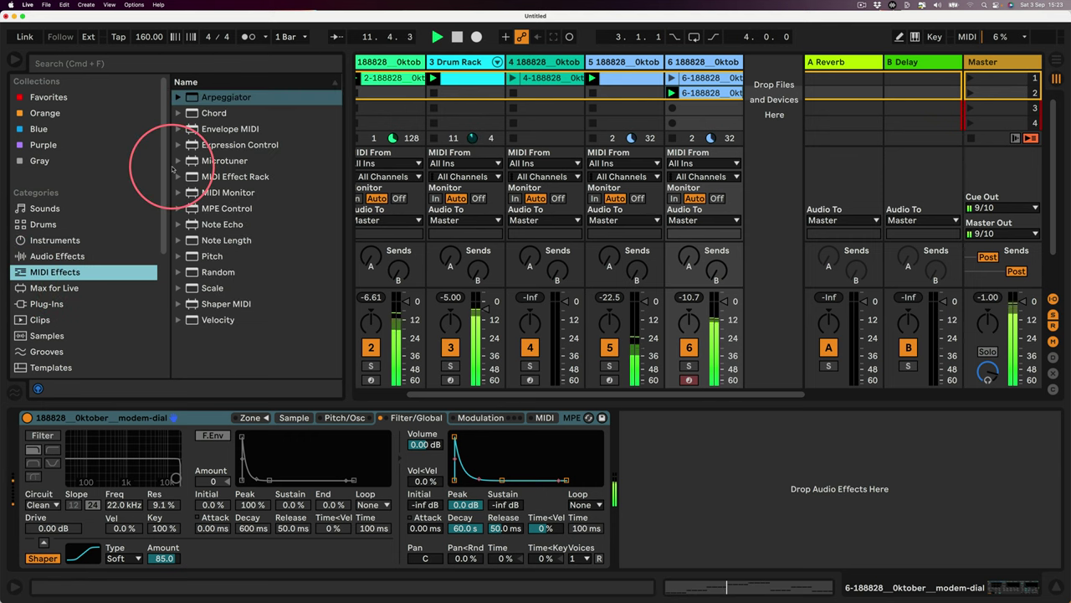
left_click(180, 98)
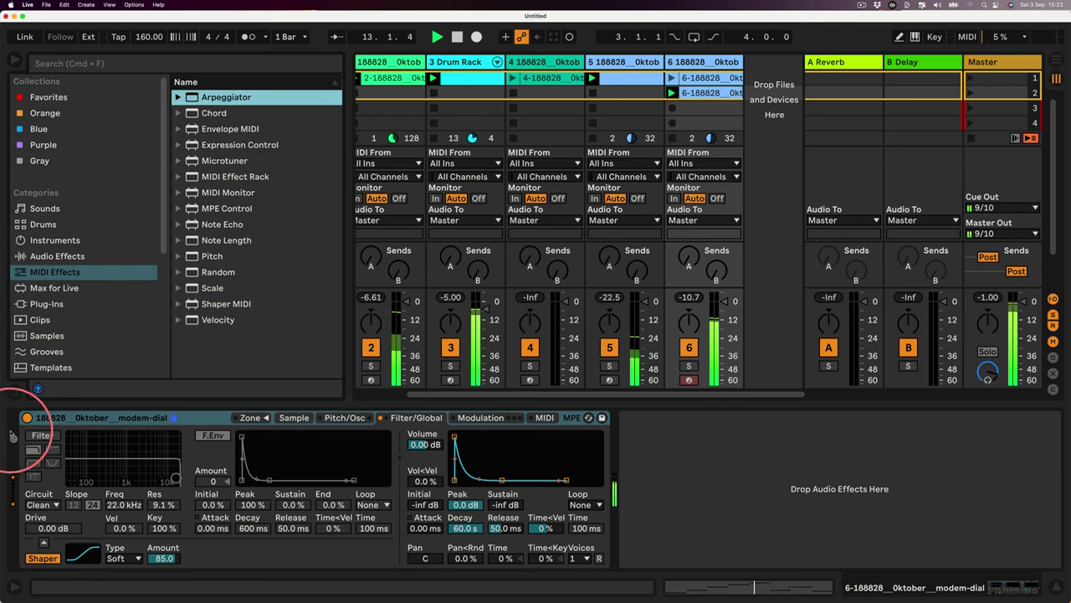
key("Return")
left_click_drag(77, 544, 82, 537)
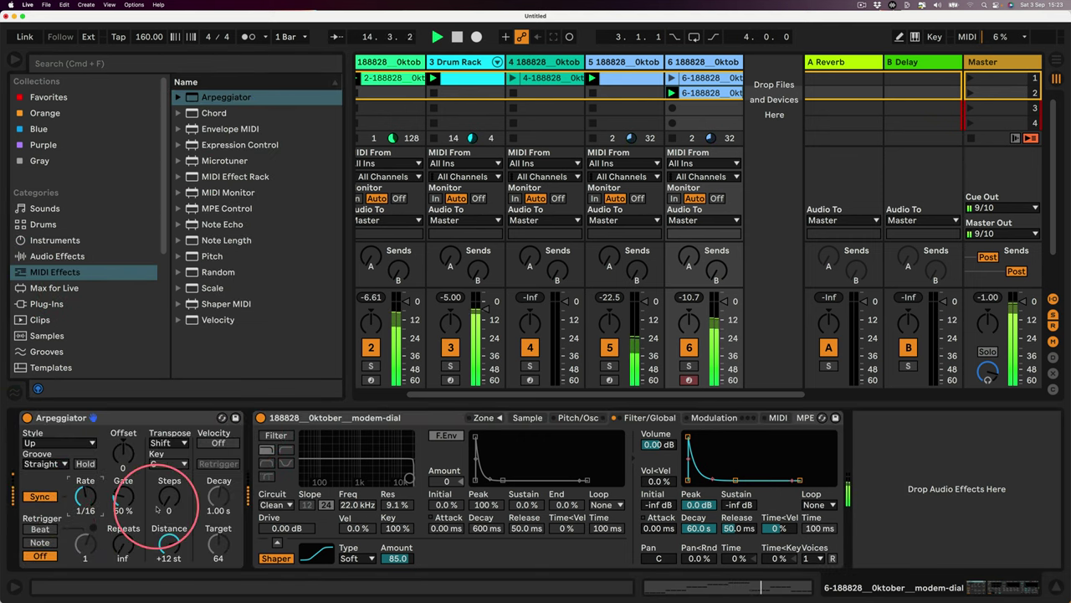
left_click_drag(171, 504, 175, 545)
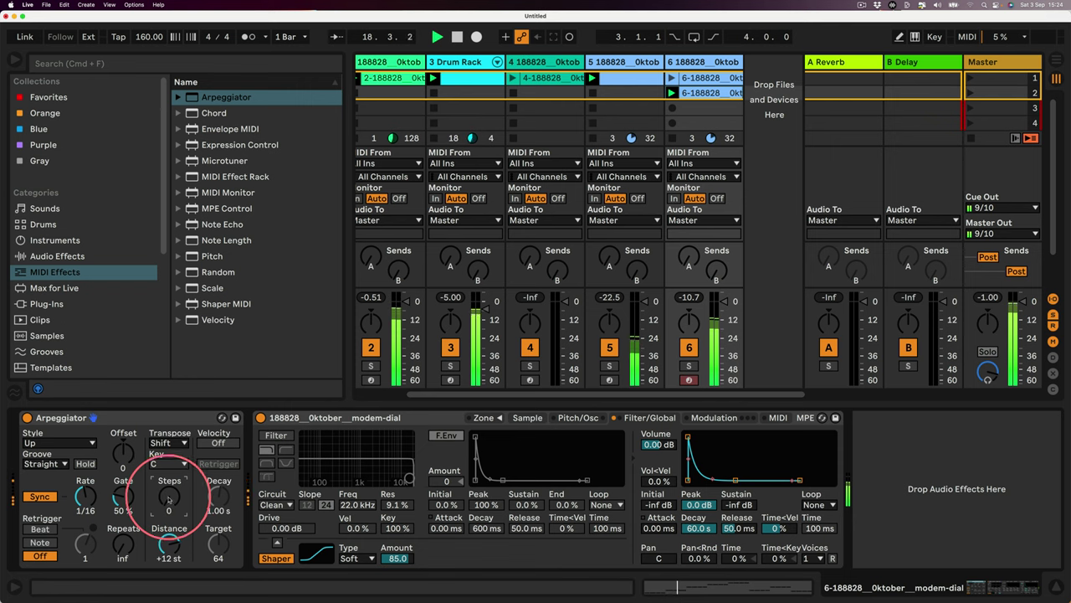
left_click(121, 416)
key("Delete")
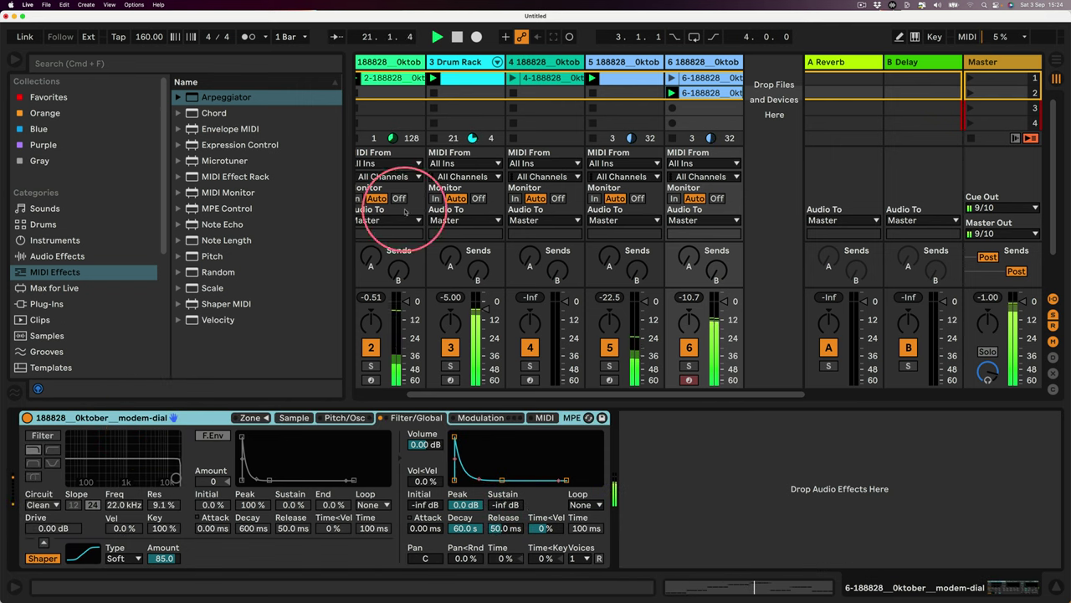
Stop the clip playing on track 5 and select track 2 with the sliced sample.
left_click_drag(345, 223, 256, 219)
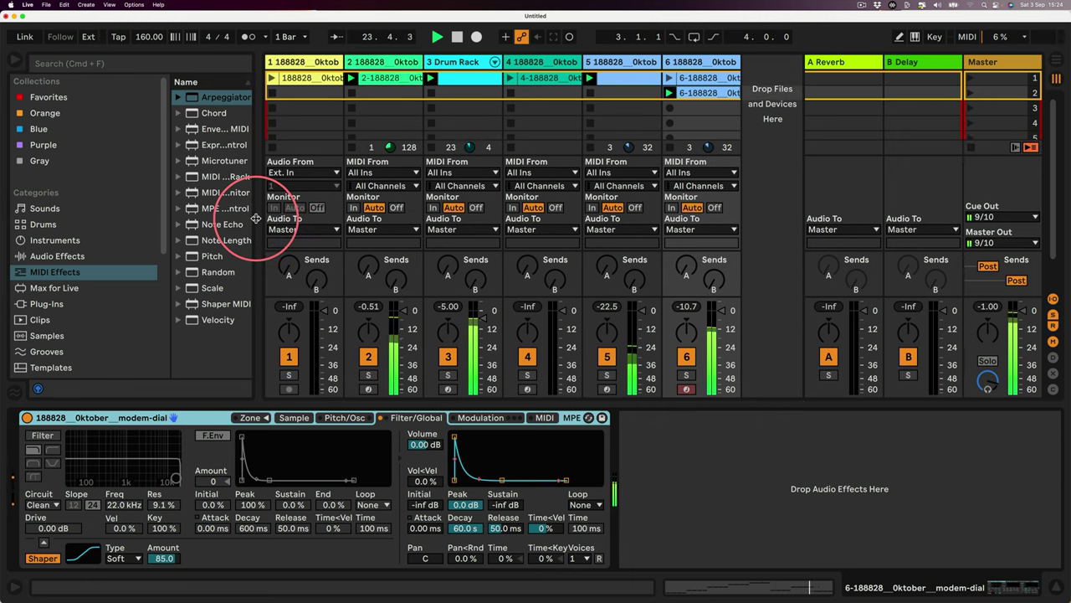
left_click(615, 63)
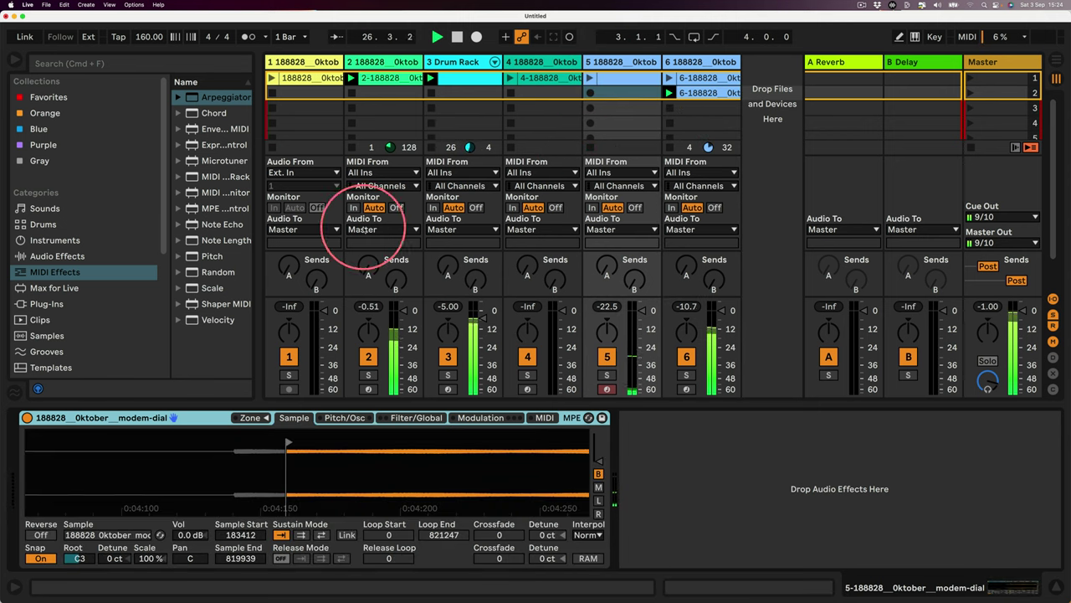
left_click(387, 62)
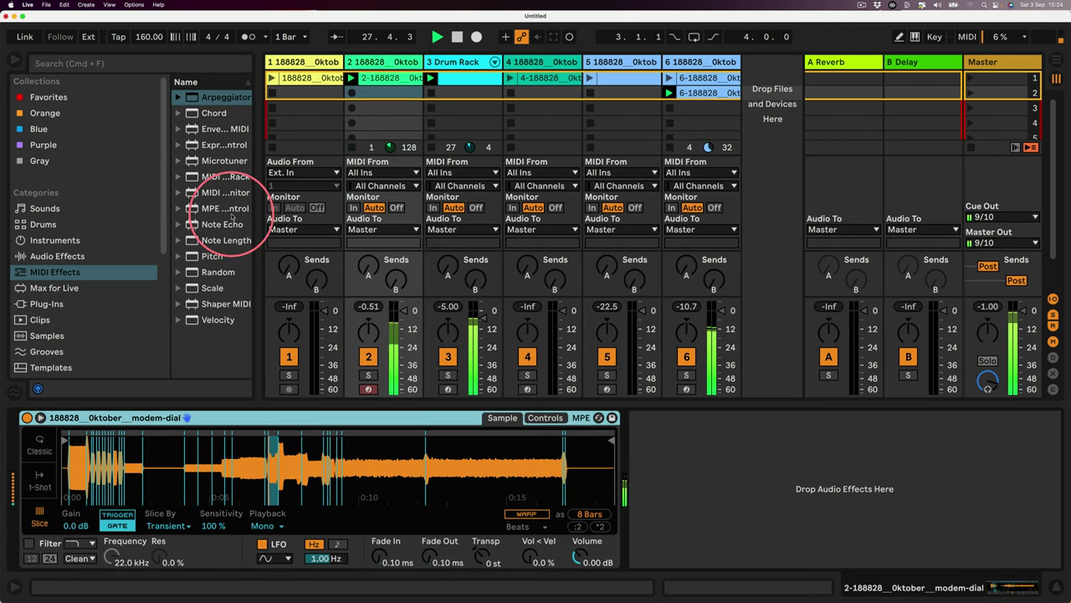
Add two Beat Repeats in series after track 2's sliced Simpler, with grids of 1/3 and 1/6.
left_click_drag(257, 216, 321, 218)
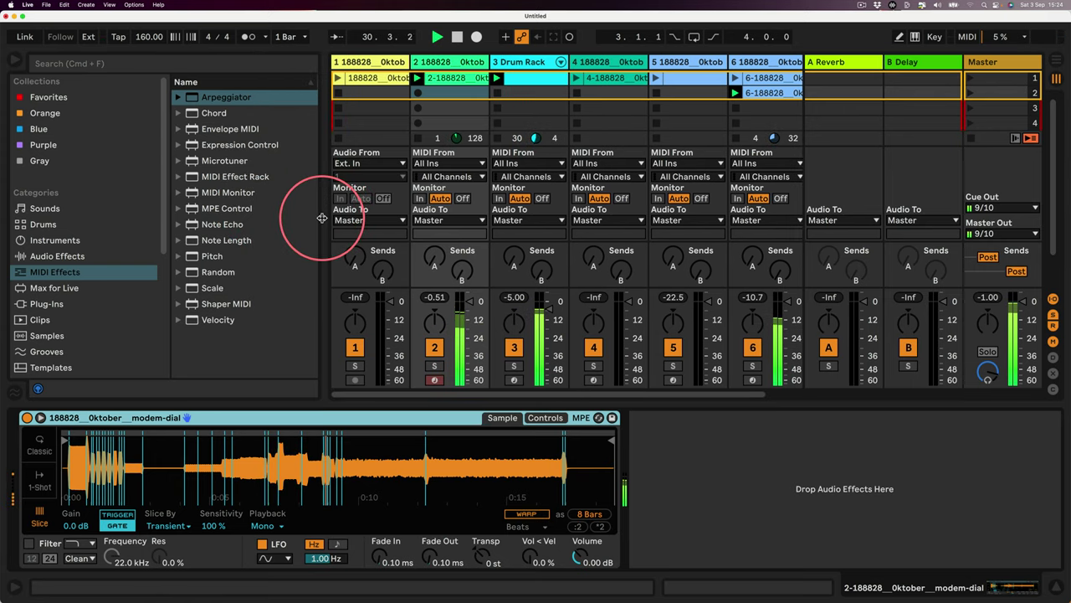
left_click(50, 255)
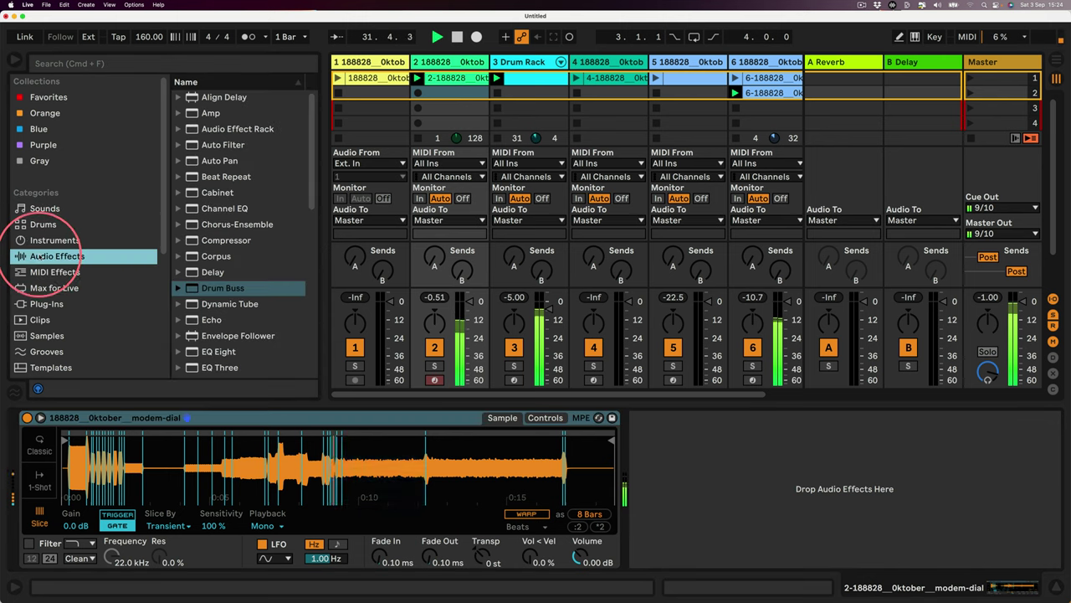
left_click_drag(188, 177, 929, 435)
scroll(899, 434, "right", 2)
left_click(797, 494)
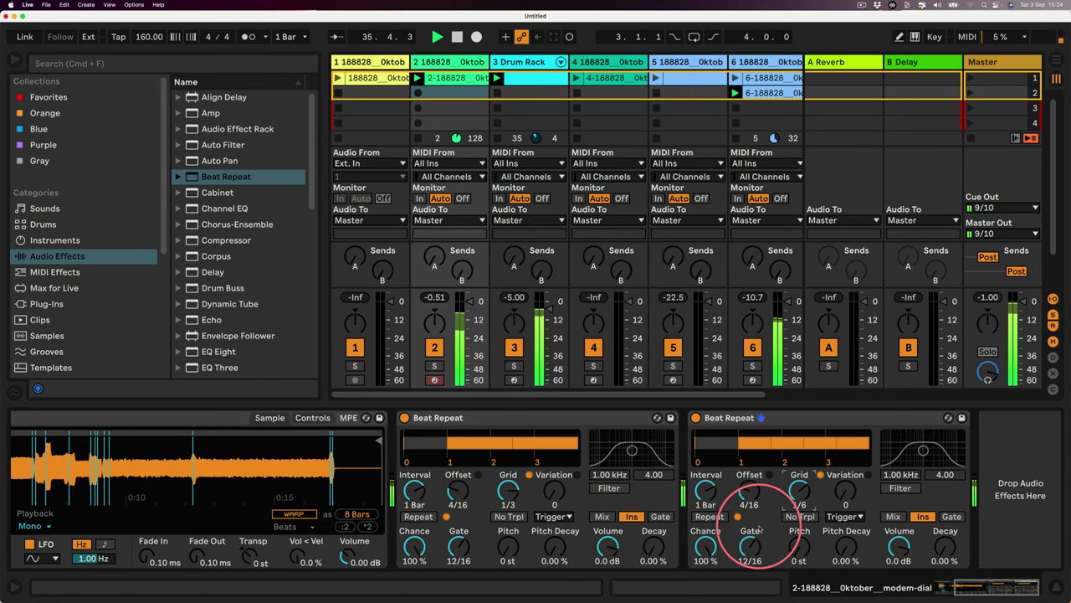
Set the chance of both Beat Repeats on track 2 to 50%.
left_click(703, 546)
type("50")
key("Return")
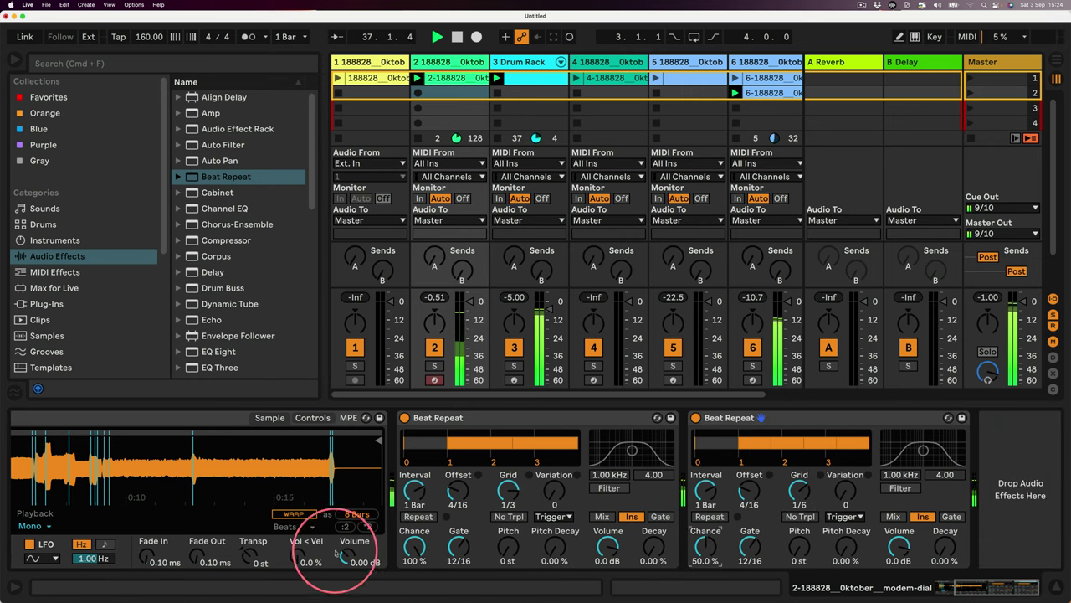
left_click(413, 546)
type("50")
key("Return")
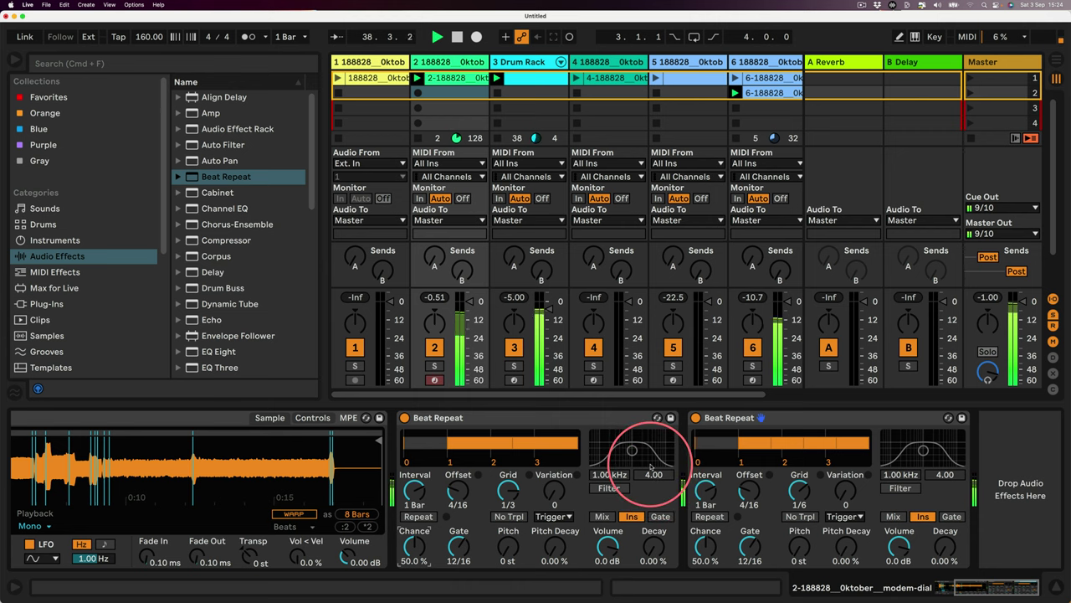
Duplicate the second Beat Repeat and set offset 12/16, grid 1/16, gate 4/16, decay 28.6% and pitch decay 44.4% on the copy.
left_click(757, 418)
key("super+d")
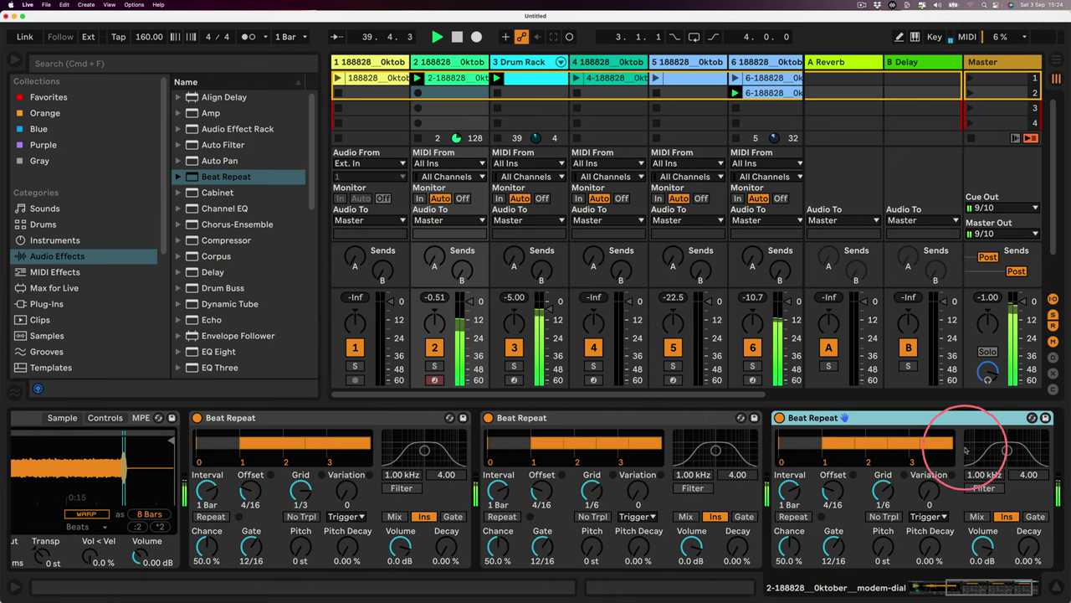
left_click_drag(749, 495, 749, 477)
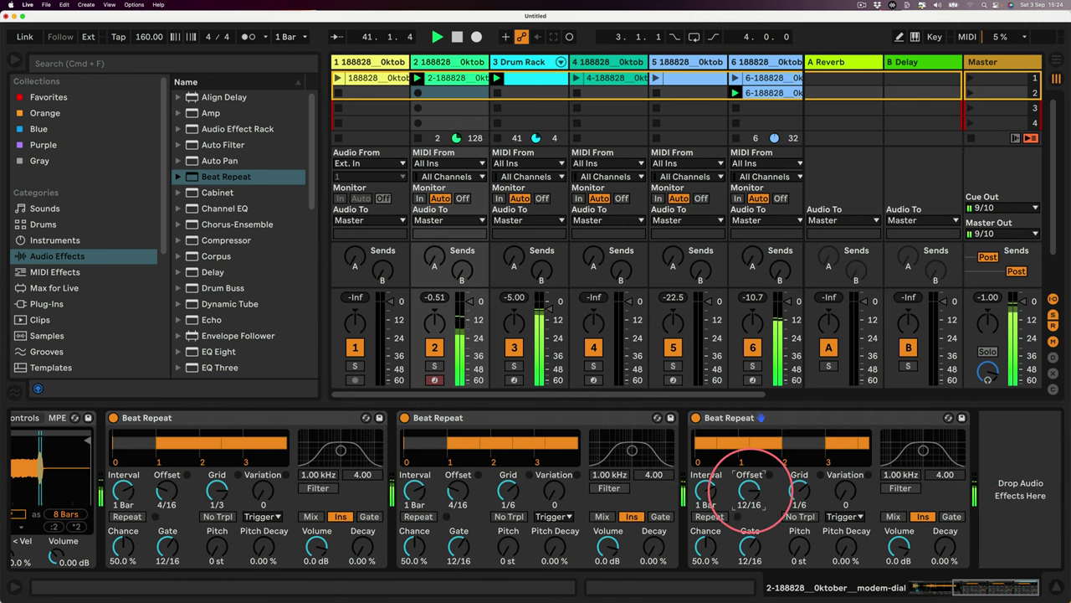
left_click_drag(749, 544, 762, 543)
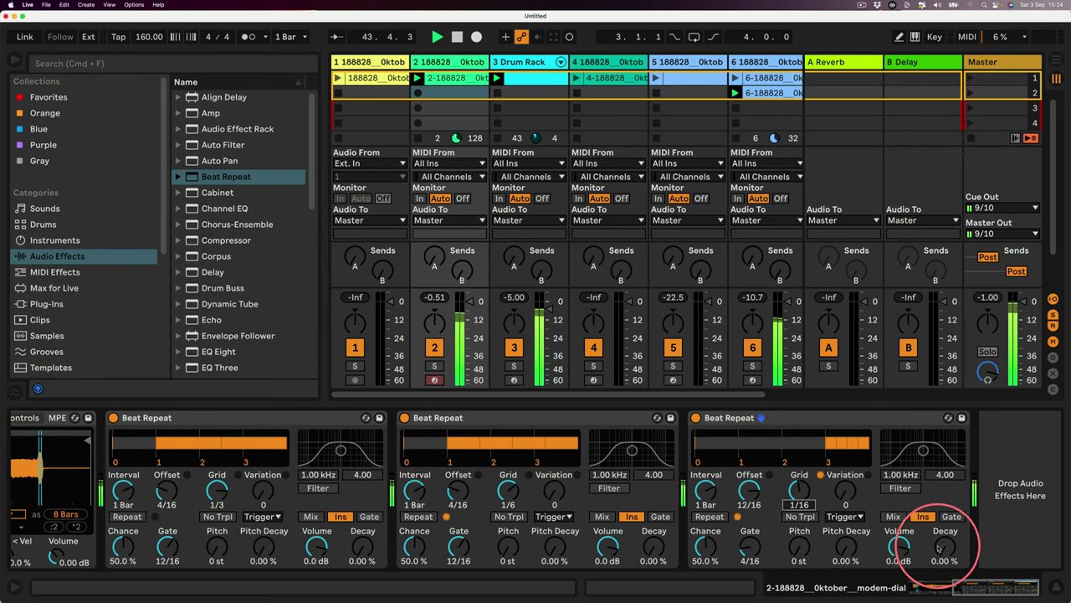
left_click_drag(847, 553, 845, 544)
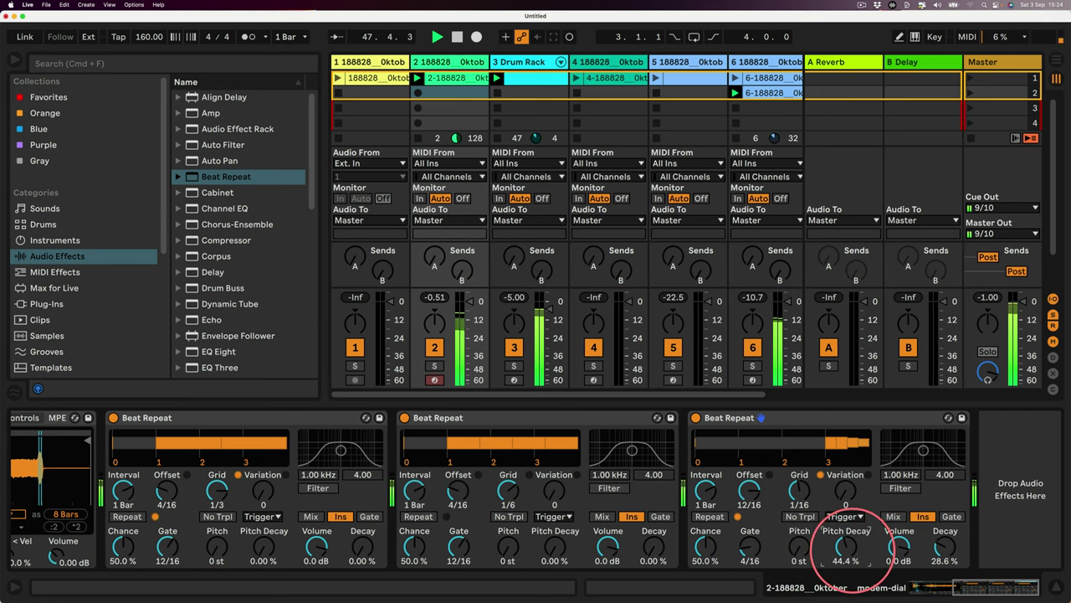
Add a Beat Repeat after the Drum Buss in the Snare chain of the Drum Rack's C#1 pad on track 3.
left_click(523, 62)
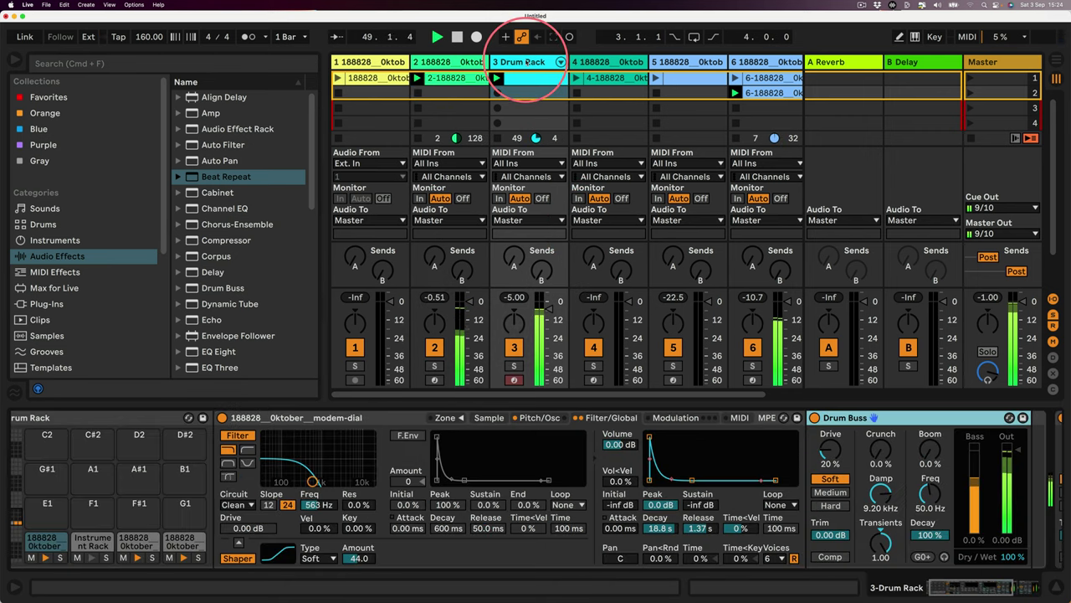
scroll(767, 447, "right", 4)
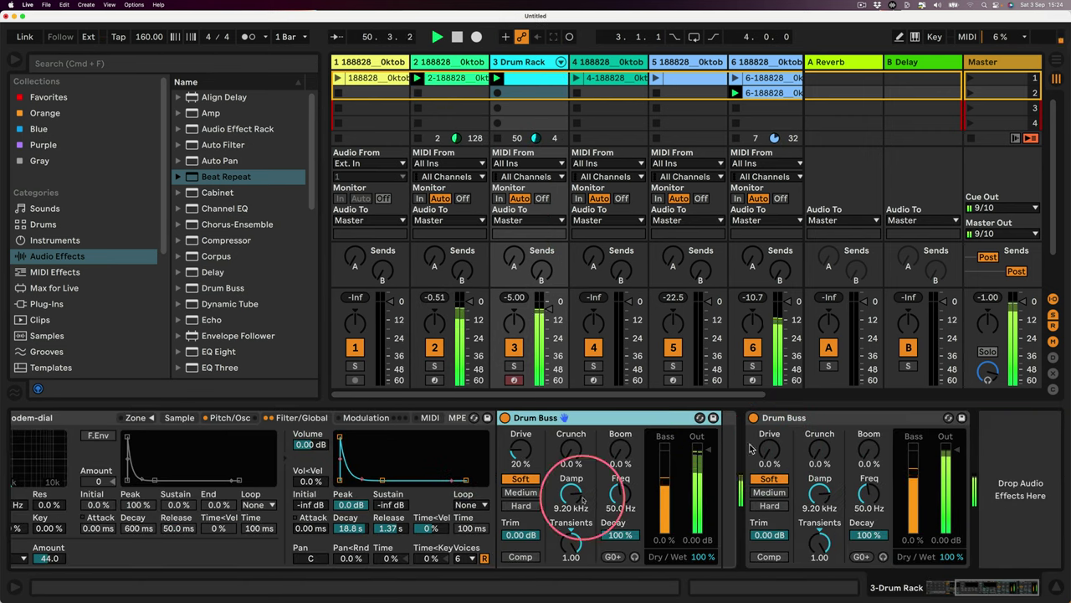
scroll(407, 443, "left", 5)
left_click(125, 541)
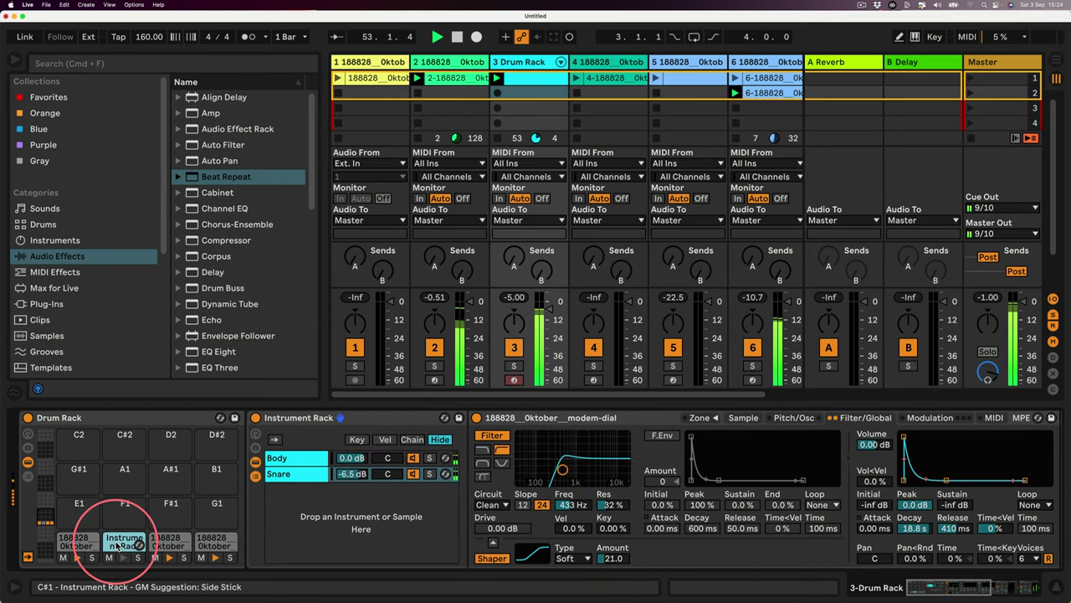
scroll(502, 519, "right", 5)
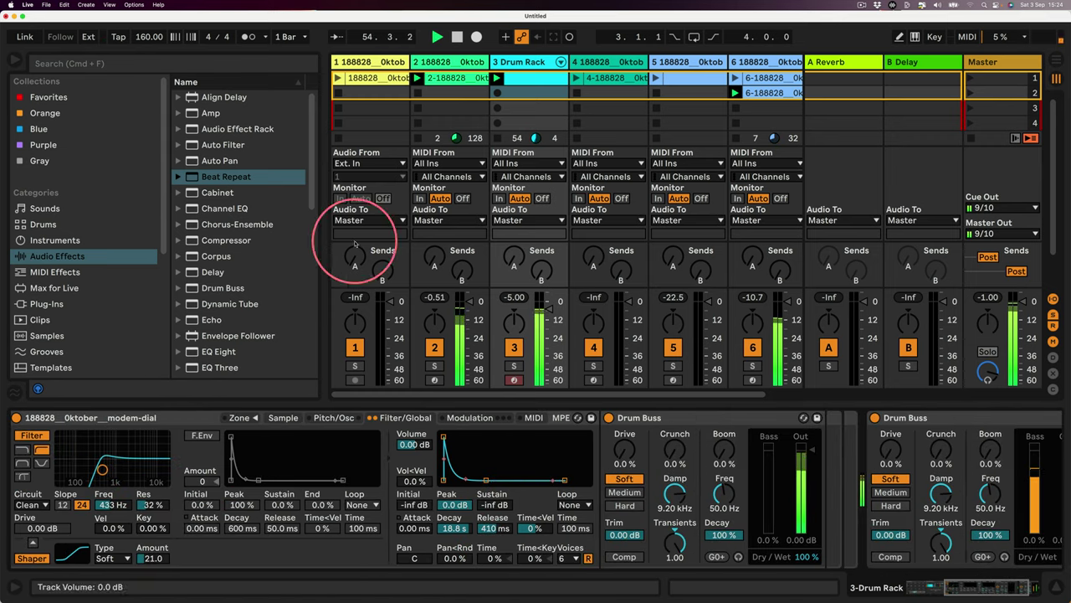
left_click_drag(167, 177, 816, 443)
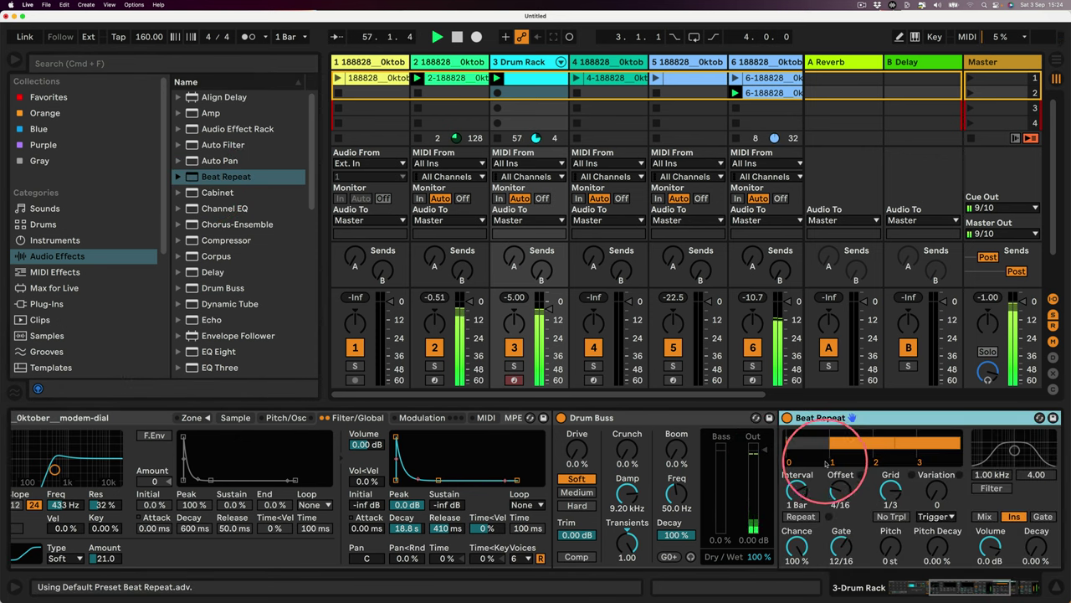
scroll(827, 463, "right", 5)
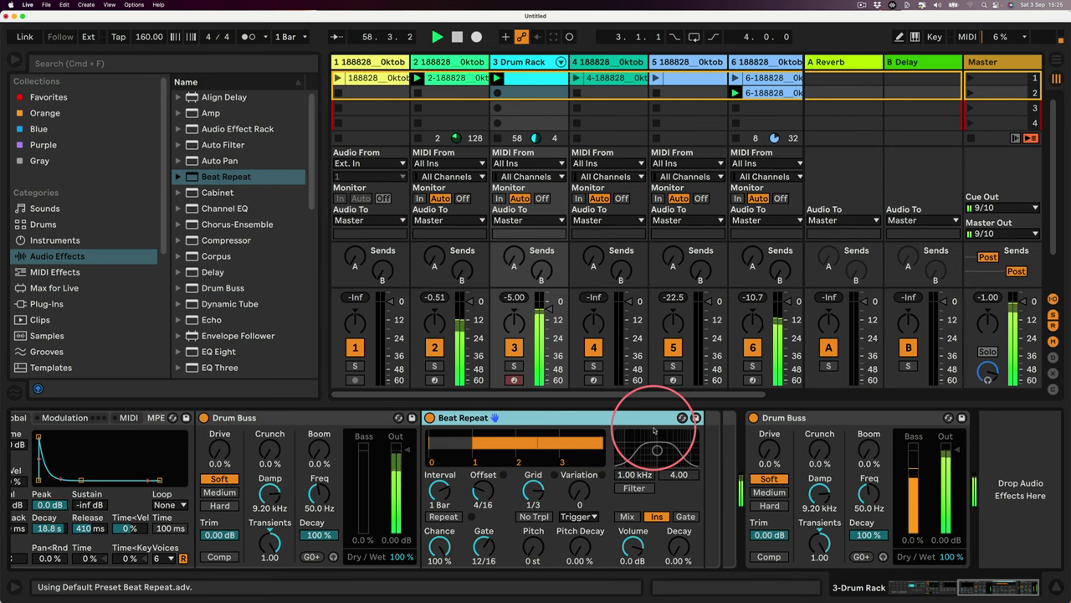
Move the Beat Repeat out of the Snare chain so it follows the C#1 pad's whole Instrument Rack.
scroll(560, 452, "left", 10)
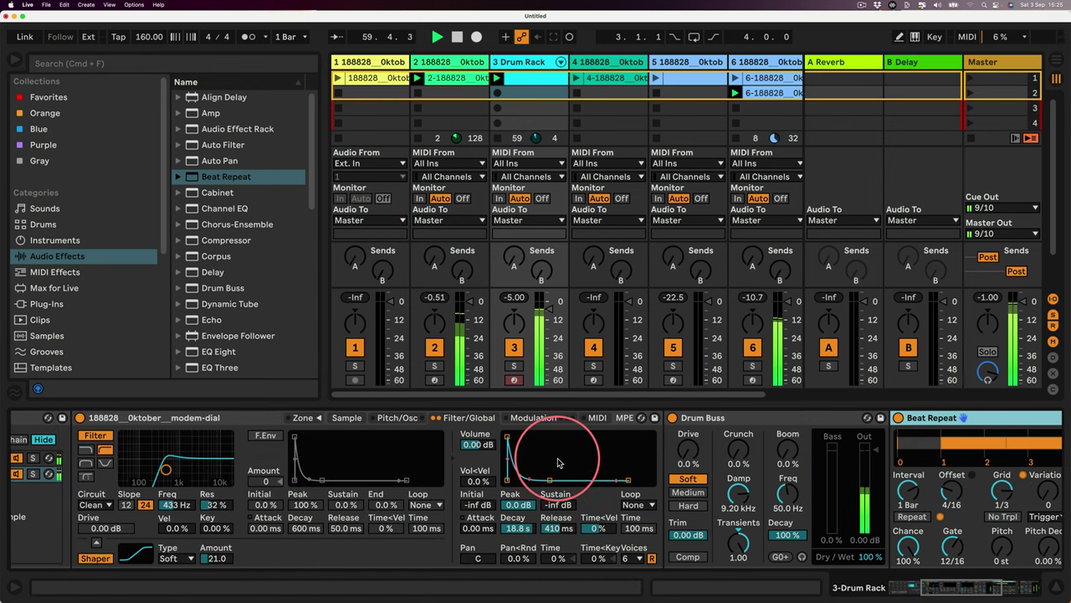
scroll(559, 463, "right", 7)
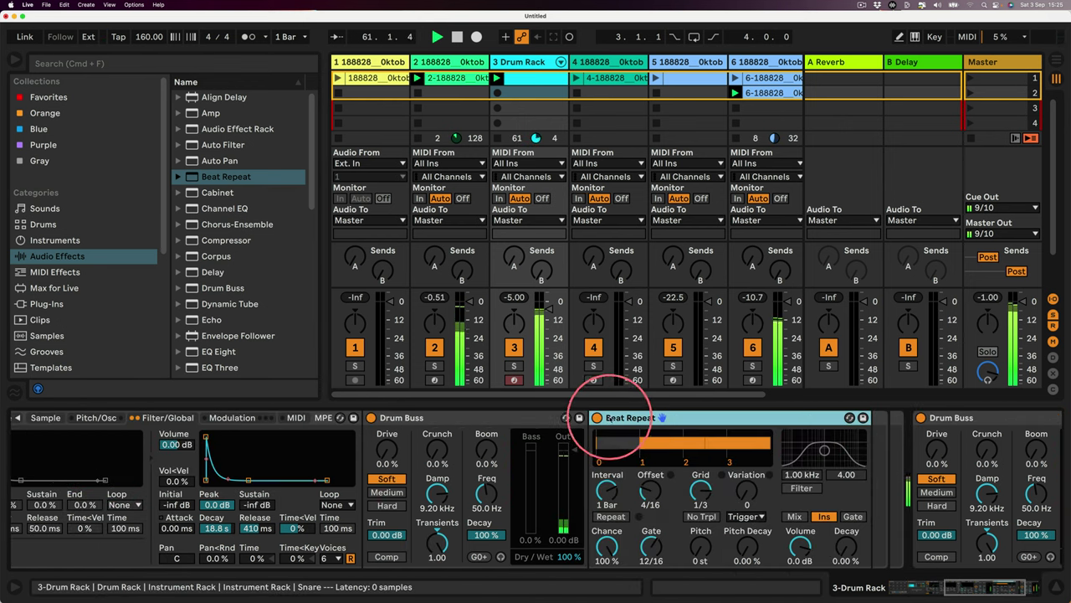
mouse_move(755, 418)
left_mouse_down()
mouse_move(885, 428)
mouse_move(744, 444)
left_mouse_up()
scroll(745, 443, "right", 5)
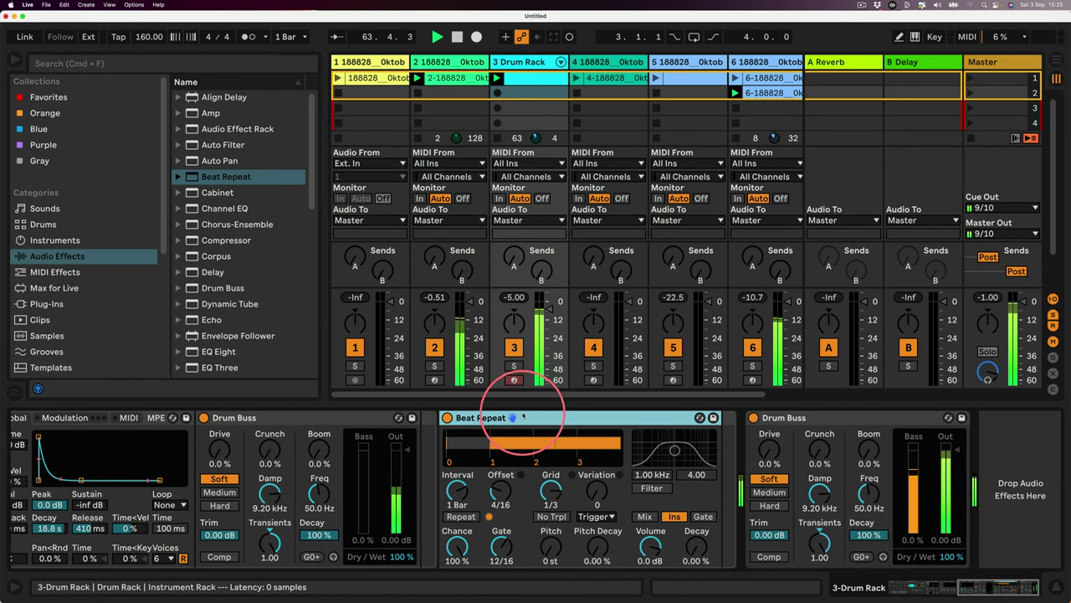
Duplicate the C#1 pad's Beat Repeat and set grid 1/6, offset 8/16 and gate 8/16 on the copy.
left_click_drag(512, 418, 725, 438)
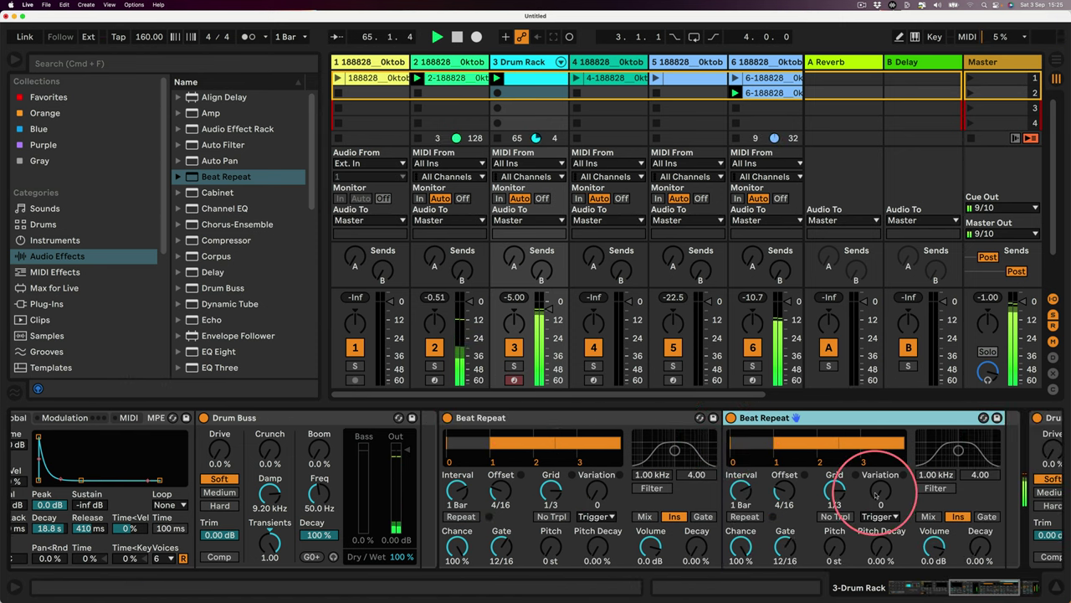
left_click_drag(835, 490, 741, 548)
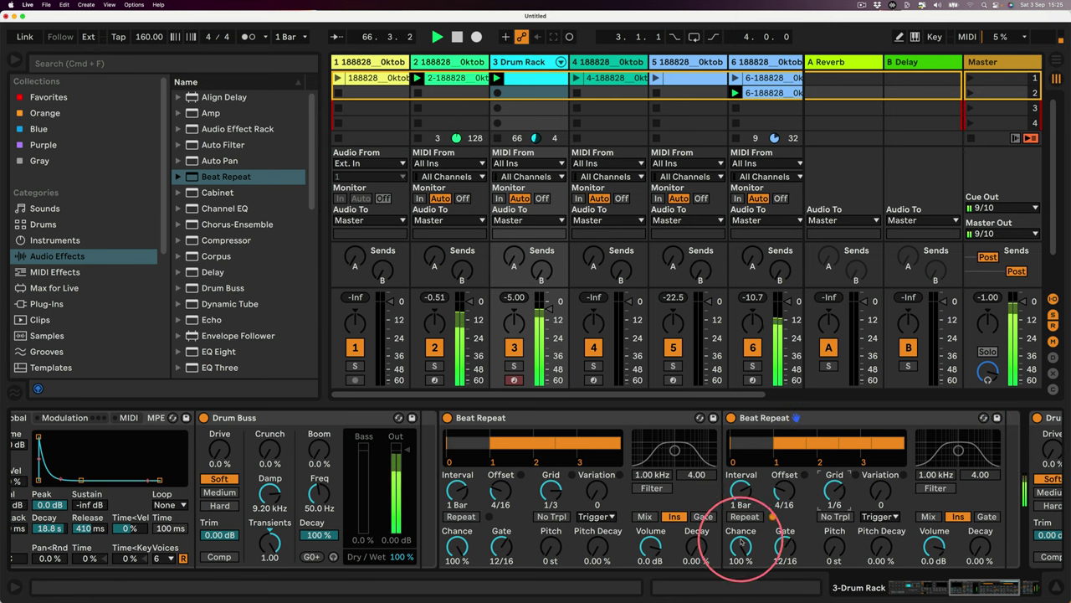
left_click_drag(781, 486, 778, 490)
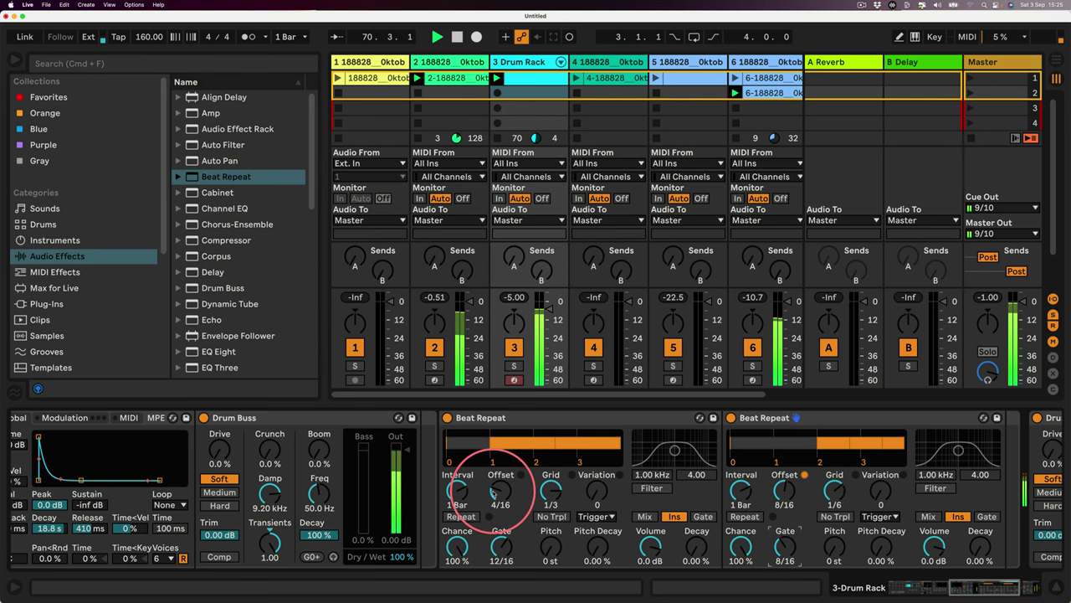
Set the first Beat Repeat's offset and gate to 8/16 and the chance of both Beat Repeats to 50%.
left_click_drag(499, 489, 499, 486)
left_click_drag(501, 540, 502, 542)
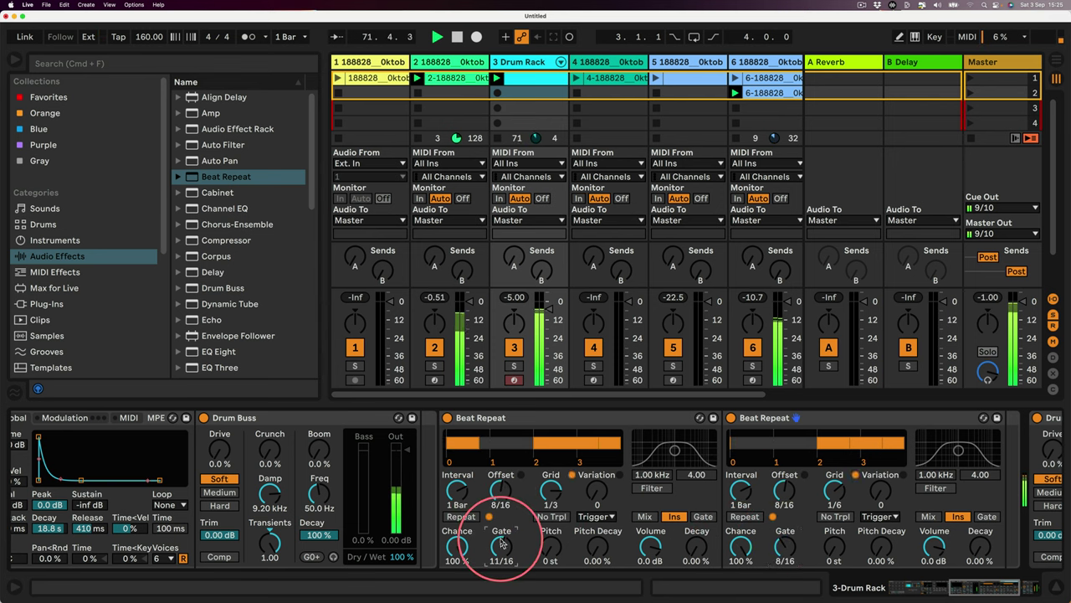
key("Return")
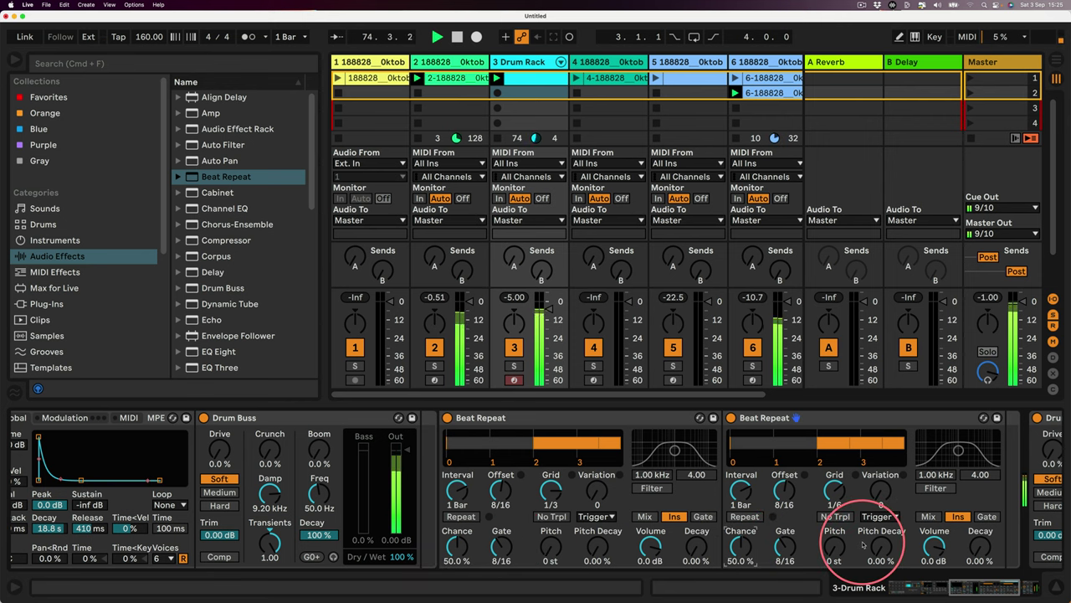
Set the chance of both Beat Repeats on the C#1 pad to 25%.
left_click(767, 422)
left_click(741, 546)
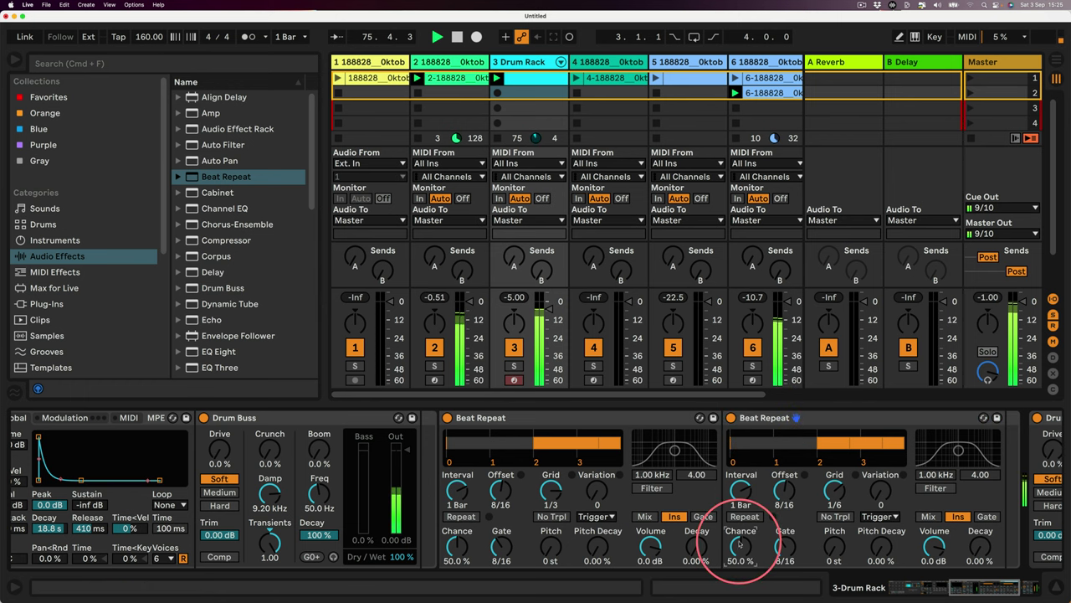
type("25")
key("Return")
left_click(456, 549)
type("25")
key("Return")
Duplicate the second Beat Repeat on the C#1 pad and set grid 1/16 and decay 24.6% on the copy.
scroll(712, 435, "right", 5)
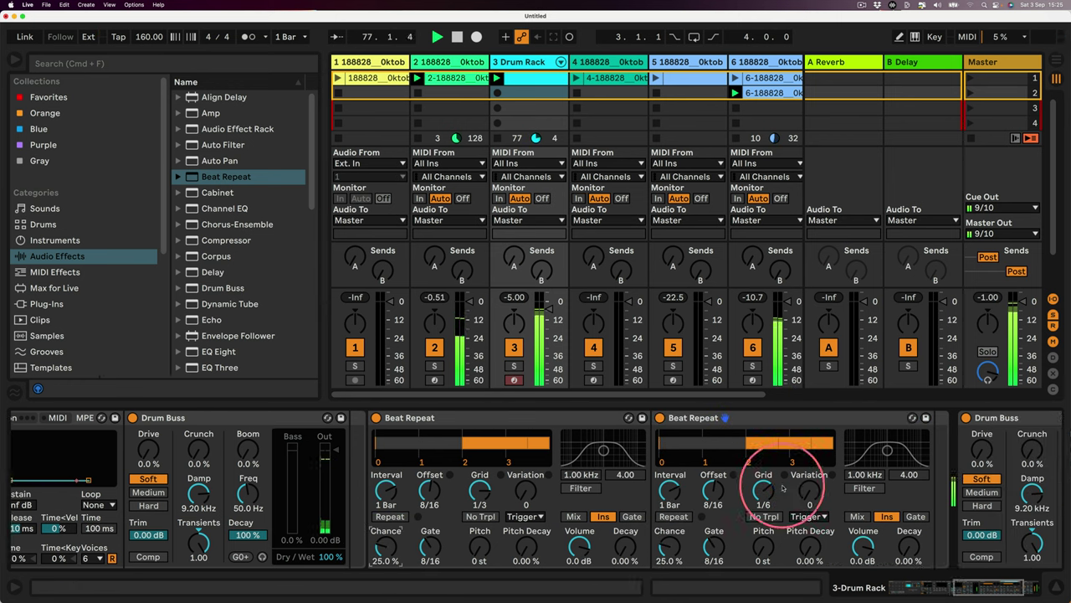
left_click(556, 422)
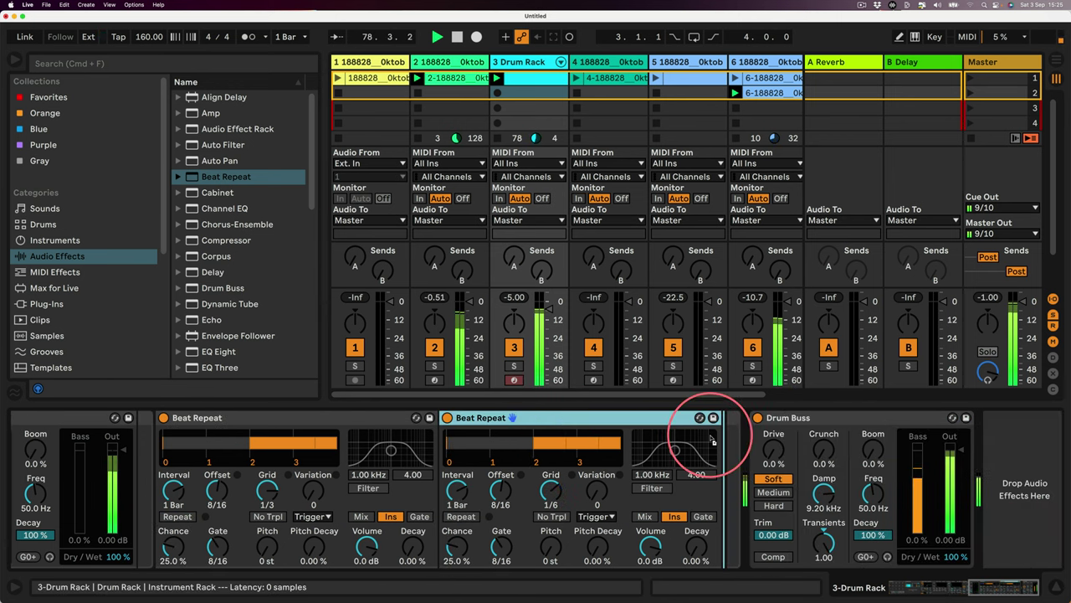
key("super+d")
left_click_drag(823, 501, 757, 546)
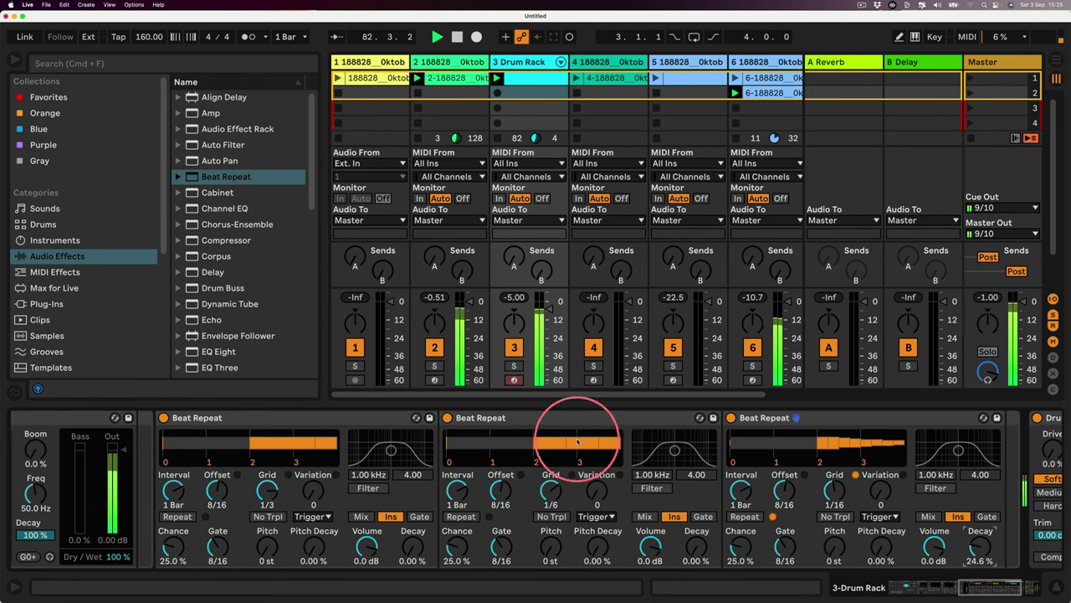
scroll(577, 485, "left", 10)
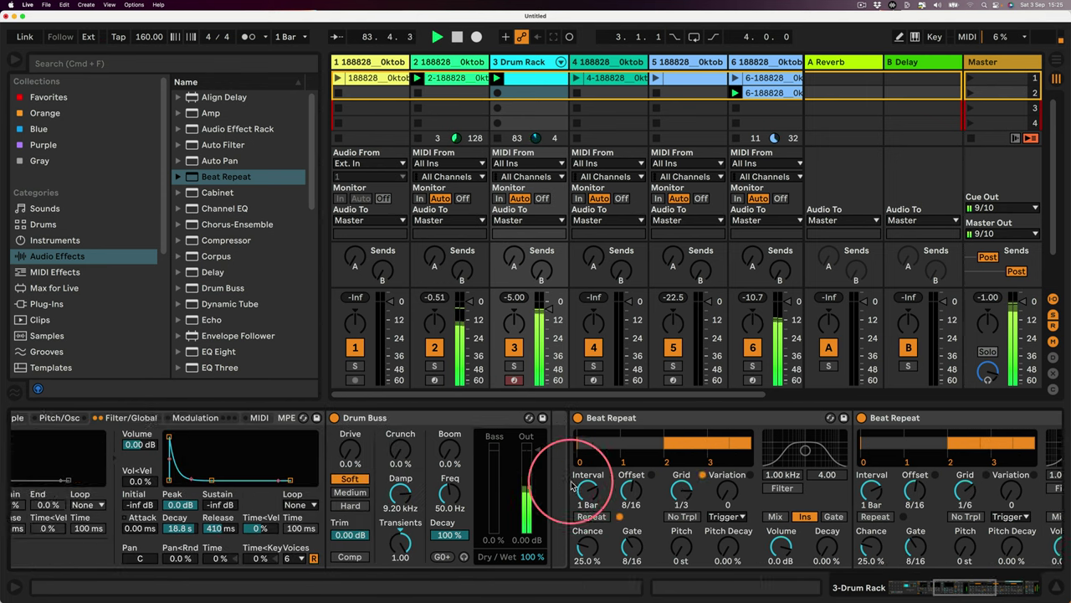
scroll(571, 486, "right", 10)
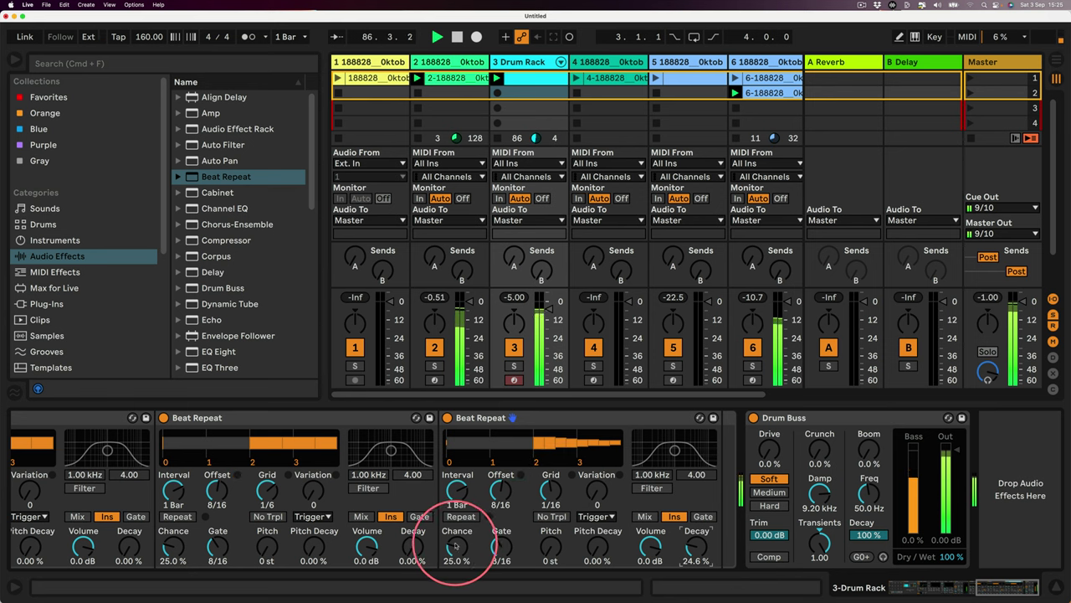
Play track 5's clip with tracks 2 and 3 stopped, and narrow the browser.
left_click(665, 74)
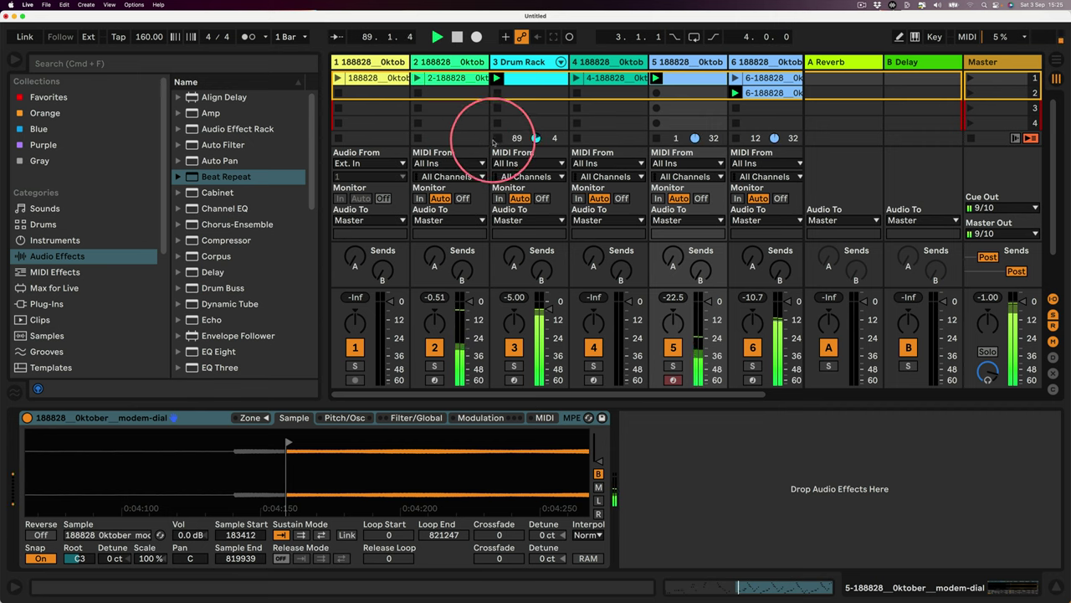
left_click_drag(322, 172, 252, 179)
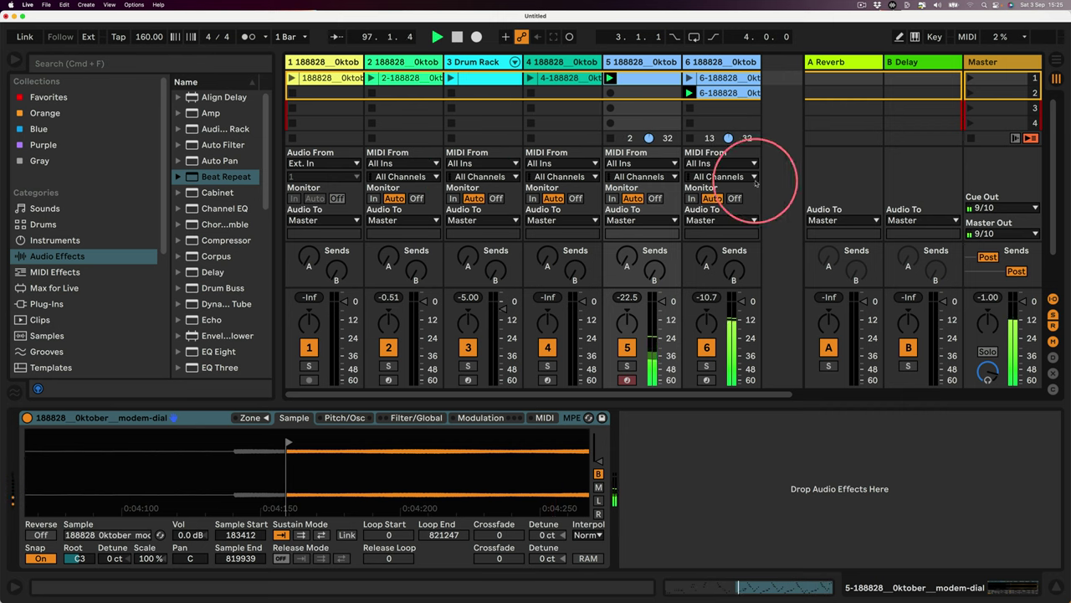
Insert a new MIDI track after track 6 and copy track 5's modem-dial Sampler onto it.
left_click(734, 64)
key("super+shift+t")
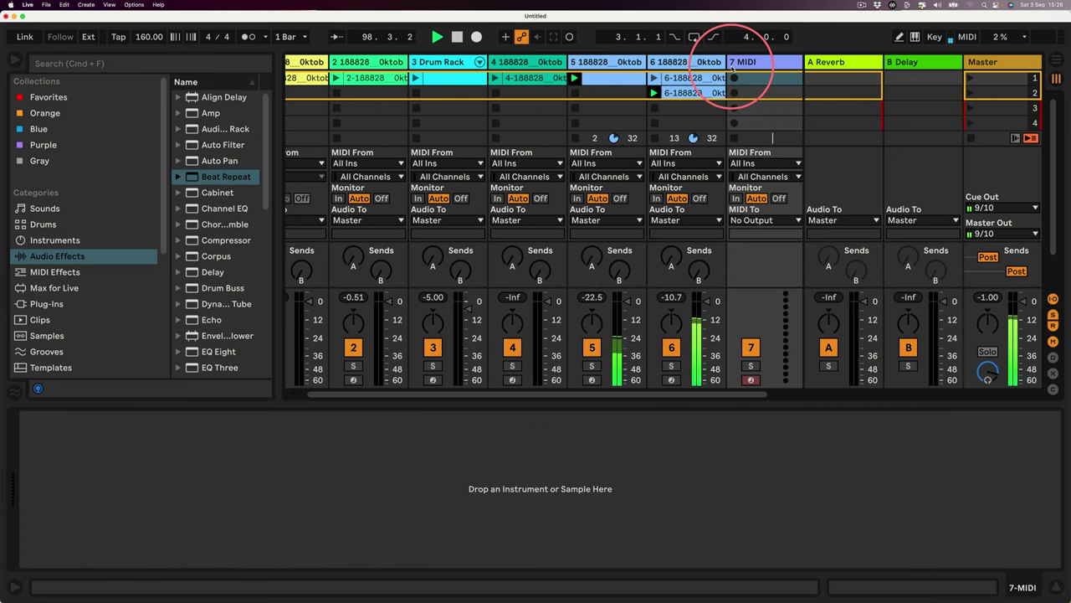
left_click(584, 82)
left_click(106, 417)
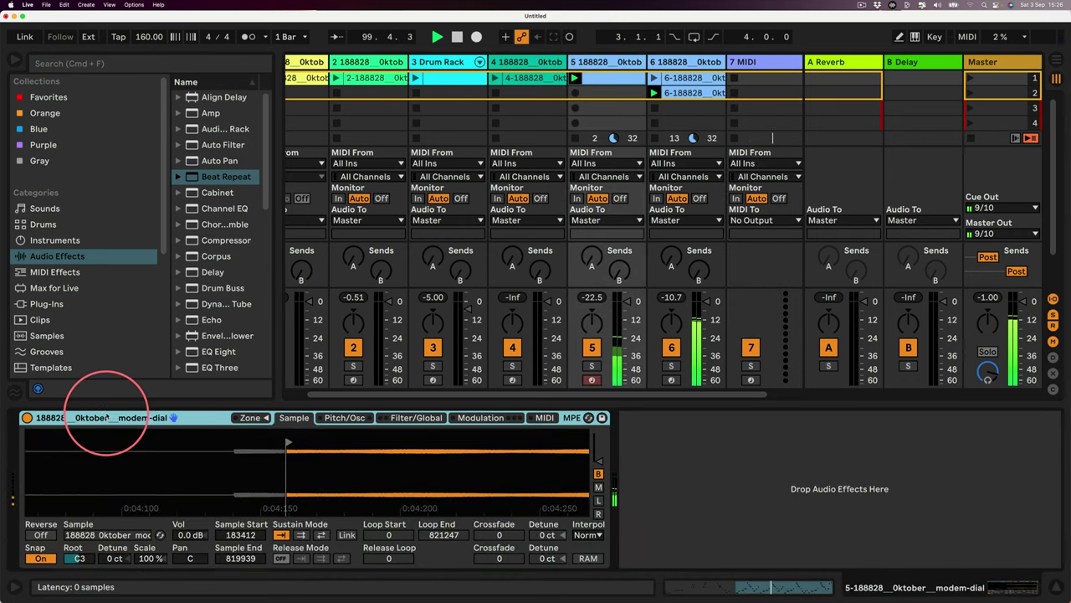
left_click_drag(106, 417, 767, 58)
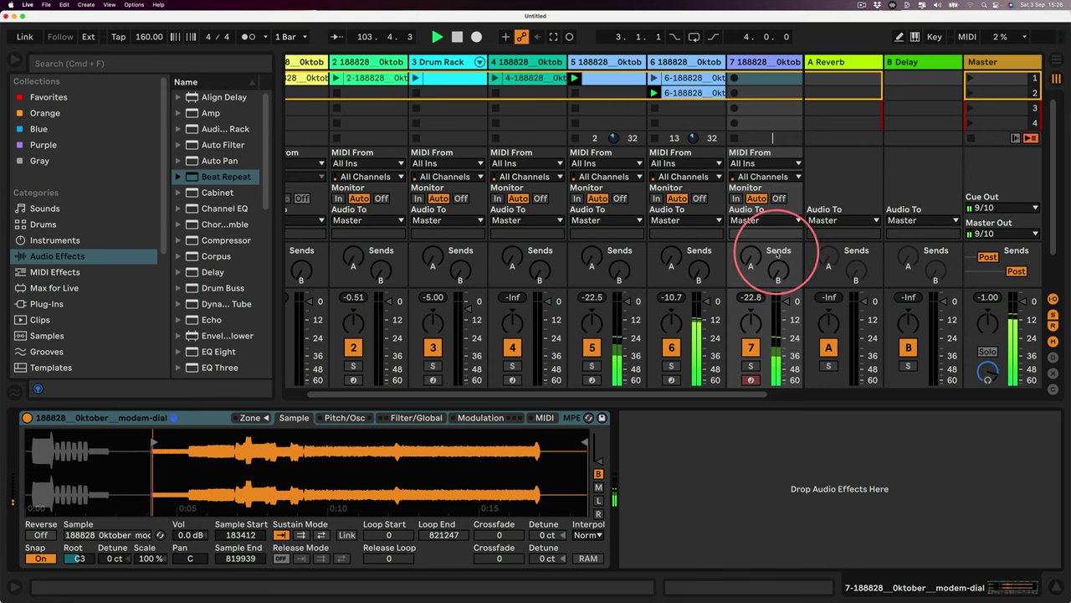
Shorten track 7's sample end to 222980 and turn its glide off with the time at 0.10 ms.
mouse_move(583, 448)
left_mouse_down()
mouse_move(148, 455)
mouse_move(161, 463)
left_mouse_up()
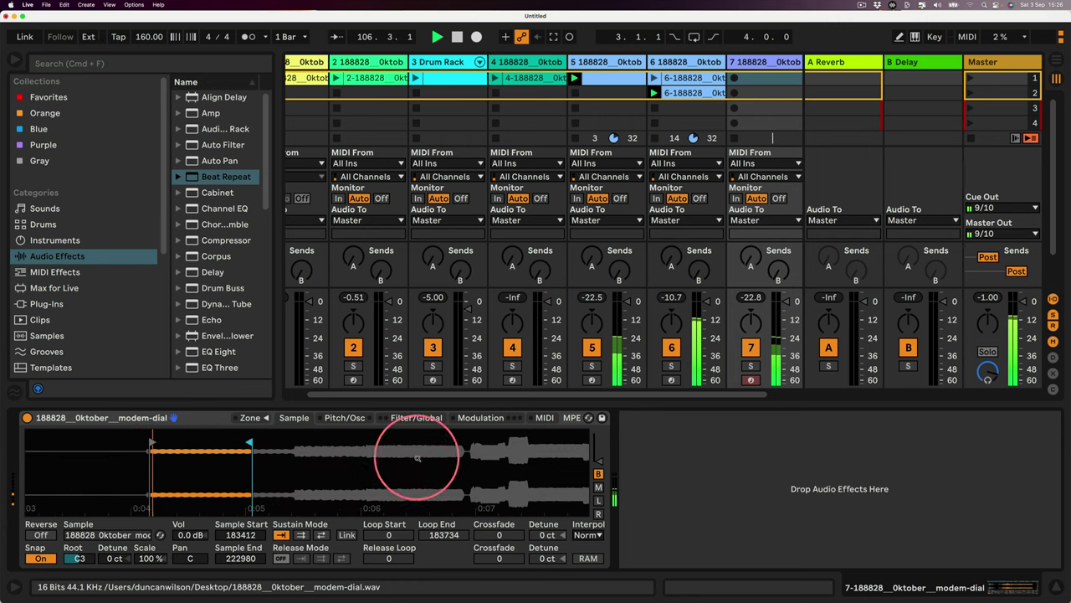
left_click(416, 416)
left_click(344, 417)
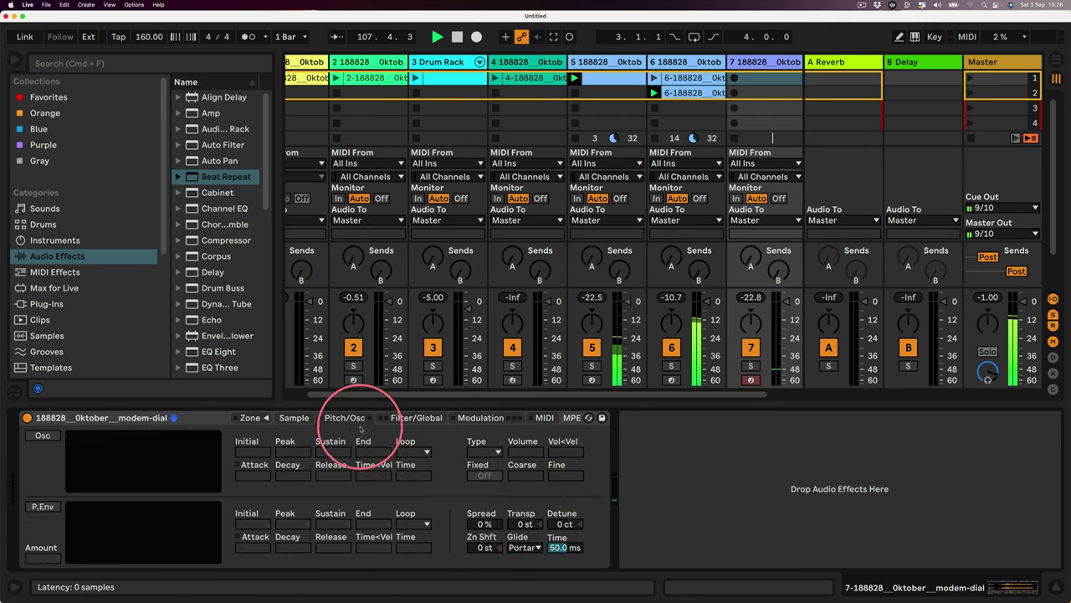
left_click(560, 546)
left_click(524, 546)
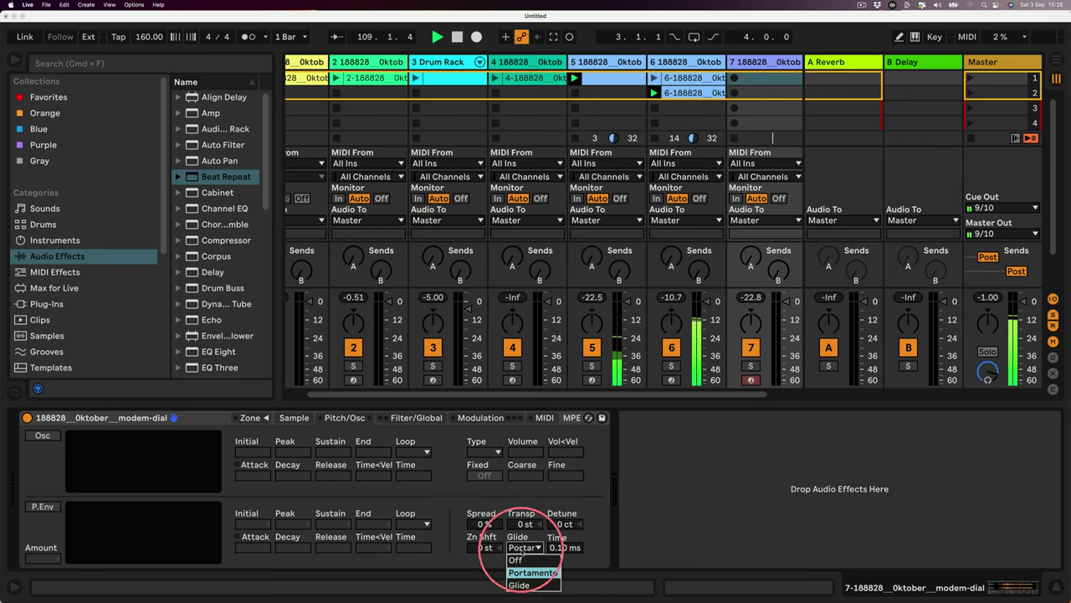
left_click(519, 560)
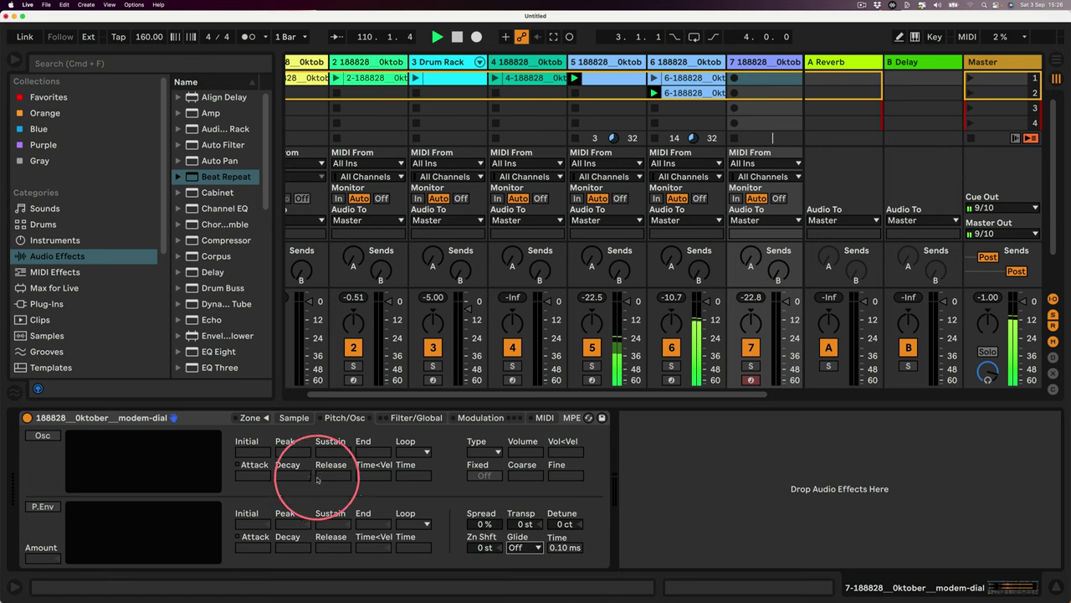
Enable the back-and-forth sustain loop on track 7's Sampler, running from 183412 to 222980.
left_click(294, 417)
left_click(321, 534)
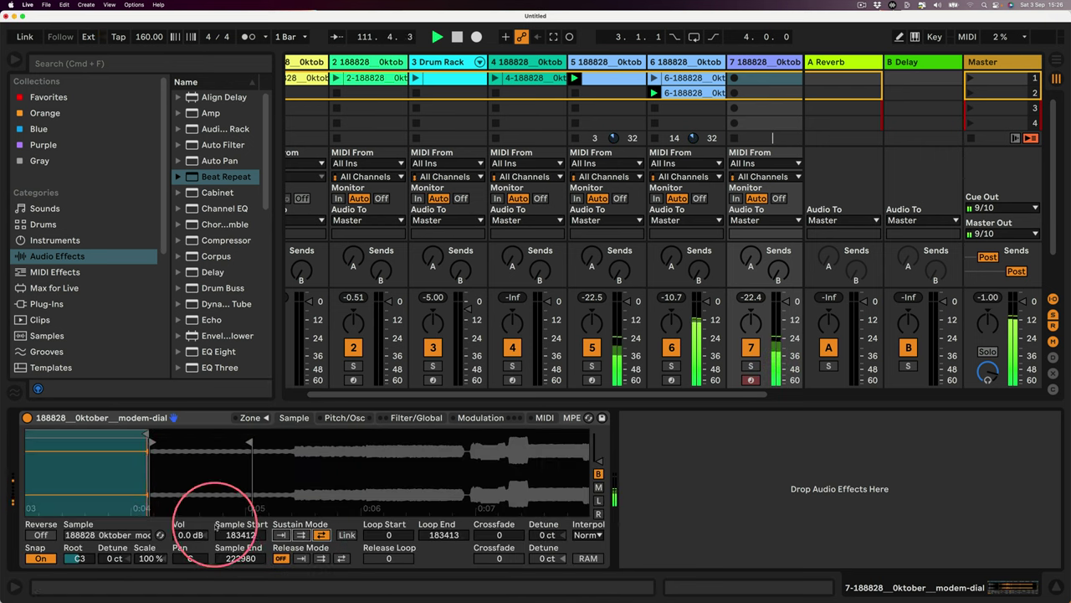
mouse_move(89, 431)
left_mouse_down()
mouse_move(214, 435)
mouse_move(36, 435)
mouse_move(416, 452)
mouse_move(405, 452)
left_mouse_up()
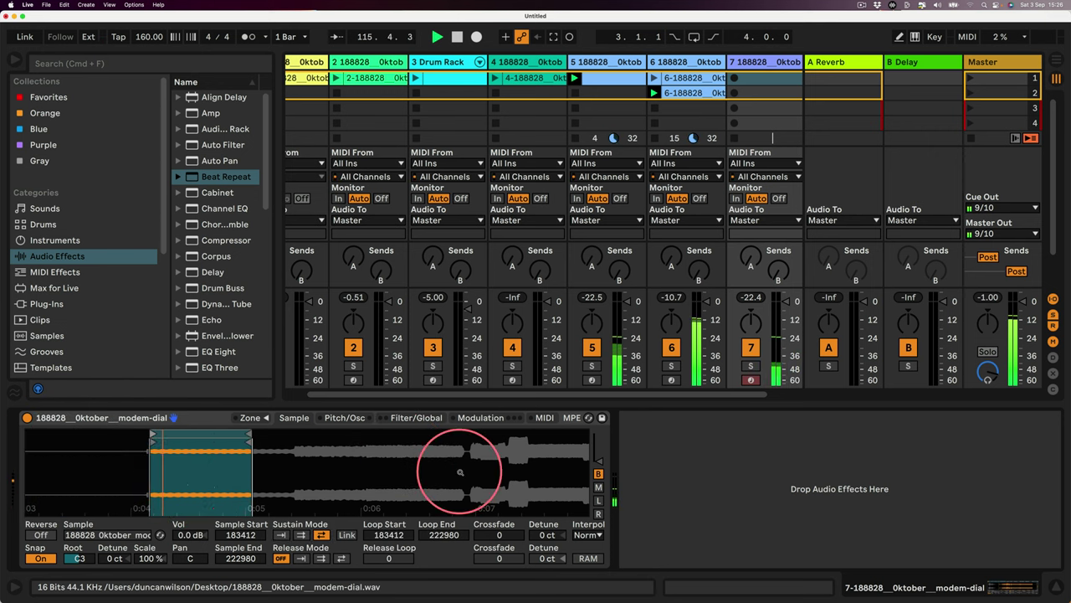
Set the volume envelope's decay and release to 60 s and the voices to 4 in track 7's Sampler.
left_click(417, 417)
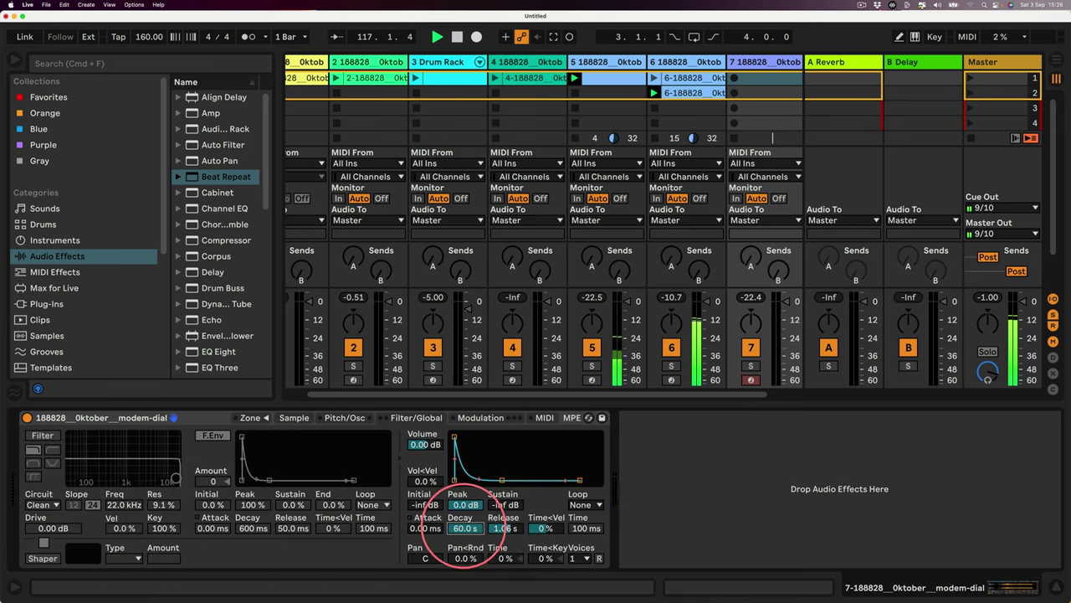
left_click_drag(495, 531, 499, 527)
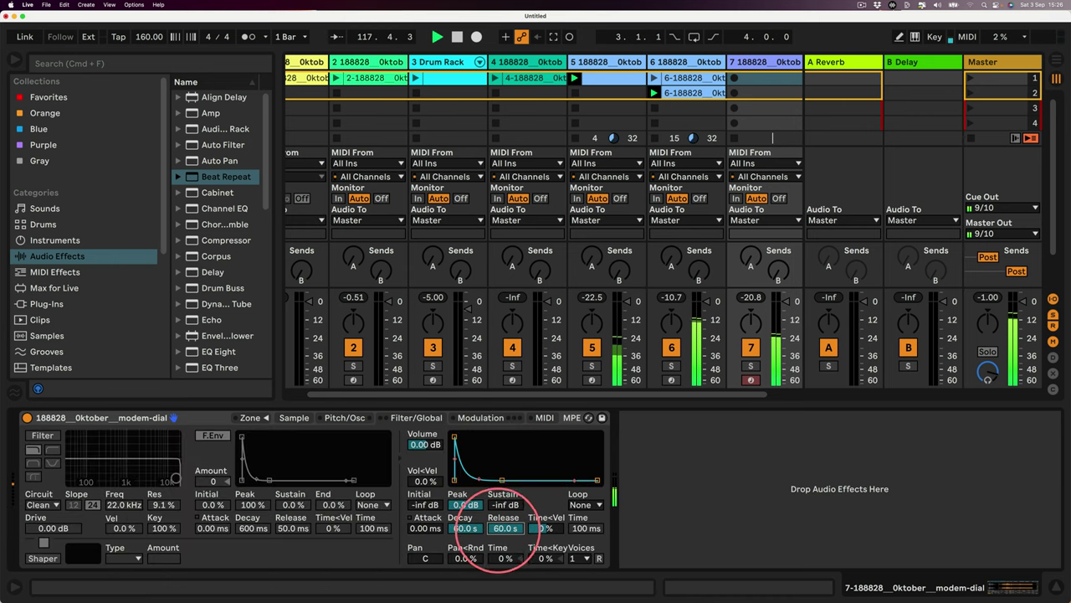
left_click(577, 559)
left_click(581, 409)
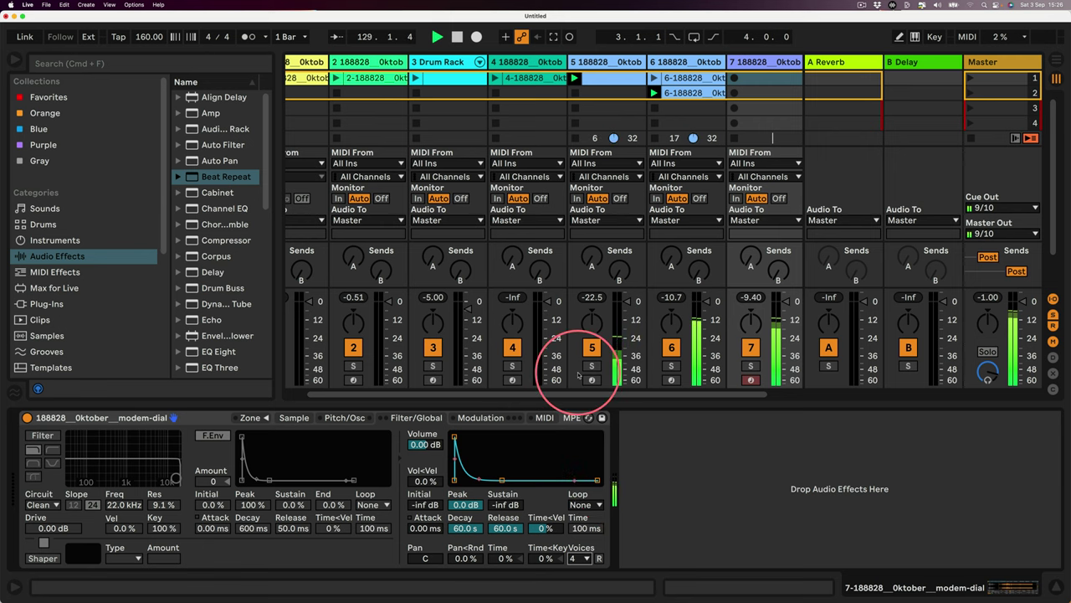
Capture the MIDI notes just played on track 7 into a new clip.
left_click(553, 37)
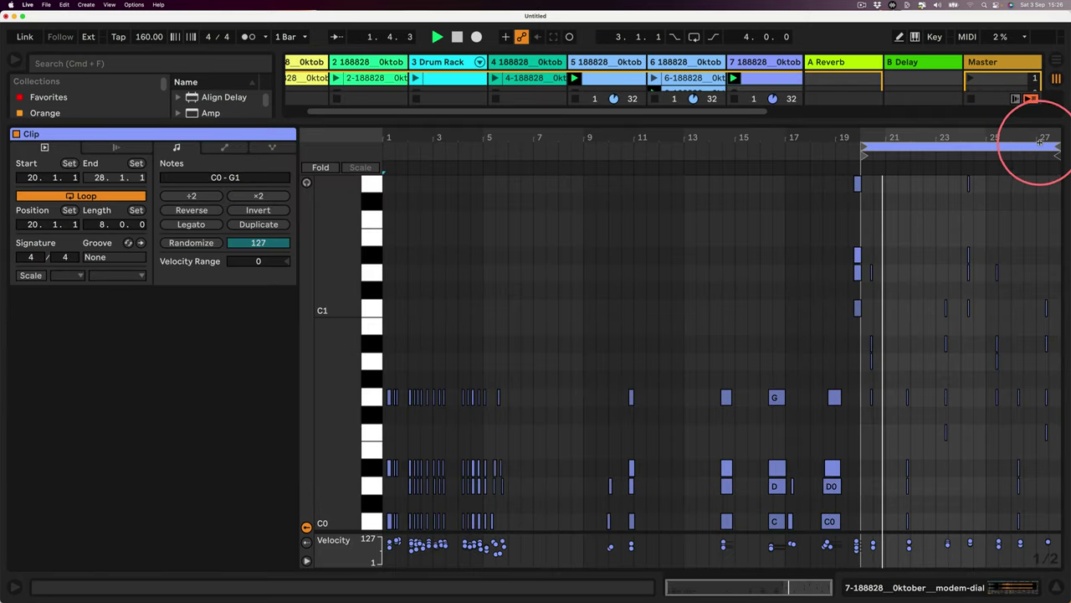
Make bar 20 of track 7's captured clip the new 1.1.1, where its 8-bar loop starts.
left_click_drag(1056, 137, 1056, 136)
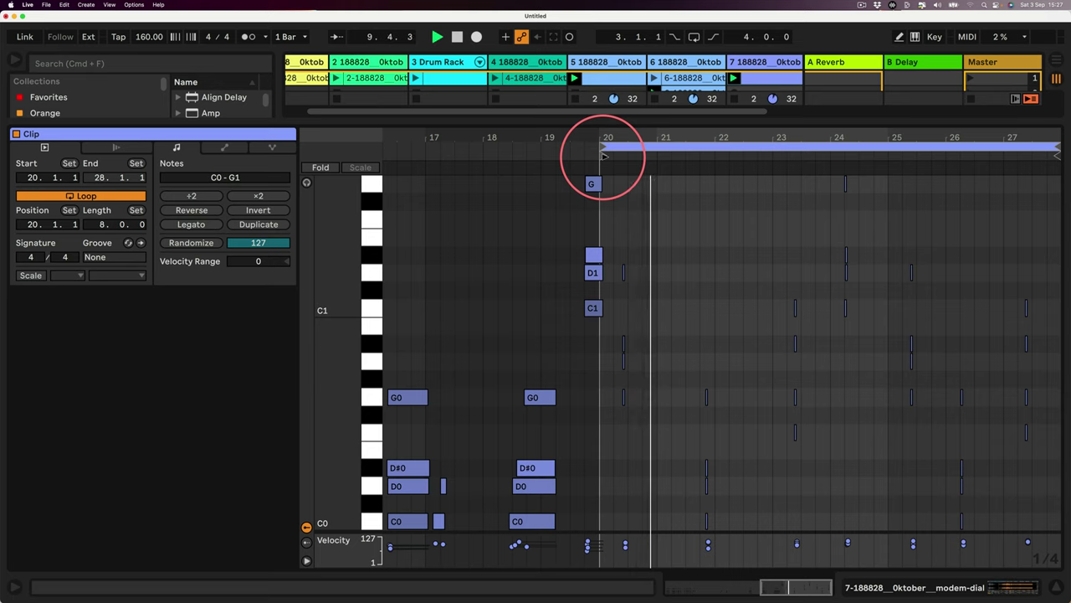
left_click(611, 164)
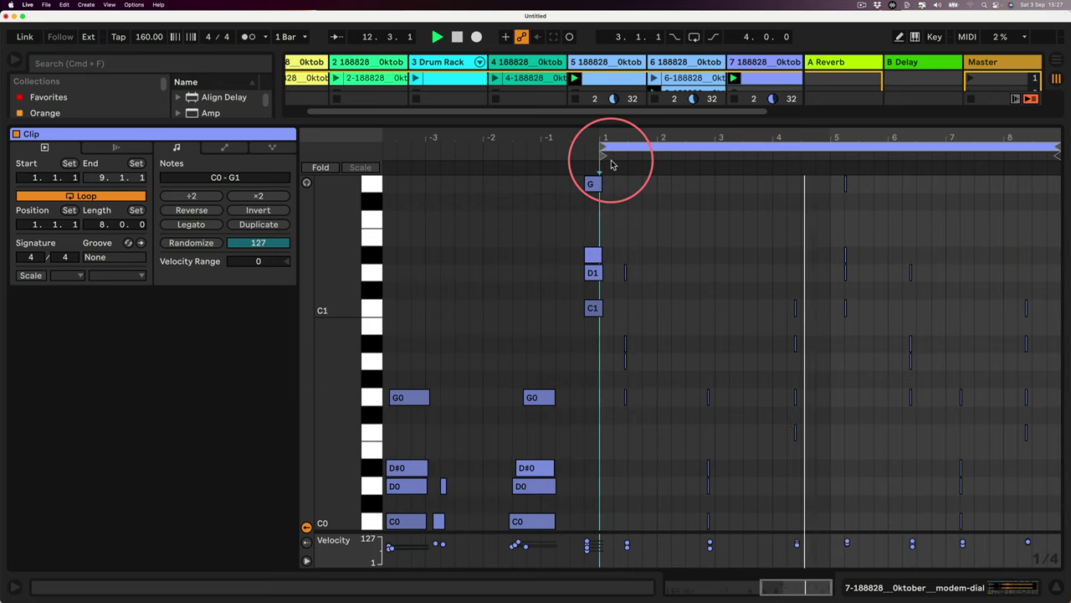
In track 7's Sampler, enable a high-pass filter at 317 Hz and a Soft shaper with an amount of 49.
left_click(869, 578)
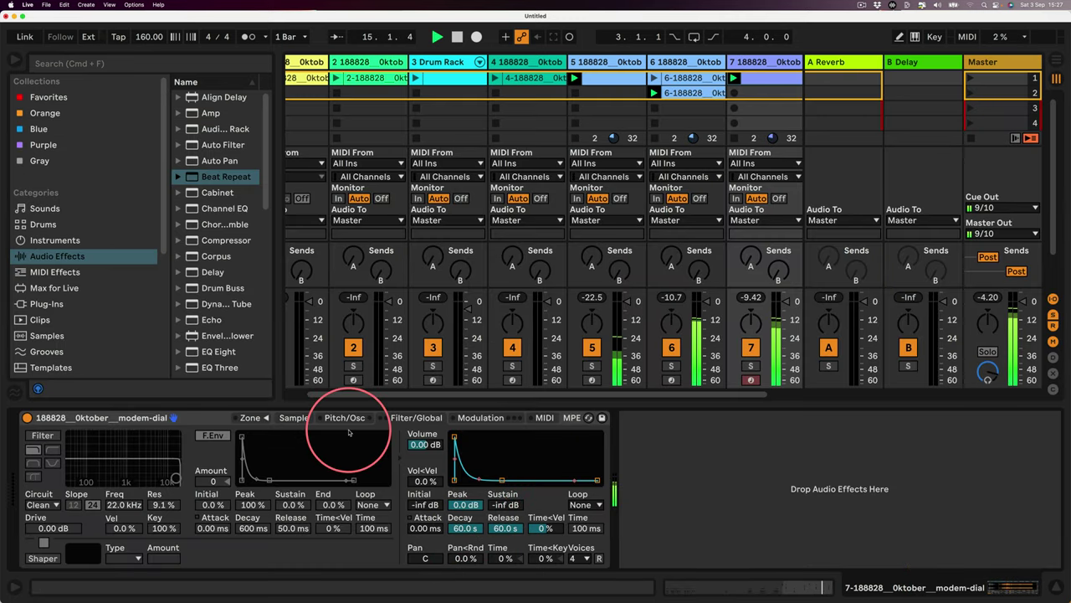
left_click(43, 435)
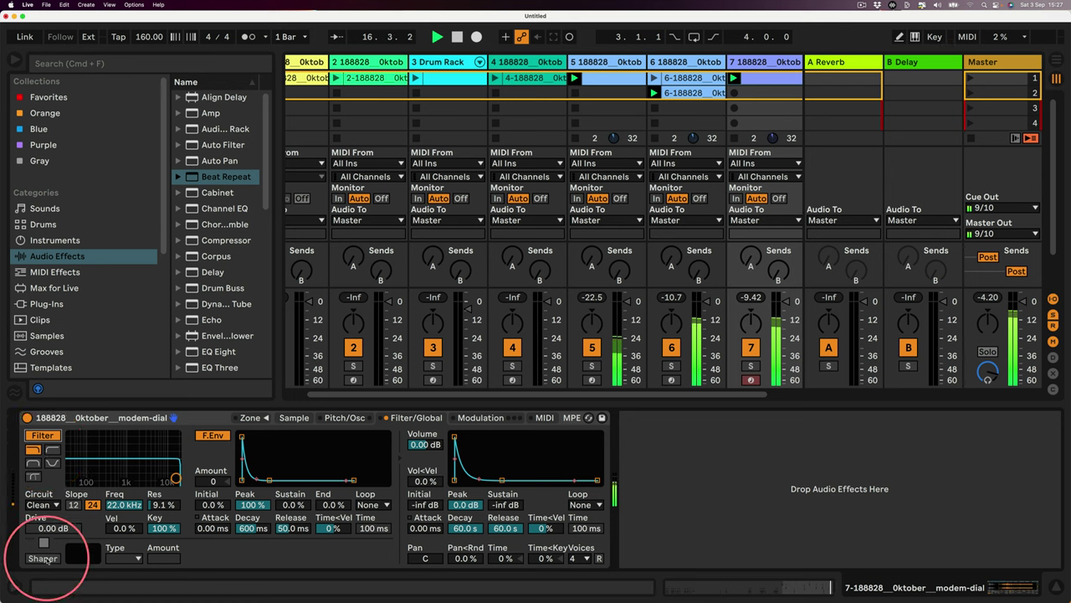
left_click(43, 558)
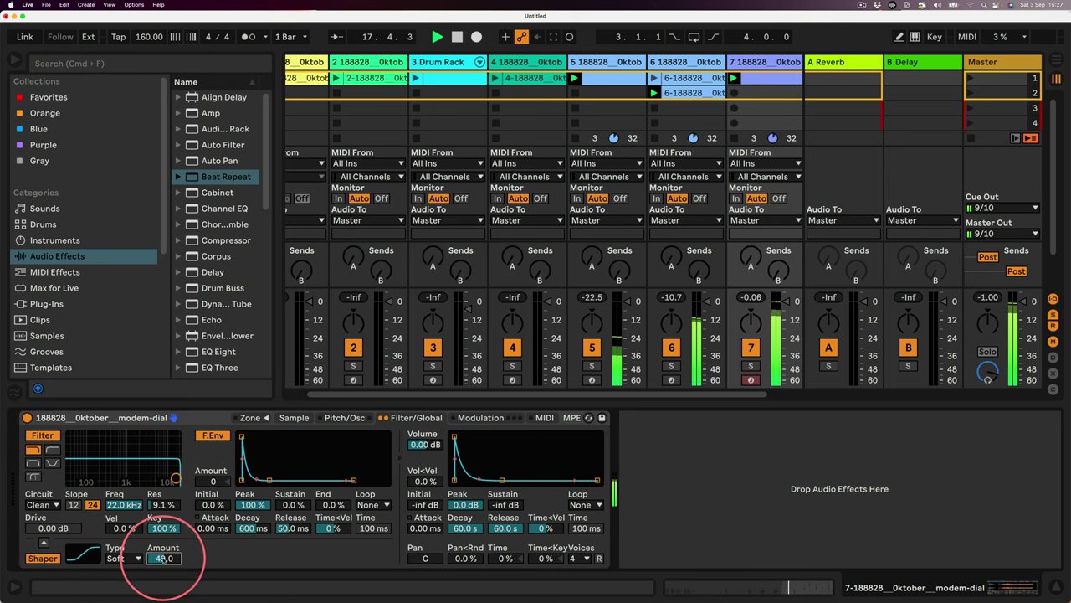
left_click(52, 449)
left_click_drag(174, 479, 97, 480)
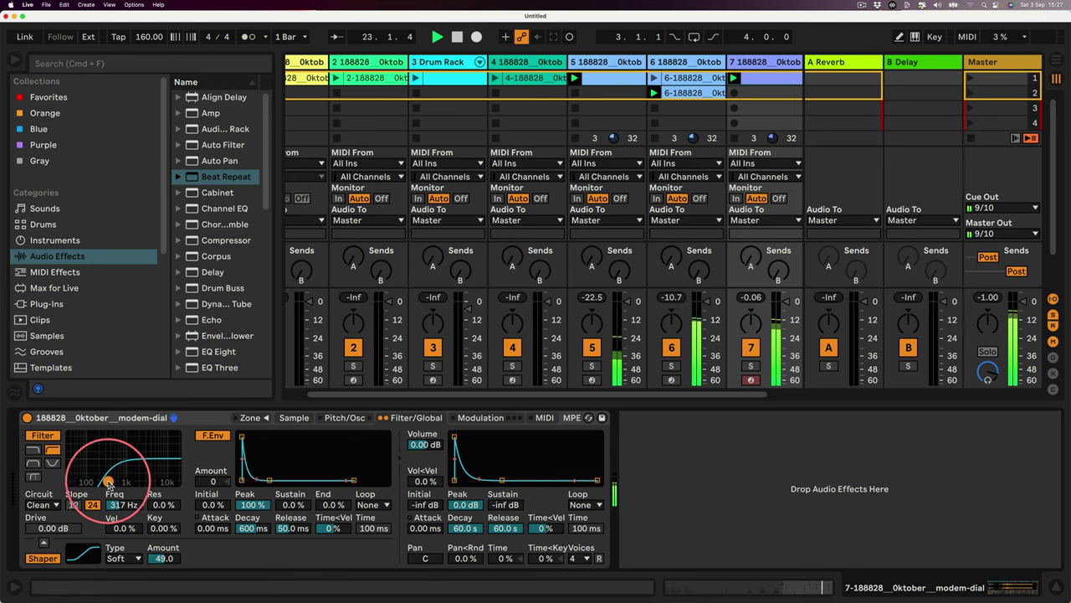
Add an Auto Filter after track 7's Sampler, low-passing at 4.17 kHz with 0% resonance.
left_click_drag(278, 228, 358, 239)
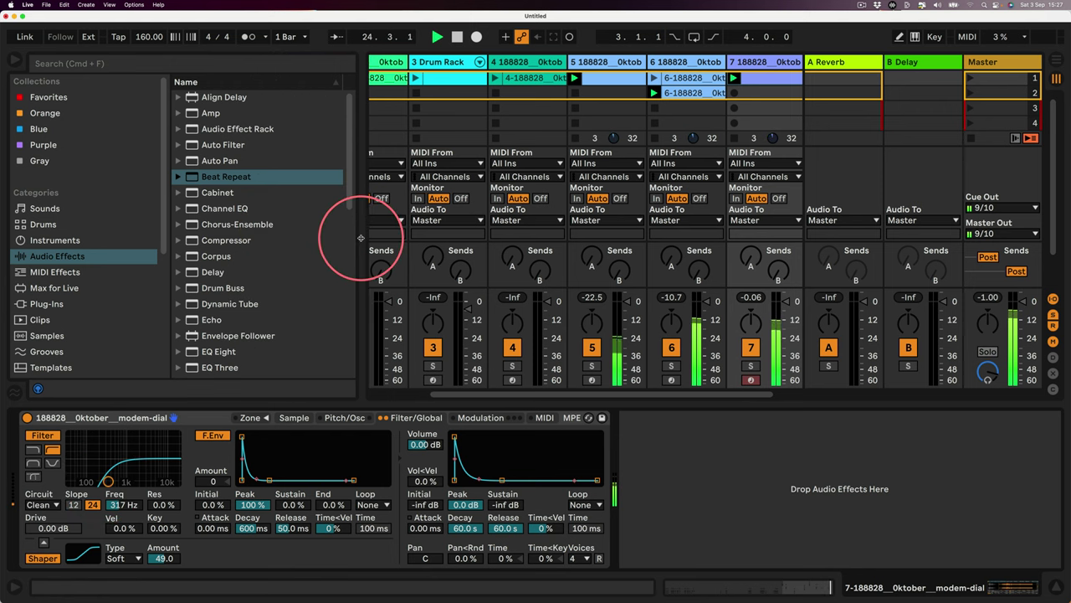
scroll(241, 159, "down", 3)
scroll(209, 134, "up", 3)
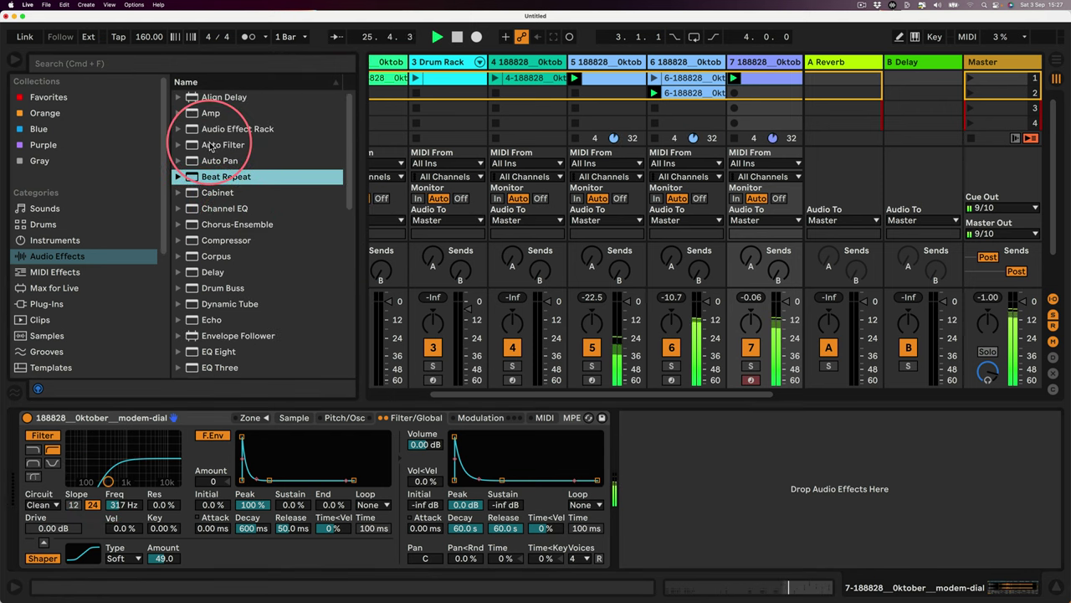
left_click_drag(193, 146, 728, 486)
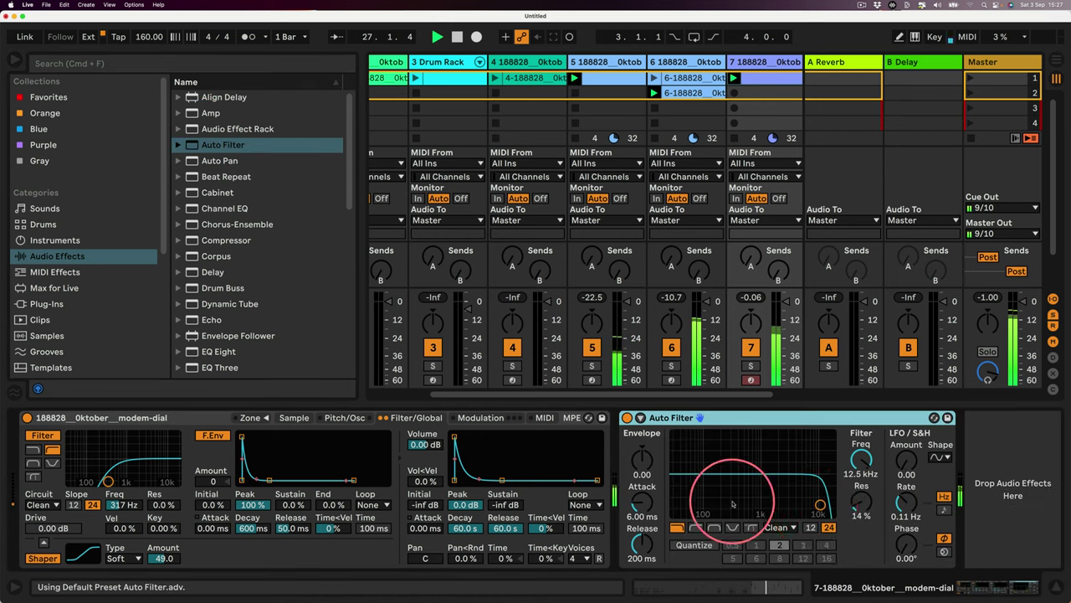
left_click_drag(815, 511, 793, 515)
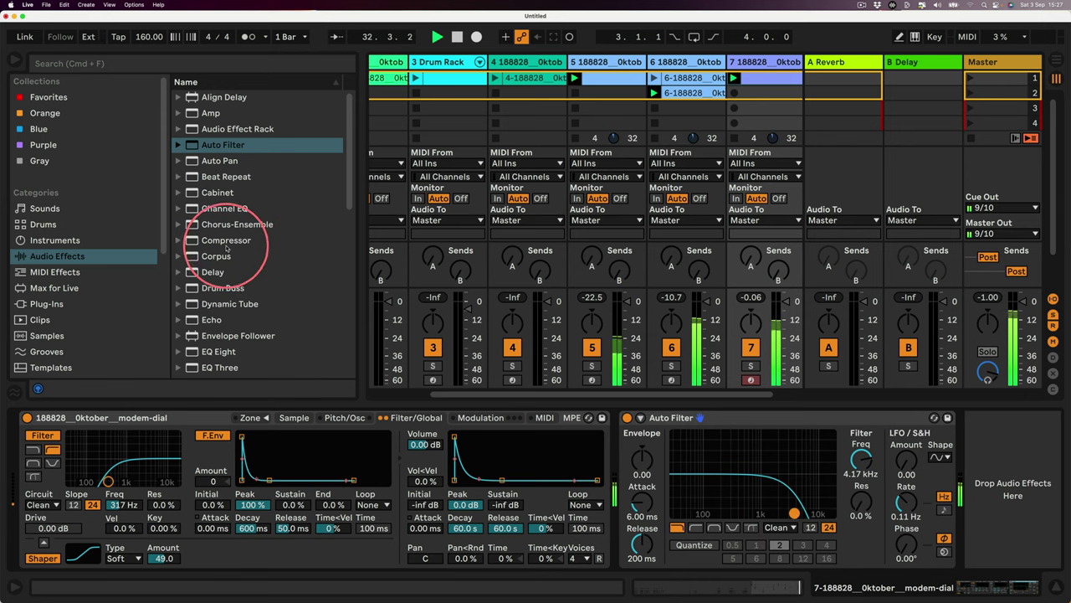
Try a Delay after track 7's Auto Filter, with both channels synced to 6 sixteenths.
left_click_drag(209, 272, 1004, 448)
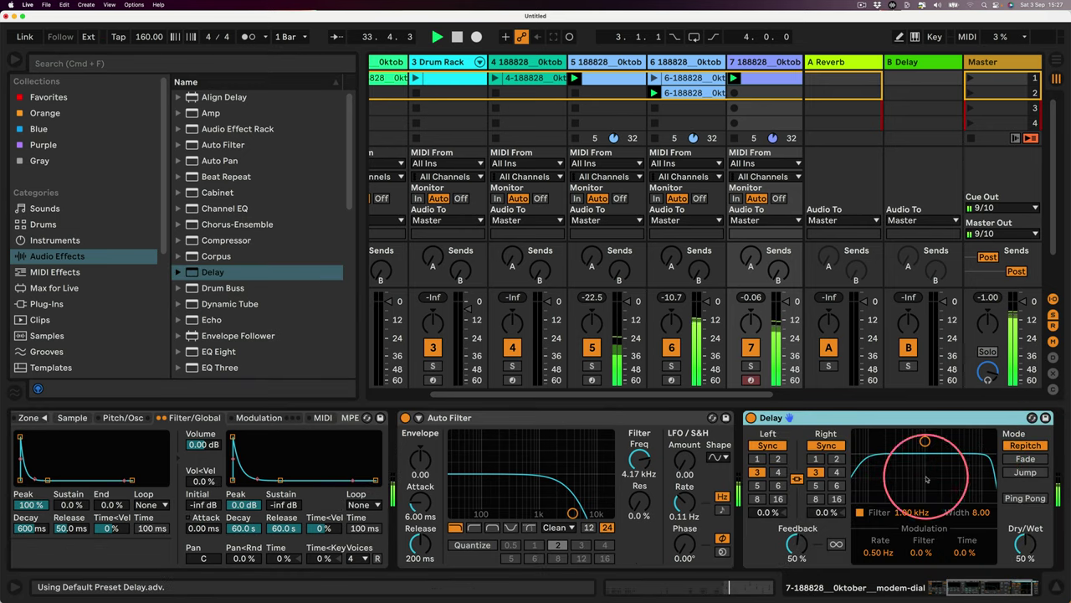
left_click(837, 486)
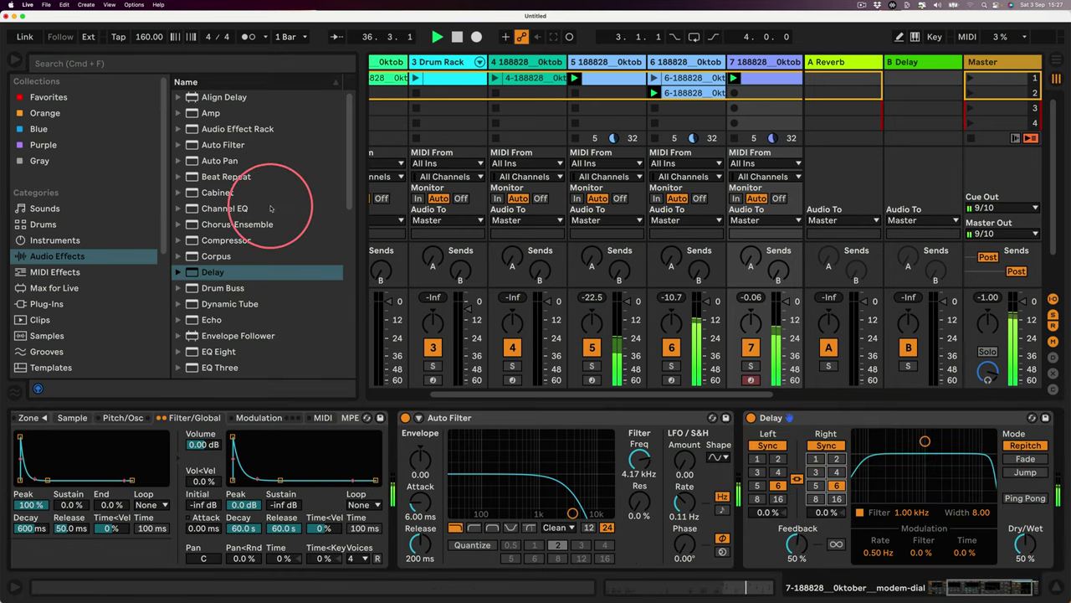
left_click_drag(359, 210, 282, 210)
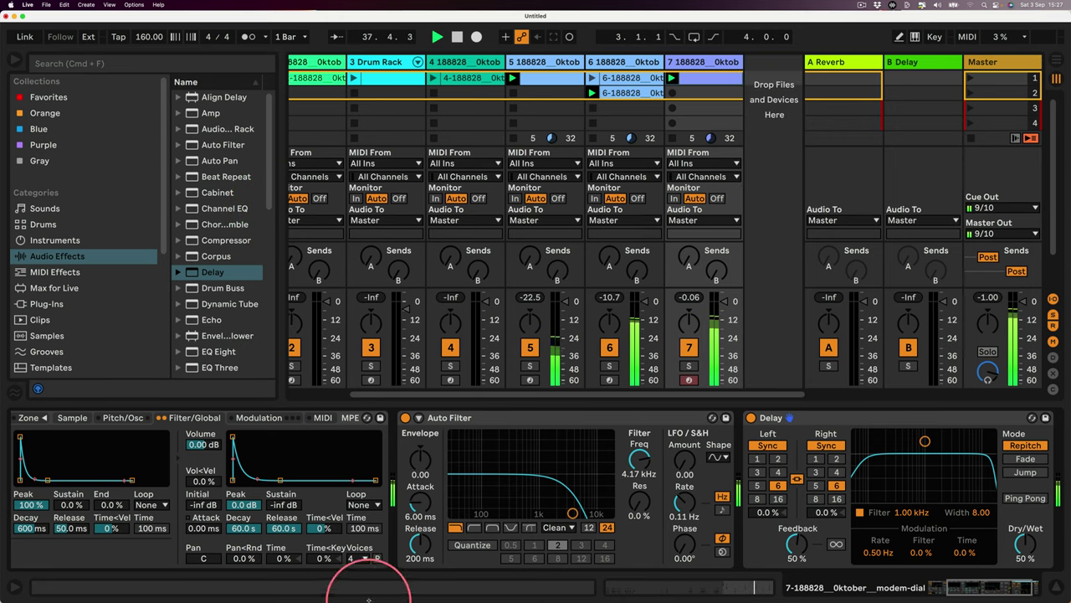
Enable only LFO 1 in track 7's Sampler modulation and give it the random stepped waveform.
scroll(326, 502, "left", 5)
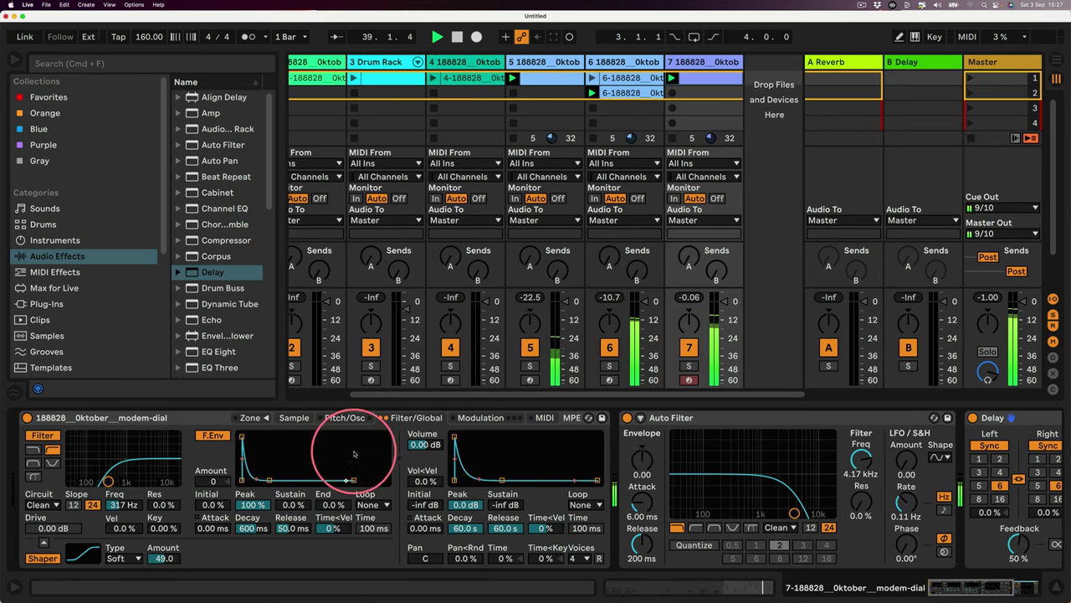
left_click(473, 418)
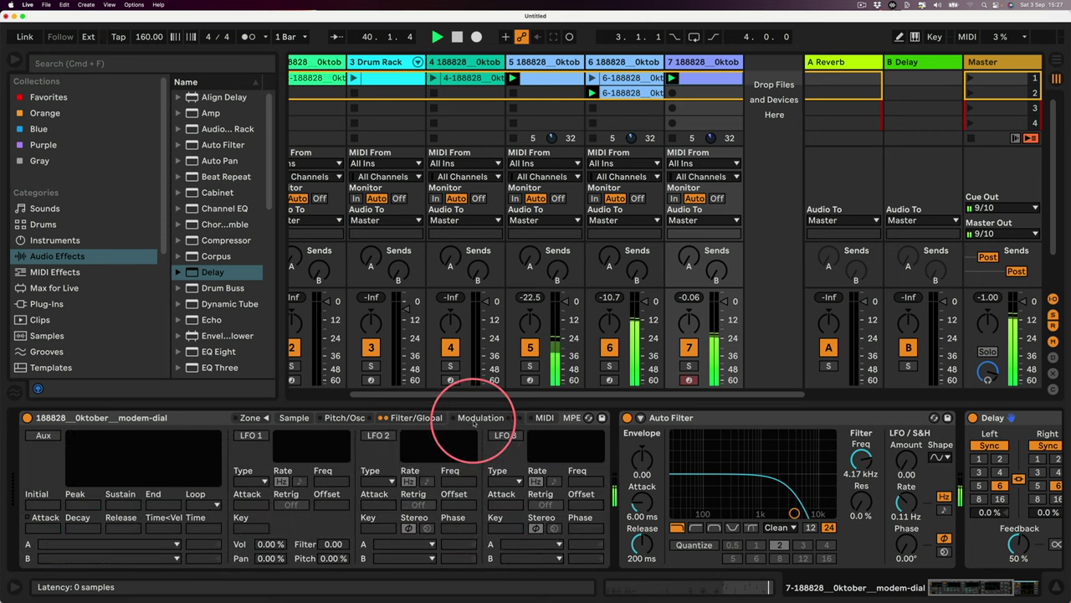
left_click(378, 435)
left_click(381, 482)
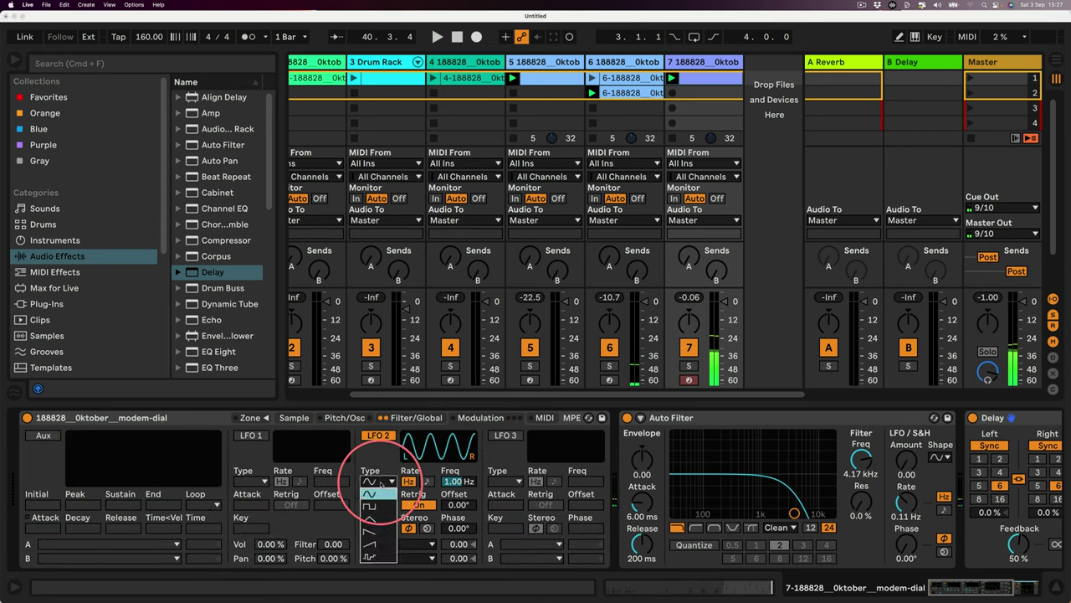
left_click(367, 435)
left_click(251, 435)
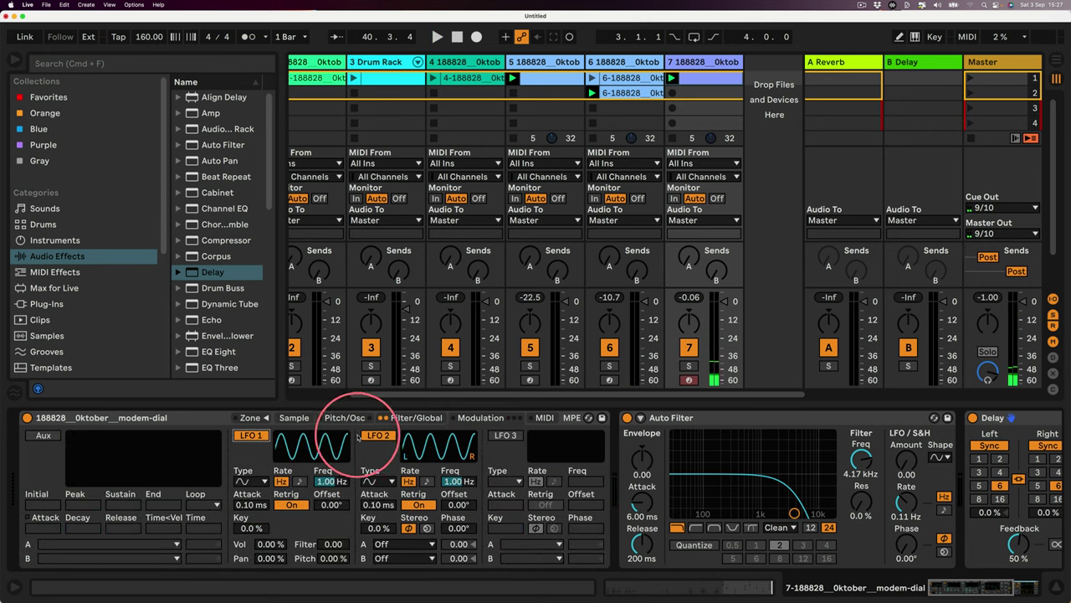
left_click(250, 482)
left_click(251, 563)
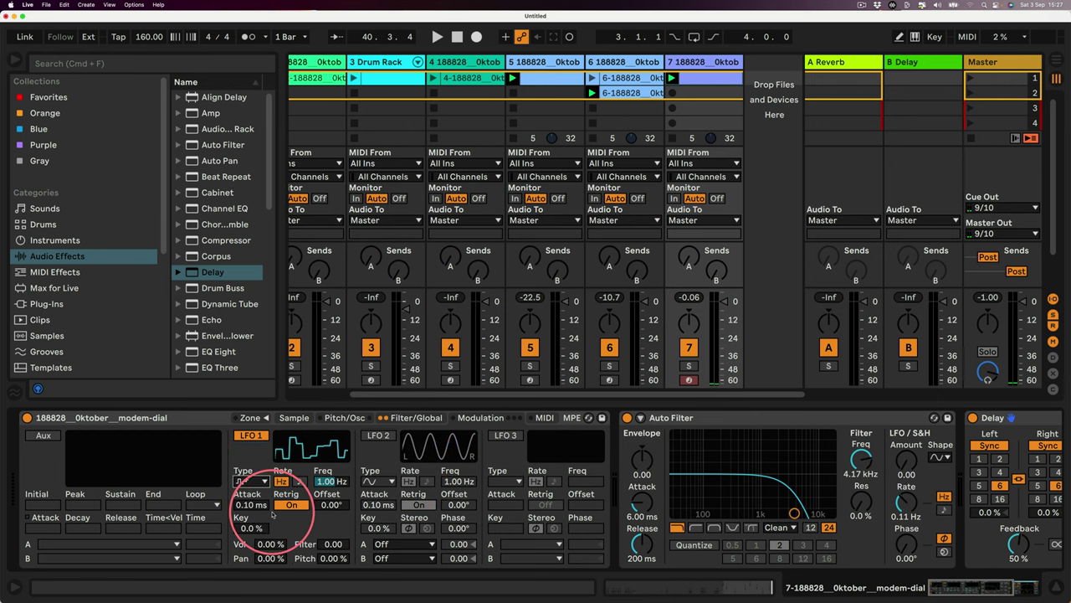
Set LFO 1's frequency to 0.01 Hz and its pitch modulation to 1%.
left_click_drag(323, 483, 306, 531)
key("space")
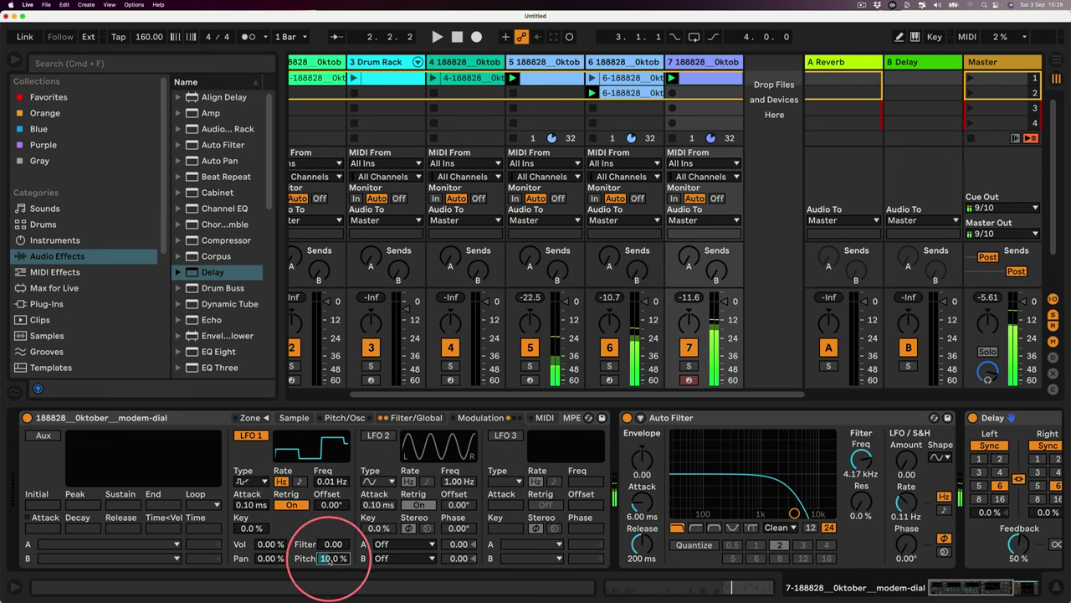
type("1")
key("Return")
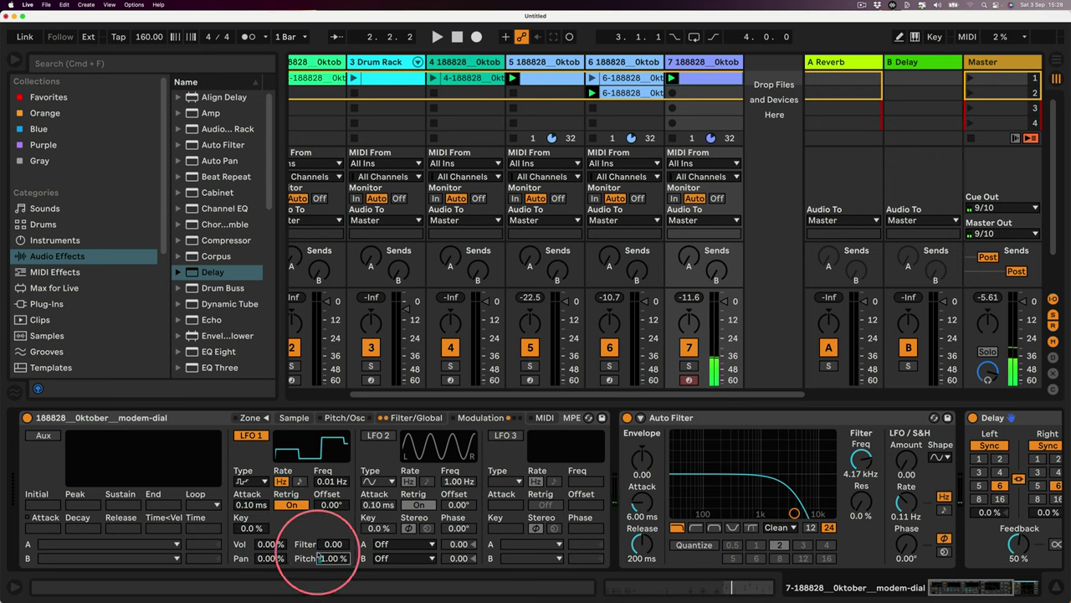
Delete the Delay from track 7's device chain.
left_click(404, 421)
scroll(645, 490, "right", 10)
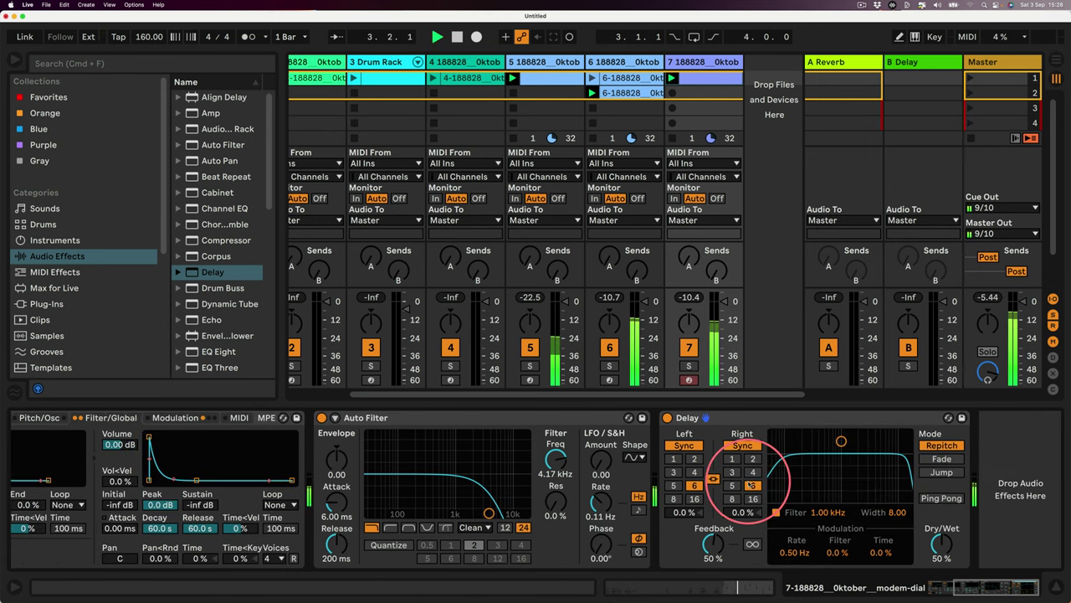
left_click(713, 417)
key("Delete")
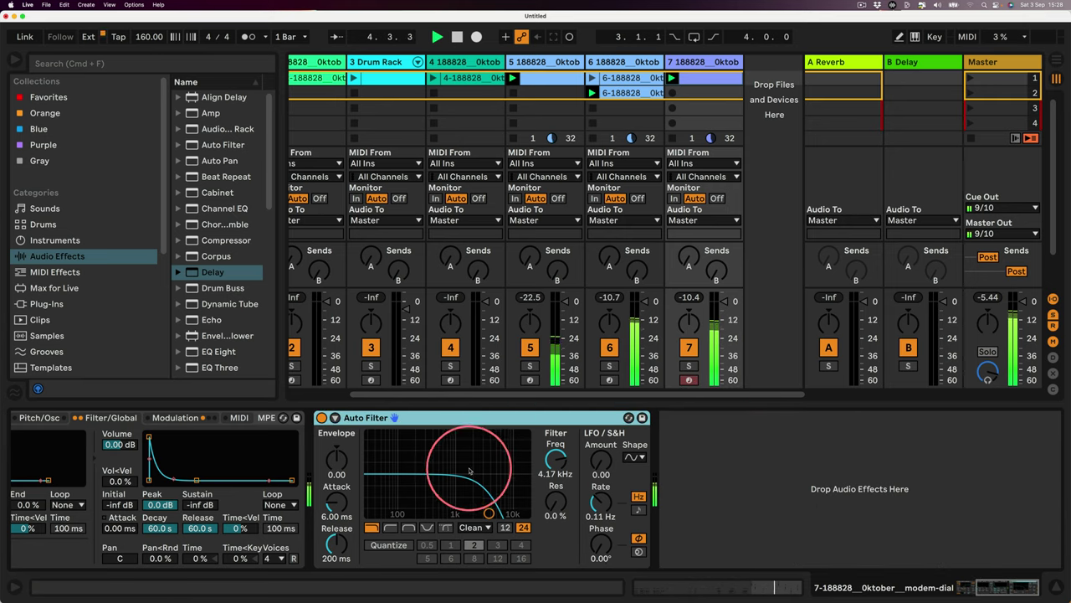
Replace the existing Reverb on return track A with a fresh default Reverb.
scroll(469, 471, "left", 8)
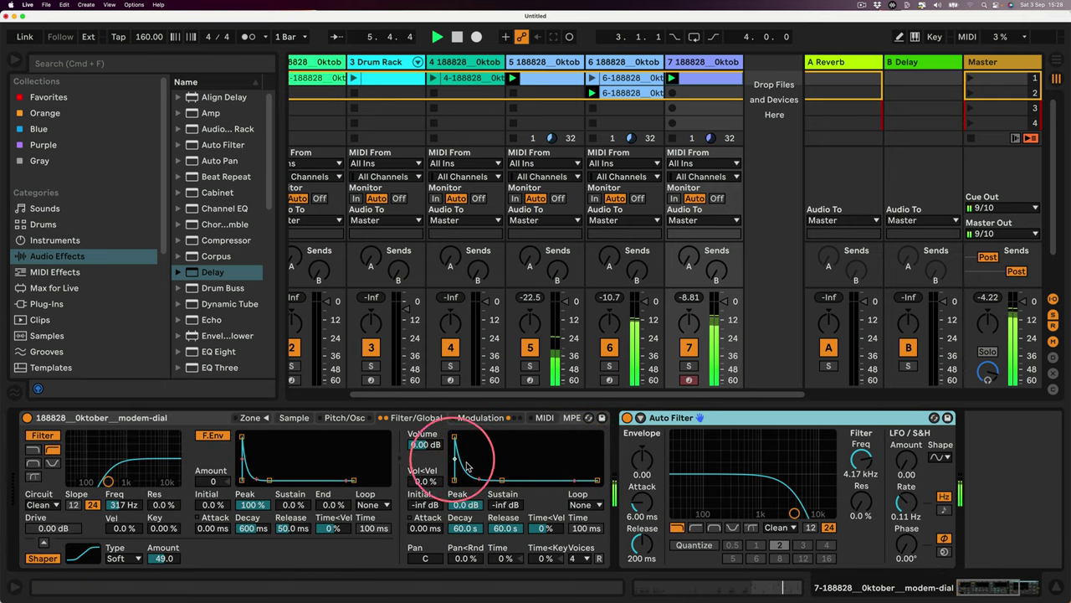
scroll(196, 221, "down", 5)
scroll(213, 223, "down", 5)
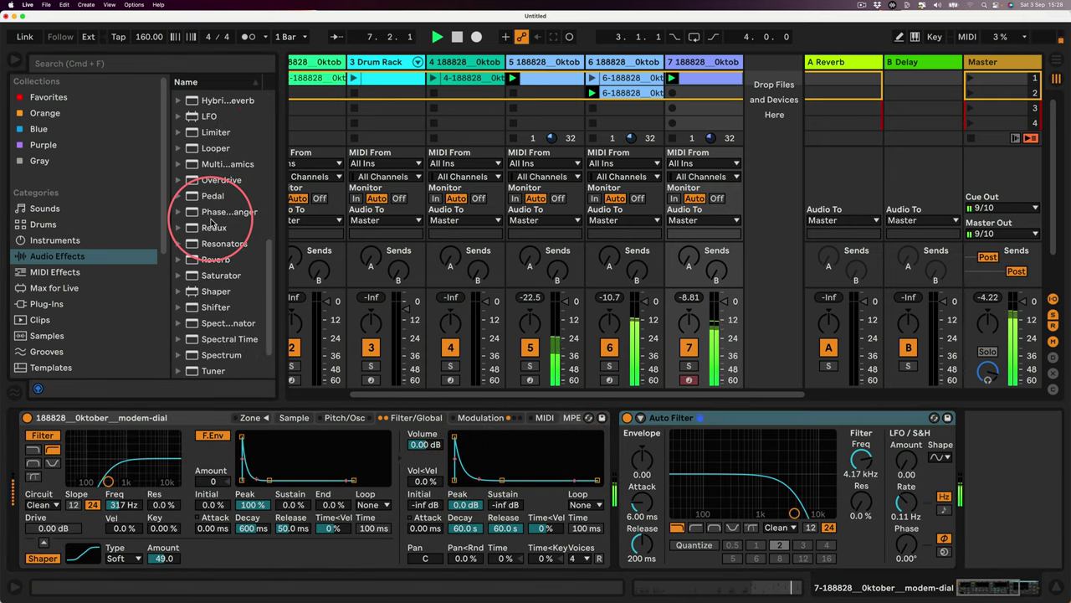
left_click(208, 240)
left_click(865, 75)
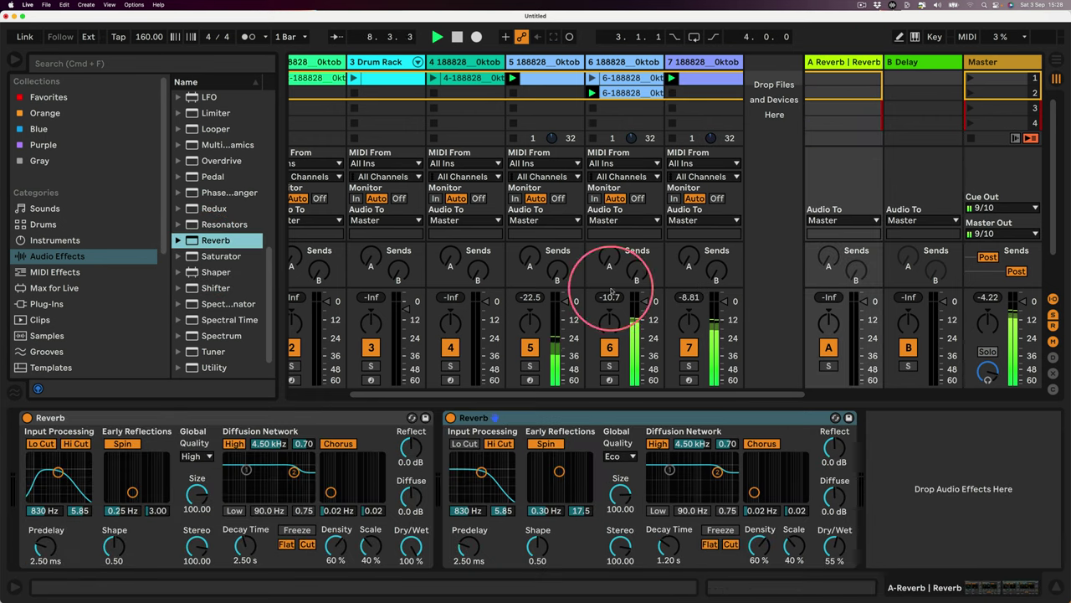
left_click(298, 416)
key("Delete")
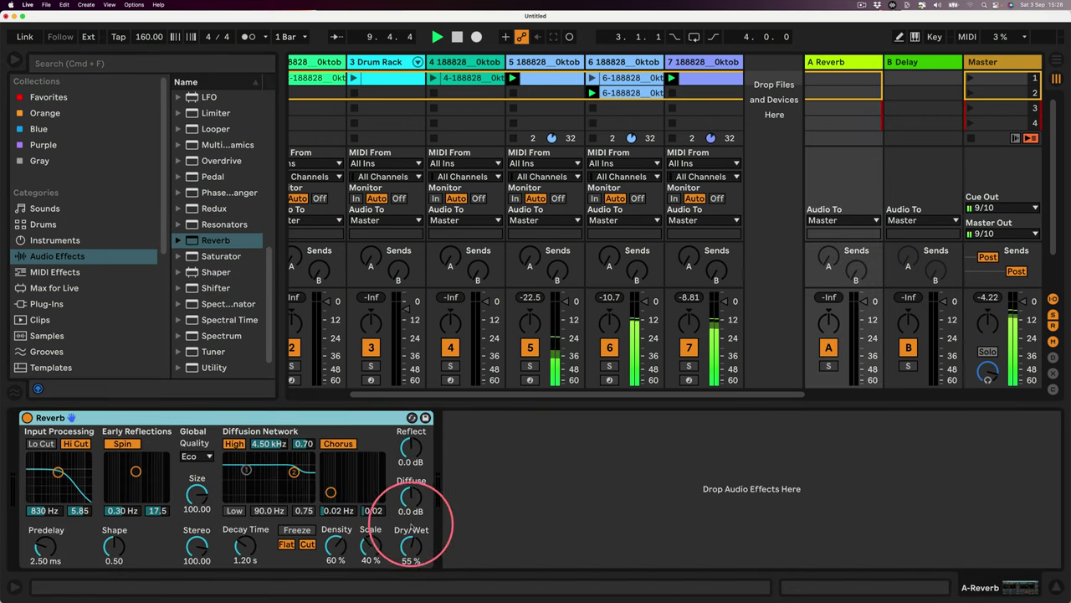
Set return A's Reverb to 100% dry/wet with a 23.2 s decay time, and turn up track 7's send A.
left_click_drag(410, 549, 410, 505)
left_click_drag(244, 546, 244, 502)
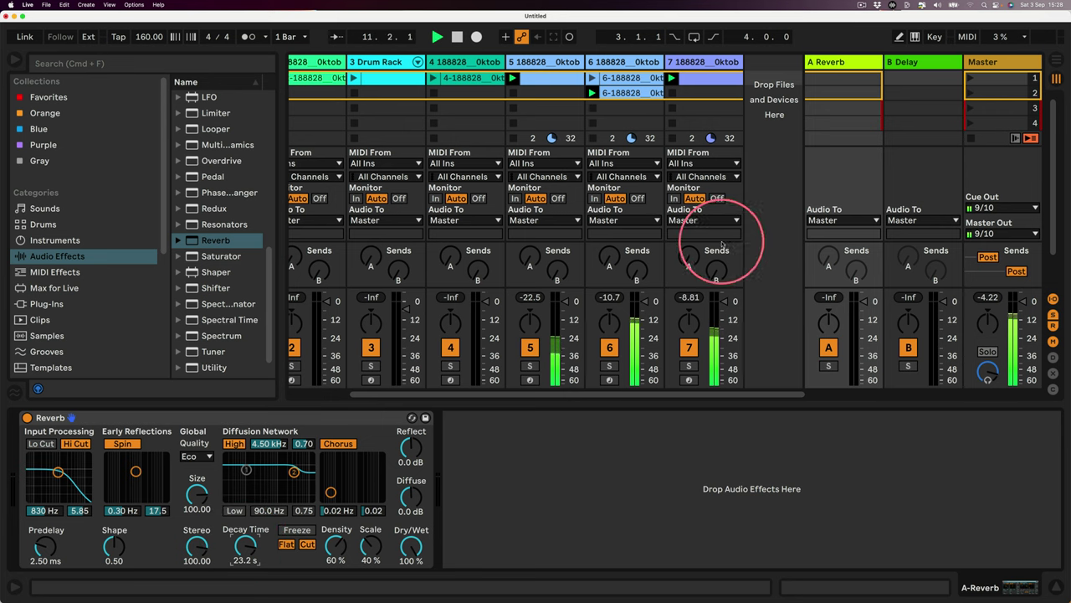
left_click_drag(689, 260, 688, 209)
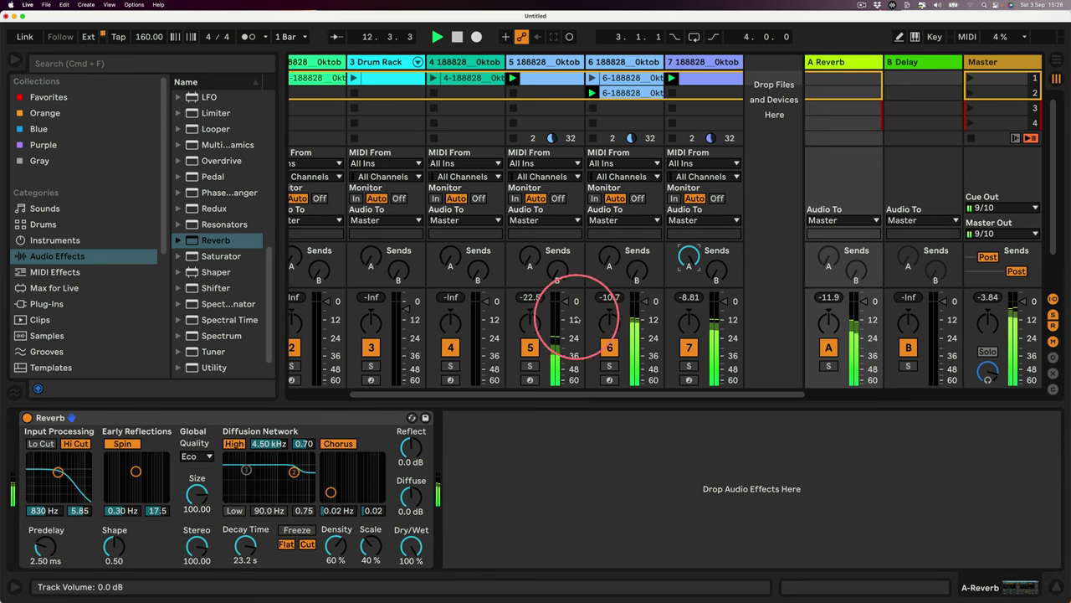
Darken return A's Reverb tail by setting the diffusion network's high filter to 976 Hz and 0.20.
scroll(446, 123, "left", 3)
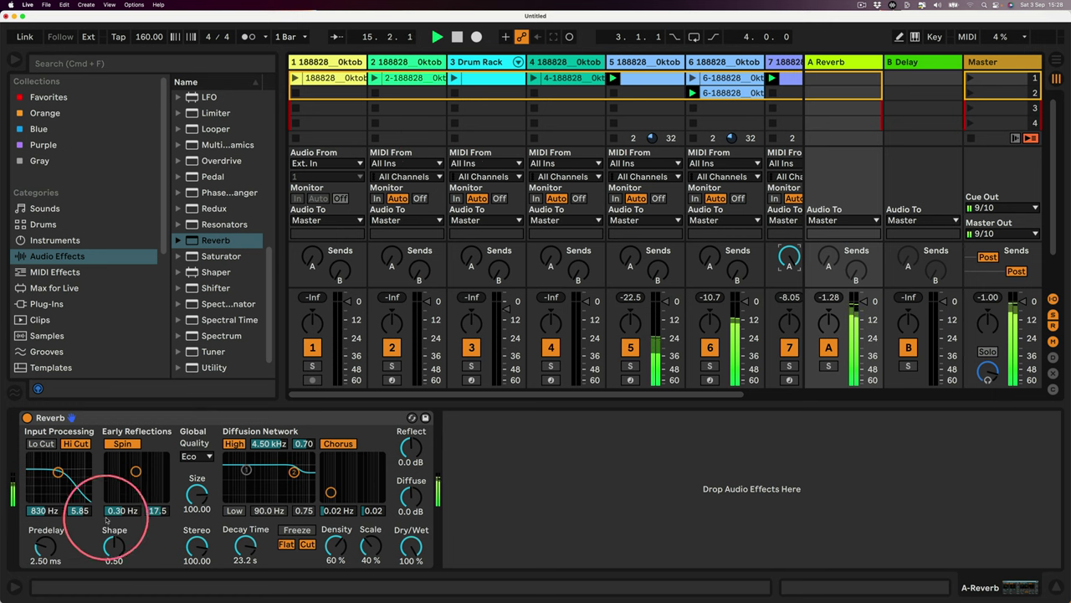
scroll(180, 218, "up", 10)
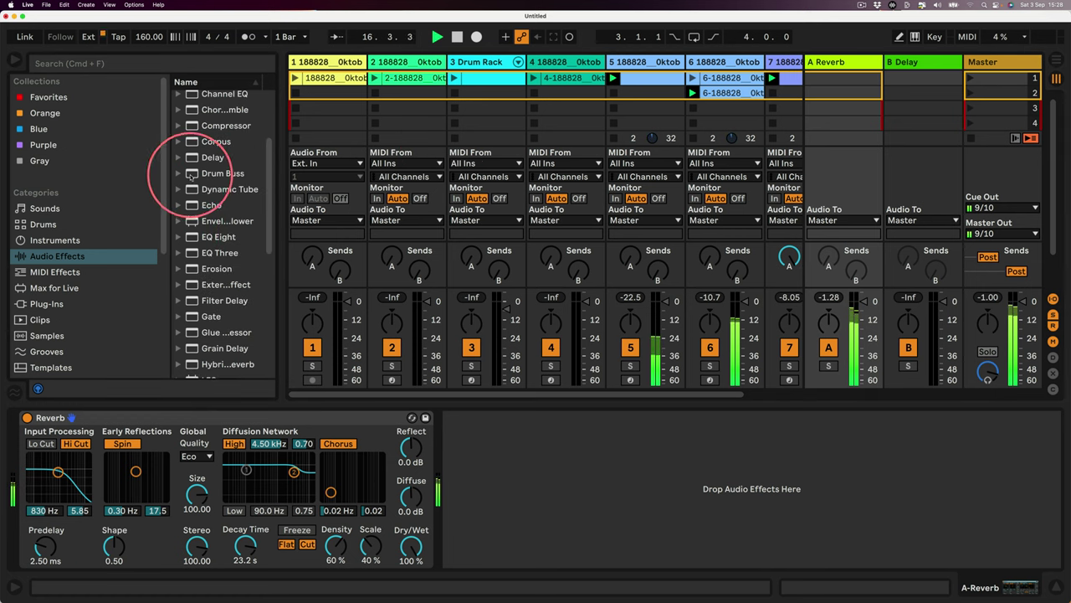
left_click_drag(294, 472, 276, 496)
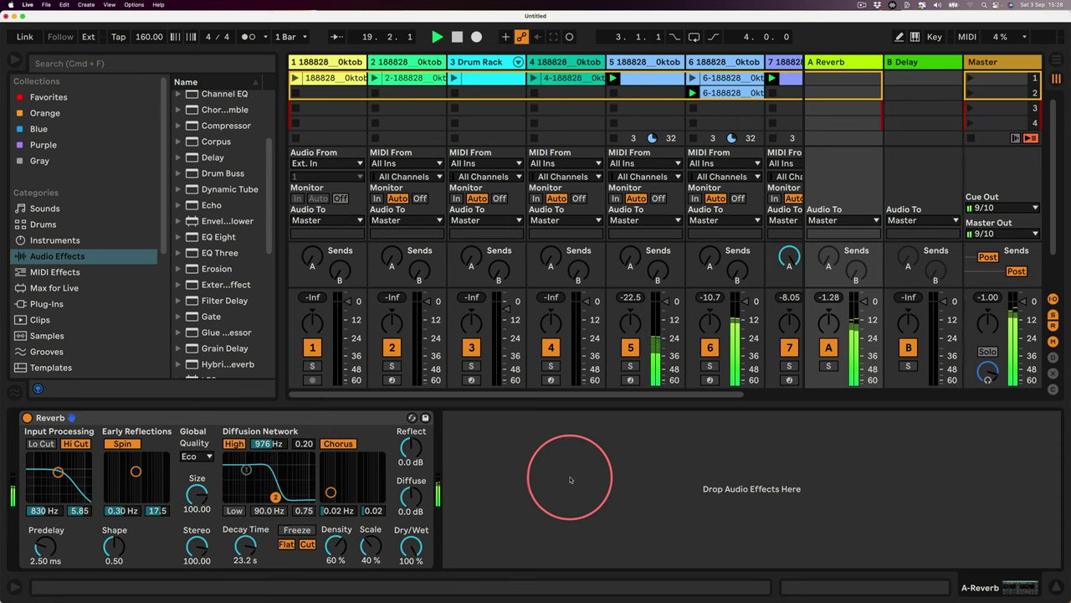
Add an EQ Eight after return A's Reverb and cut band 2 by 13 dB at 417 Hz with a Q of 0.33.
left_click(835, 61)
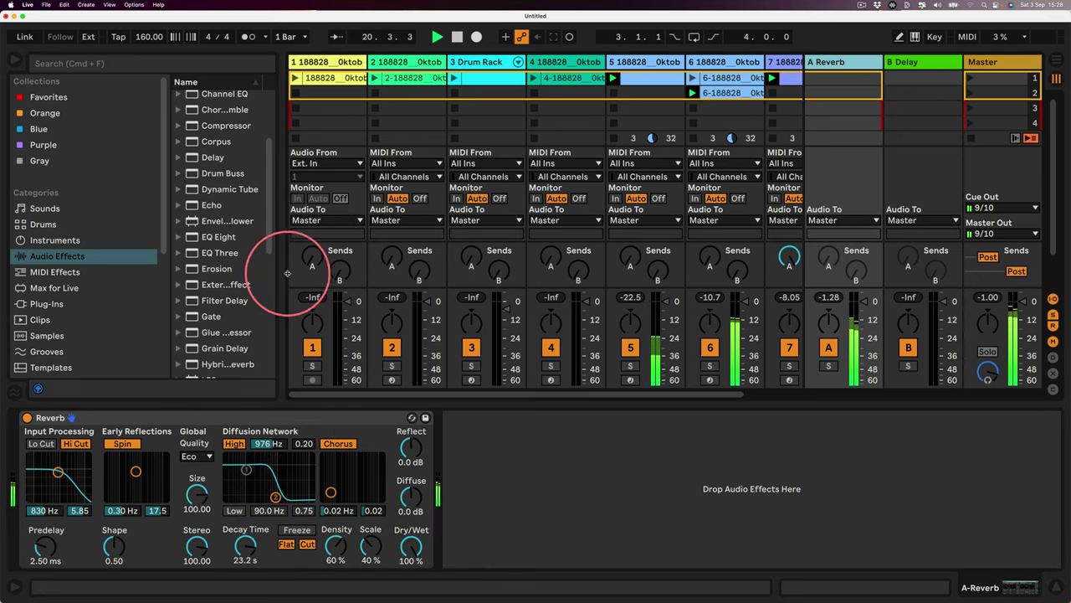
left_click_drag(280, 266, 383, 266)
left_click_drag(218, 236, 637, 524)
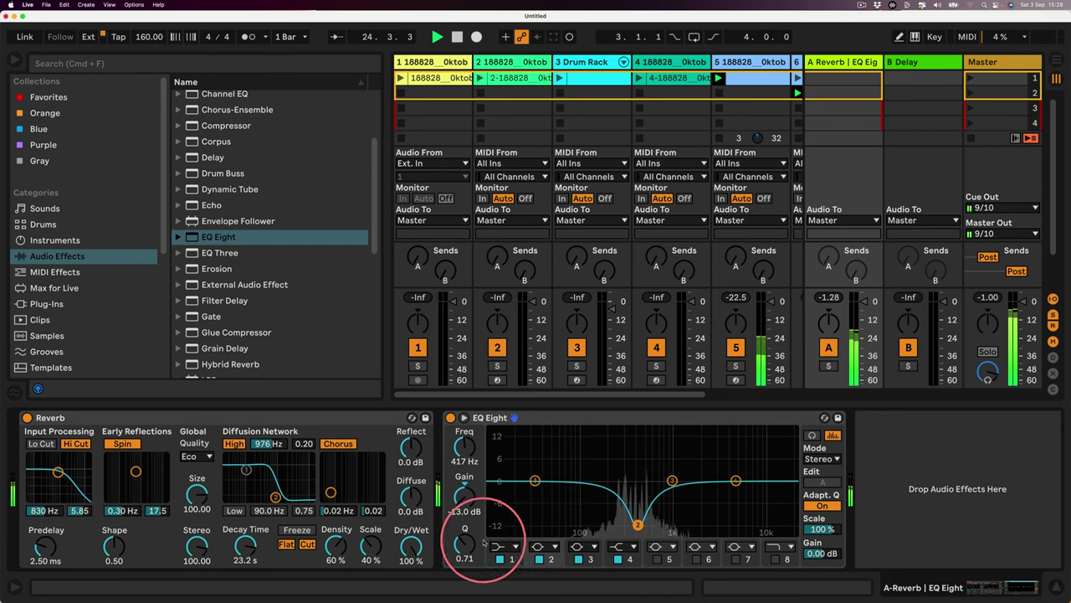
left_click_drag(468, 535, 467, 551)
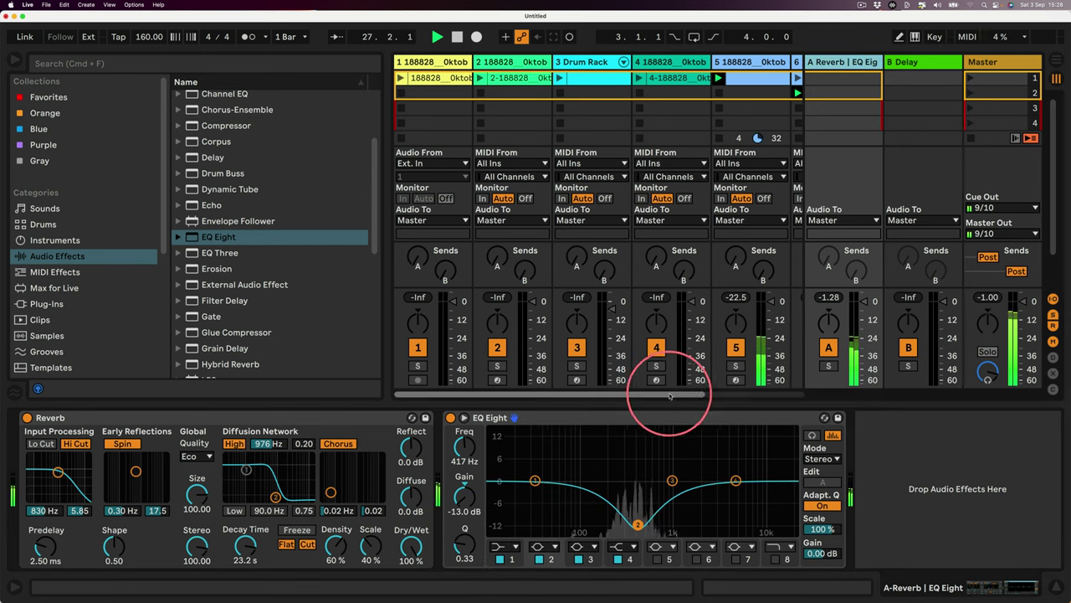
Reshape track 7's Sampler volume envelope to a 1.86 s decay with sustain at -28 dB.
scroll(669, 377, "right", 3)
left_click(693, 61)
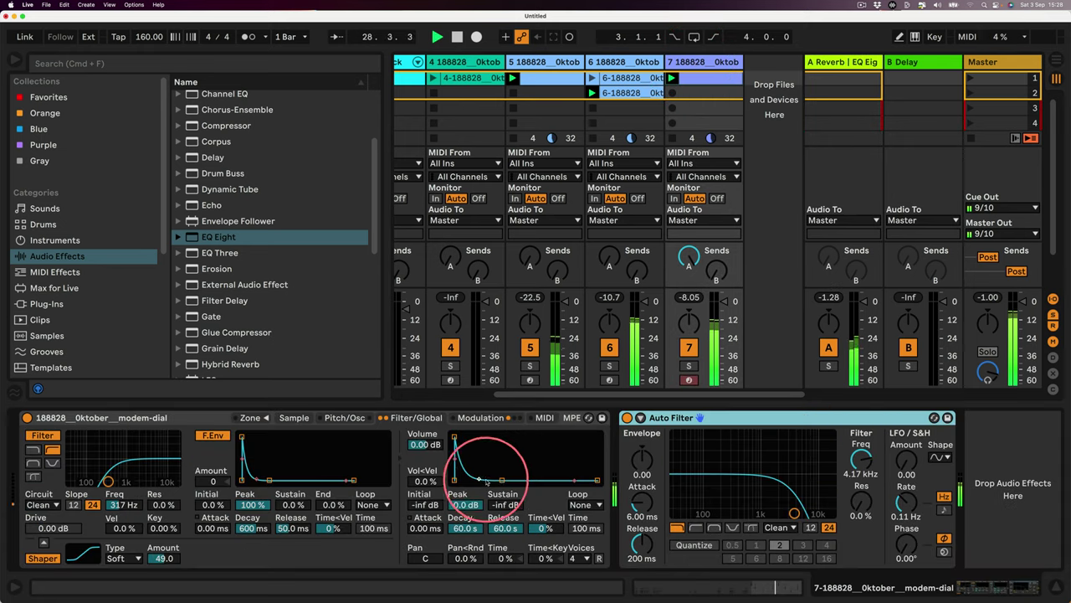
left_click_drag(503, 480, 483, 465)
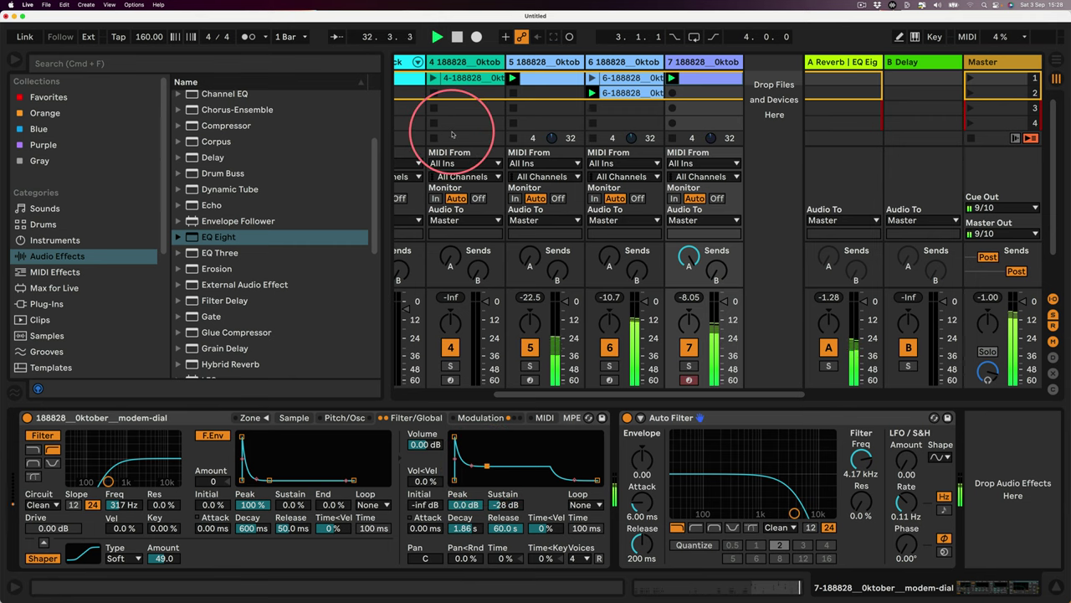
Hide the browser and launch the clips on the Drum Rack track and track 2.
scroll(418, 156, "left", 5)
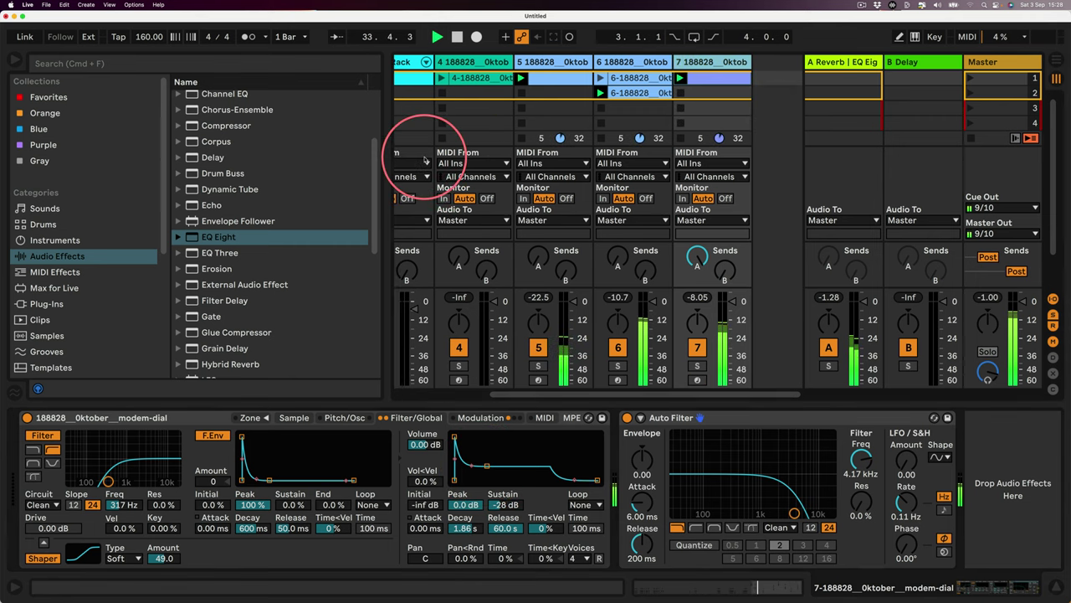
left_click(17, 63)
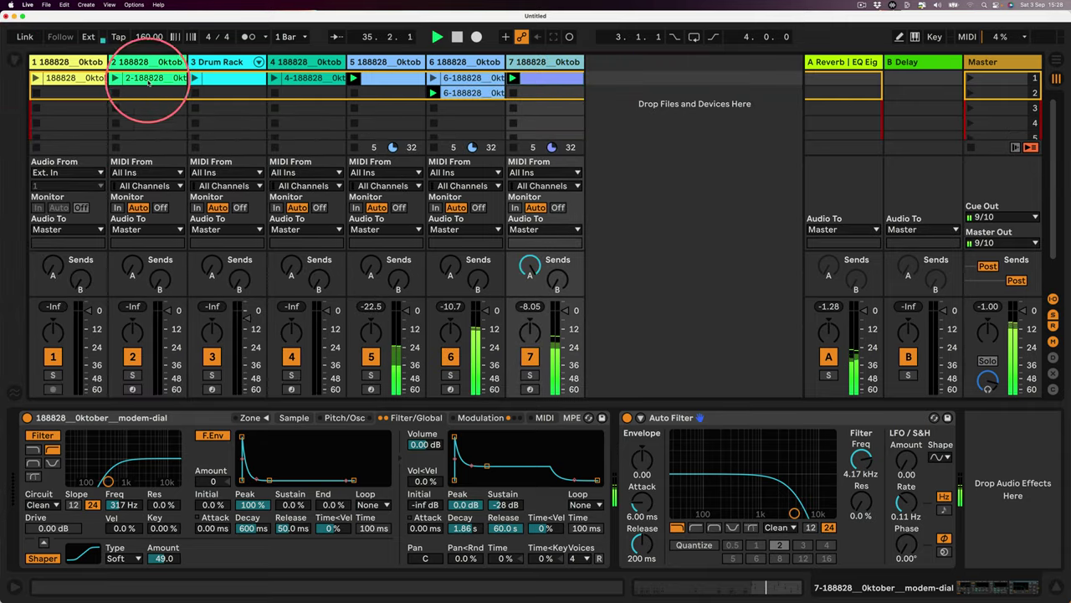
left_click(223, 63)
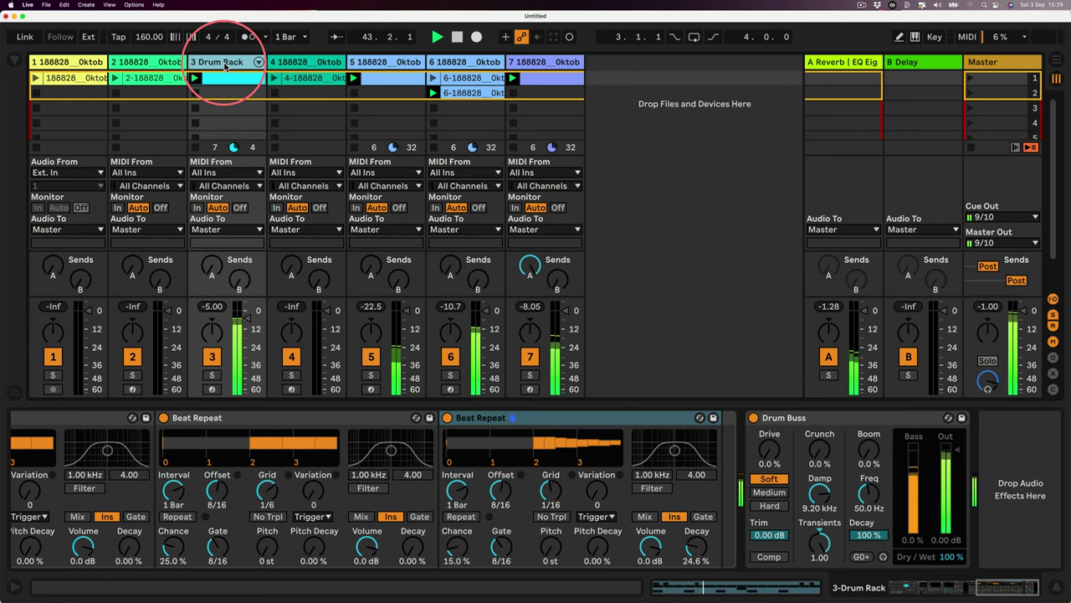
key("Left")
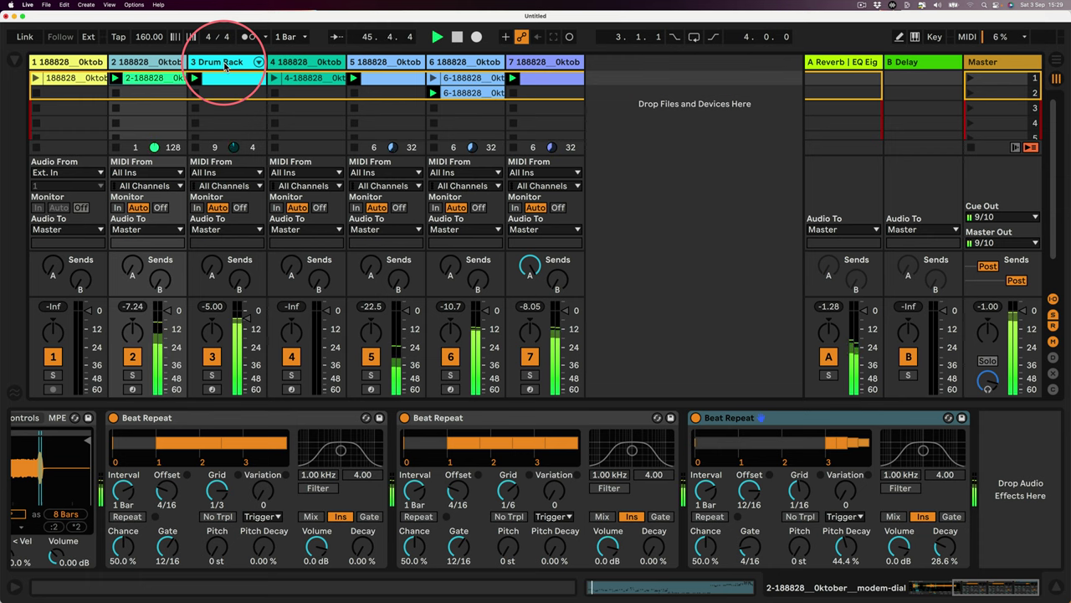
Stop track 5's playing clip and delete track 4 from the set.
left_click(311, 104)
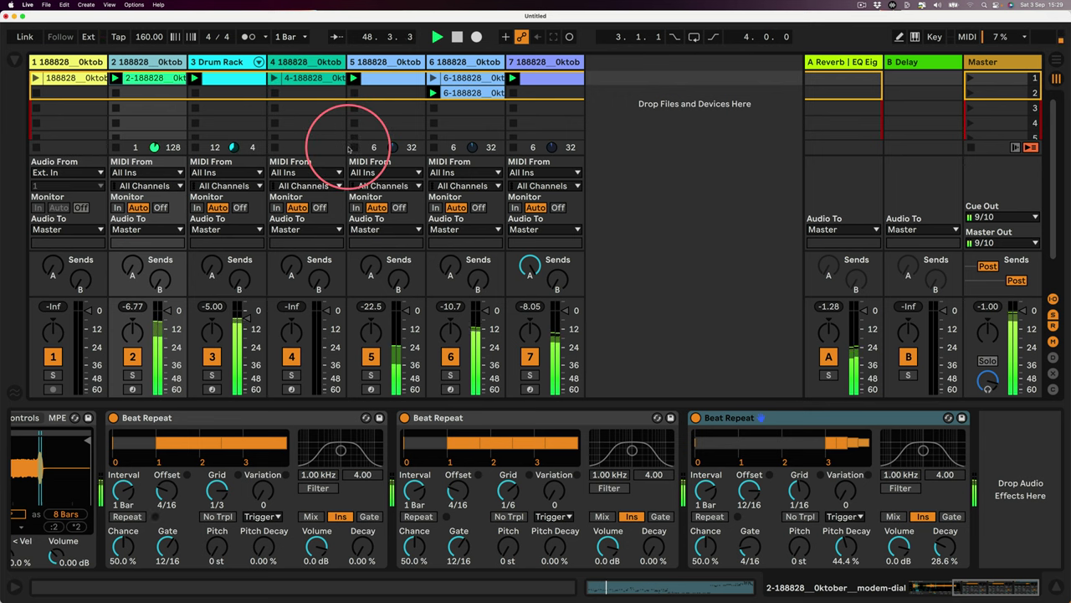
left_click(354, 147)
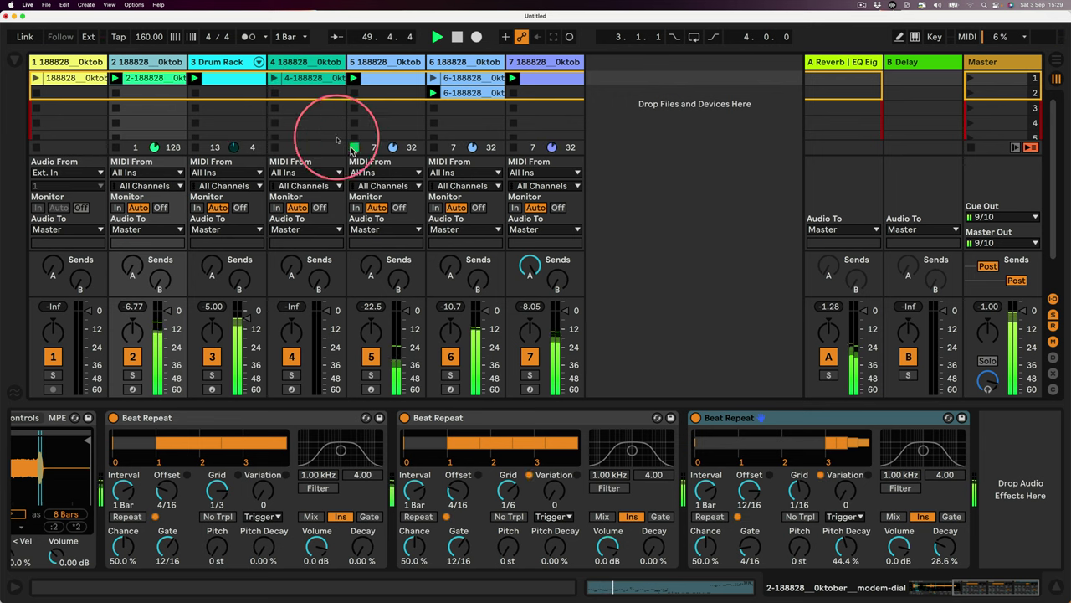
left_click(273, 79)
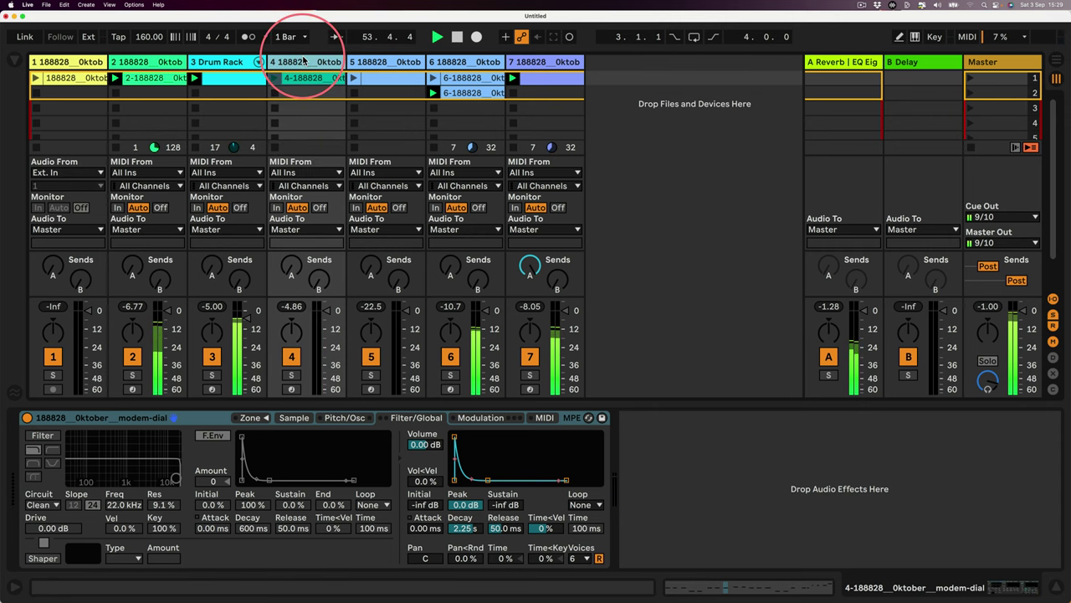
key("Delete")
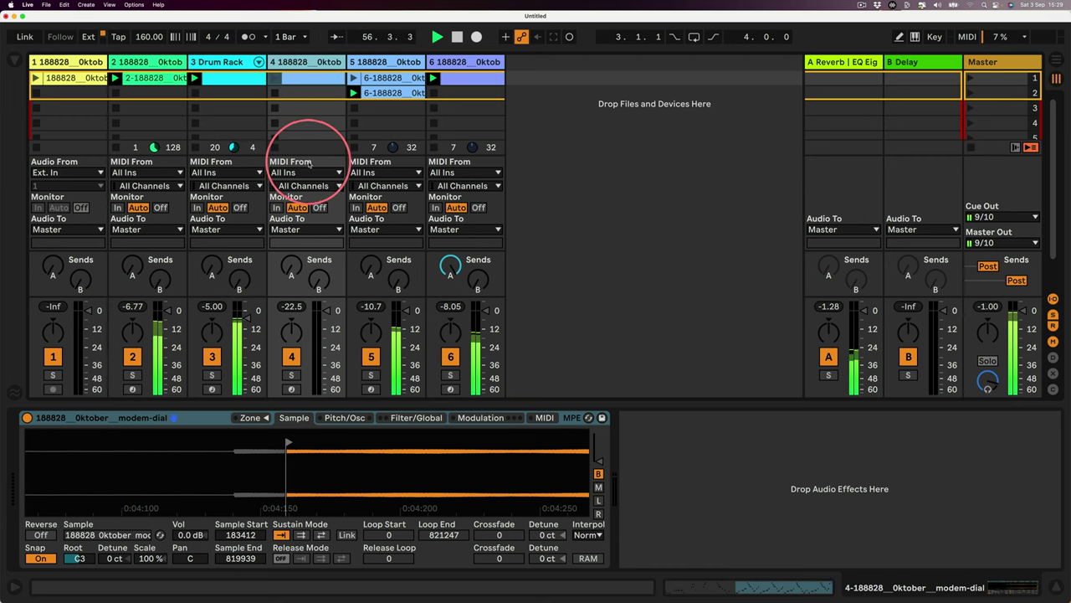
Check track 5 briefly in solo and deactivate the original sample clip on track 1.
left_click(371, 374)
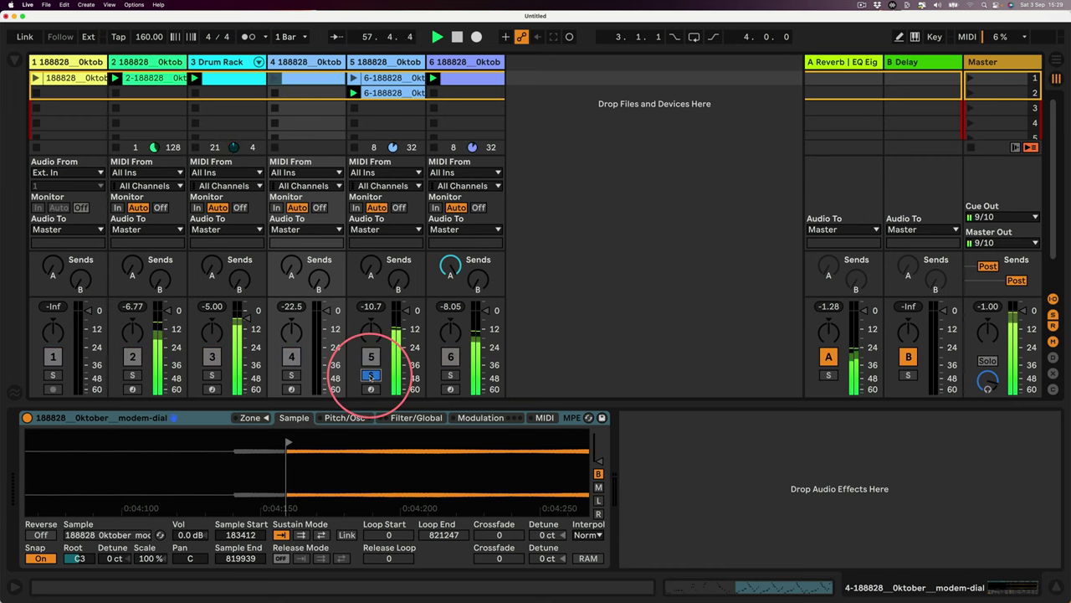
left_click(371, 374)
left_click(302, 80)
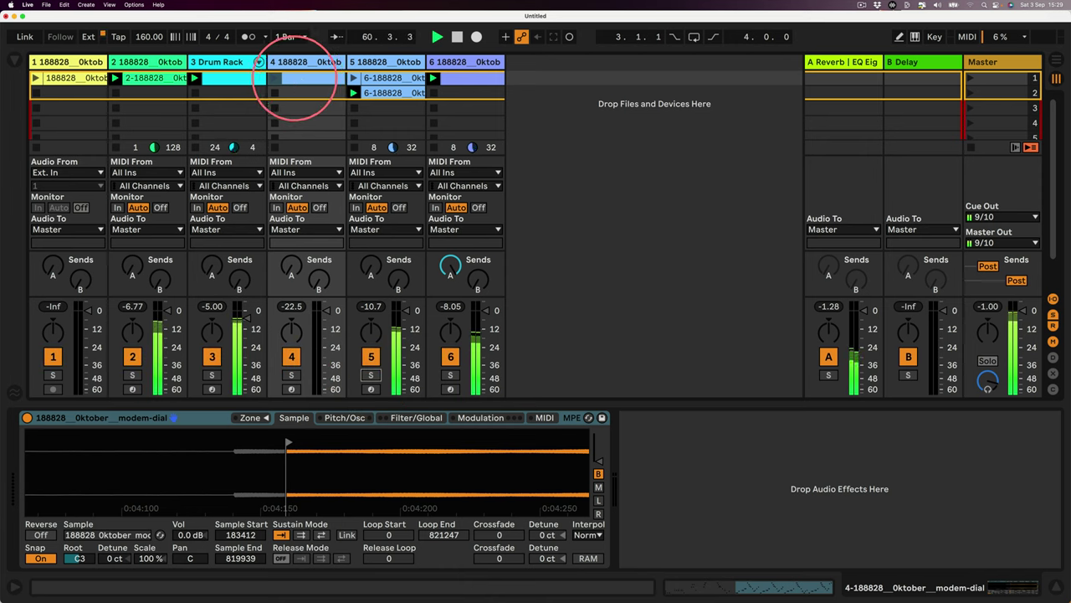
left_click(67, 79)
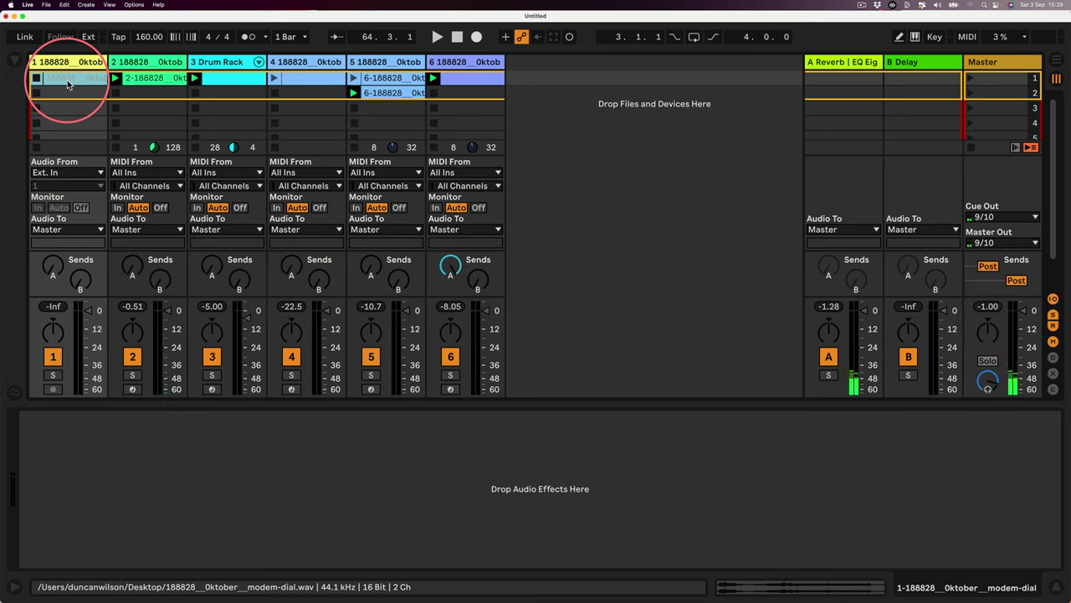
key("space")
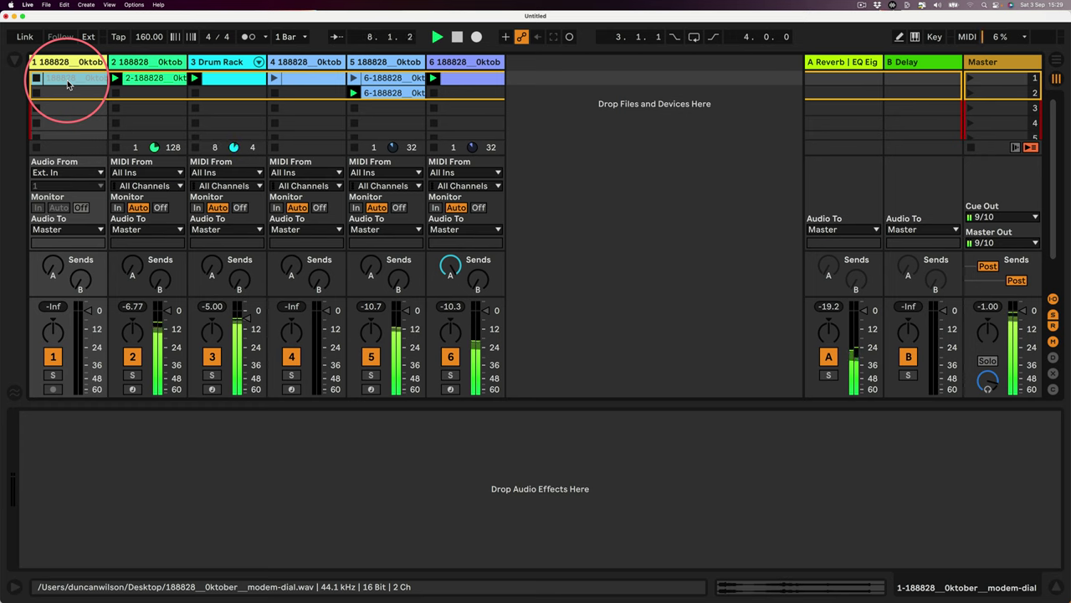
Launch track 5's first clip and examine the notes in both of that track's clips.
left_click(378, 78)
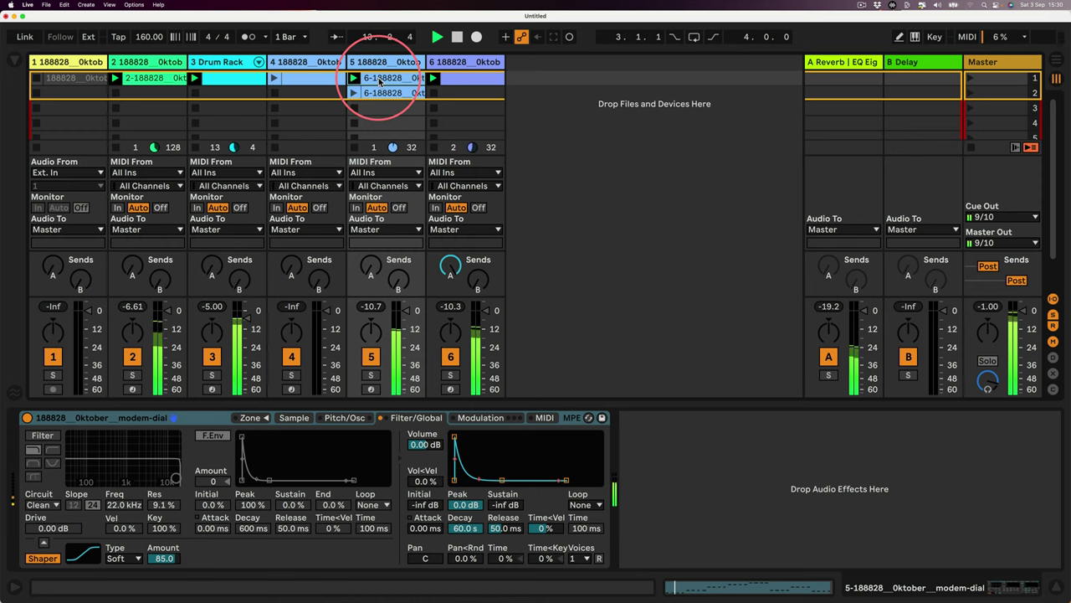
double_click(379, 79)
left_click(529, 386)
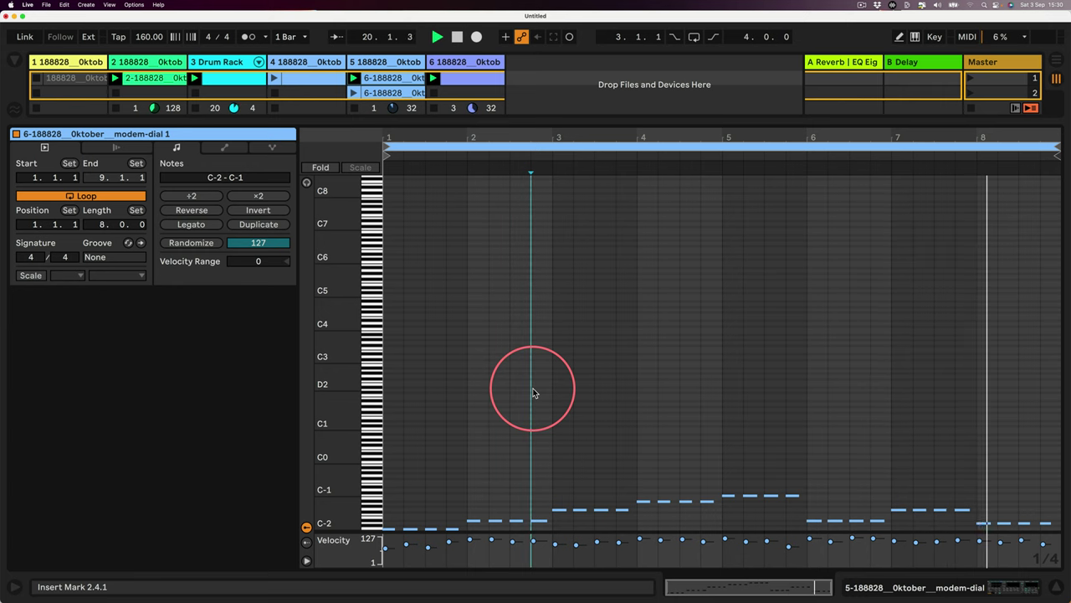
left_click(862, 588)
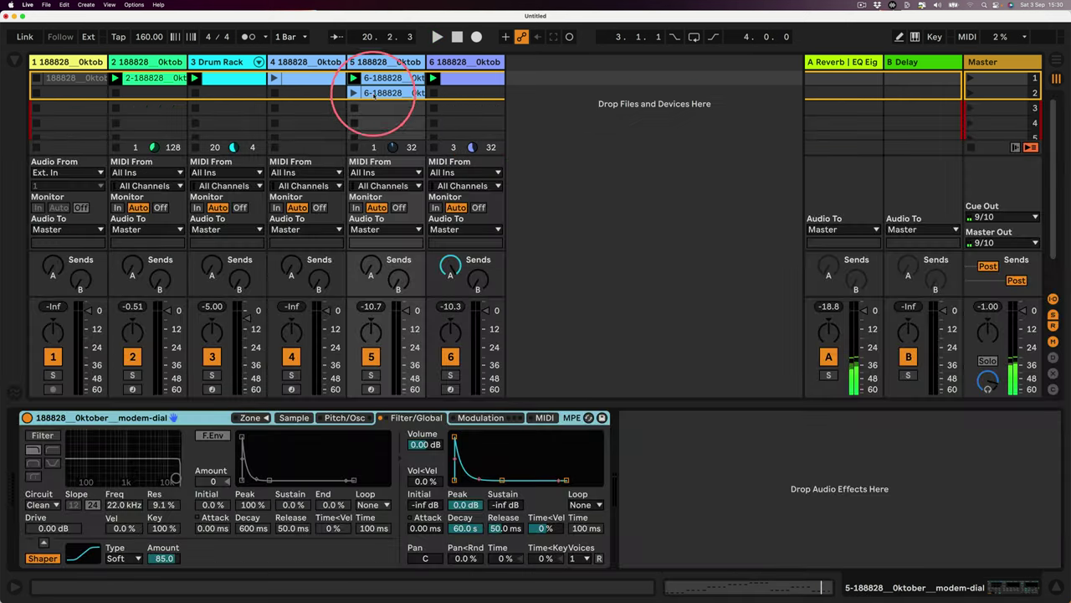
left_click(359, 92)
double_click(360, 93)
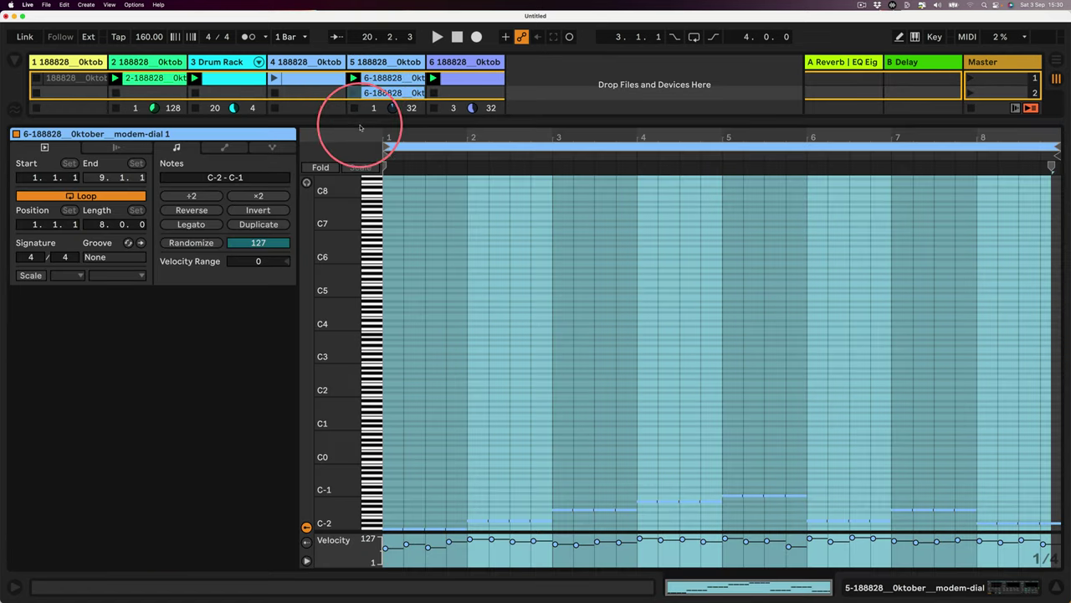
left_click_drag(359, 130, 335, 386)
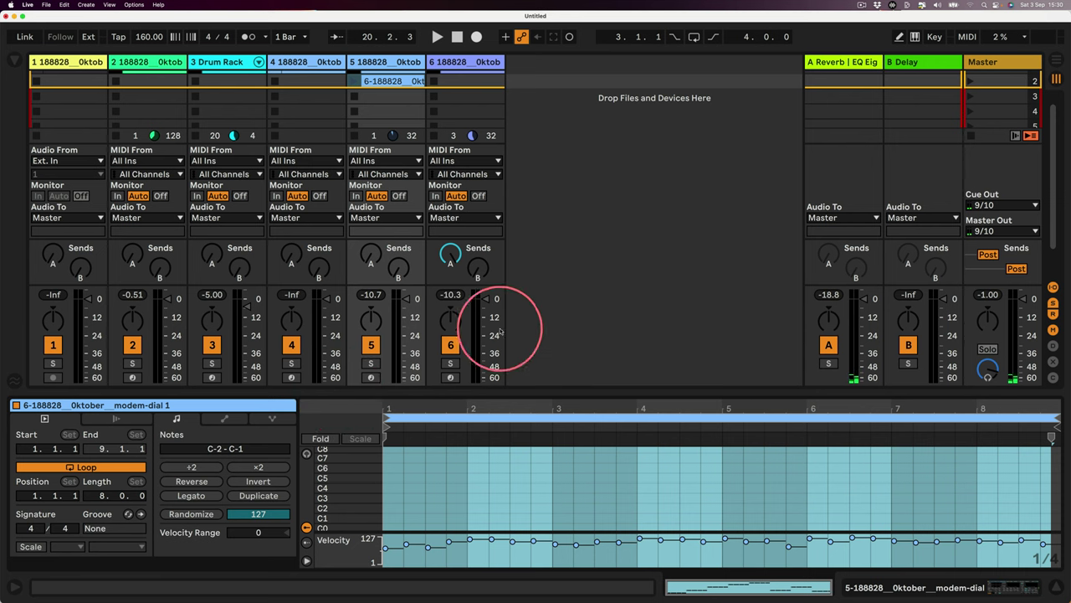
Audition track 5's second clip and arm the track for recording.
left_click(354, 81)
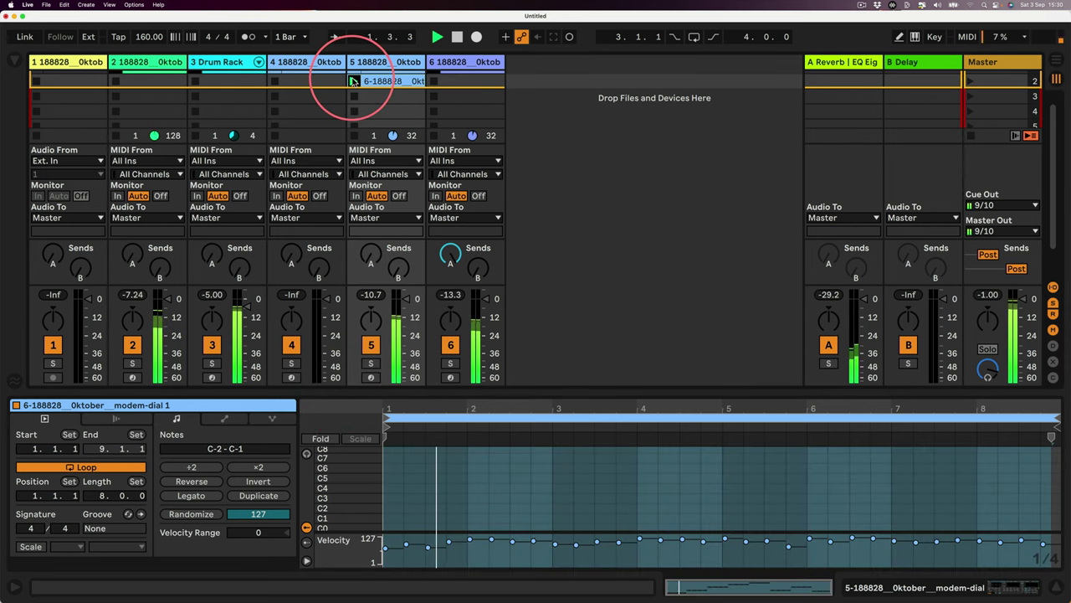
left_click(379, 99)
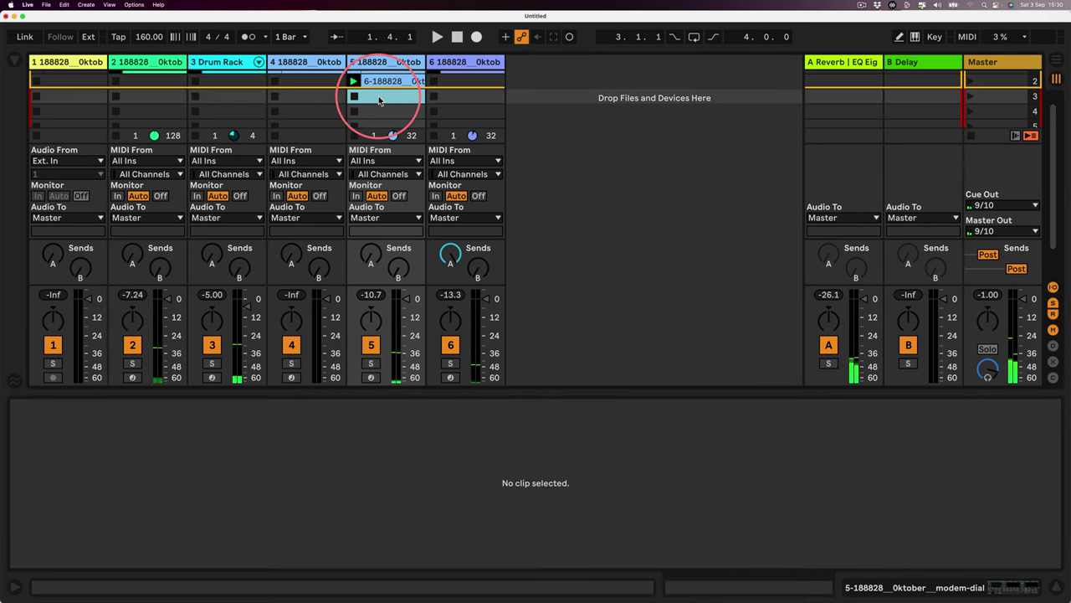
left_click(371, 378)
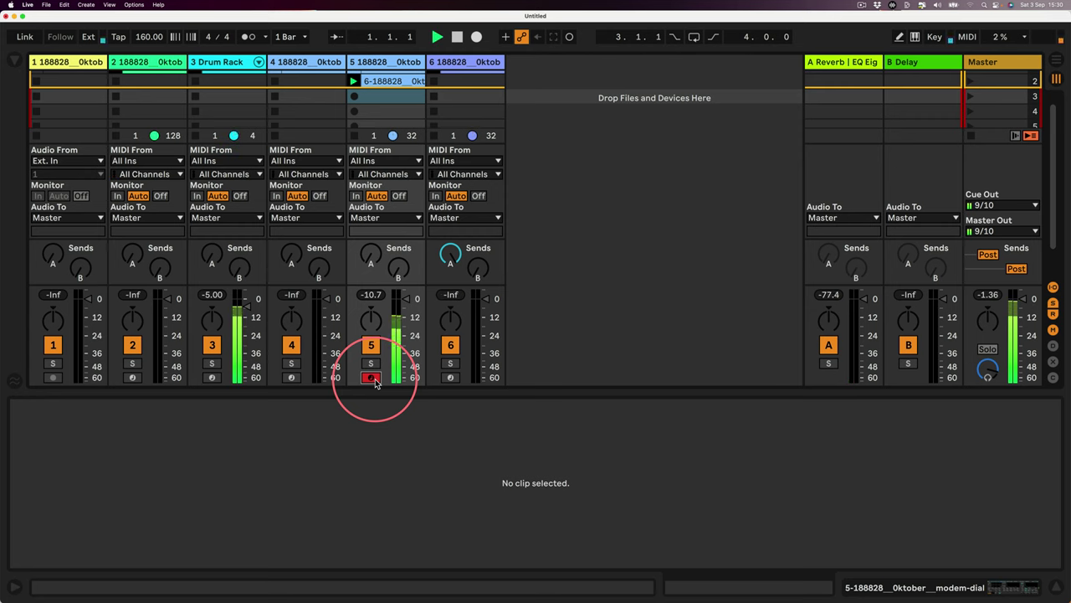
Delete both existing clips from track 5.
left_click(389, 82)
key("Delete")
scroll(388, 80, "up", 1)
left_click(388, 78)
key("Delete")
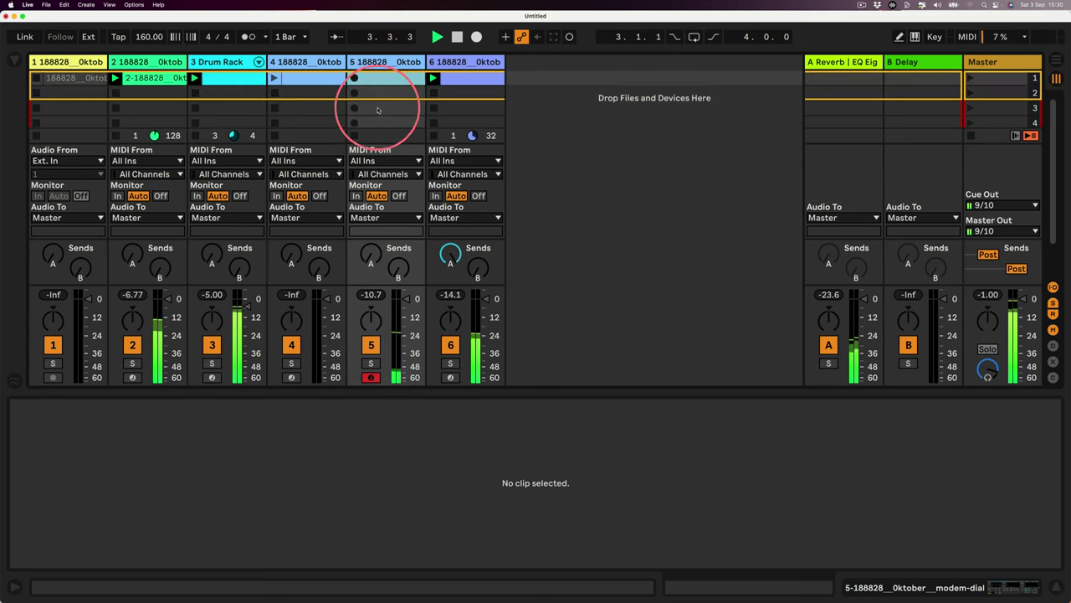
Try to record a new MIDI clip into track 5's third slot.
left_click(378, 110)
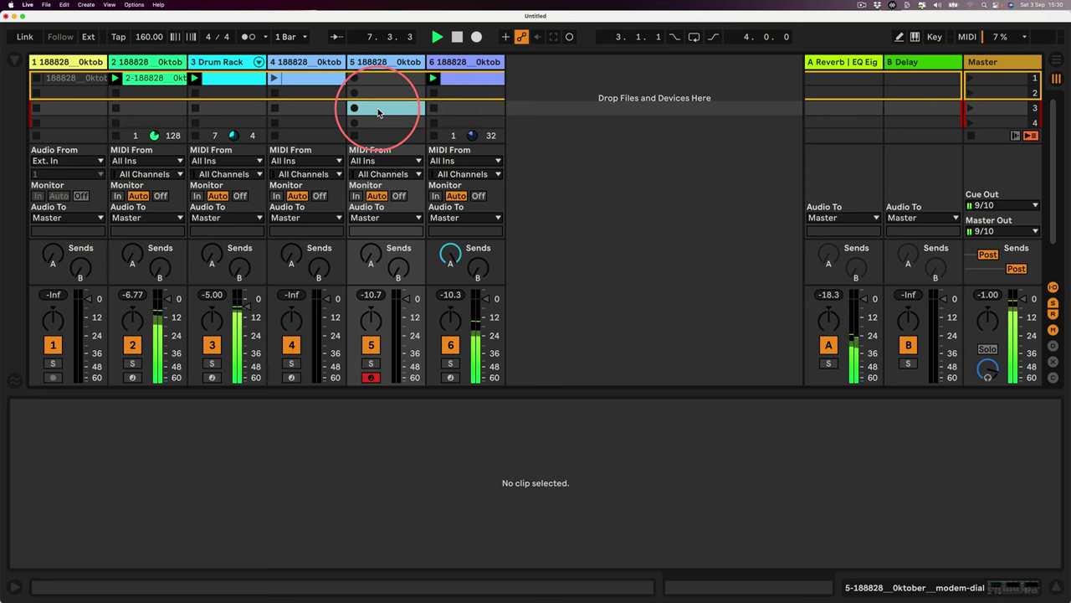
key("Return")
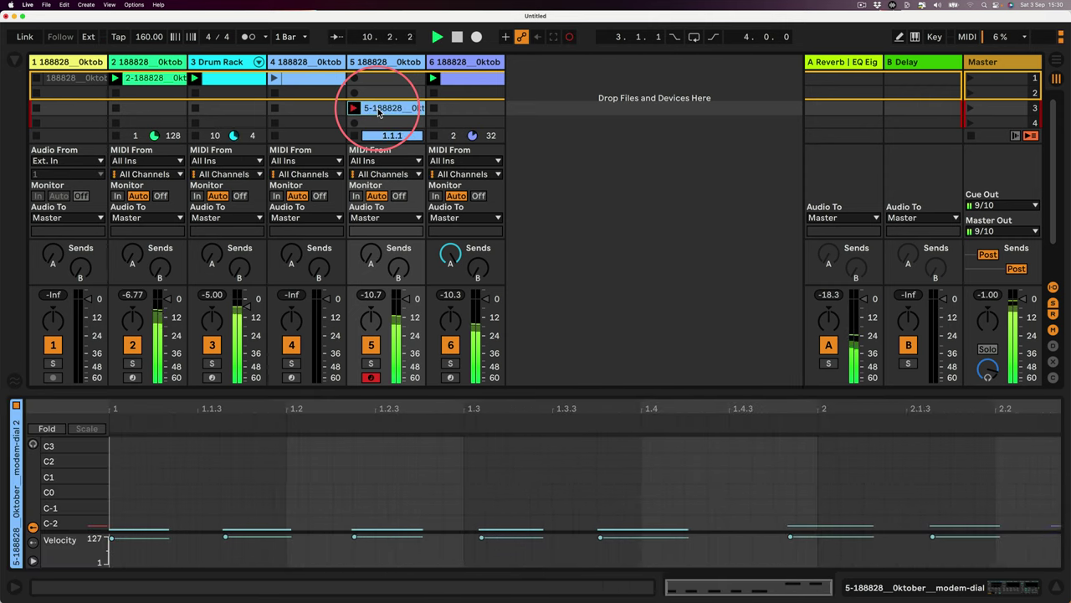
key("space")
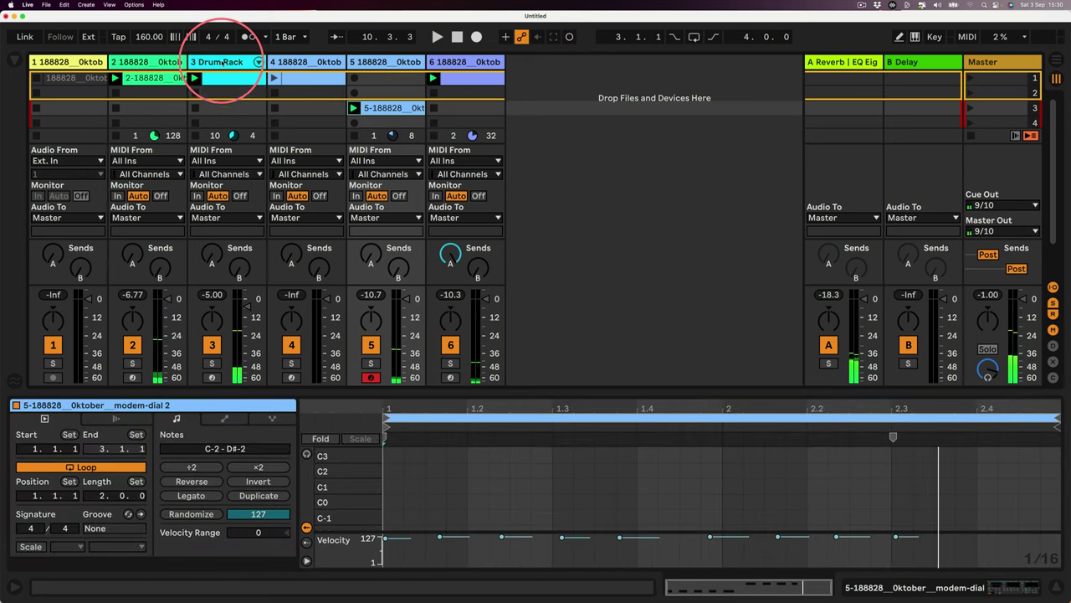
Group the Drum Rack track's three Beat Repeat devices into one audio effect rack.
left_click(227, 108)
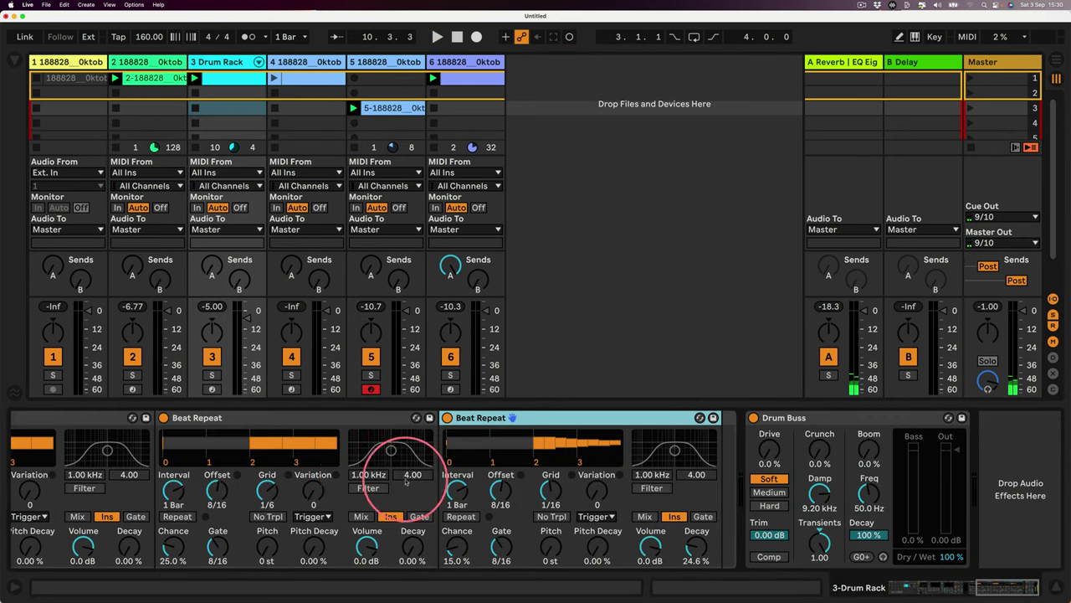
scroll(385, 431, "left", 5)
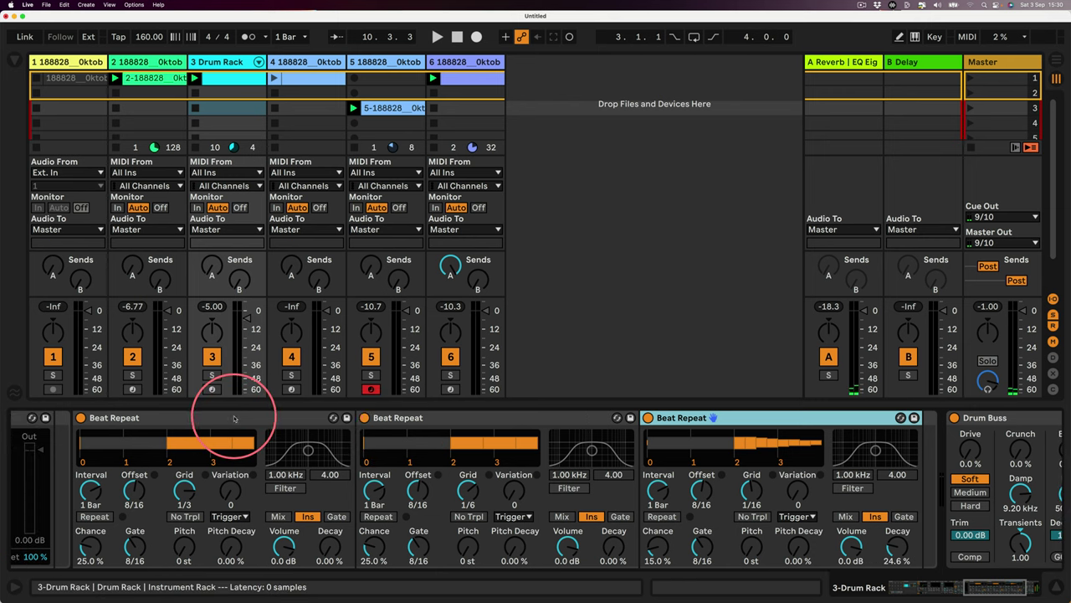
key("super+g")
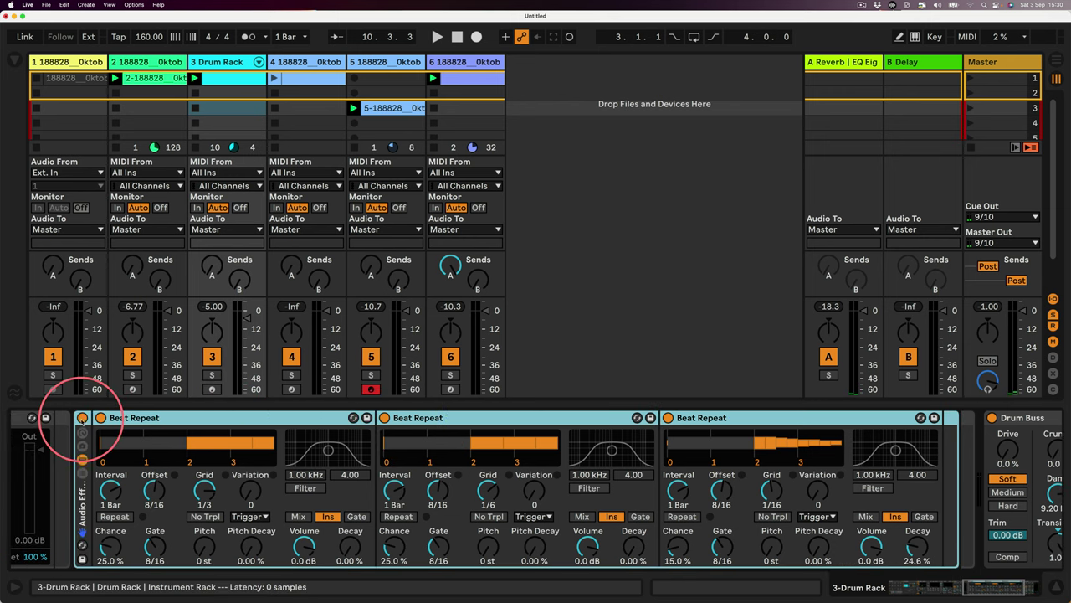
Discard the first take in track 5's third slot and record a new eight-bar MIDI clip there.
left_click(386, 64)
key("space")
key("space")
left_click(382, 109)
key("Delete")
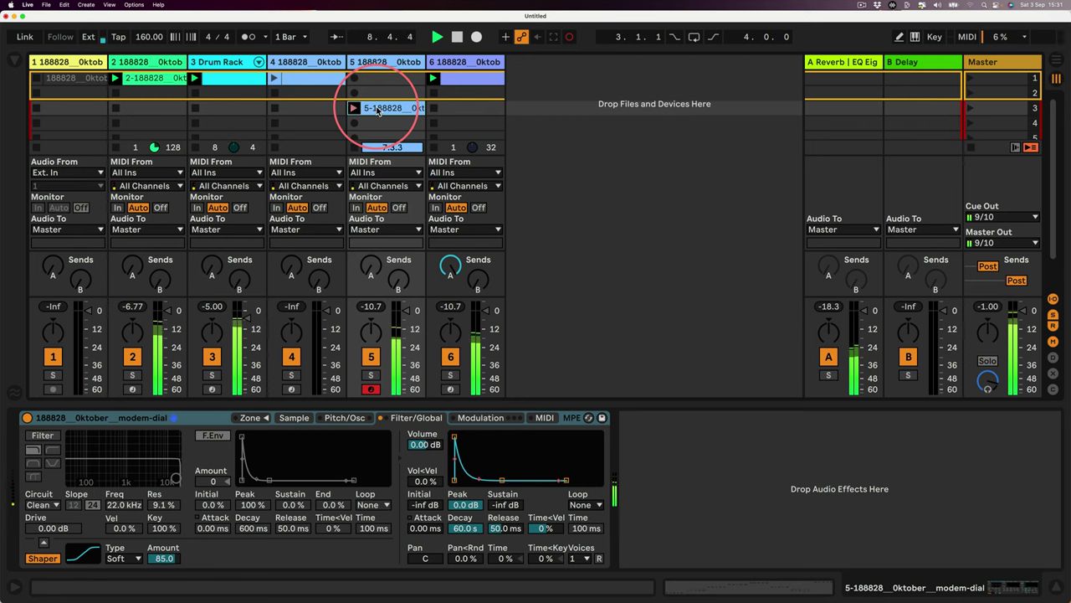
Extend all notes of the new track 5 clip with Legato and return to the track's Sampler.
double_click(377, 110)
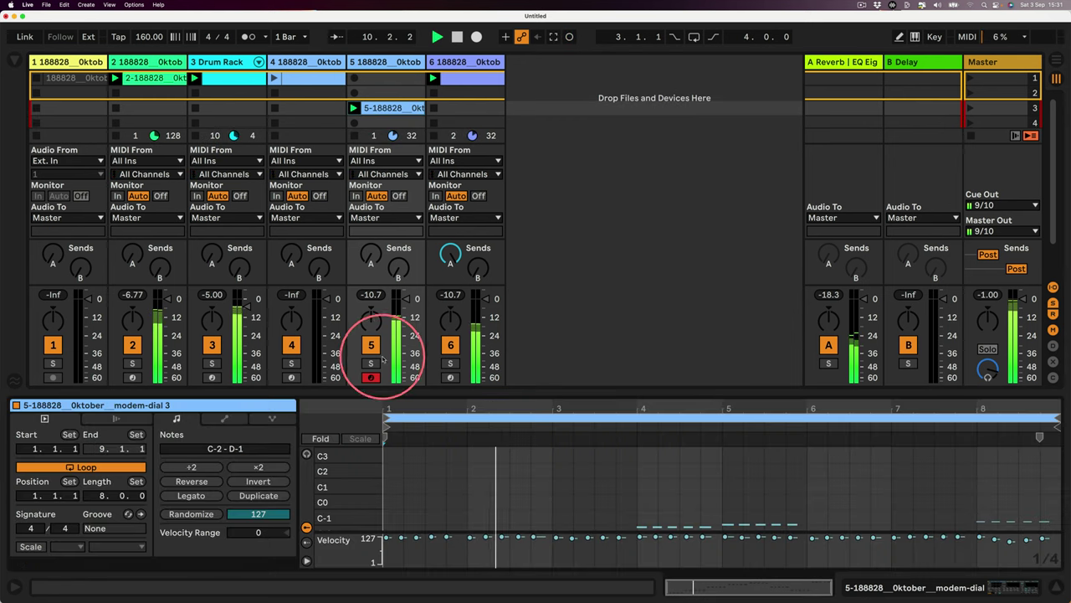
left_click_drag(528, 393, 550, 170)
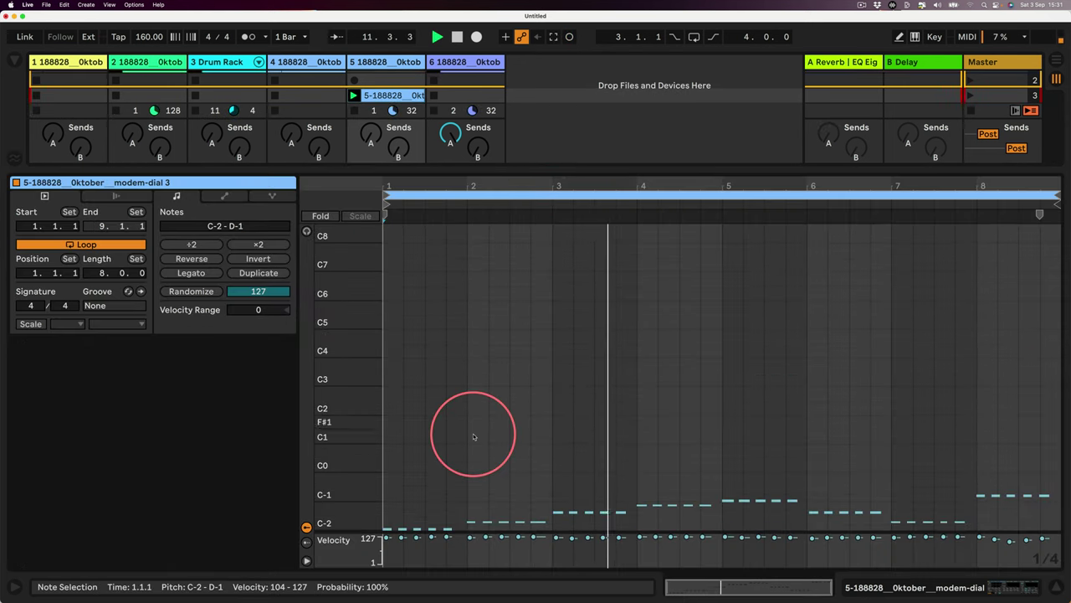
key("super+a")
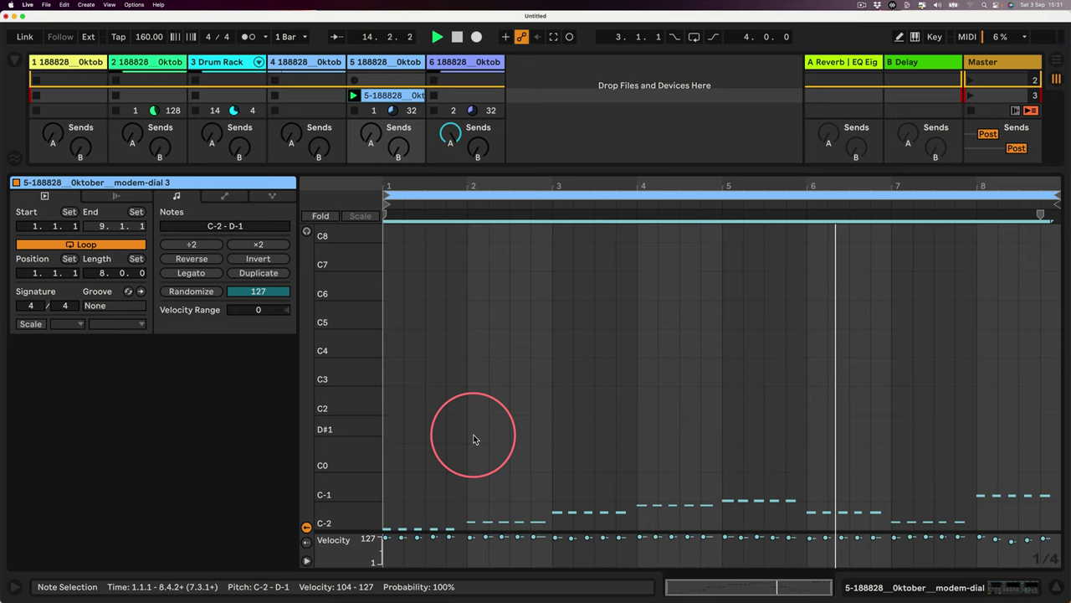
left_click(191, 273)
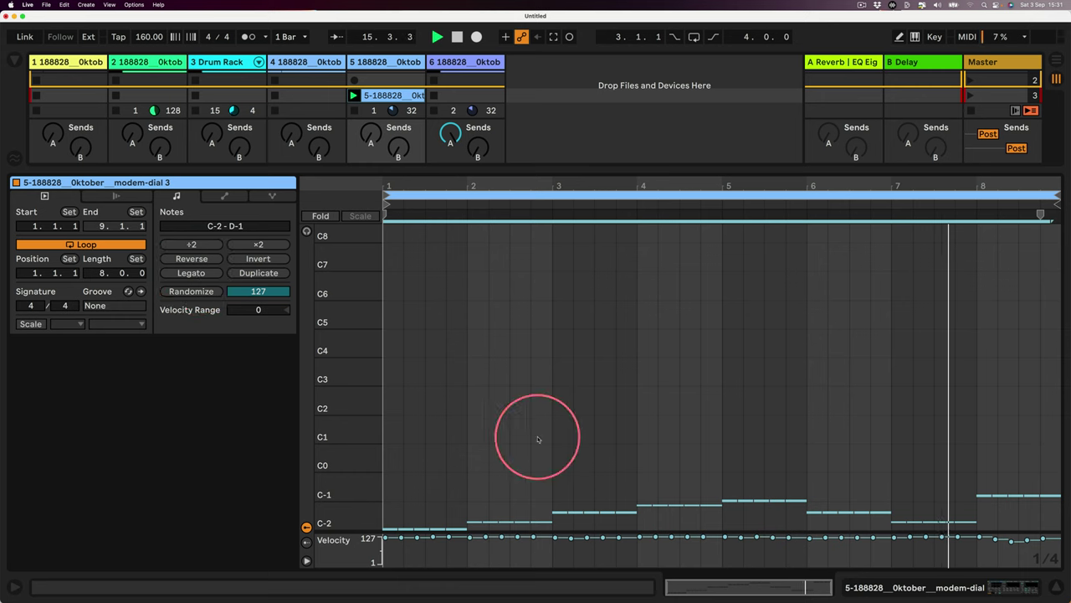
left_click(865, 585)
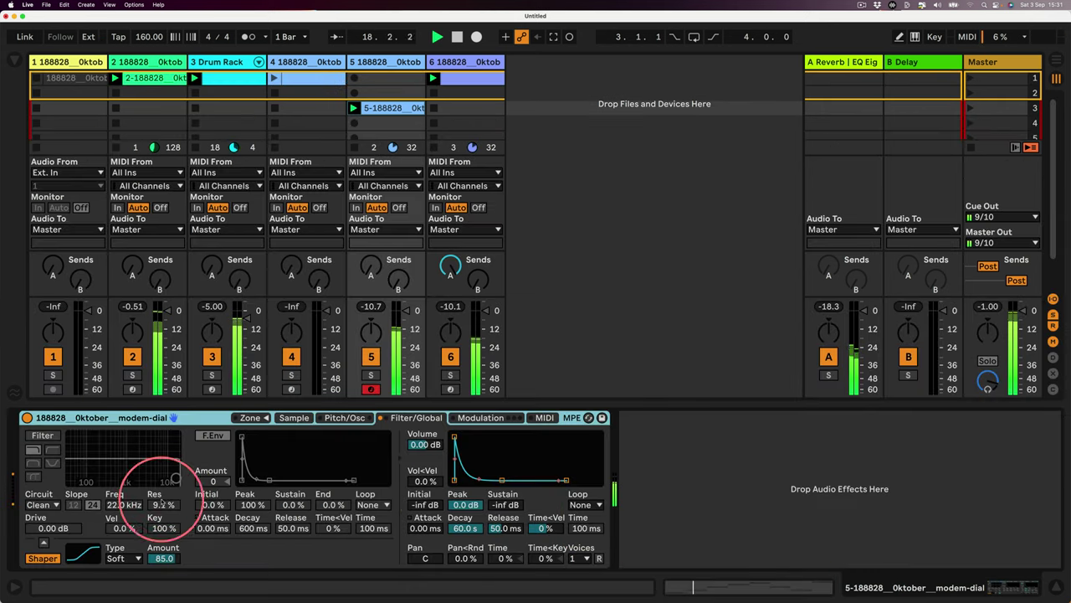
Set the fade in and fade out of track 2's Simpler to 0.00 ms.
left_click(142, 63)
scroll(422, 448, "left", 10)
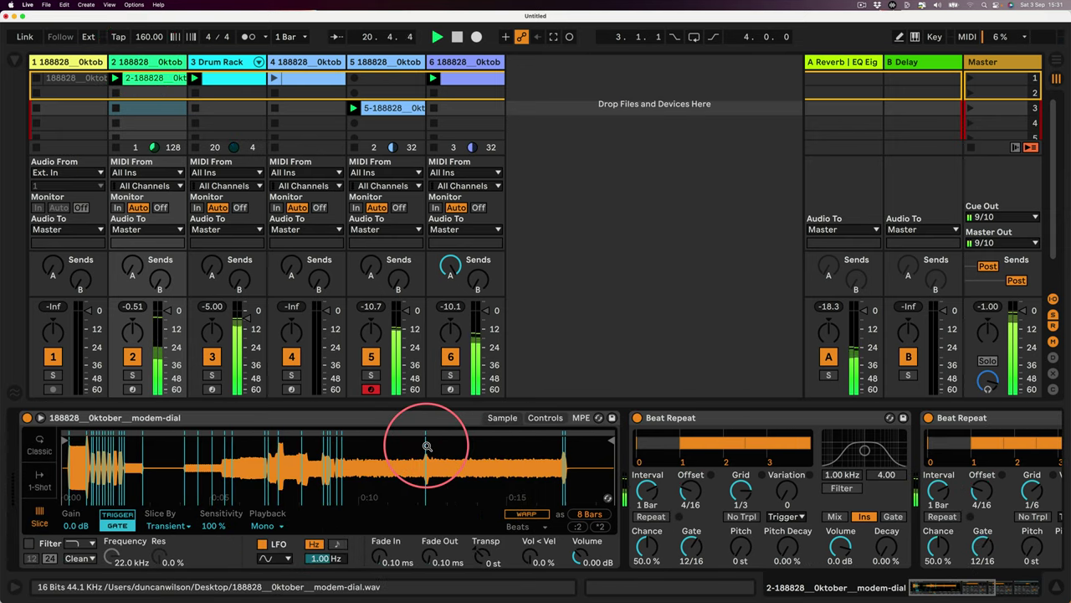
left_click_drag(426, 553, 374, 559)
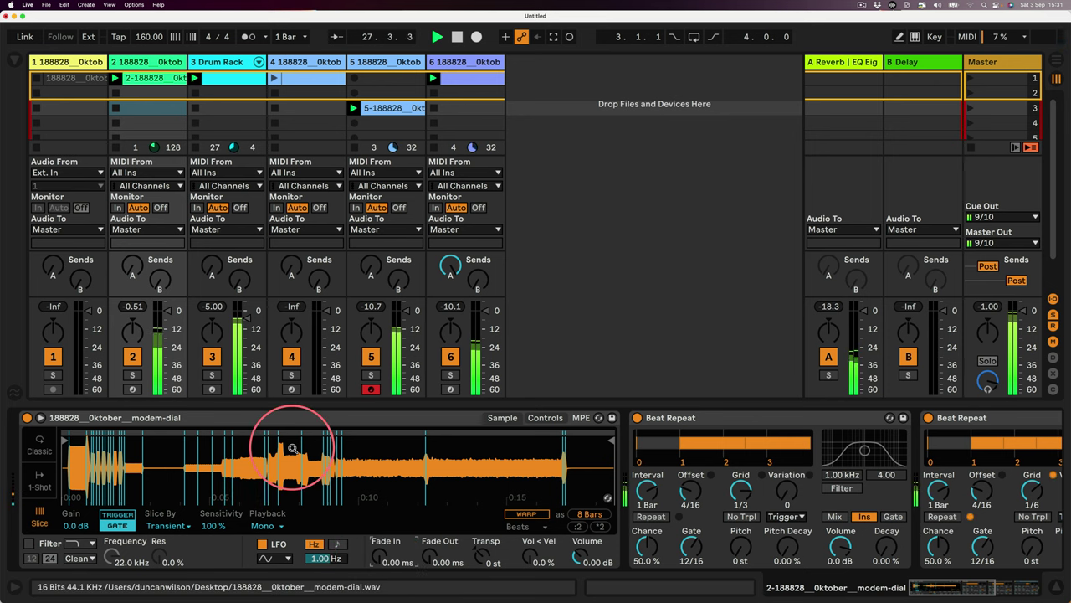
scroll(293, 448, "right", 10)
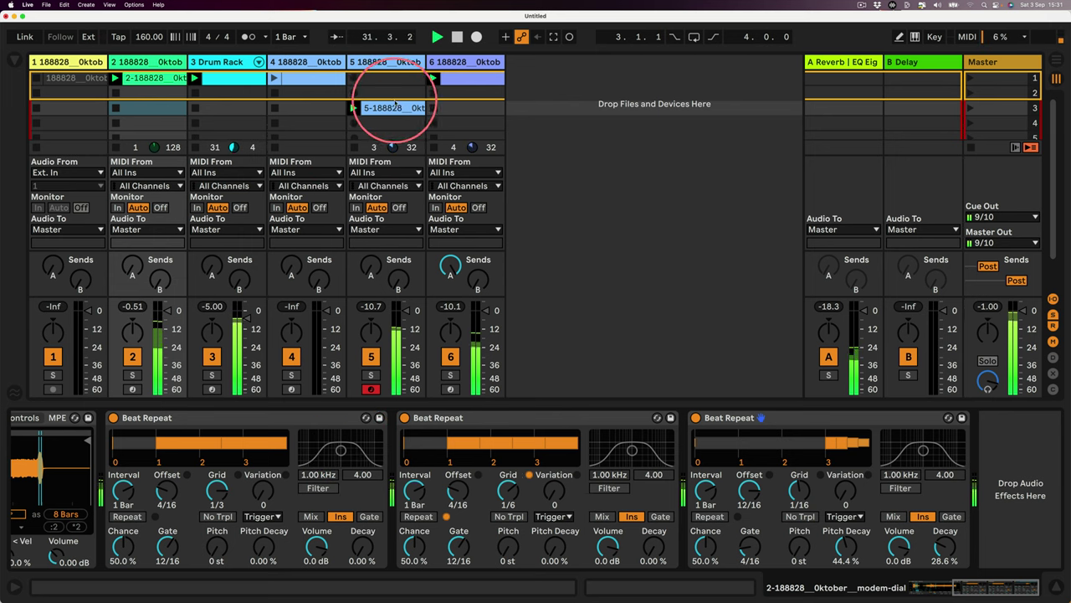
Move track 5's new clip to its first slot and duplicate the scene 1 clips into scene 2, leaving out the Drum Rack clip.
left_click_drag(390, 107, 387, 81)
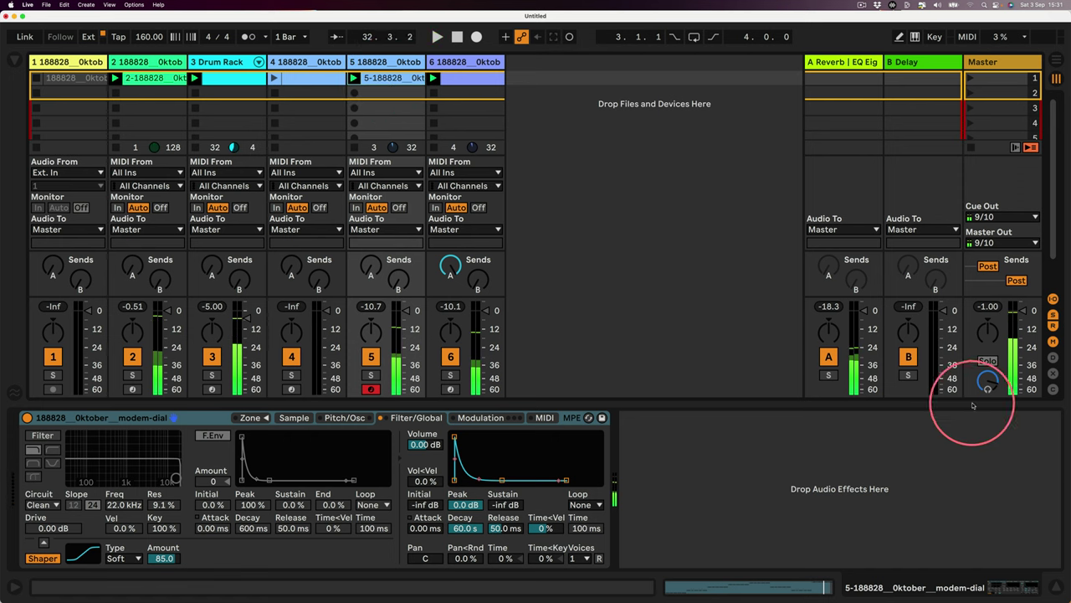
left_click(1054, 585)
left_click(154, 82)
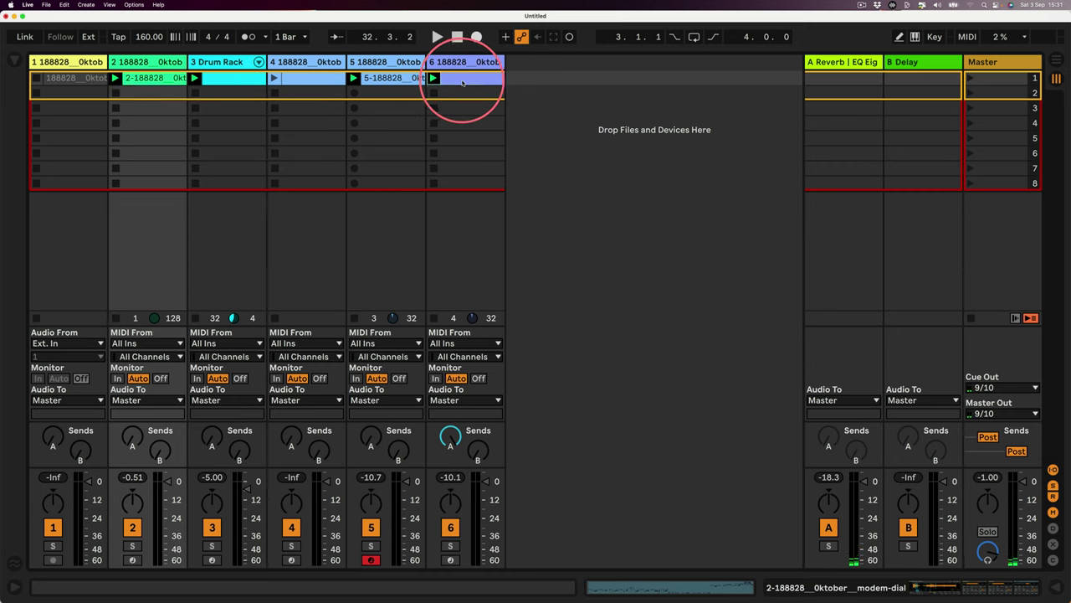
left_click(463, 81)
left_click(153, 84)
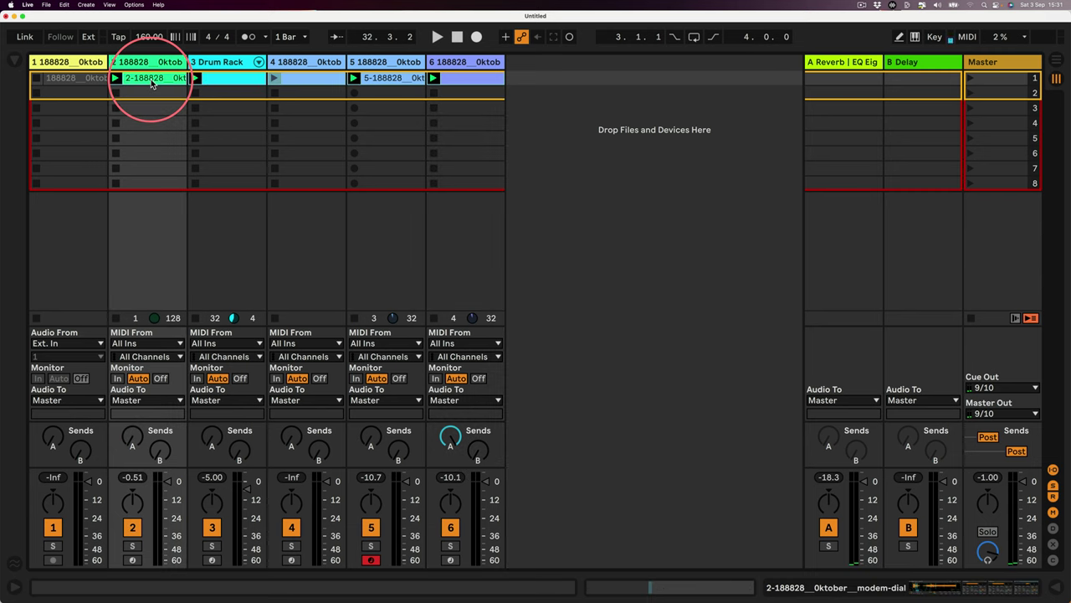
left_click_drag(152, 83, 150, 95)
left_click(151, 111)
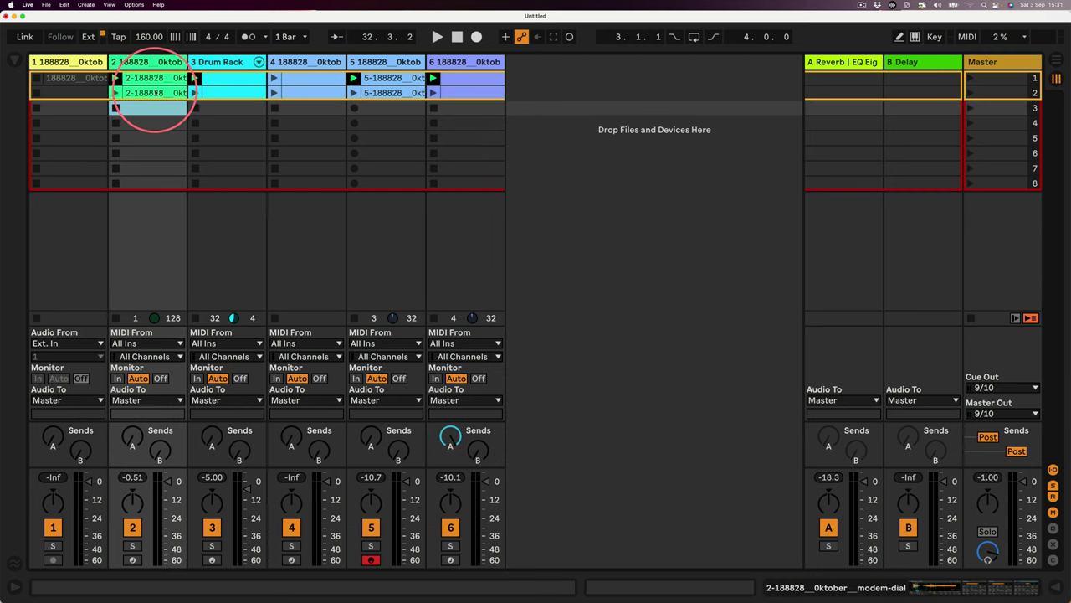
left_click(234, 92)
left_click(308, 92)
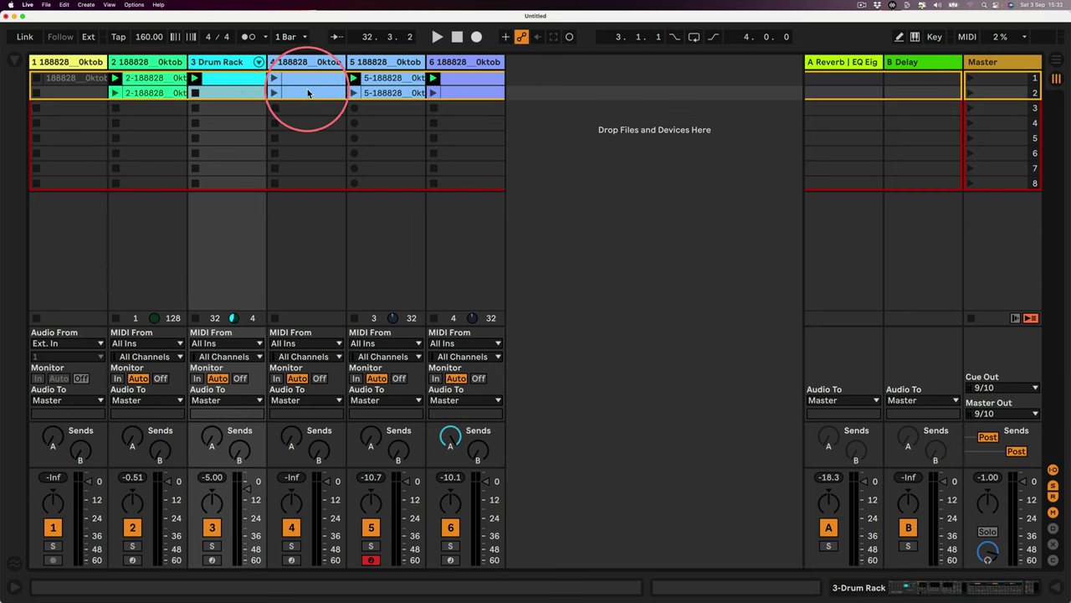
Copy the scene 1 clips of tracks 2 to 6 into scene 3.
left_click(463, 81)
left_click(157, 78, "shift")
left_click_drag(158, 78, 149, 108)
left_click(239, 125)
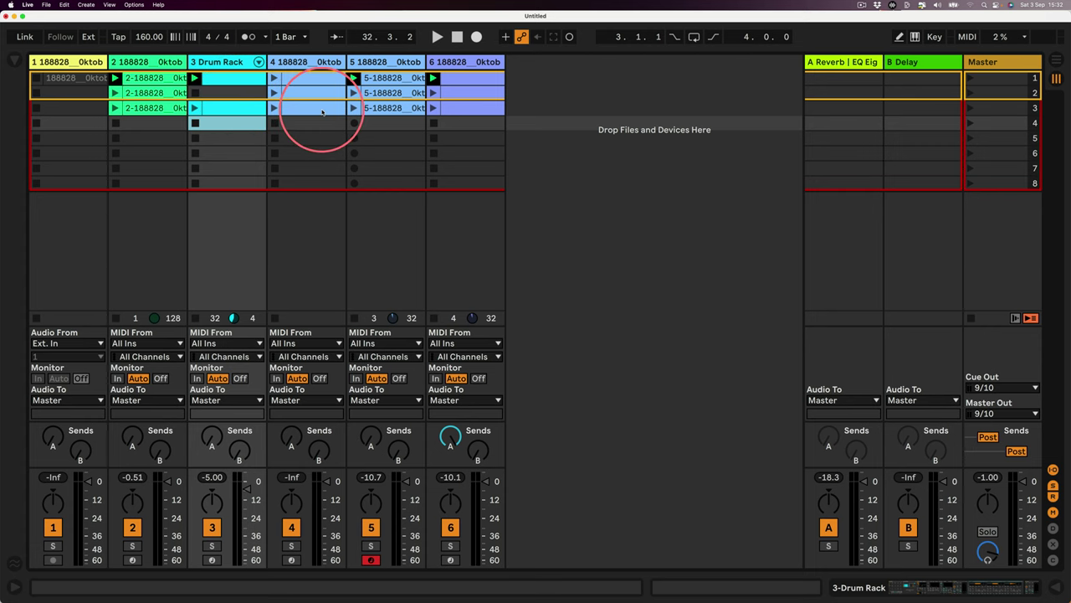
Delete track 4's clips from scenes 1 and 2 and play its scene 3 clip with the other tracks.
left_click(275, 108)
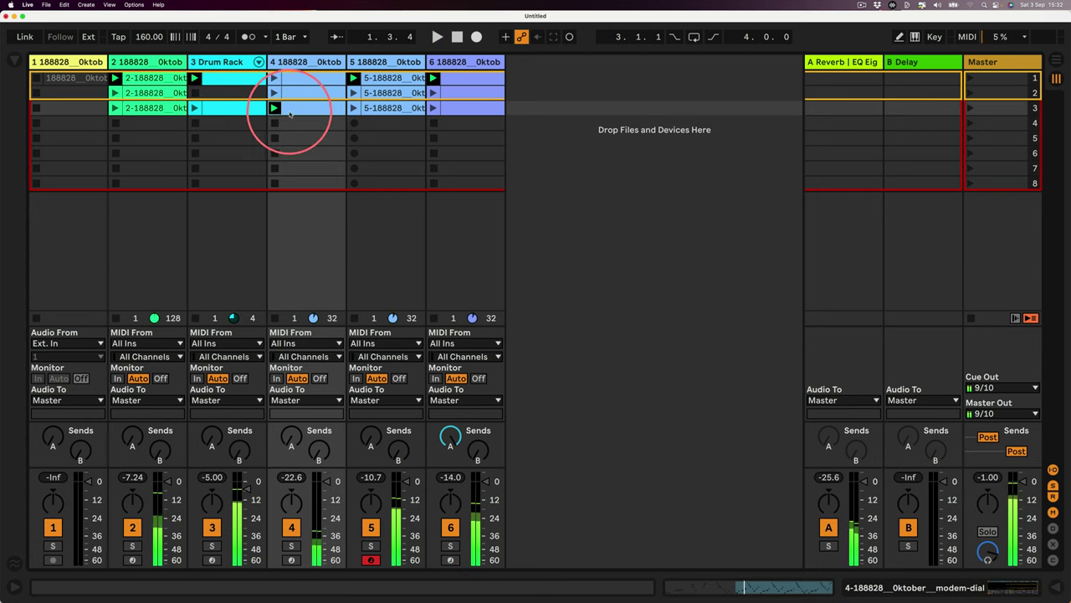
key("Up")
key("Up")
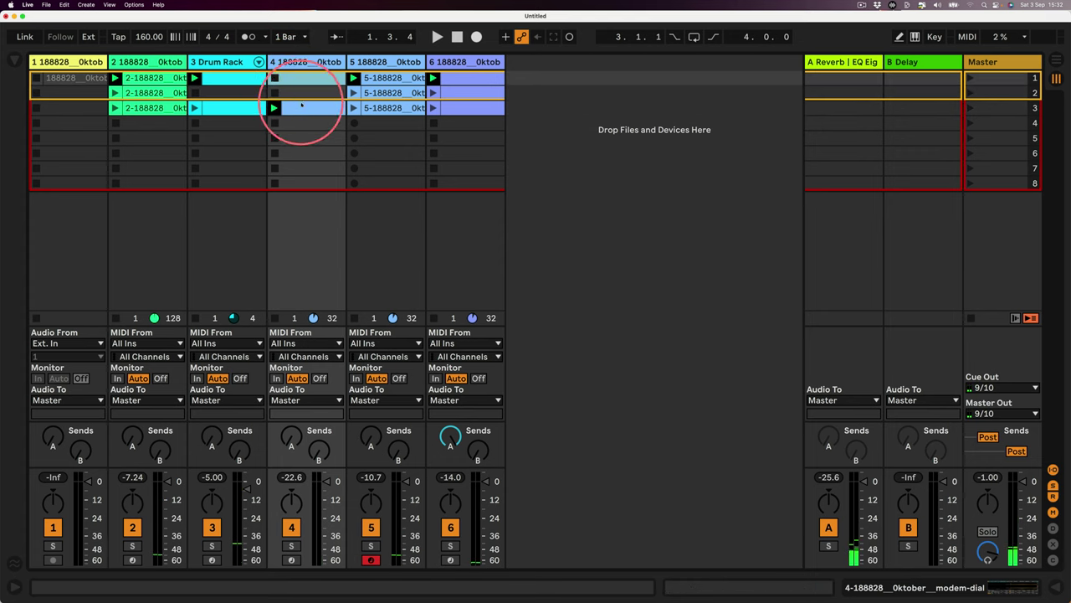
left_click(303, 111)
key("space")
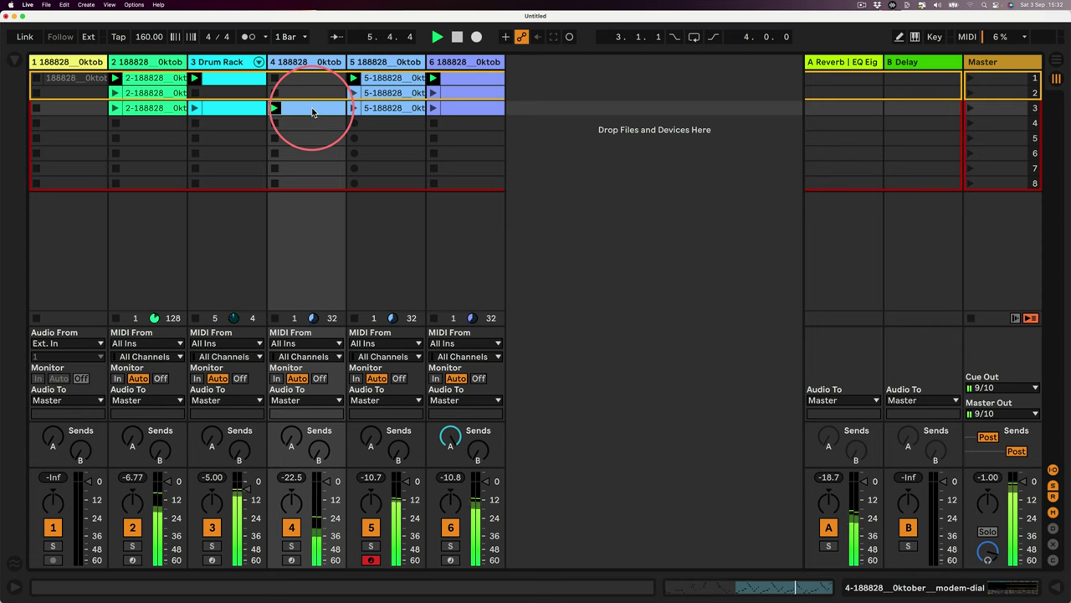
Solo track 4 and copy its scene 3 clip into the fourth slot.
left_click(291, 546)
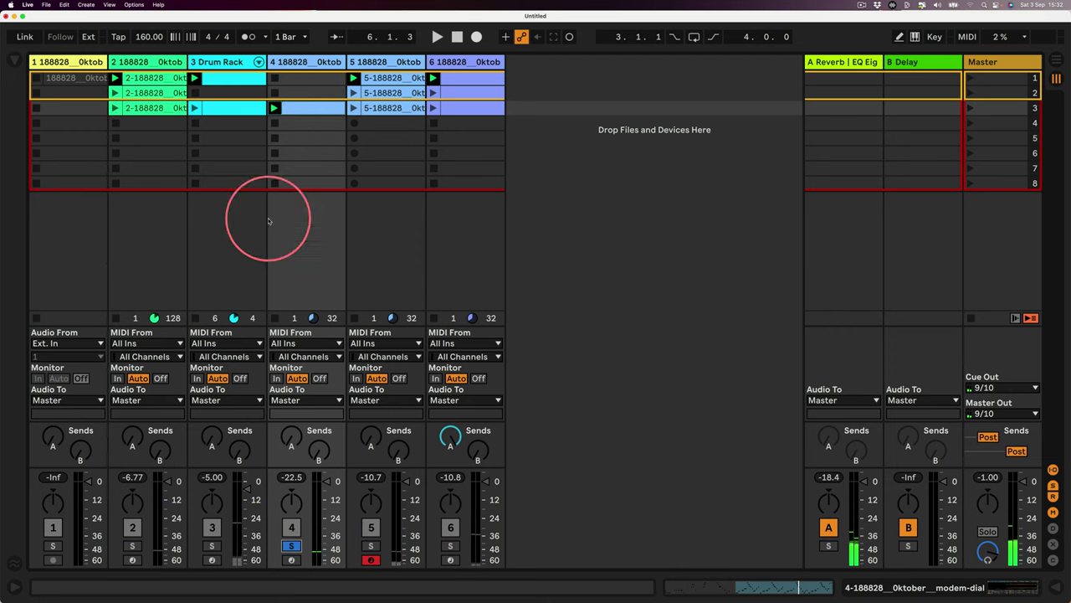
double_click(294, 62)
left_click_drag(303, 109, 304, 124)
Extend all notes of track 4's fourth-slot clip with Legato and return to the track's Sampler.
double_click(305, 124)
left_click(708, 335)
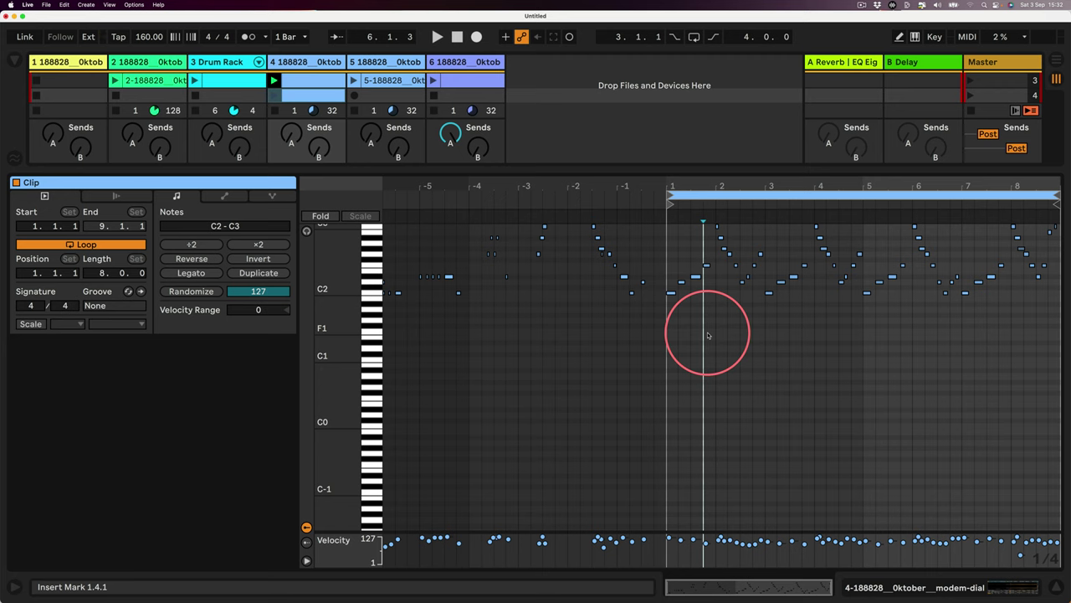
left_click(751, 382)
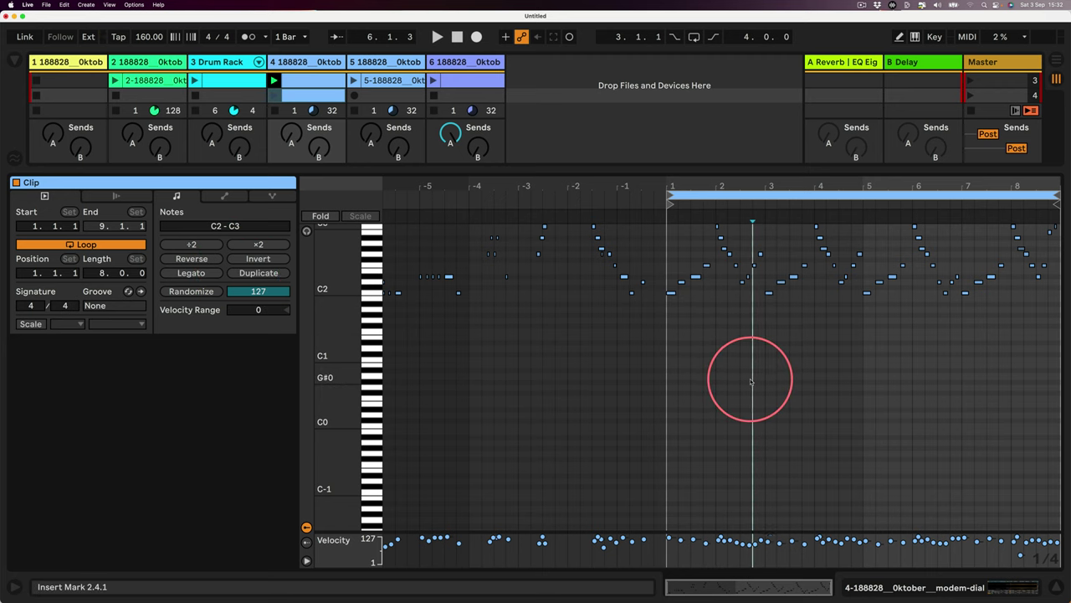
key("super+a")
left_click(191, 273)
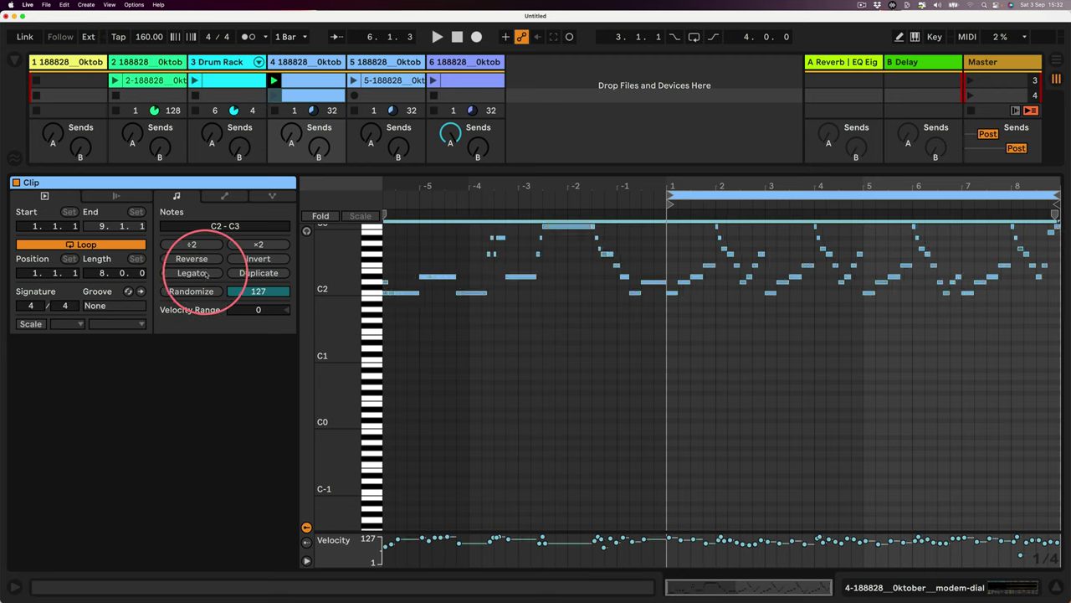
left_click(861, 586)
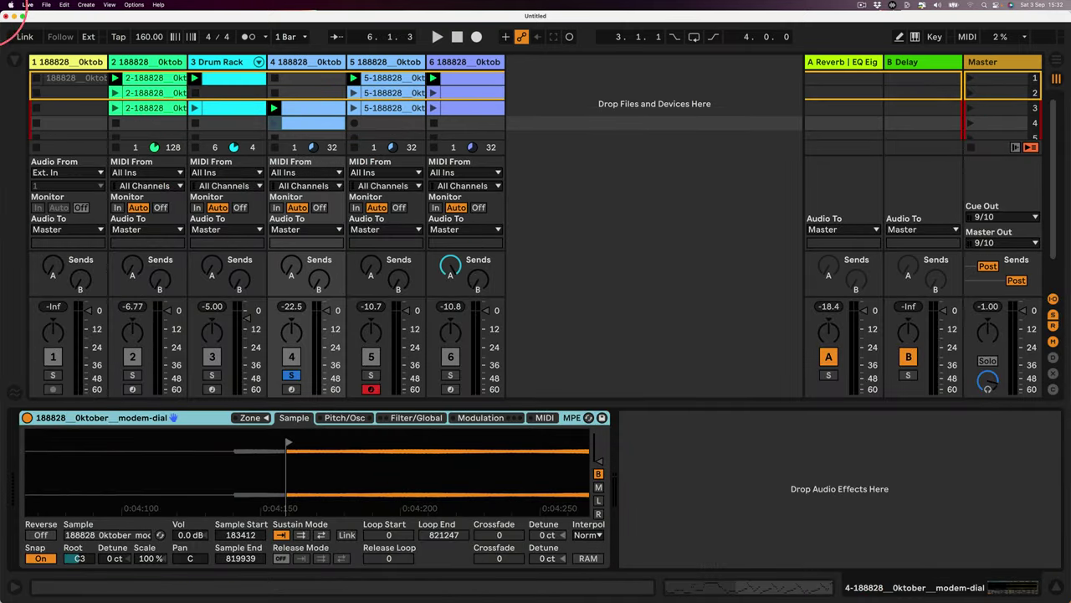
Add an Arpeggiator before track 4's Sampler, with a rate of 1/16 and 2 steps.
left_click(13, 64)
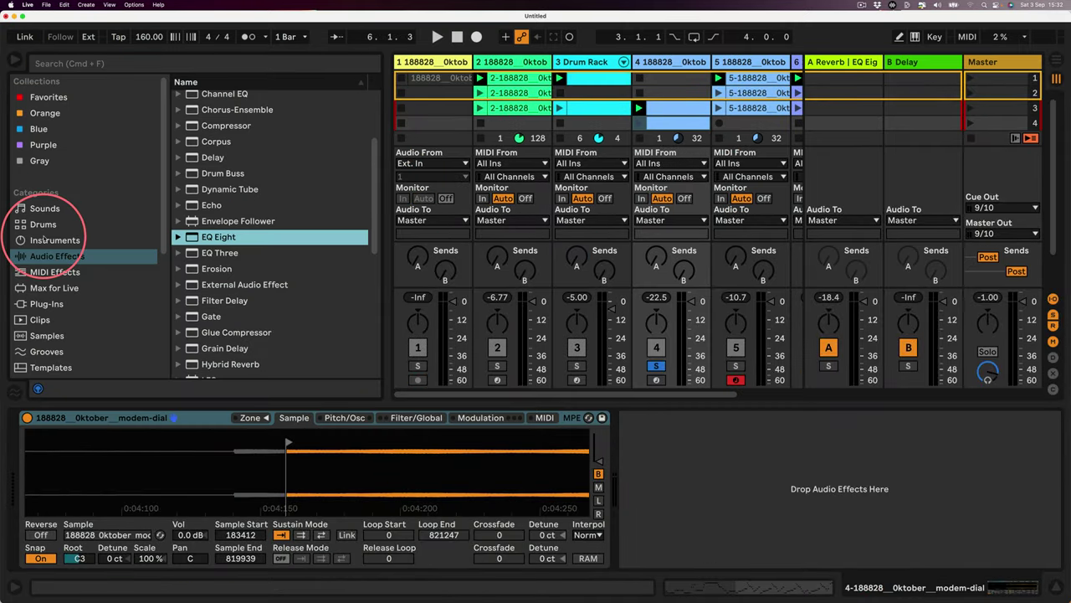
left_click(54, 272)
left_click_drag(194, 97, 17, 443)
key("space")
left_click_drag(87, 500, 84, 493)
left_click_drag(167, 508, 167, 494)
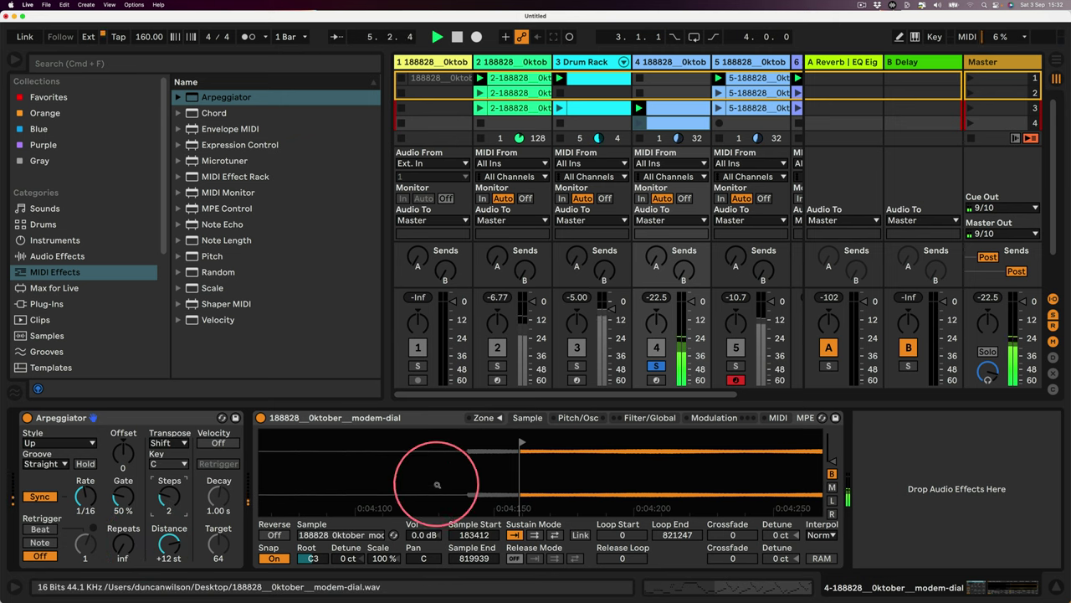
Set track 4's Sampler volume envelope to a 2.10 s decay and 123 ms release, and turn off the track's solo.
left_click(658, 419)
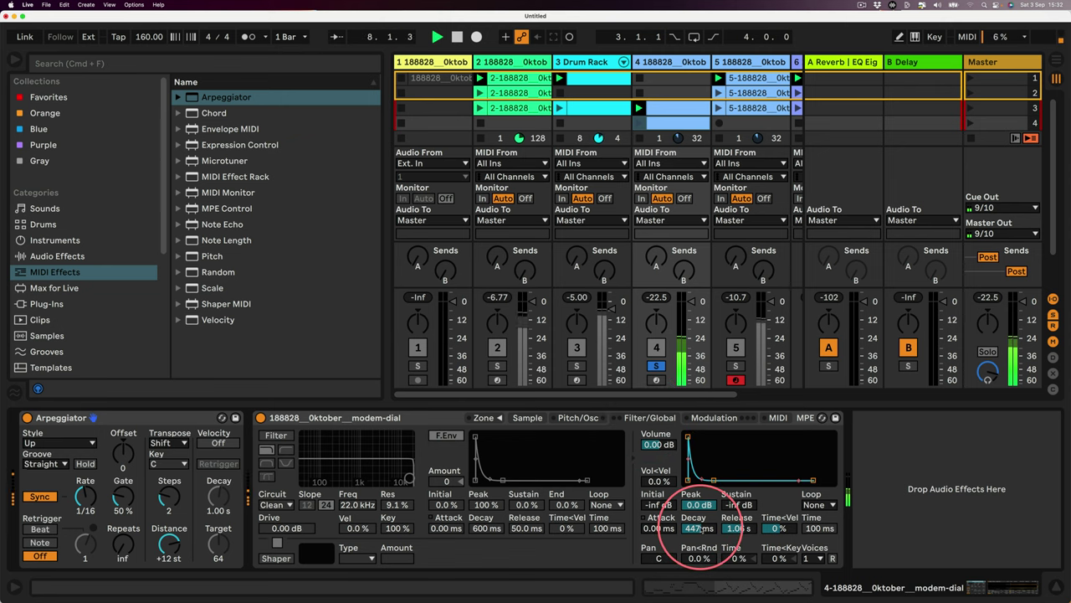
left_click_drag(737, 528, 738, 529)
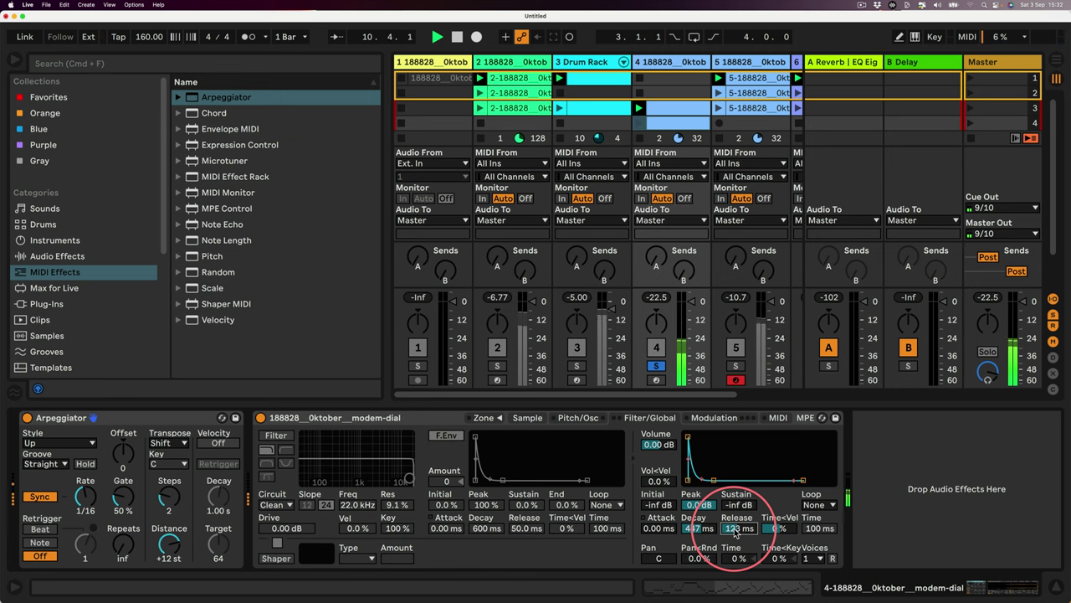
left_click(656, 365)
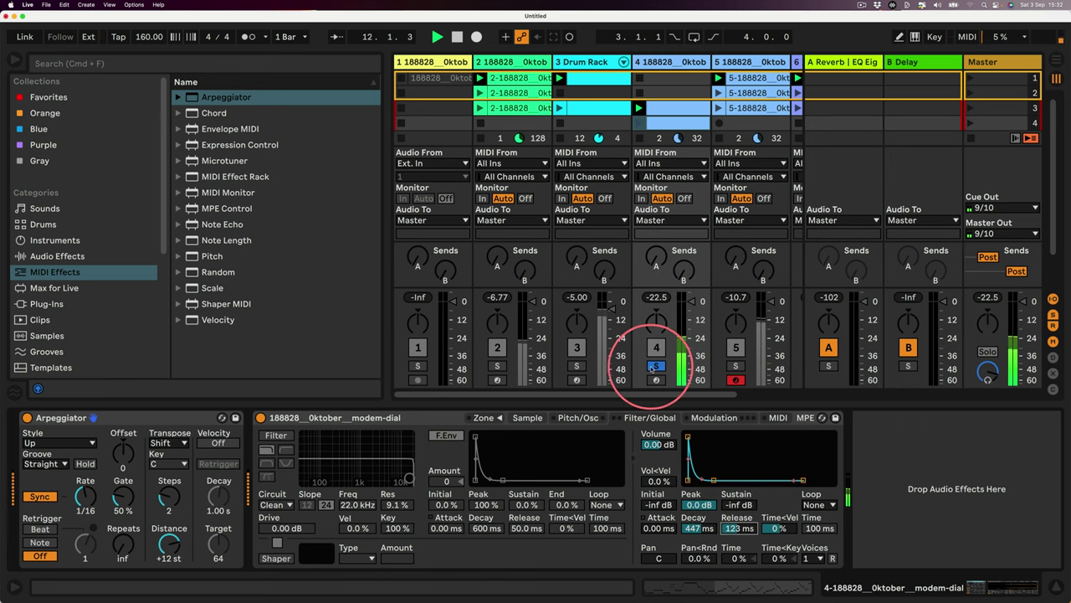
left_click_drag(385, 240, 268, 250)
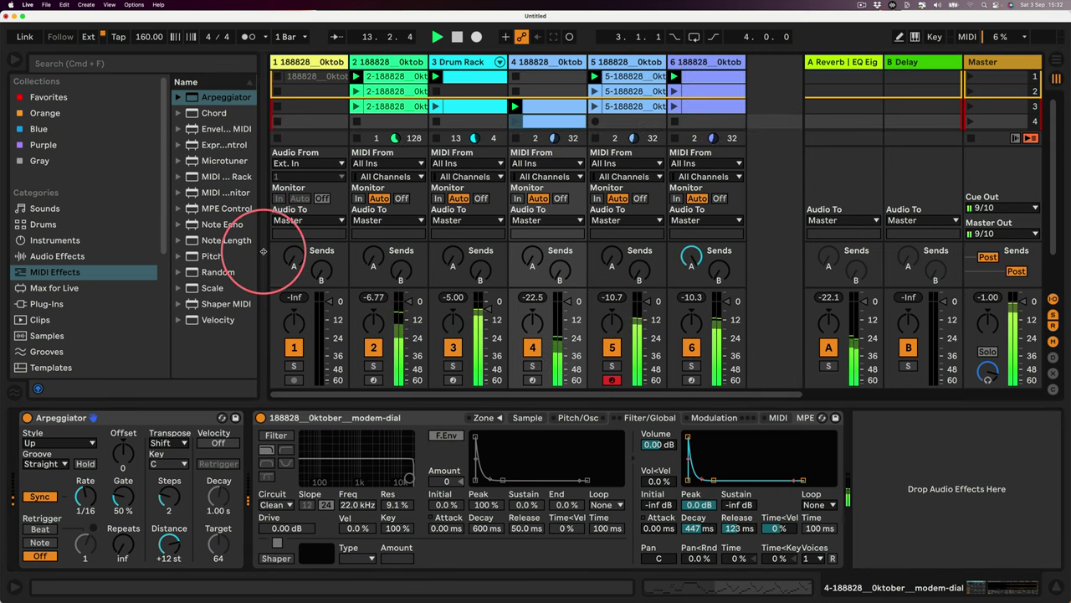
left_click_drag(686, 538, 700, 527)
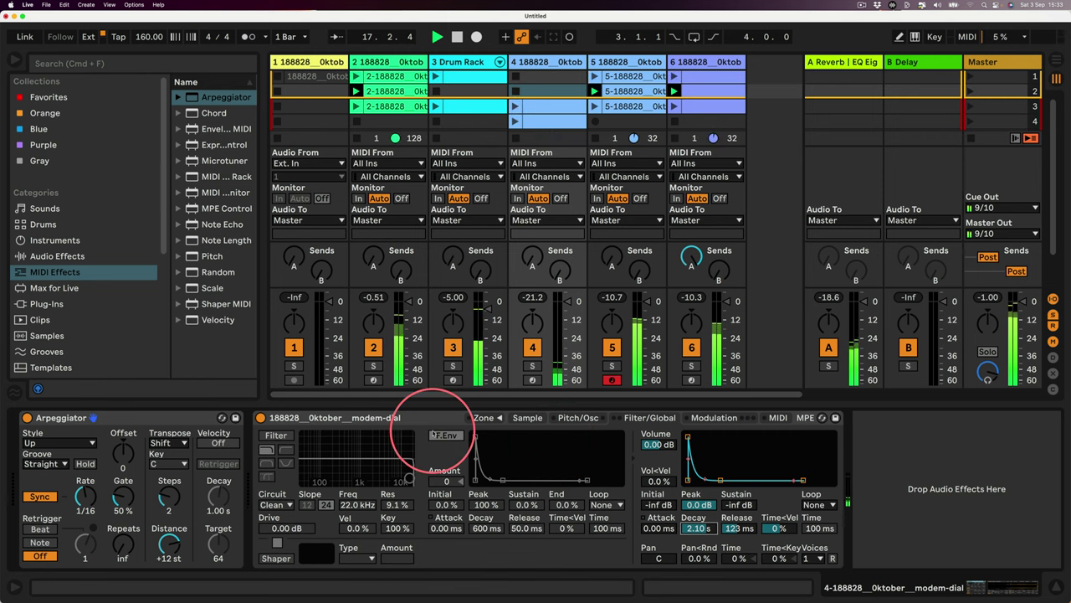
Disarm track 5 and hide the browser and the device view.
left_click(612, 380)
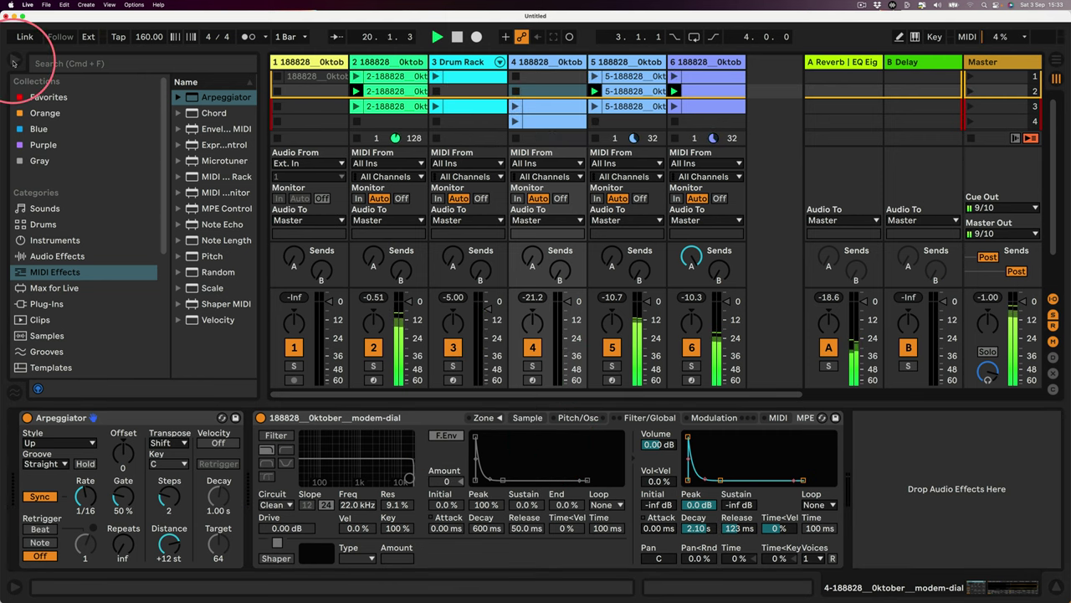
left_click(13, 63)
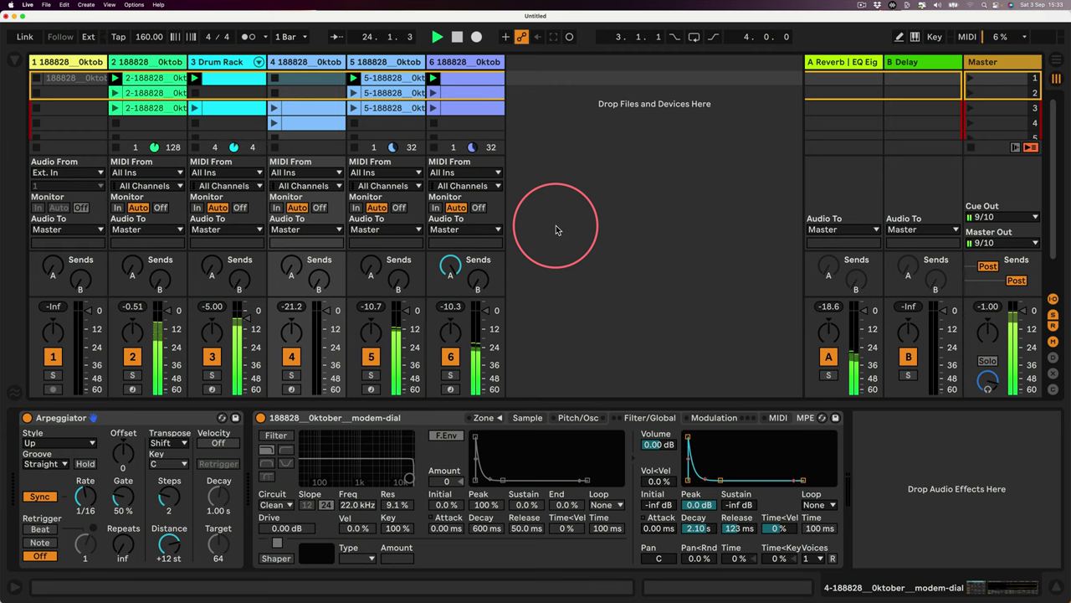
left_click(1059, 587)
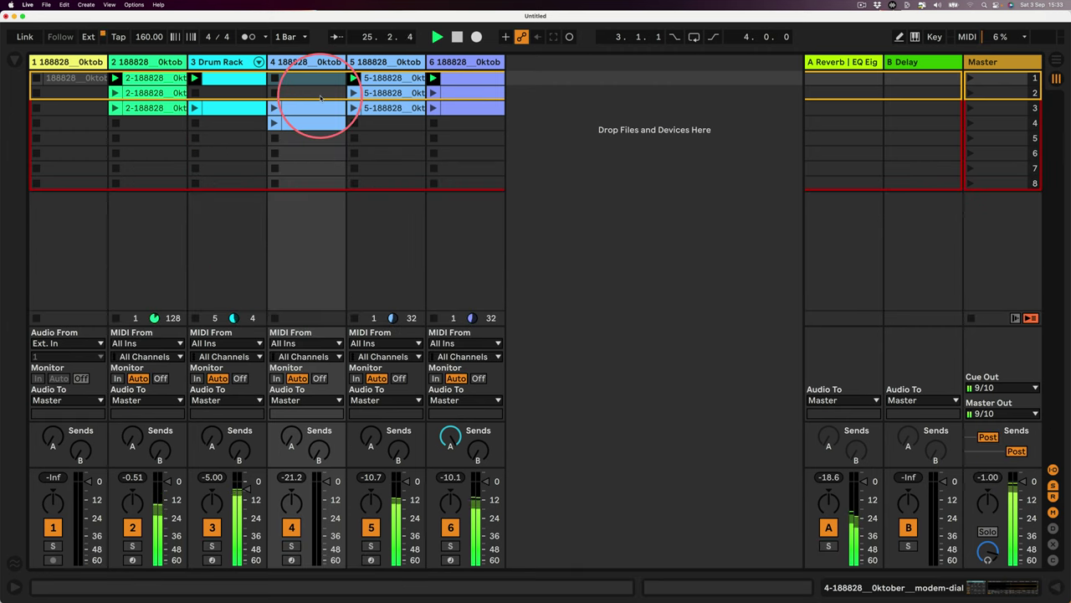
Build scene 5 by copying the Drum Rack and track 6 clips from scene 1 and moving track 5's first clip there.
left_click_drag(227, 78, 225, 144)
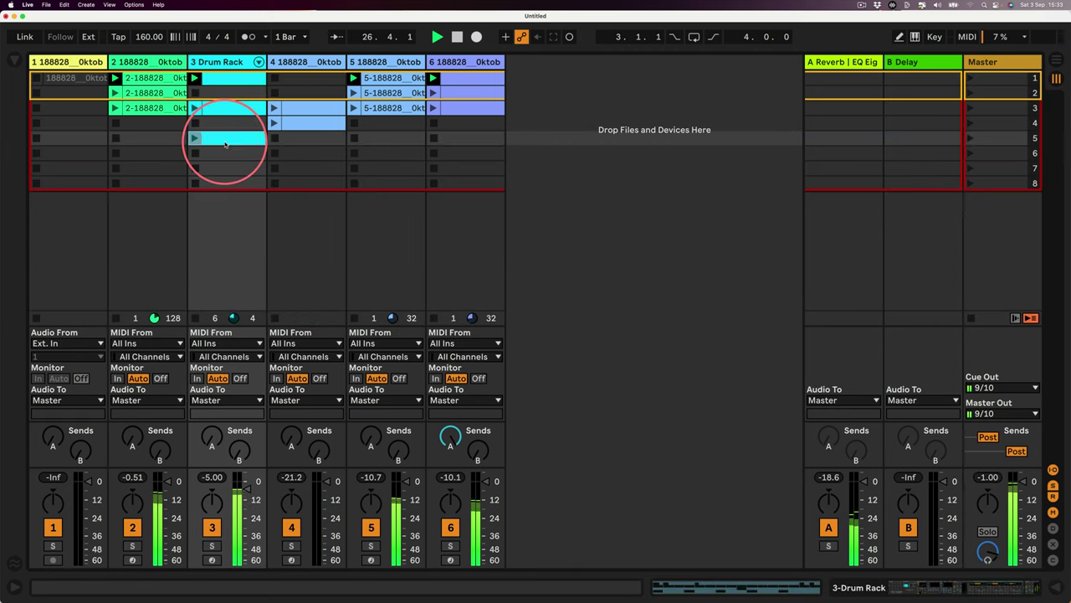
left_click_drag(471, 78, 471, 141)
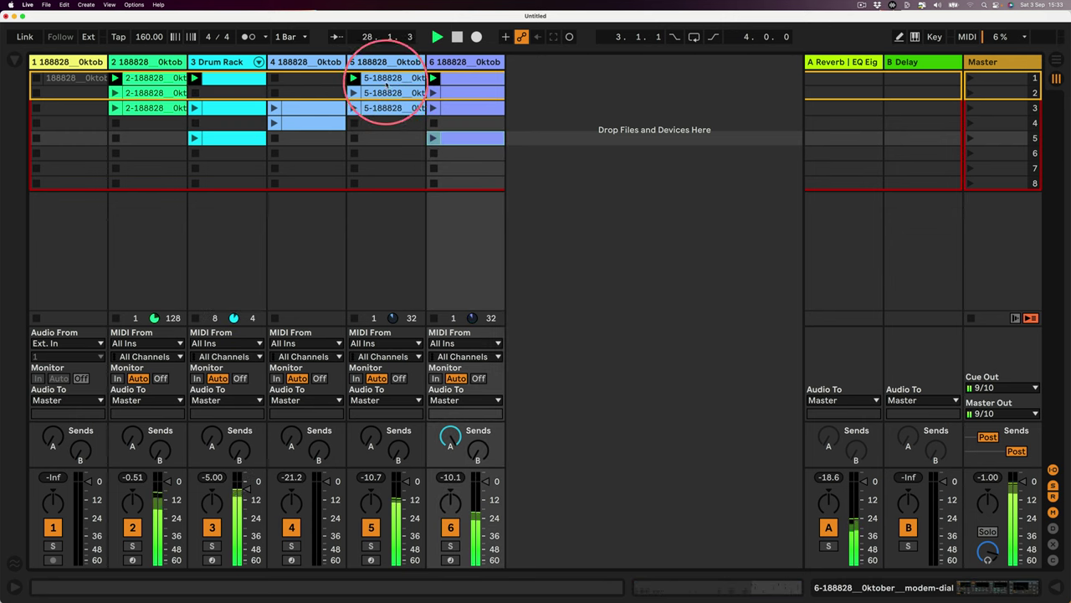
left_click_drag(386, 84, 378, 144)
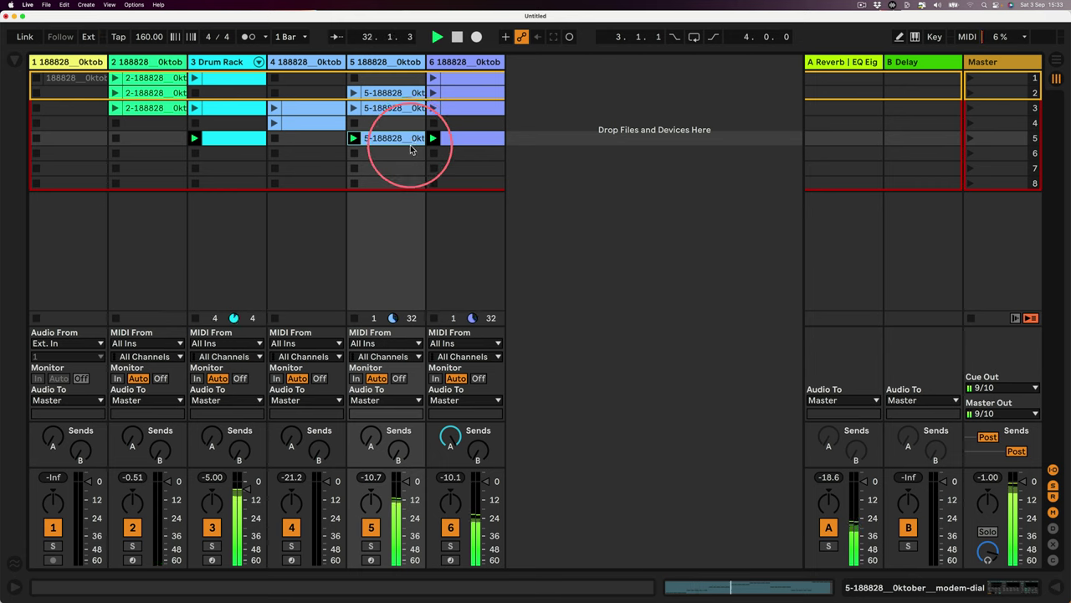
Build scene 6 from copies of the track 5, Drum Rack and track 2 clips, and show track 2's devices.
left_click_drag(390, 141, 374, 155)
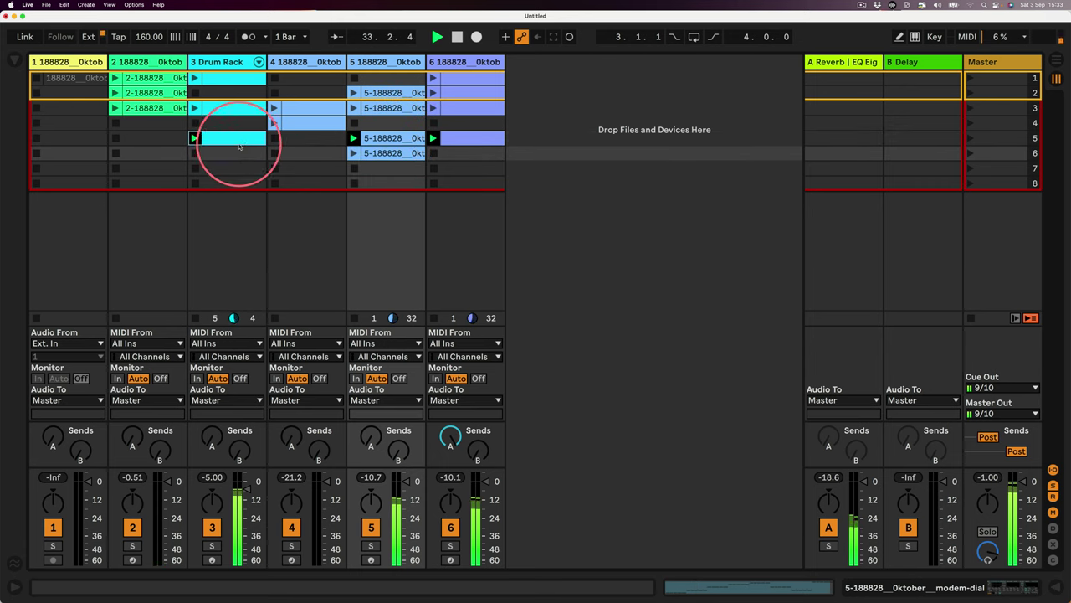
left_click_drag(240, 147, 237, 156)
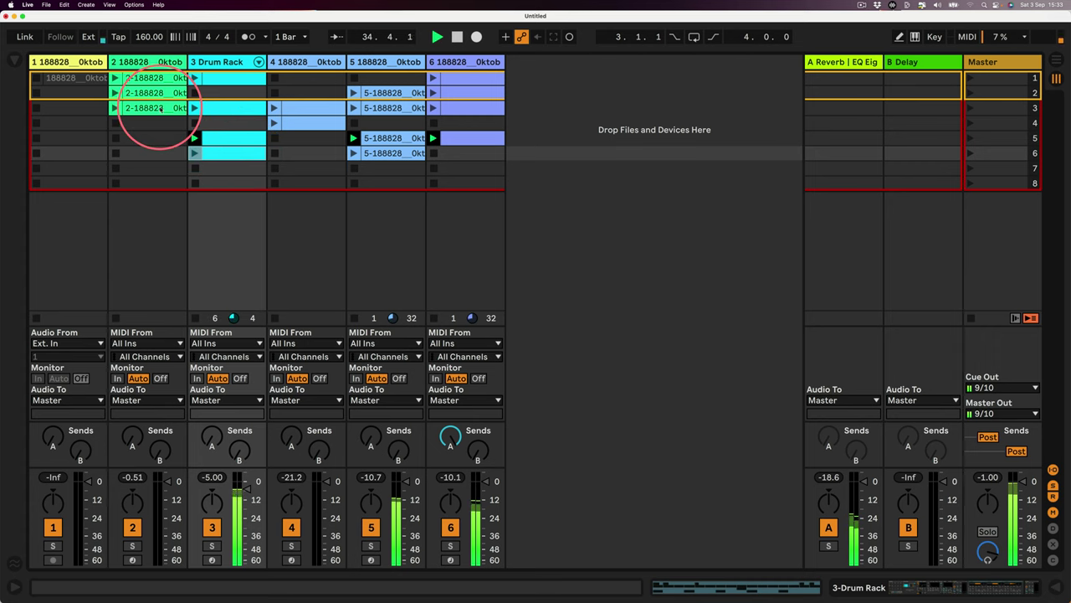
left_click_drag(150, 108, 153, 152)
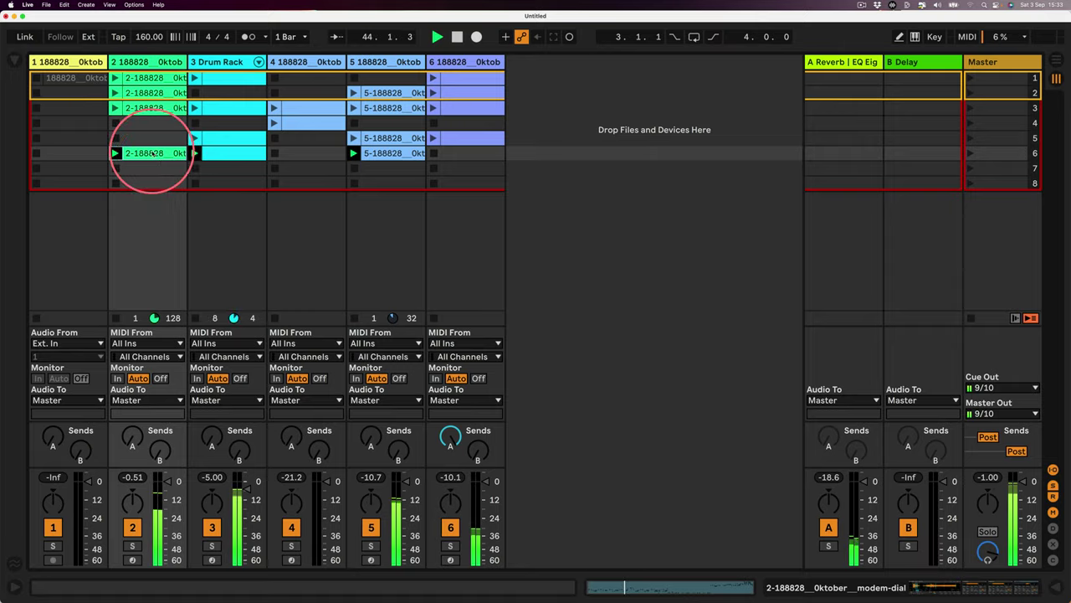
double_click(152, 153)
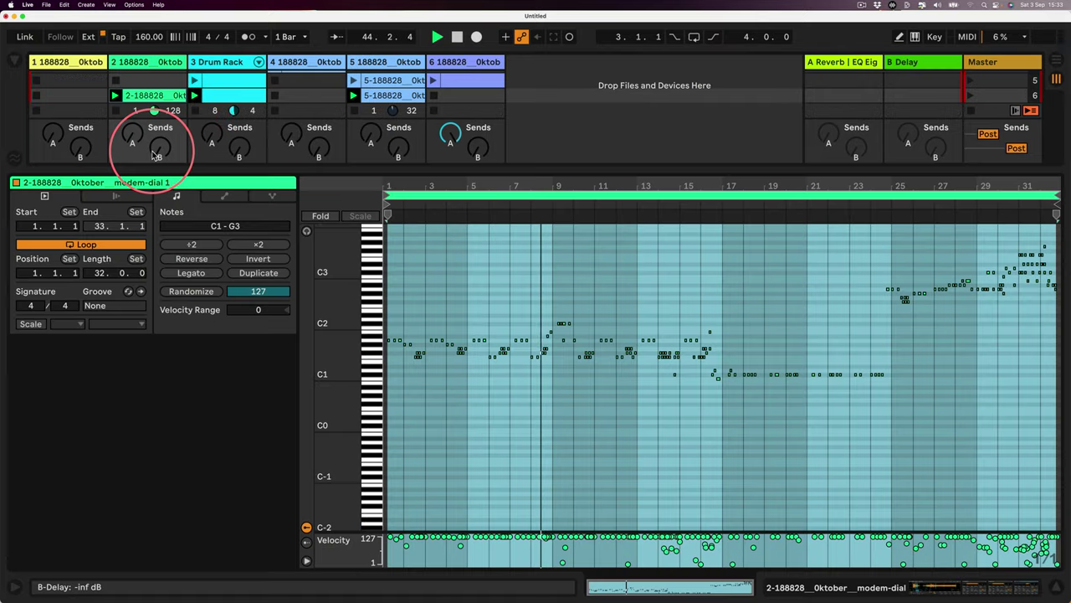
left_click(924, 575)
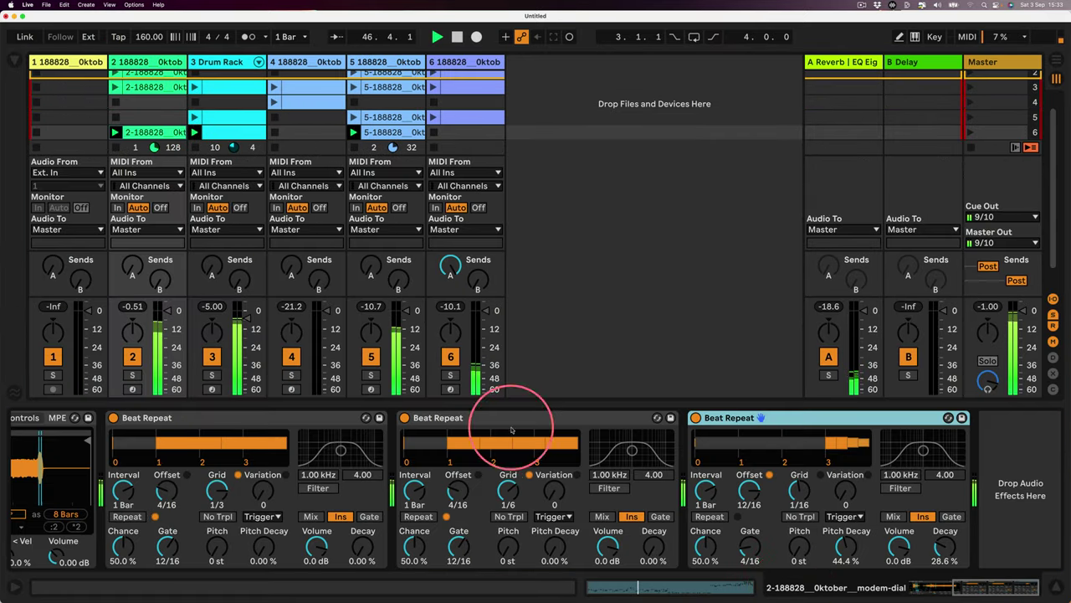
Copy the Drum Rack clip from scene 6 into scene 7 and open the copy's notes.
left_click_drag(965, 588, 875, 591)
scroll(218, 129, "down", 2)
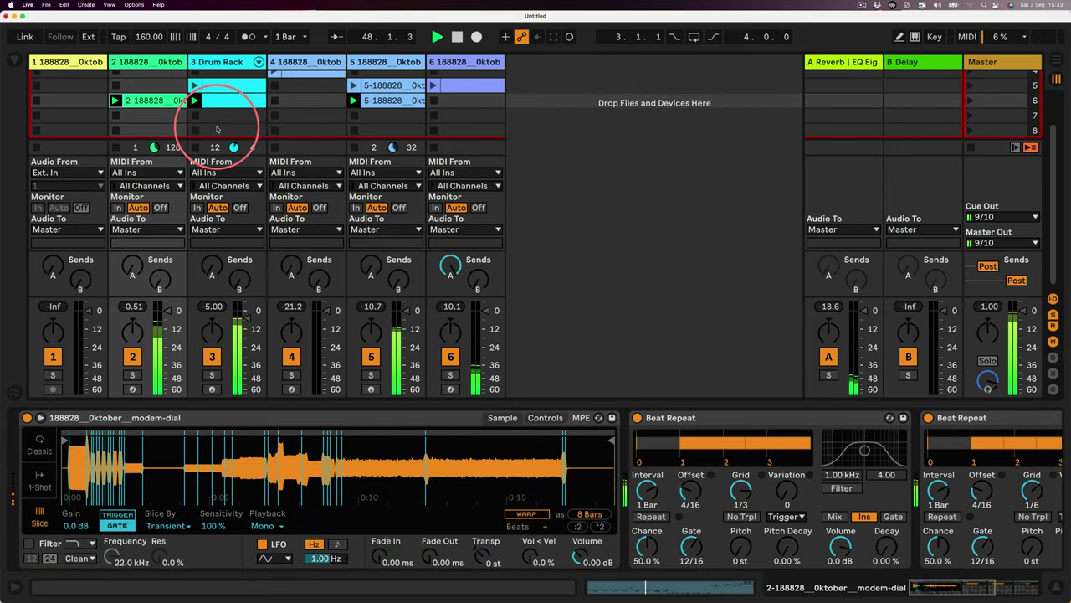
left_click_drag(227, 101, 227, 116)
double_click(228, 115)
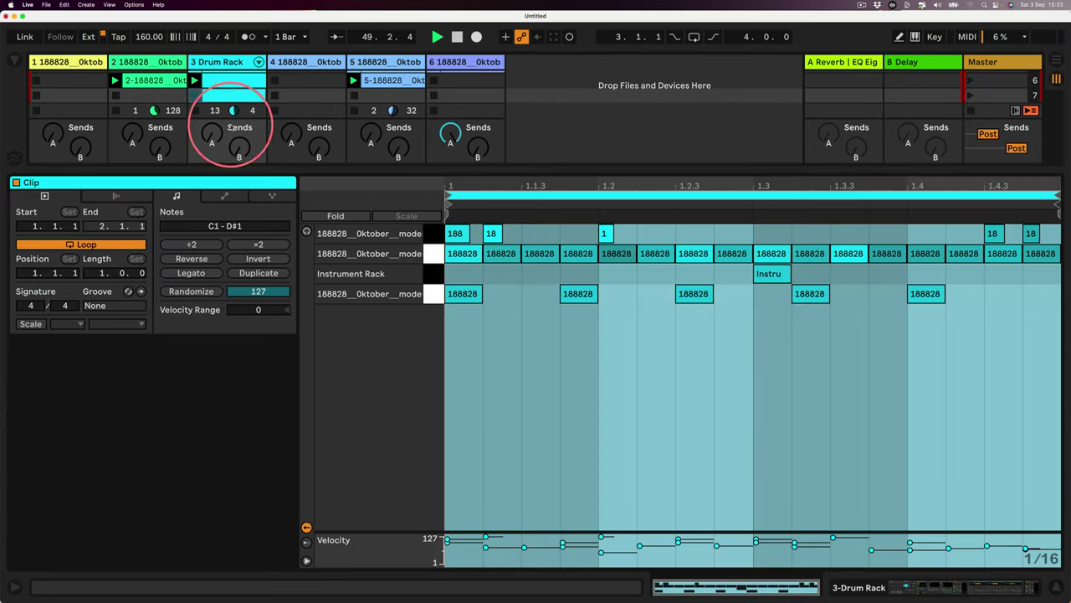
Delete all C1 and Instrument Rack notes from the scene 7 Drum Rack clip and hide the detail view.
left_click(433, 293)
key("Delete")
left_click(432, 274)
key("Delete")
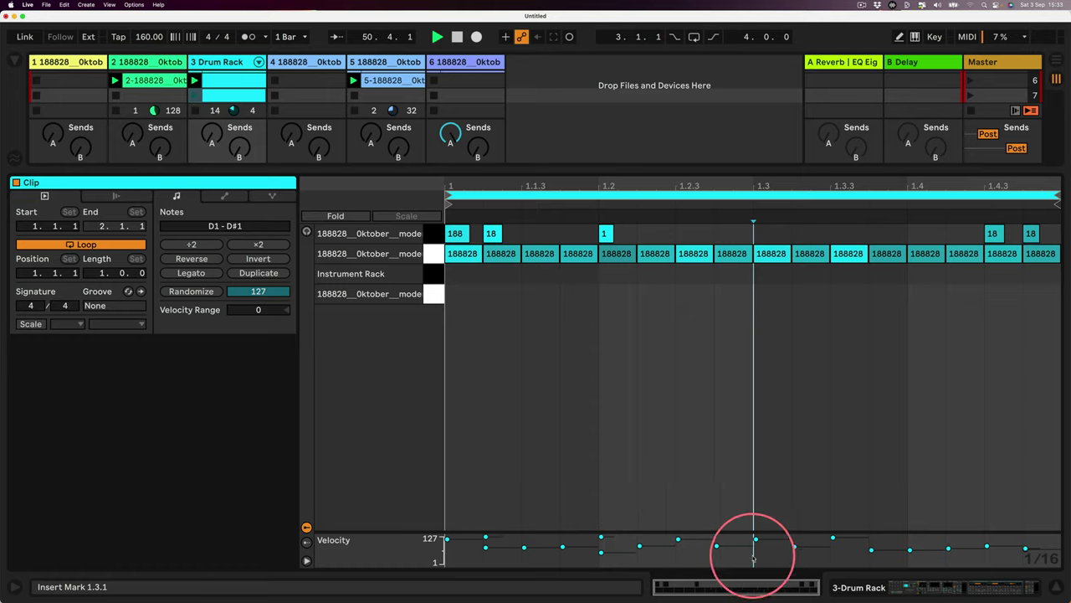
left_click(861, 583)
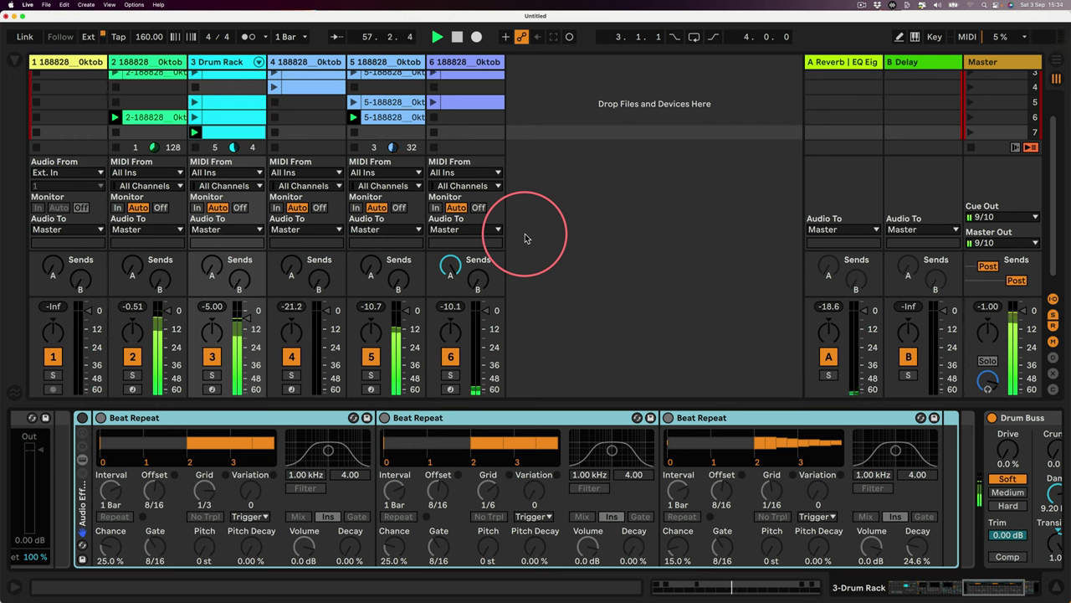
left_click(1056, 591)
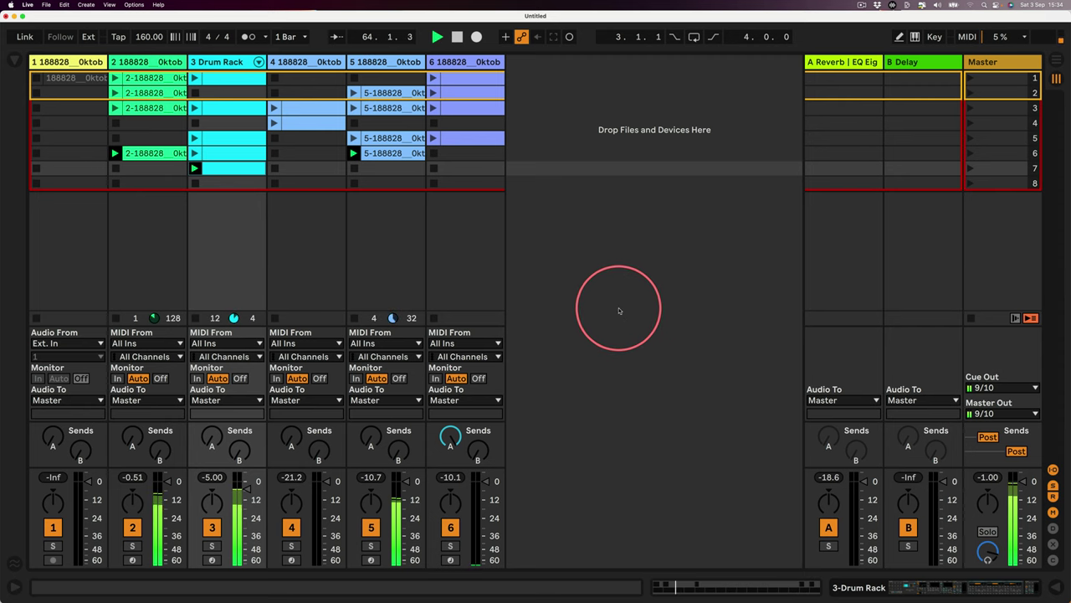
Build scene 8 from copies of the track 5 and track 6 clips and launch it.
left_click(229, 157)
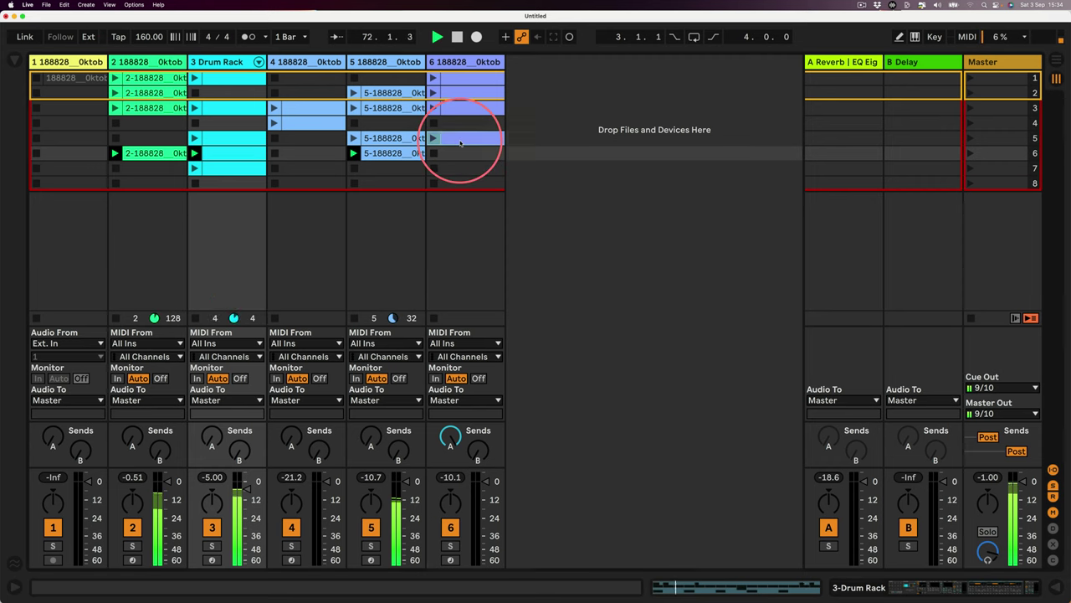
left_click_drag(459, 139, 391, 184)
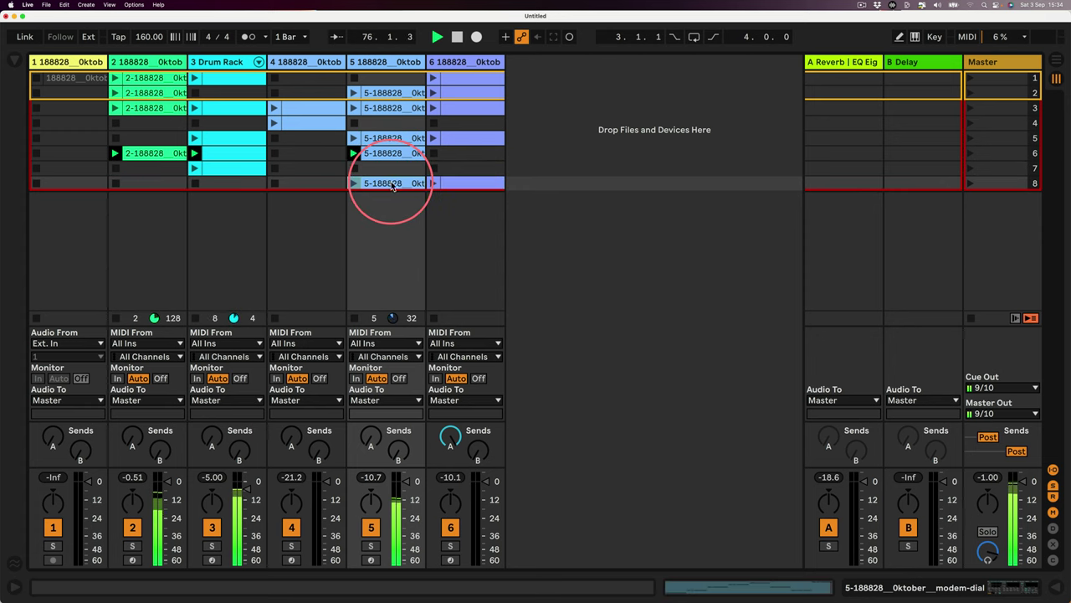
key("Return")
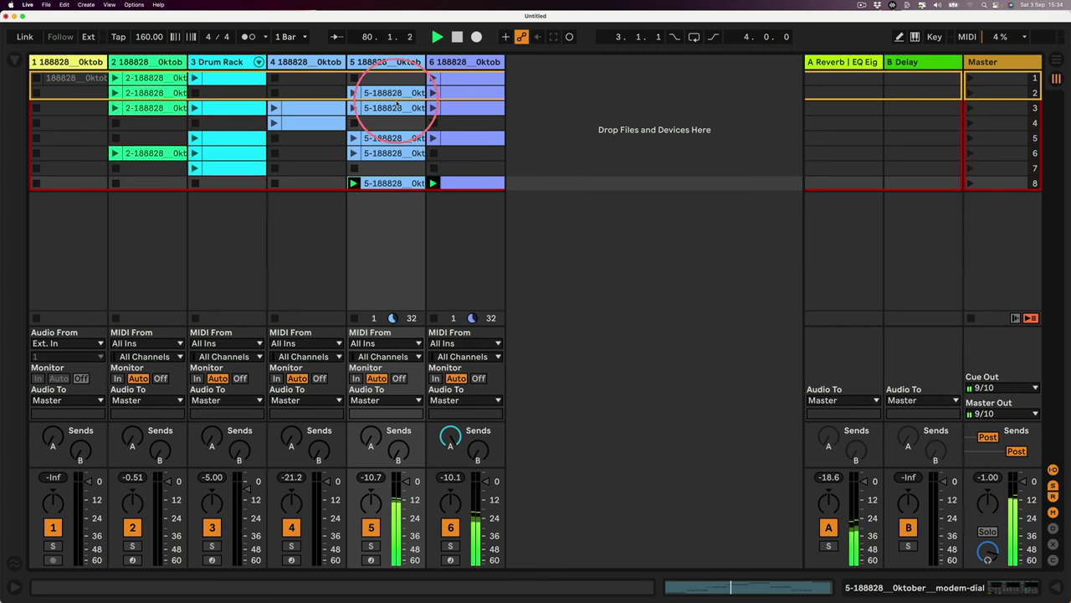
Set the volume envelope attack in track 5's Sampler to 1.31 ms and launch the Drum Rack clip in scene 7.
double_click(383, 62)
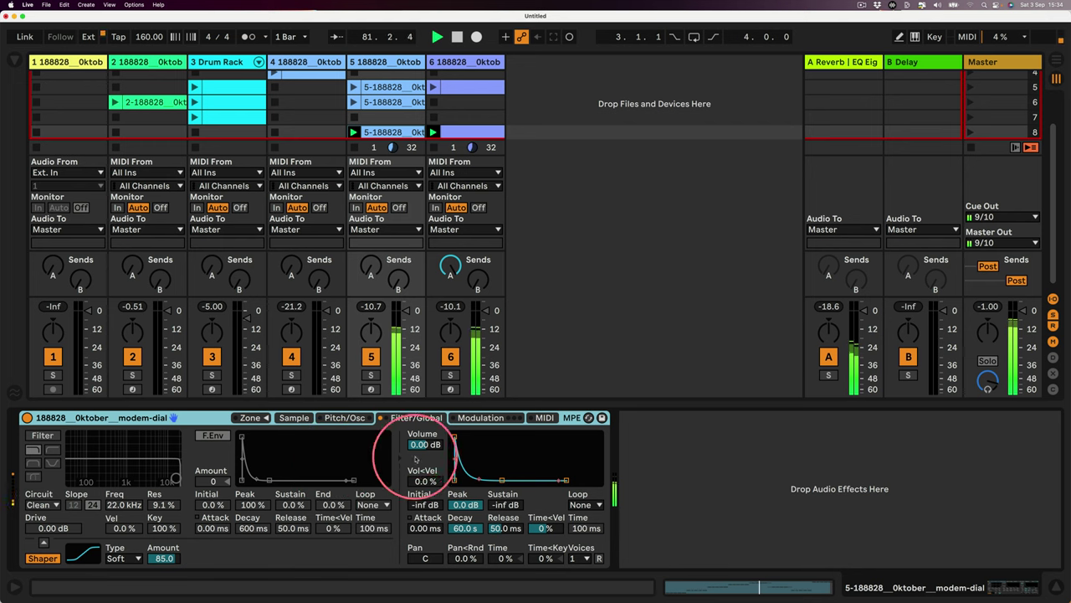
left_click_drag(424, 529, 424, 527)
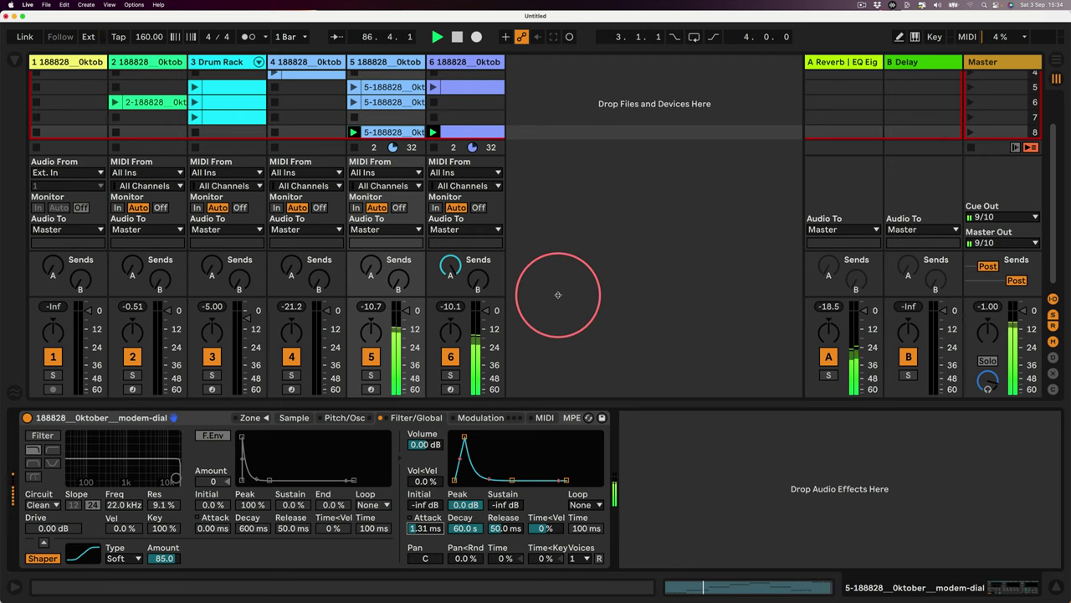
left_click(193, 118)
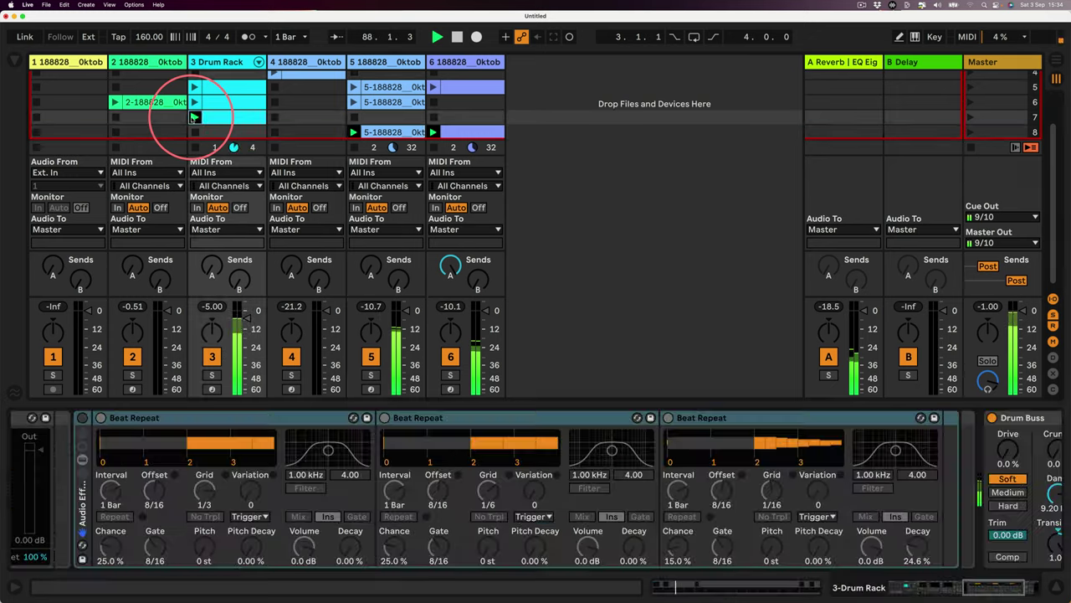
Thin the D1 notes in the scene 7 Drum Rack clip to one per beat and hide the detail view.
double_click(242, 118)
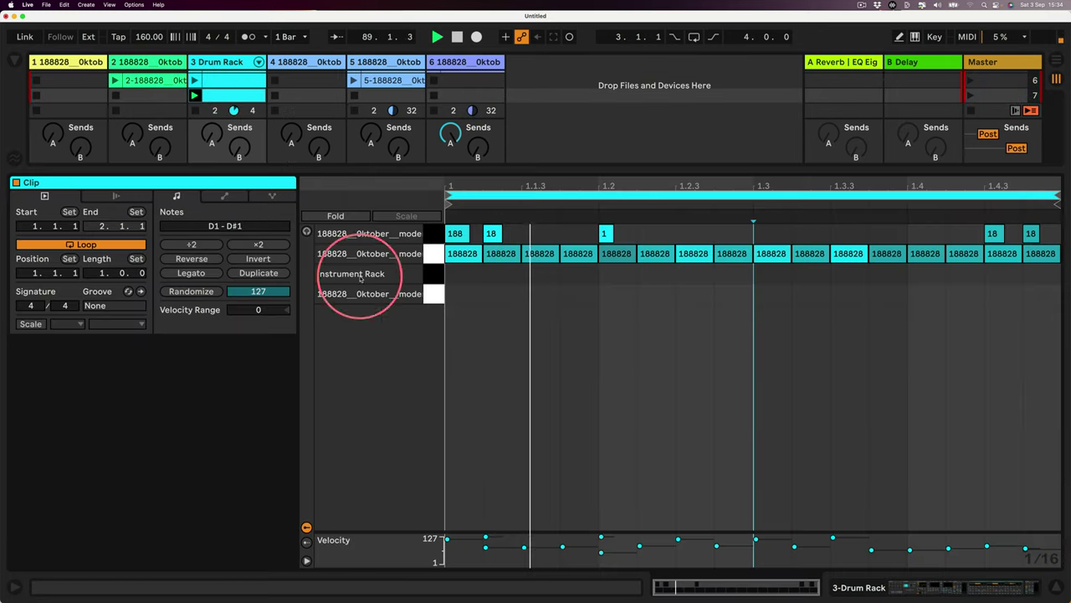
double_click(513, 255)
left_click(577, 255)
key("Delete")
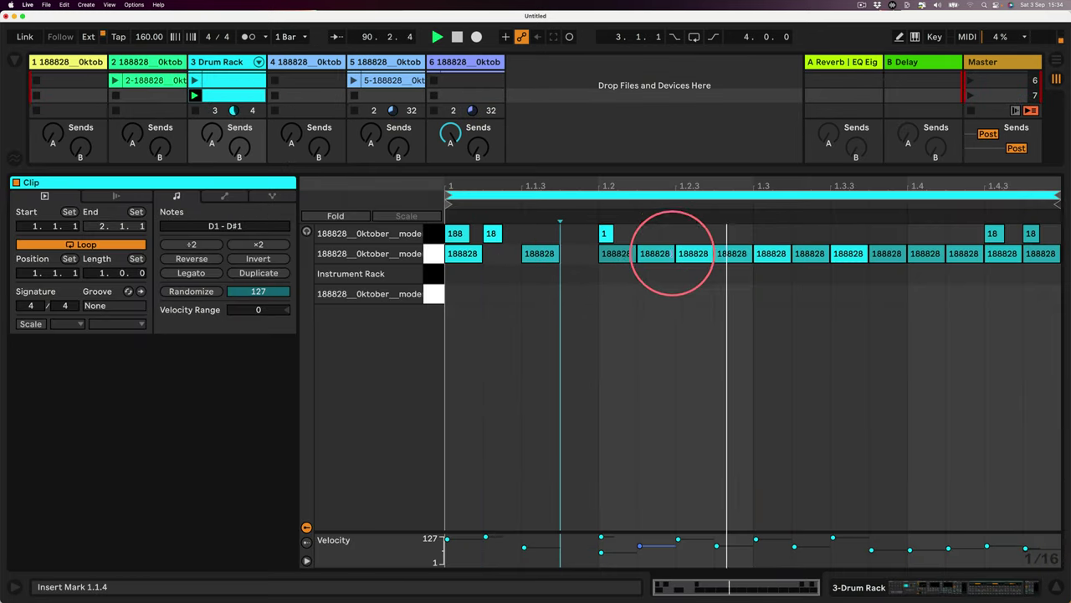
left_click(543, 256)
key("Delete")
left_click_drag(667, 291, 734, 242)
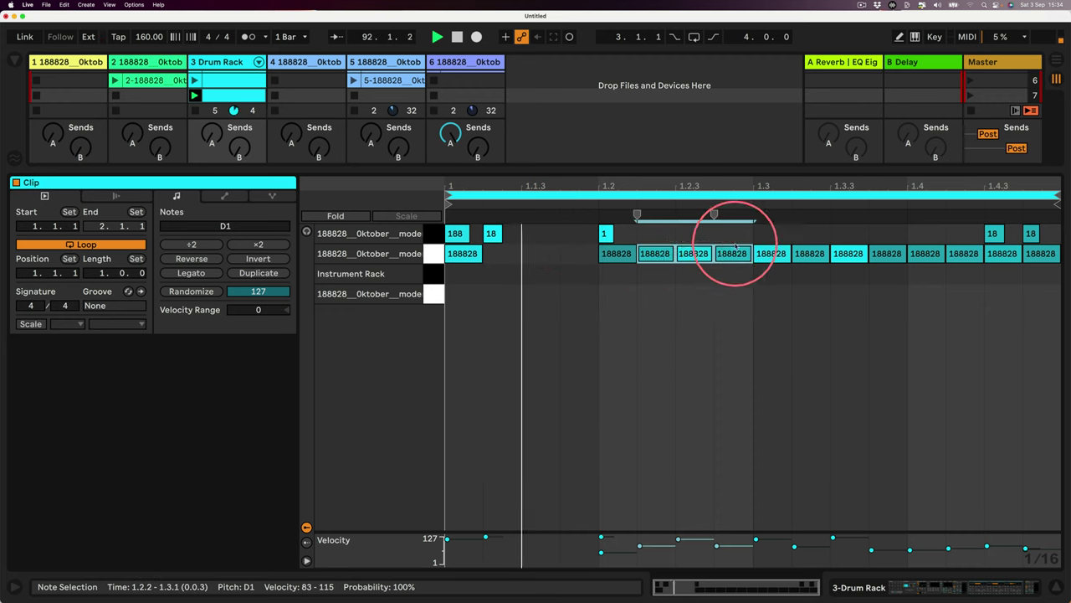
key("Delete")
left_click_drag(808, 286, 887, 249)
key("Delete")
left_click_drag(974, 280, 1033, 251)
key("Delete")
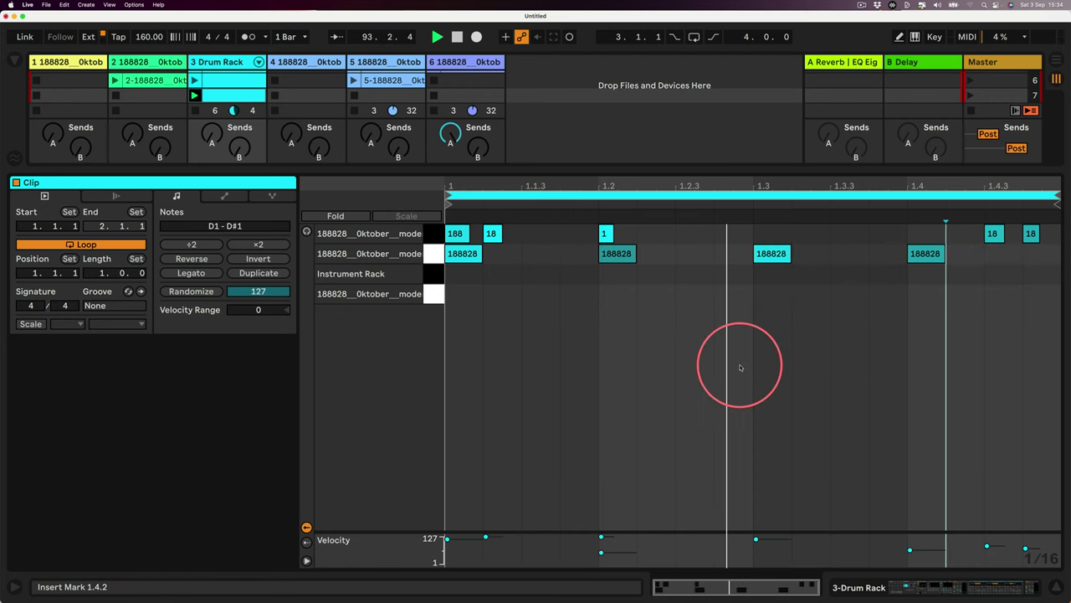
left_click(862, 587)
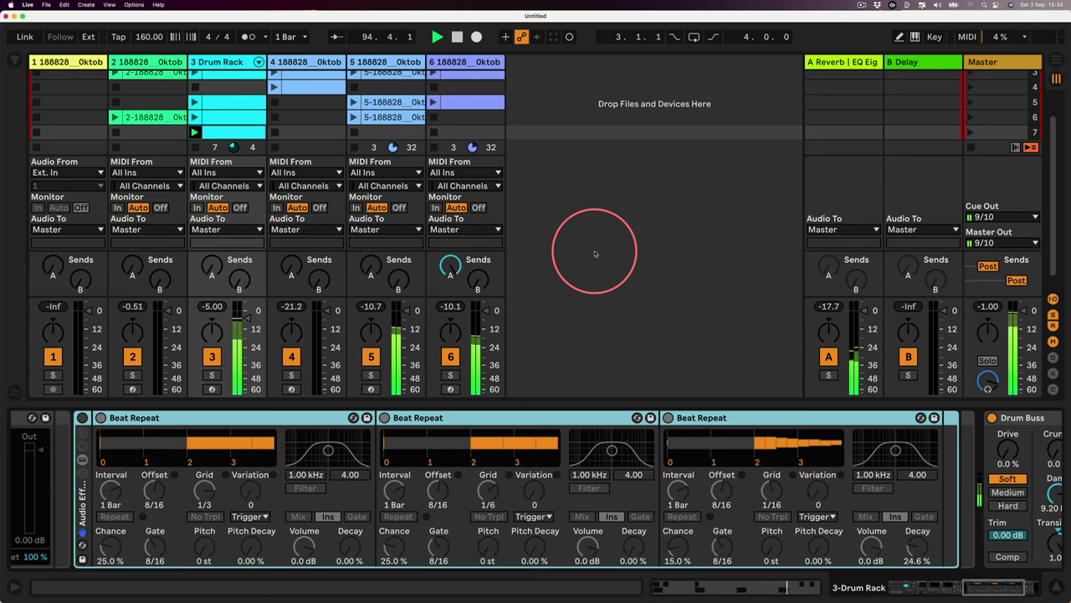
left_click(527, 204)
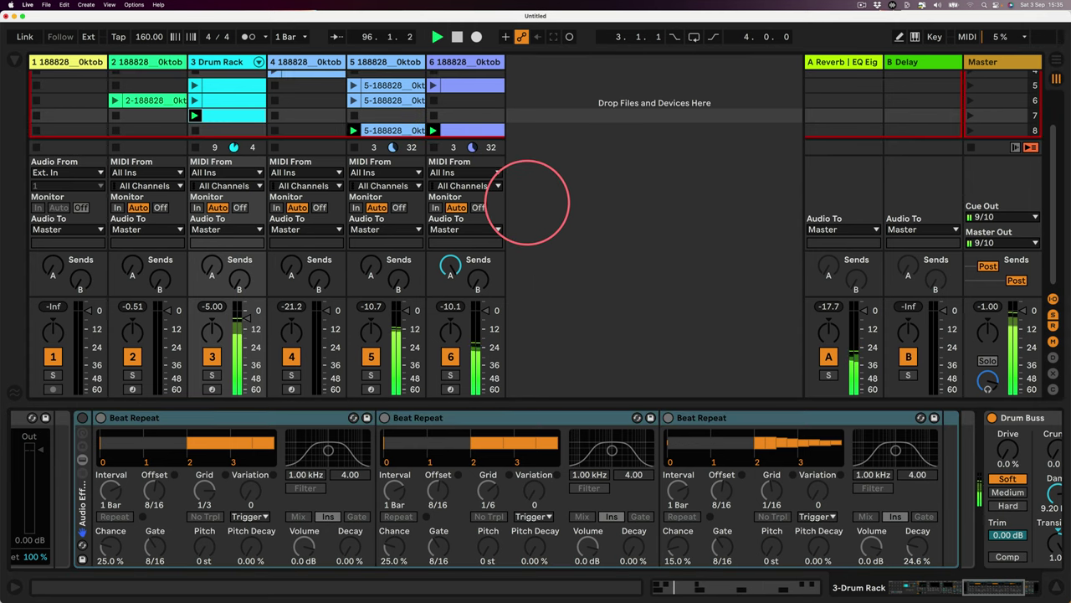
left_click(1056, 587)
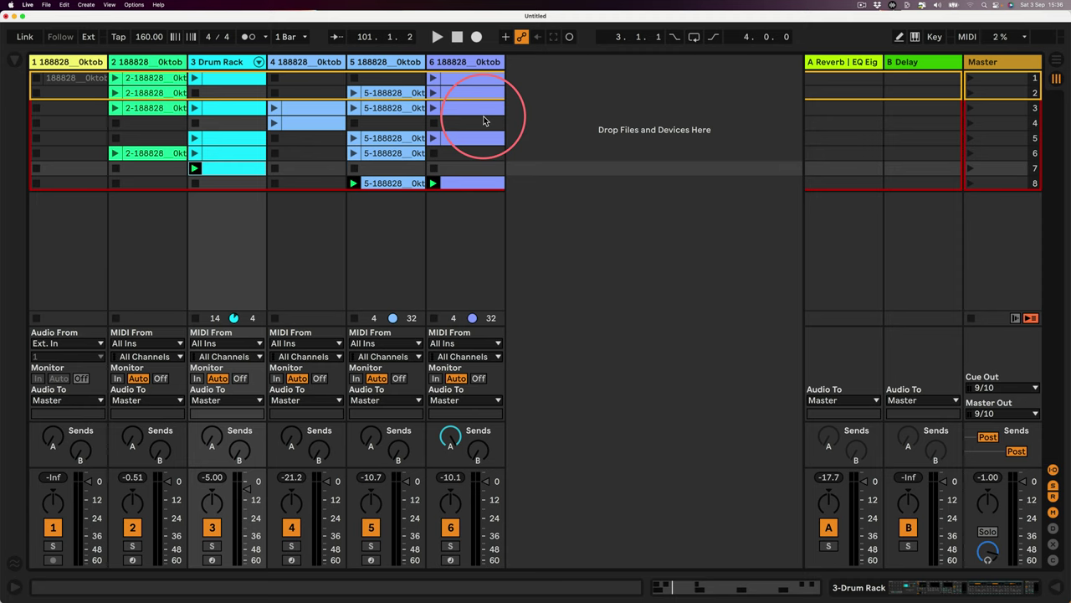
Switch to Google Chrome and bring up its New Tab window.
key("super+Tab")
key("super+Tab")
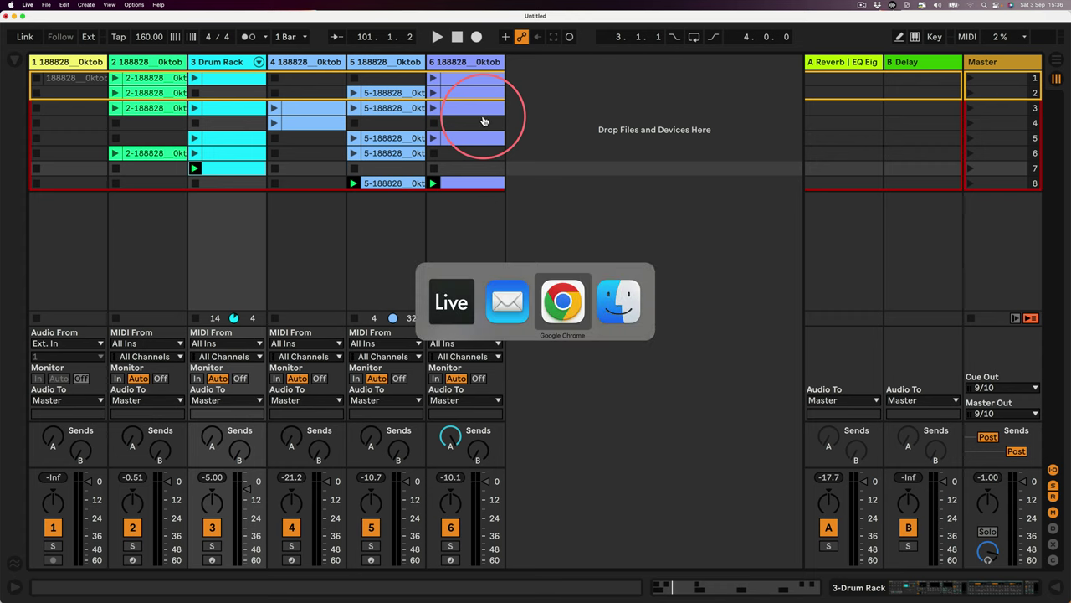
left_click(228, 5)
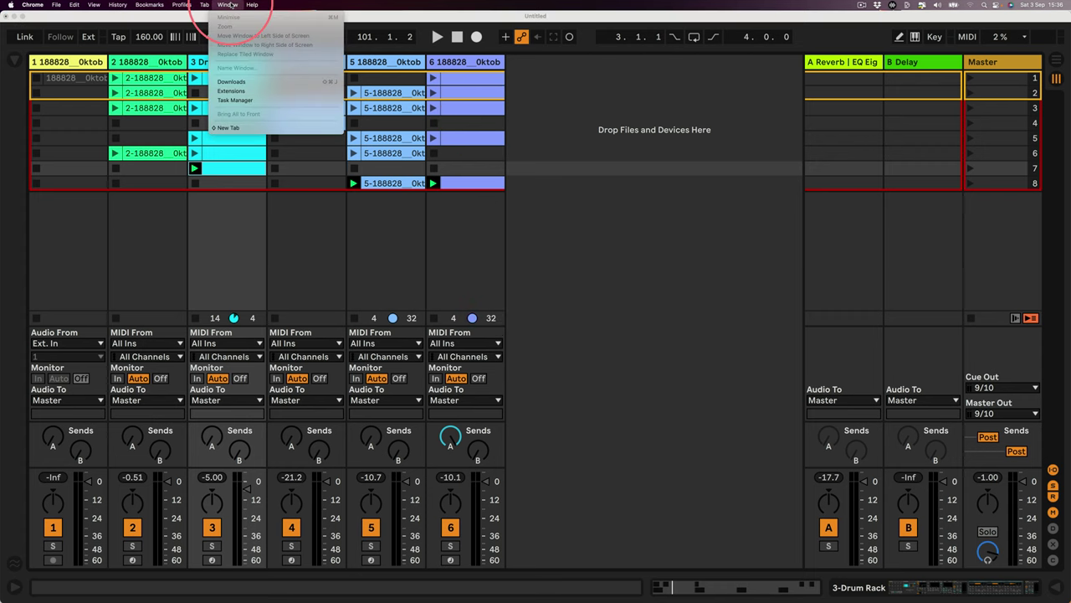
left_click(221, 127)
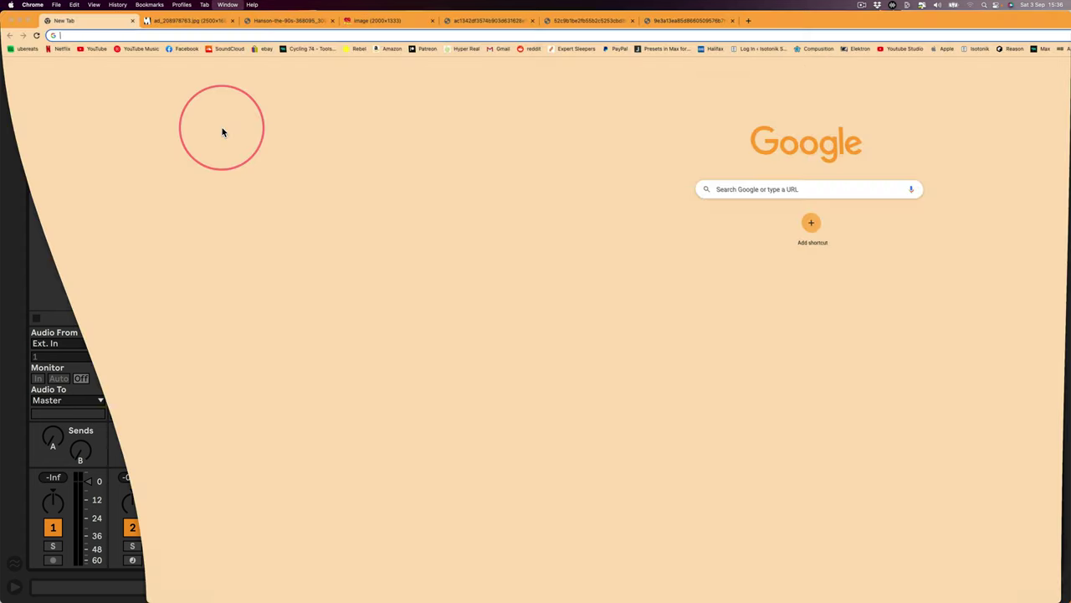
View the photos in the six open image tabs one after another and put the browser window away.
left_click(179, 21)
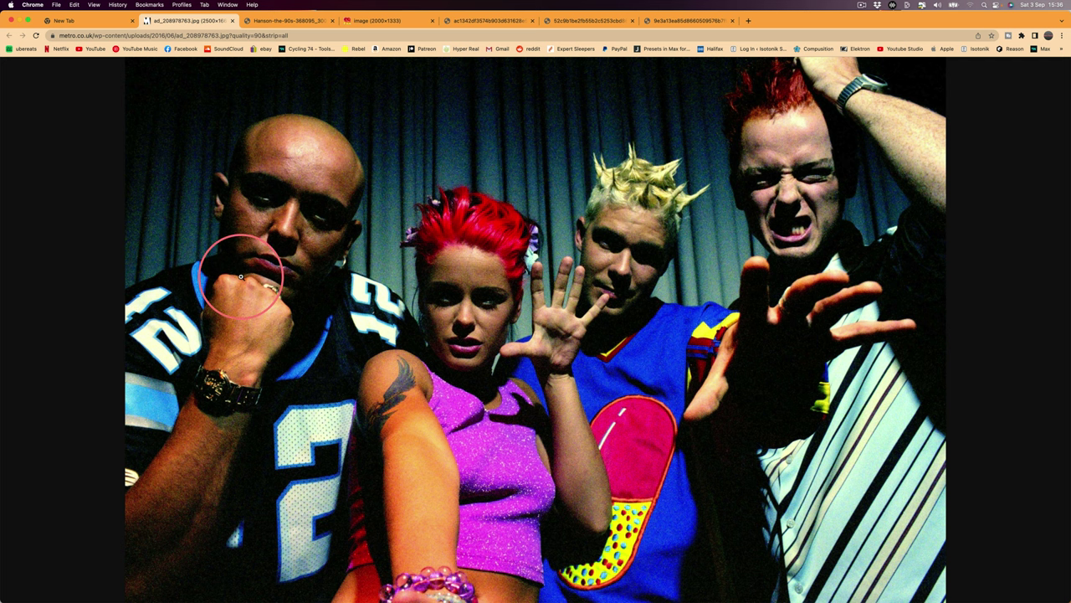
left_click(298, 20)
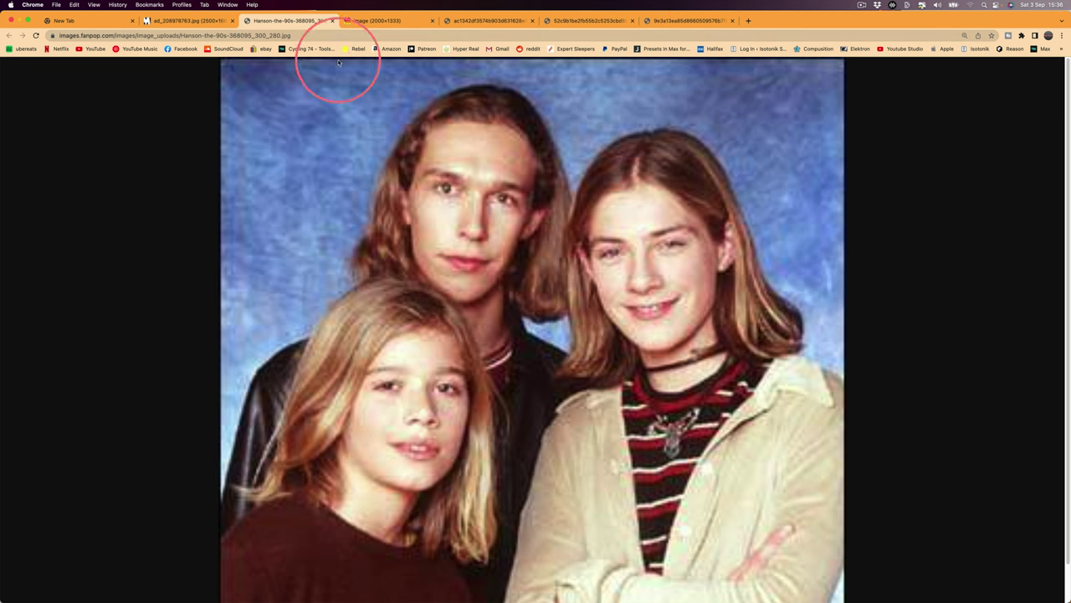
left_click(385, 20)
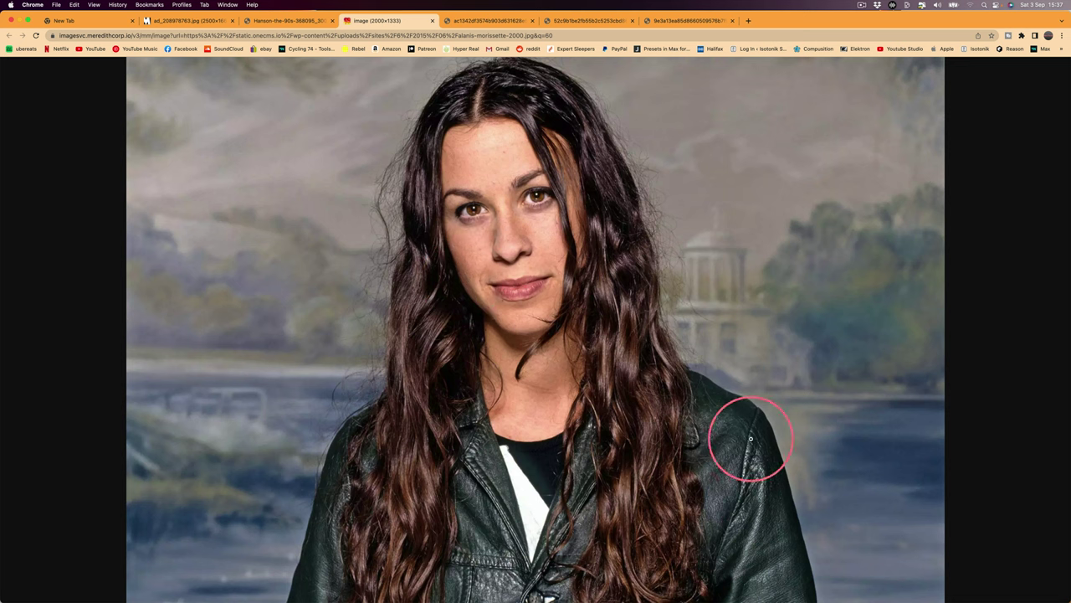
left_click(487, 21)
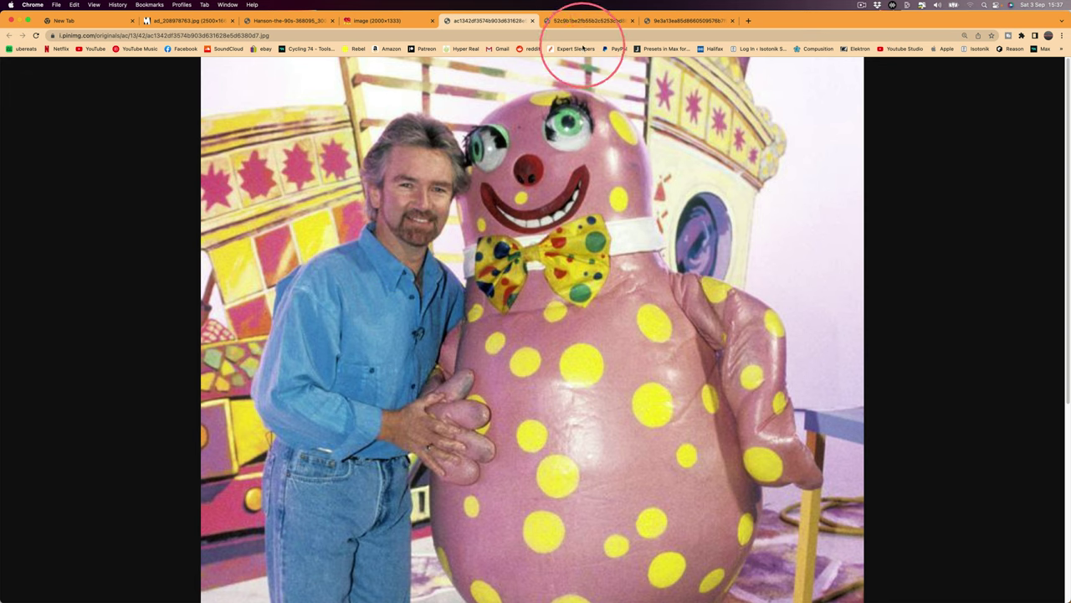
left_click(584, 21)
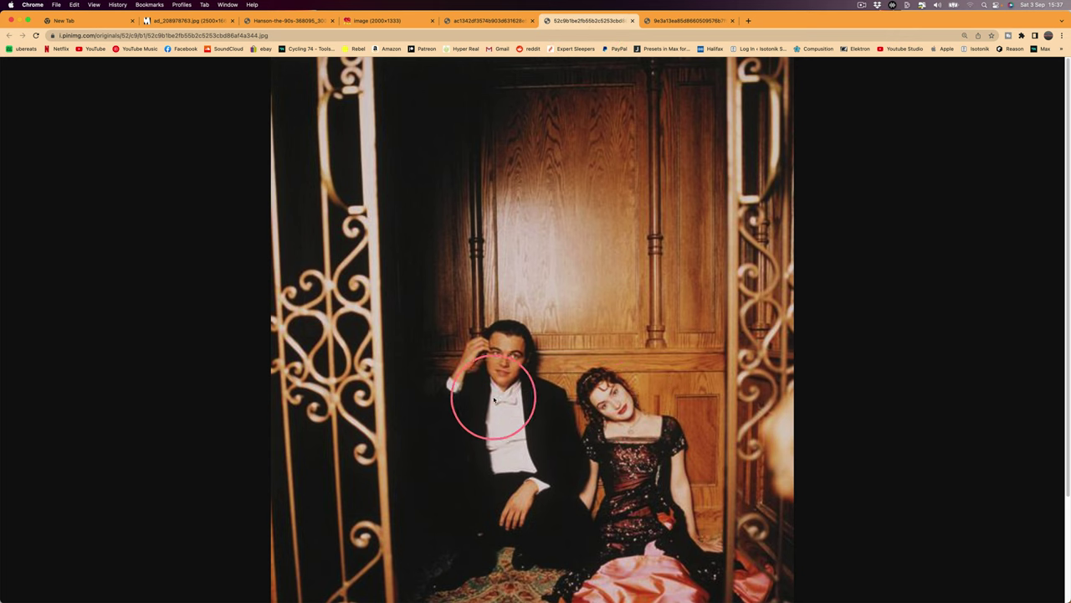
left_click(680, 20)
scroll(536, 197, "down", 5)
scroll(551, 190, "up", 3)
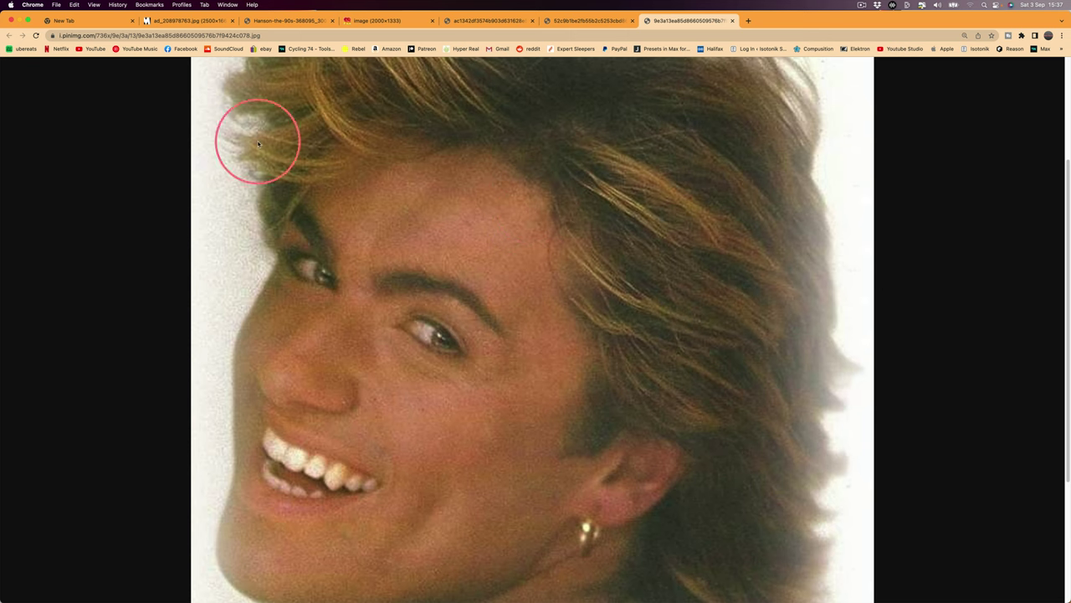
left_click(19, 18)
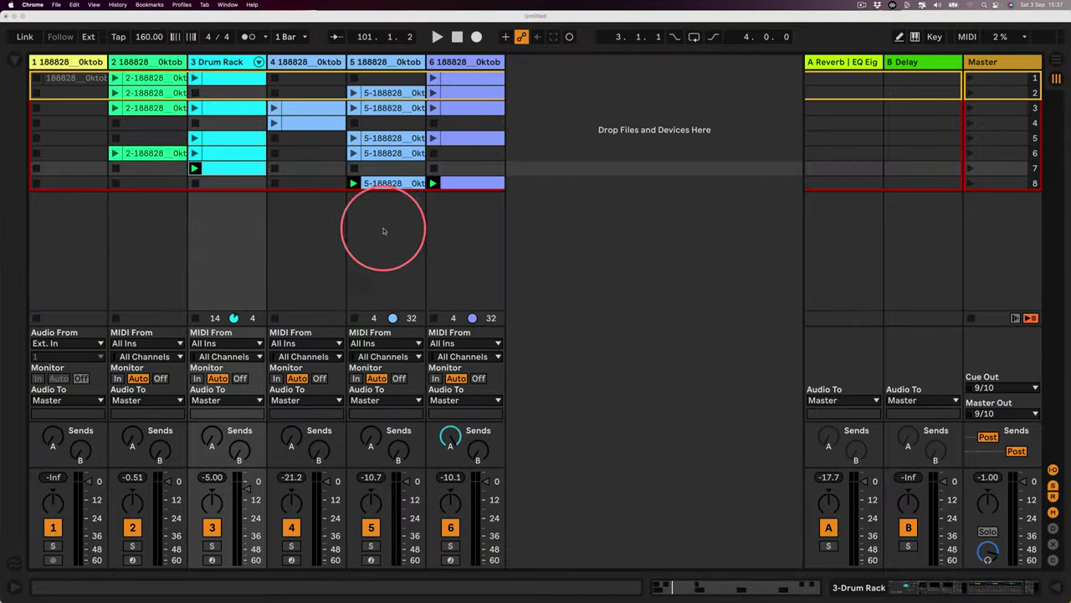